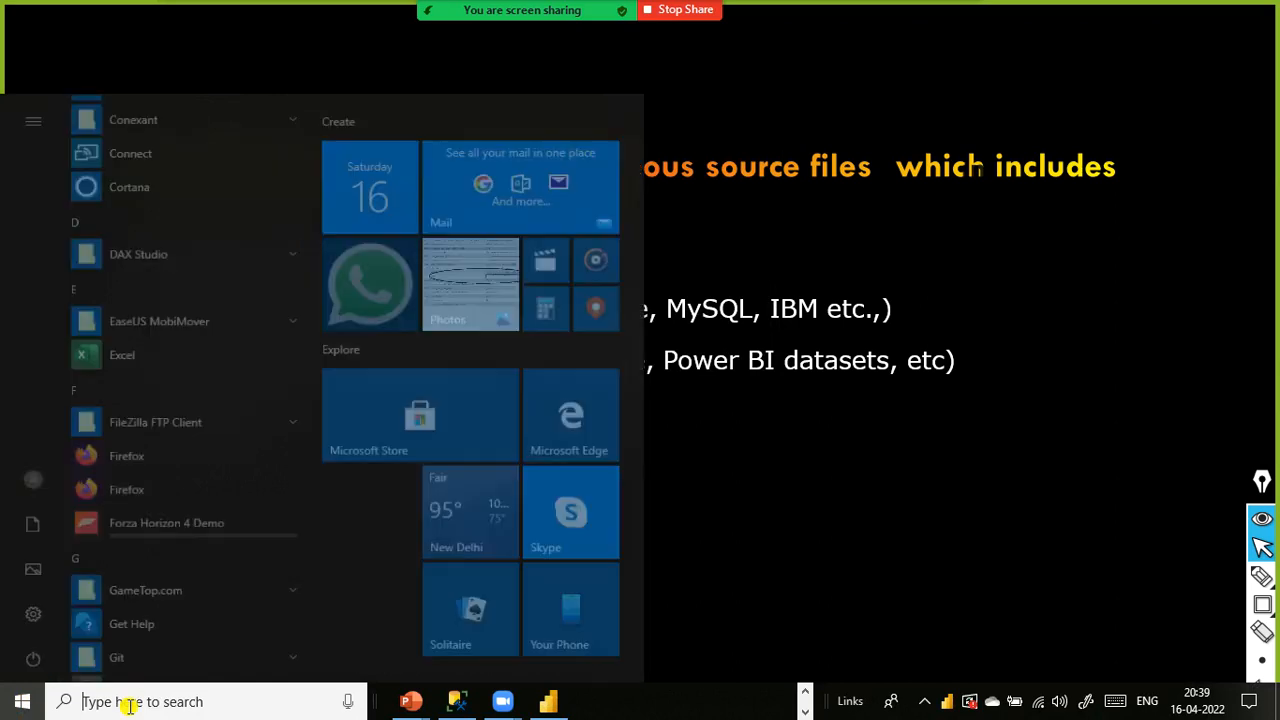
- Search the Start menu for Power BI Desktop, then dismiss the search
type("p")
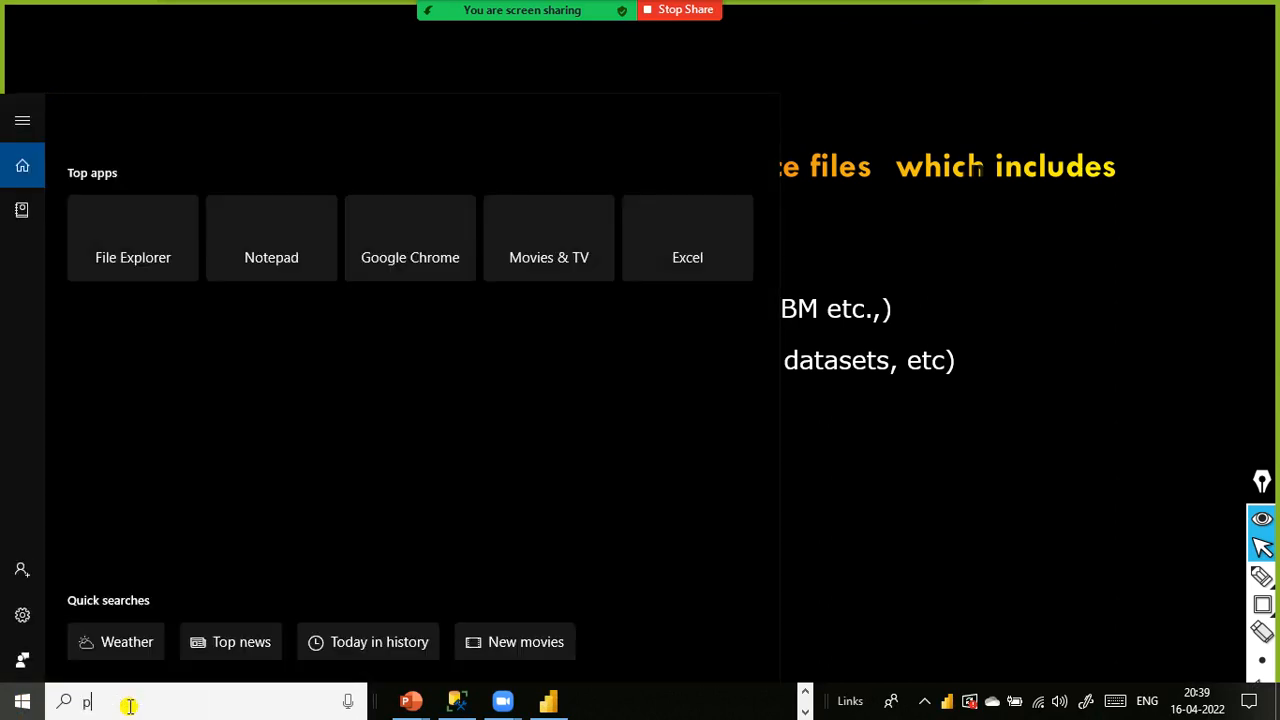
type("ower")
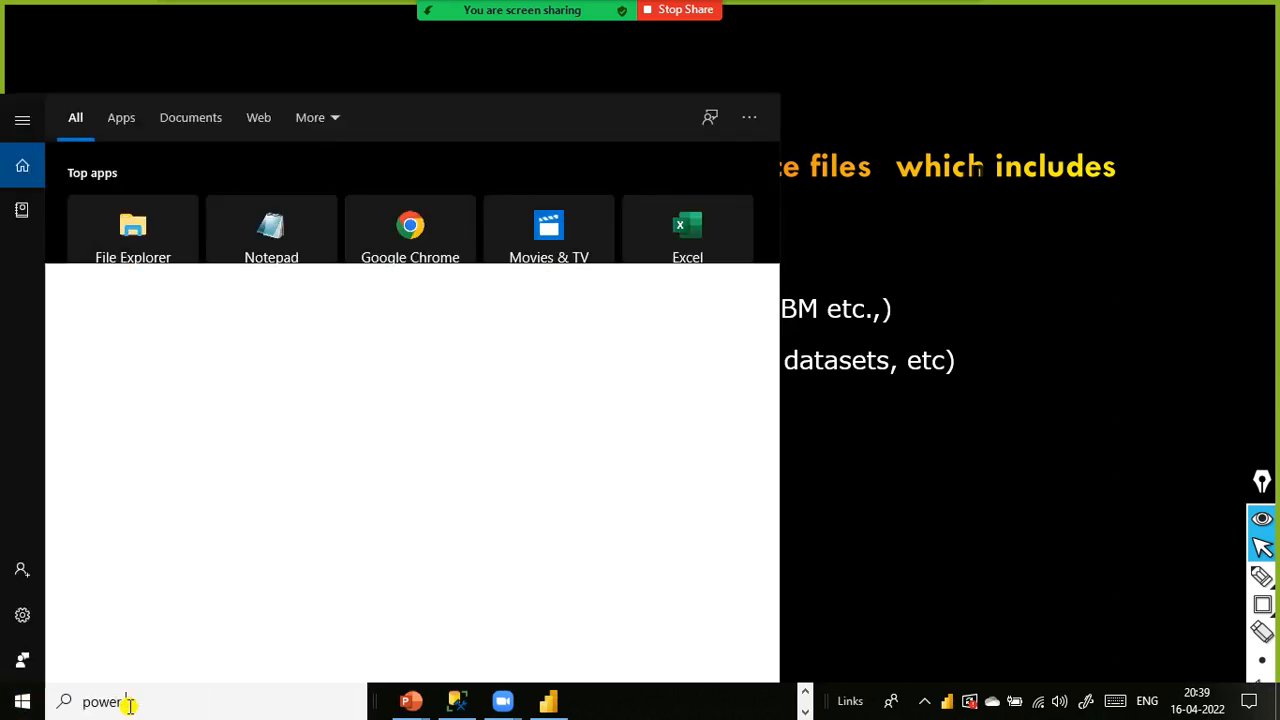
type(" bi")
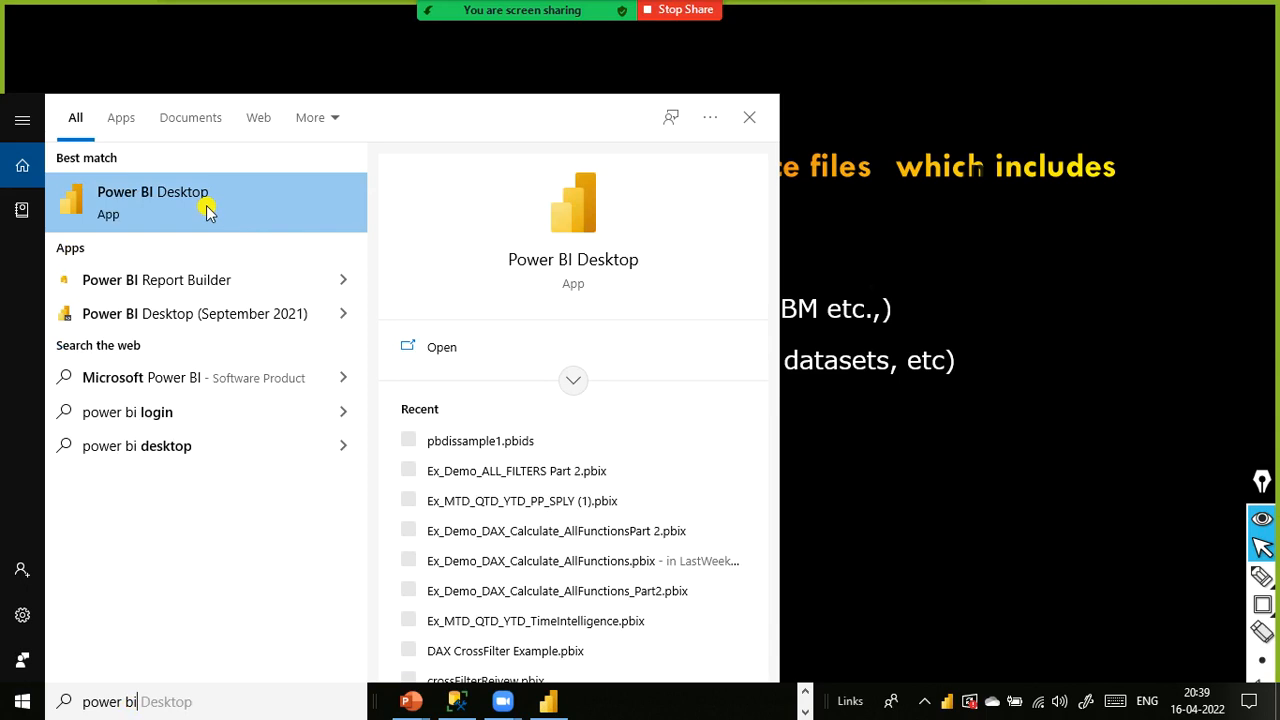
left_click(1044, 276)
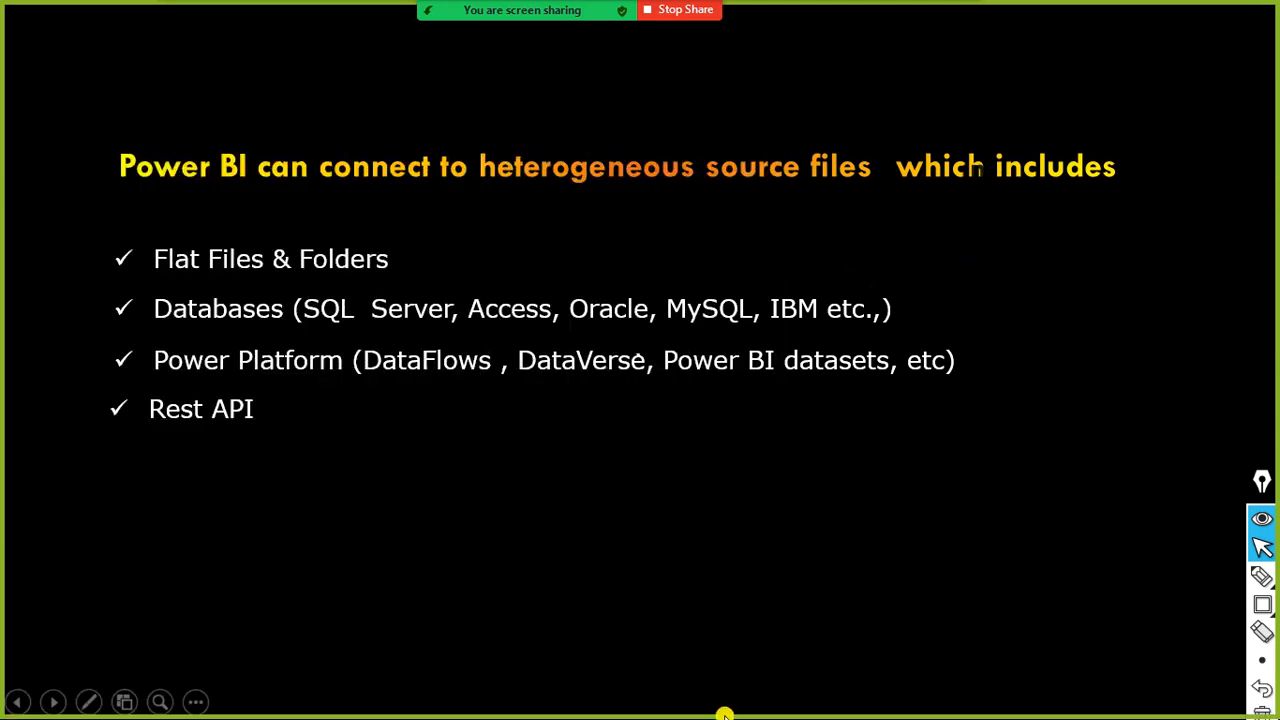
- Leave the slide show and switch to the open Untitled Power BI Desktop window
key("Escape")
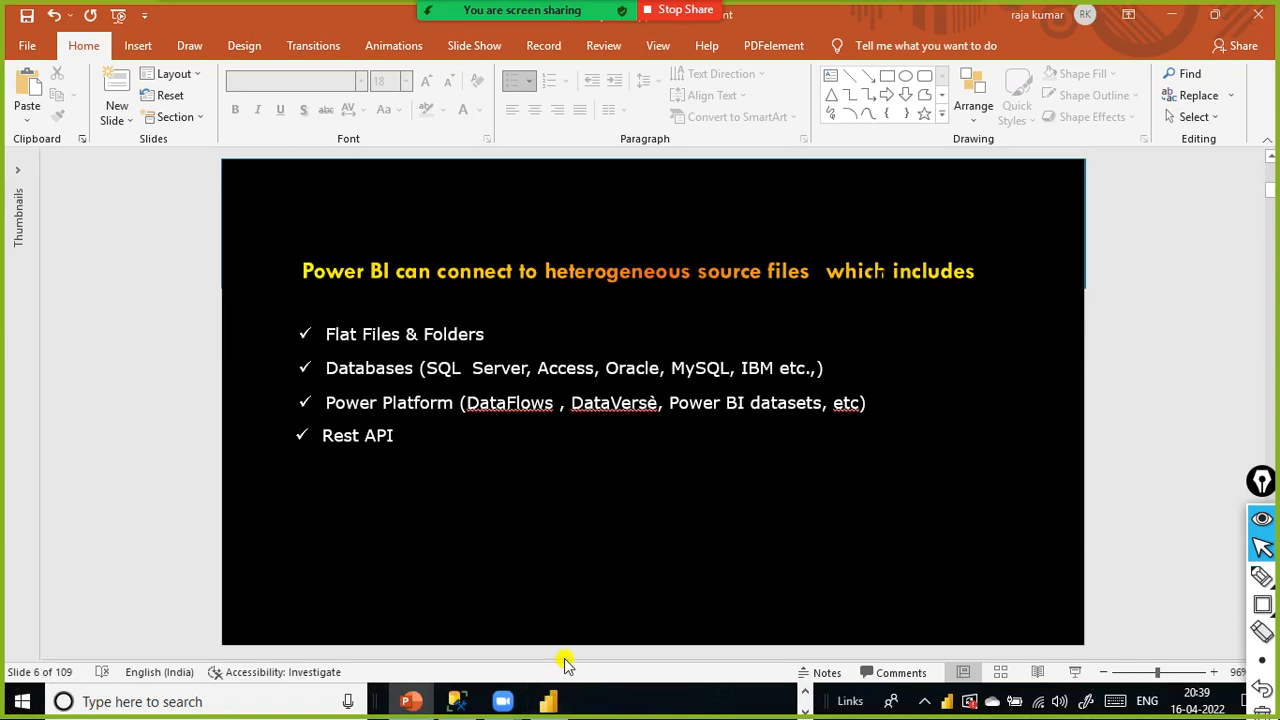
key("alt+Tab")
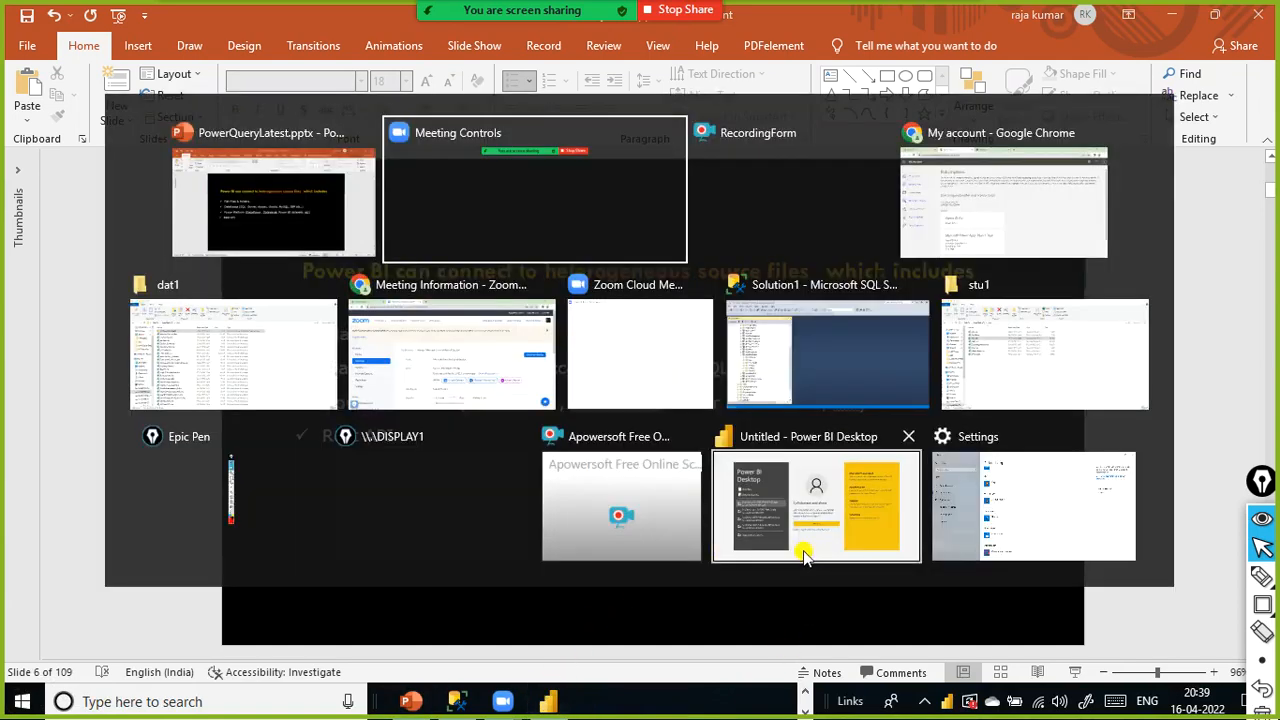
key("Tab")
key("Tab")
key("Tab")
key("Tab")
key("Tab")
key("Tab")
key("Tab")
key("Tab")
key("Tab")
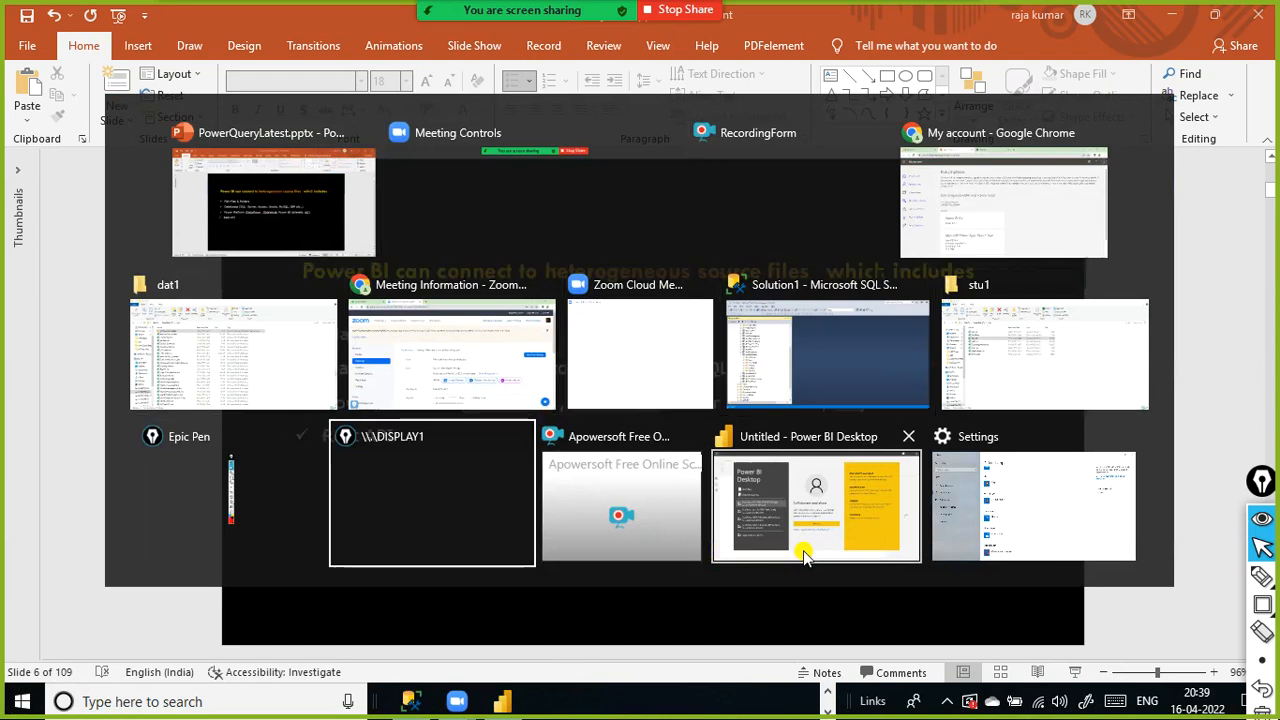
left_click(806, 553)
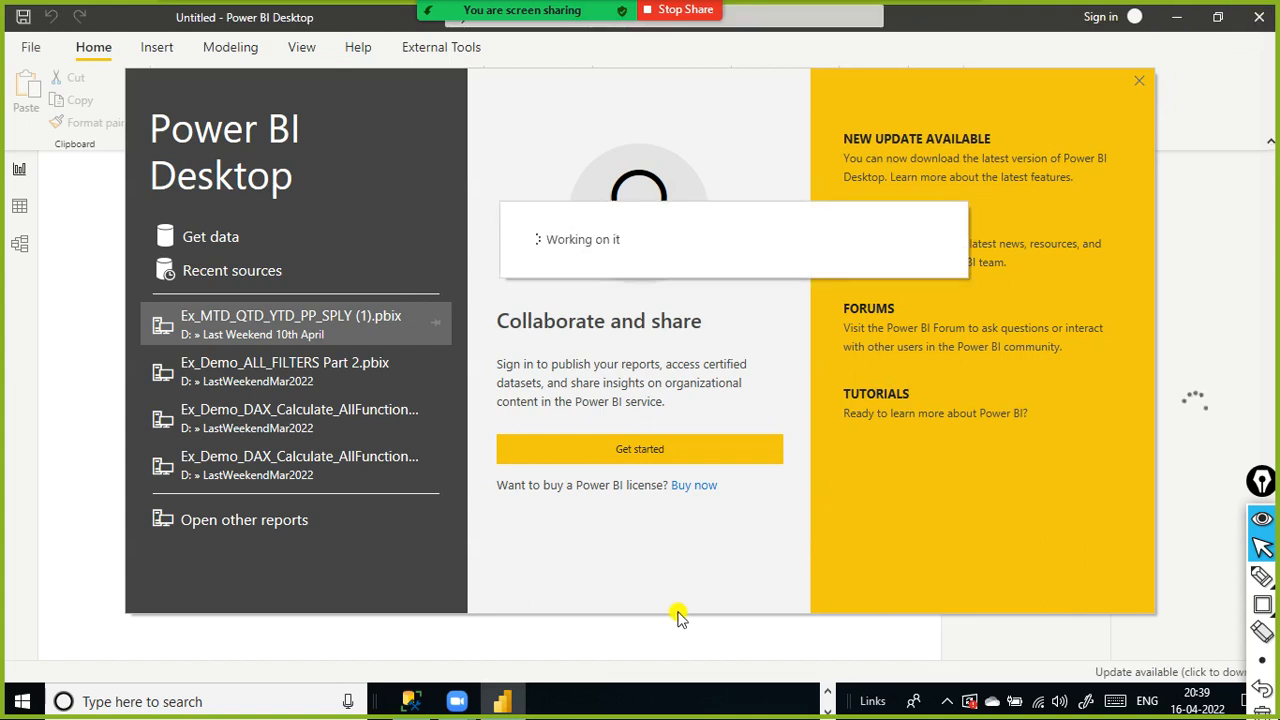
- Return to the PowerPoint presentation and resume the slide show
mouse_move(497, 703)
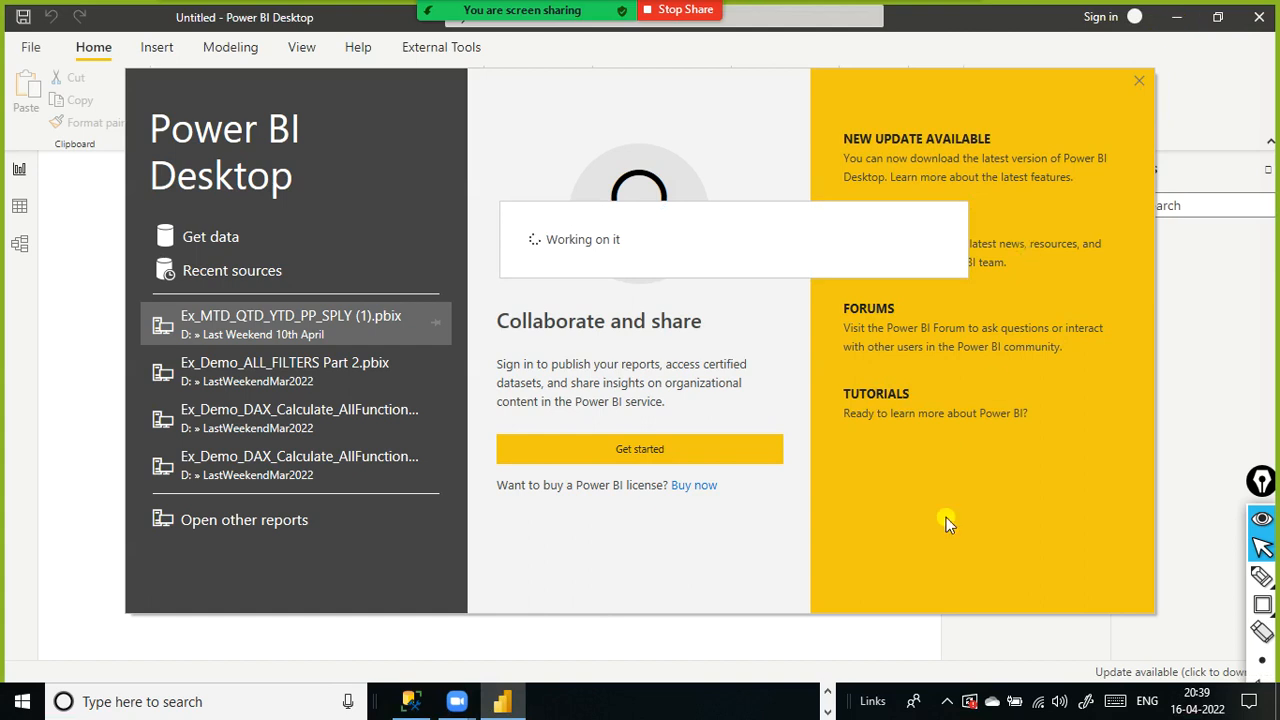
left_click(826, 692)
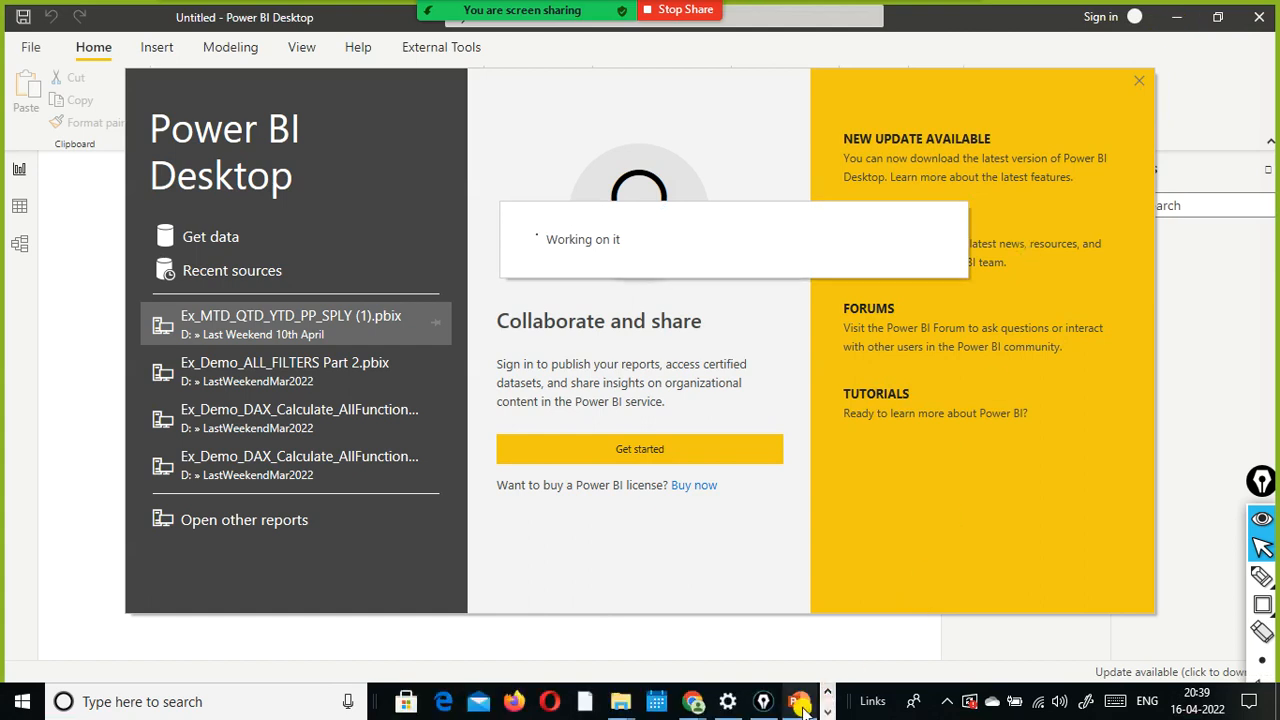
left_click(799, 701)
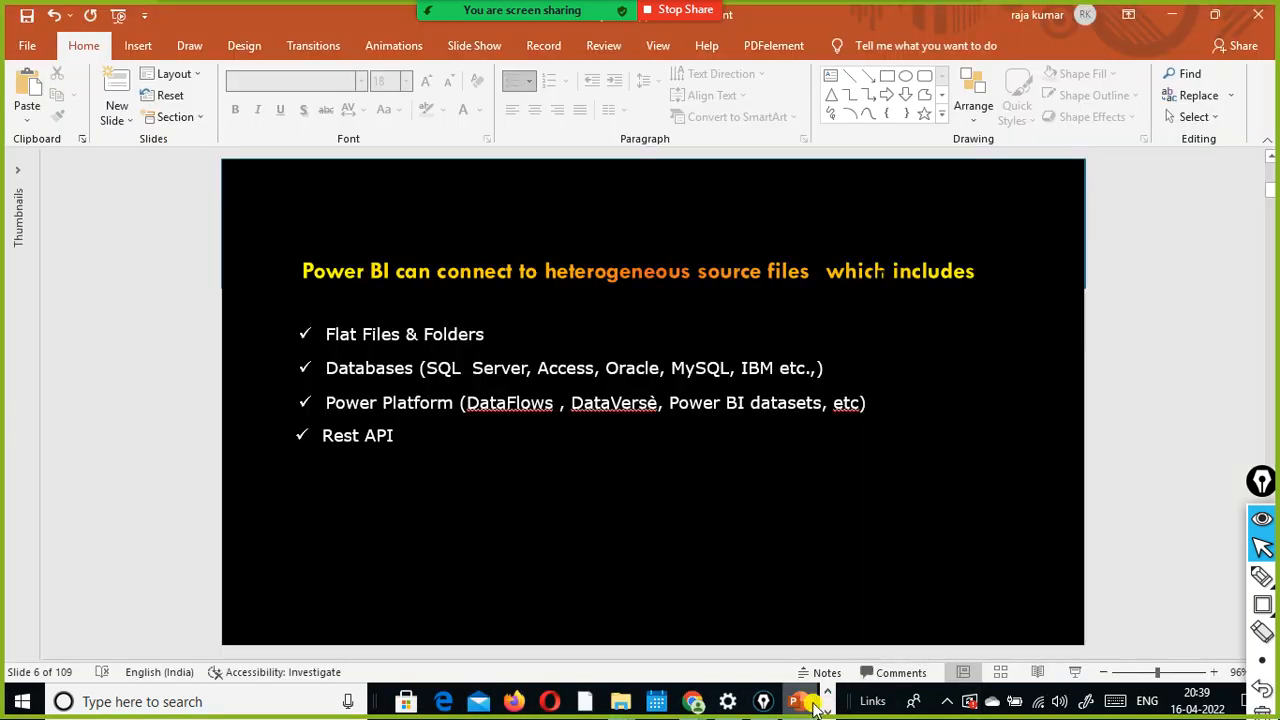
left_click(1072, 676)
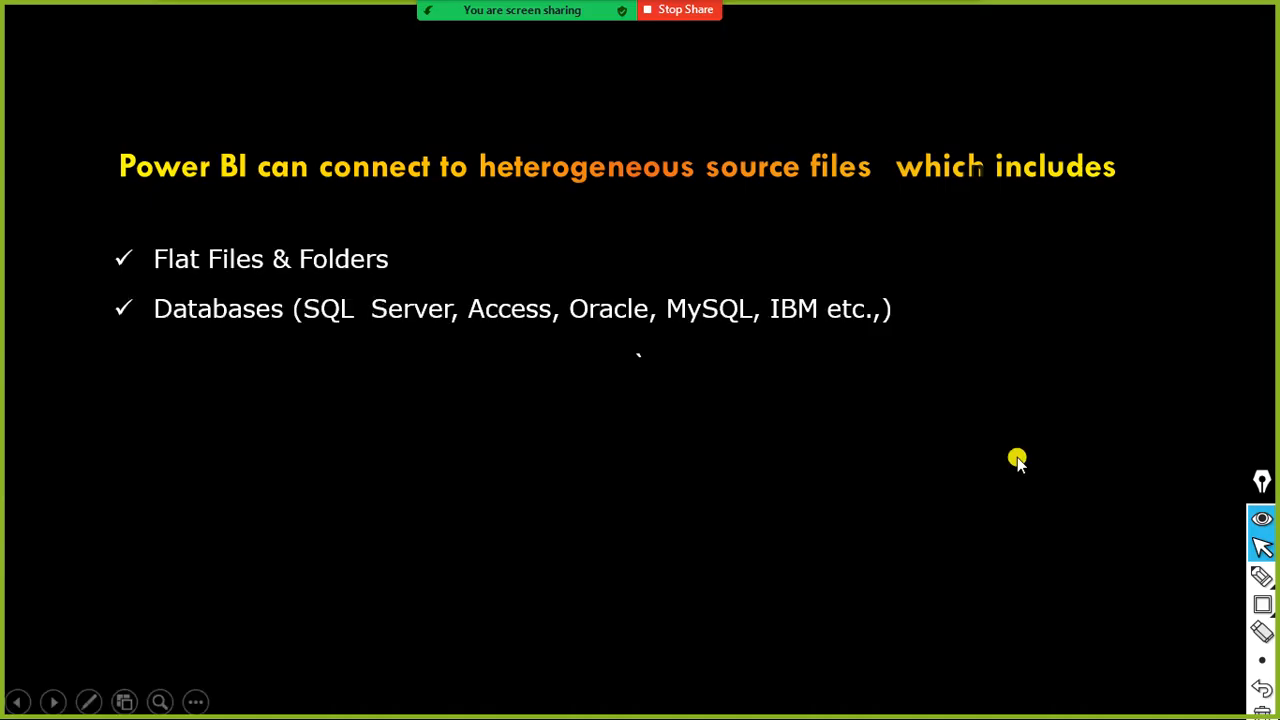
- Switch back to Power BI Desktop and close its welcome screen
key("alt+Tab")
key("Tab")
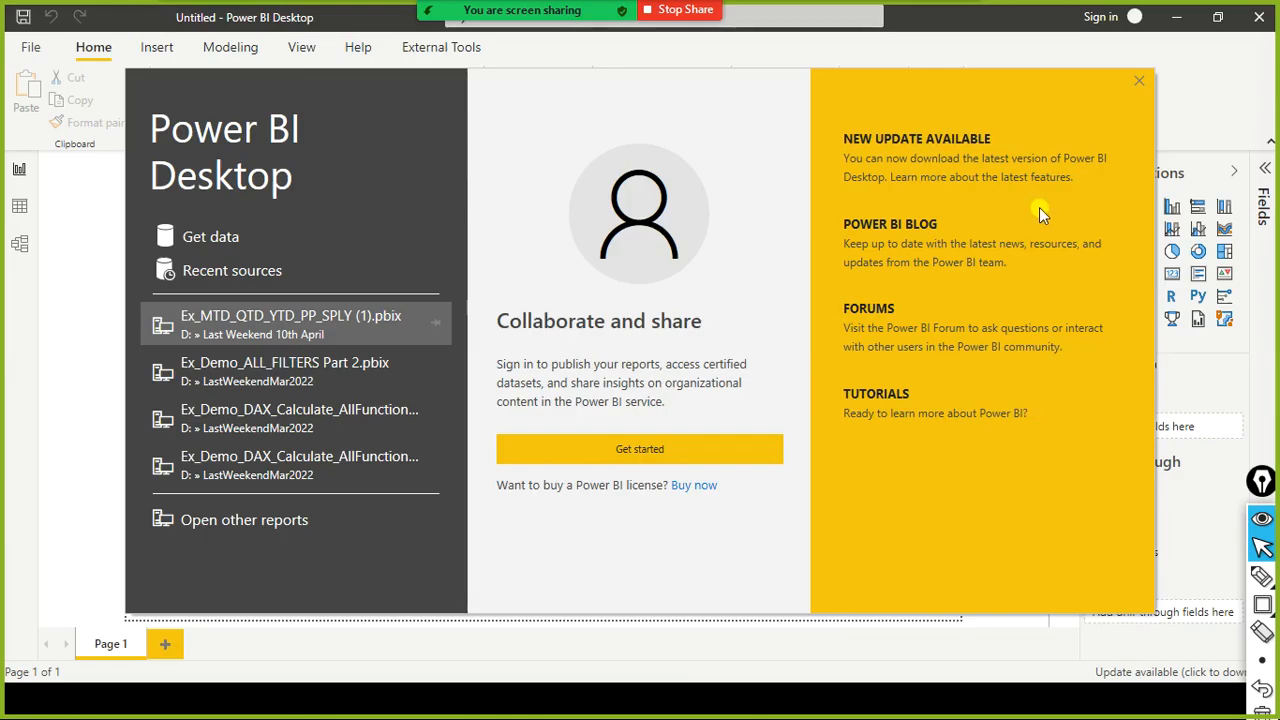
left_click(1141, 86)
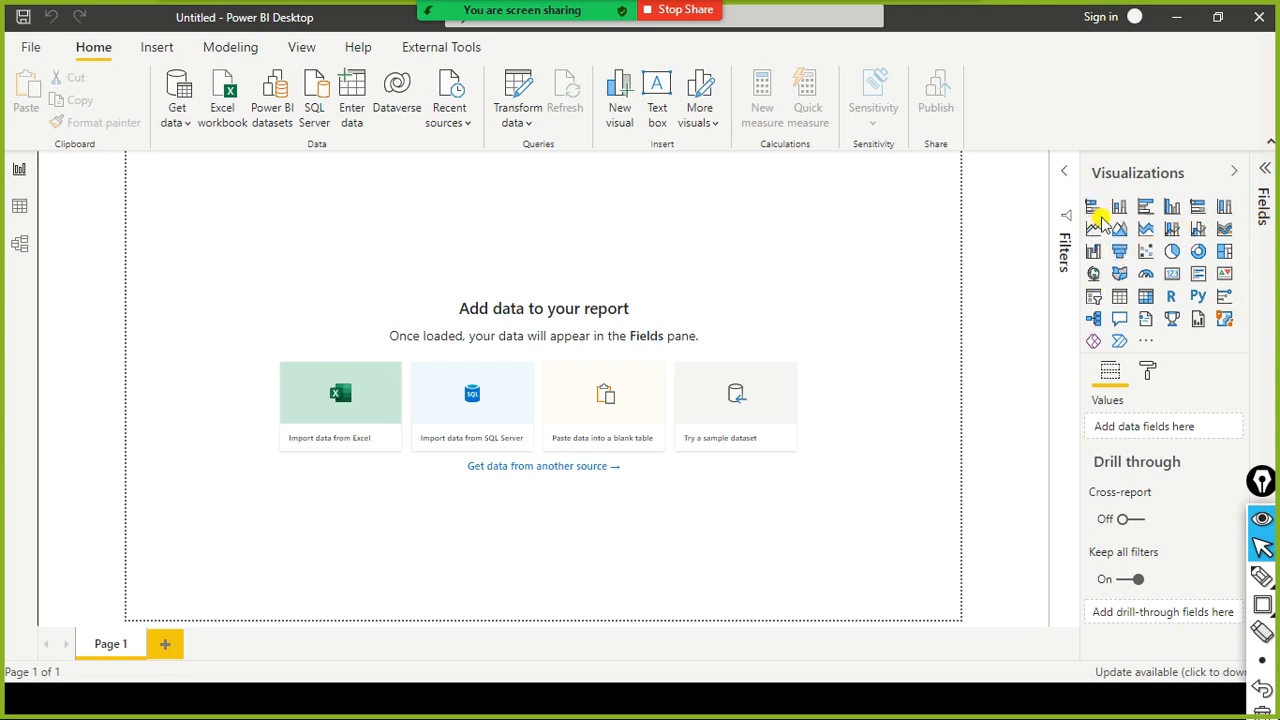
key("ctrl+shift+r")
mouse_move(1076, 166)
left_mouse_down()
mouse_move(1110, 325)
mouse_move(1240, 340)
left_mouse_up()
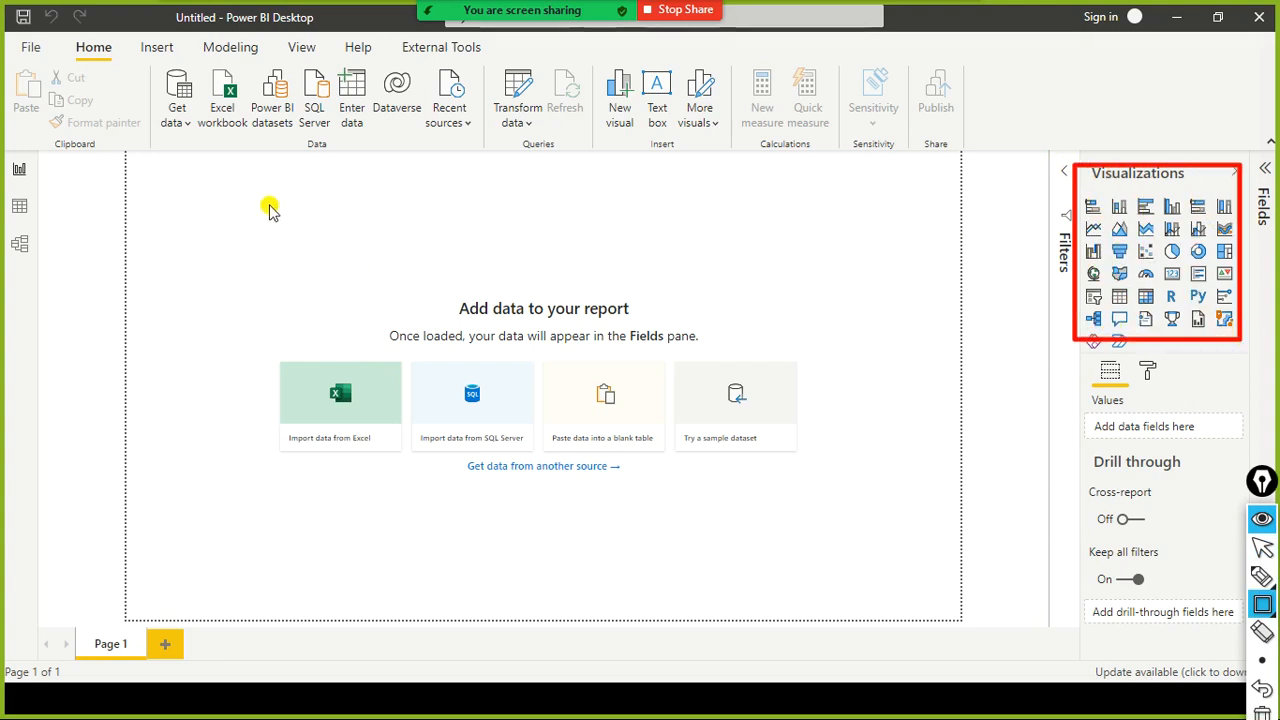
mouse_move(175, 181)
left_mouse_down()
mouse_move(414, 549)
mouse_move(797, 645)
left_mouse_up()
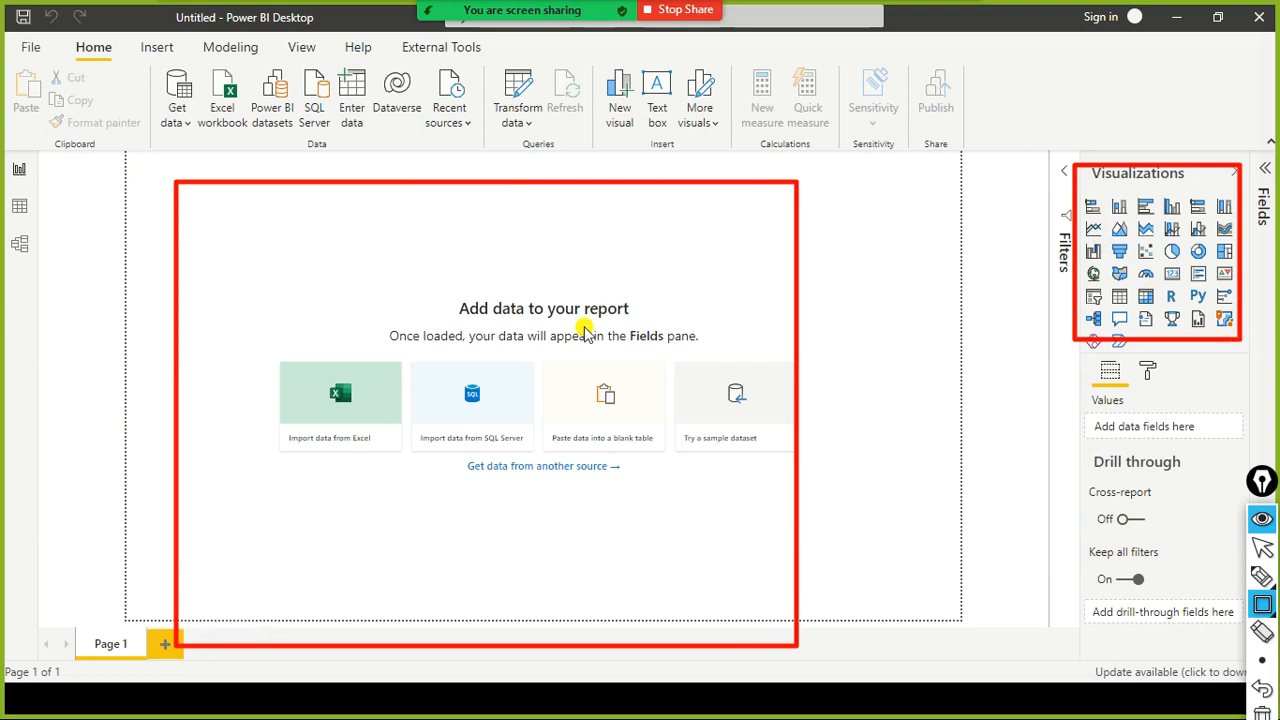
key("ctrl+shift+7")
- Switch to the Chrome window showing the Zoom meeting information page
key("alt+Tab")
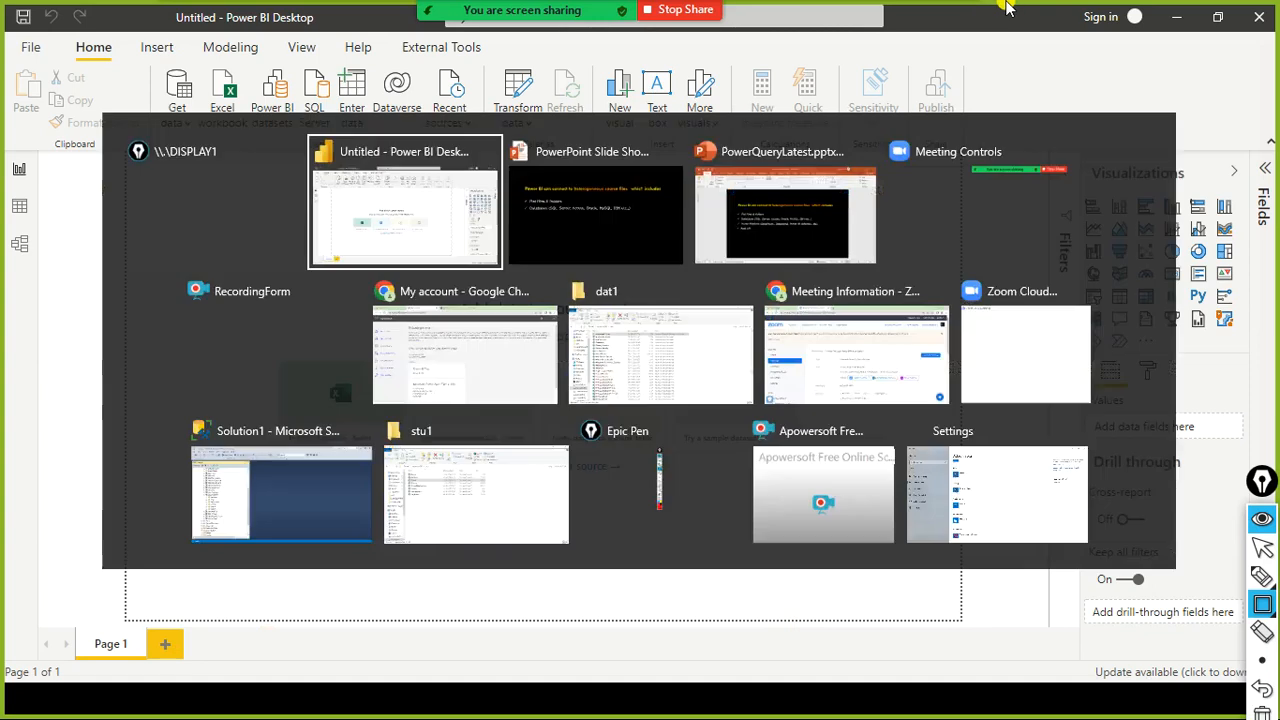
key("alt+Tab")
key("alt+Tab")
key("alt+Tab")
key("alt+Tab")
key("alt+Tab")
key("alt+Tab")
key("alt+Tab")
key("alt+Tab")
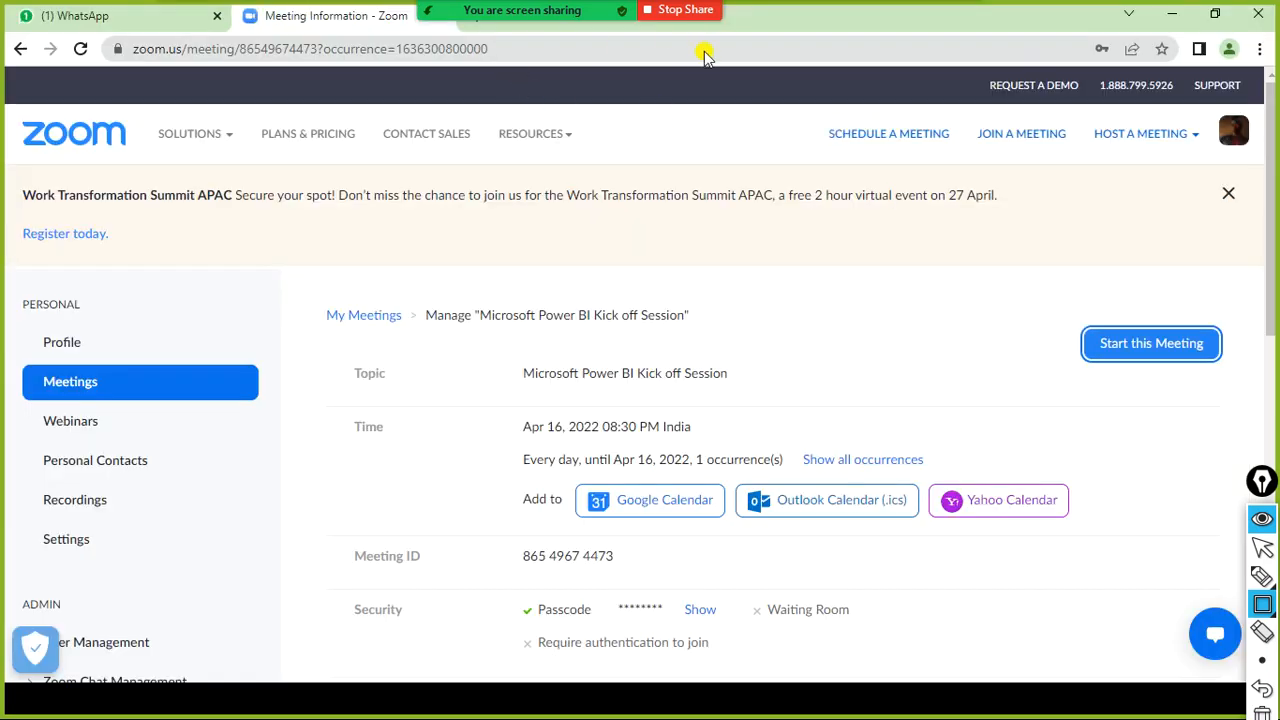
key("alt+Tab")
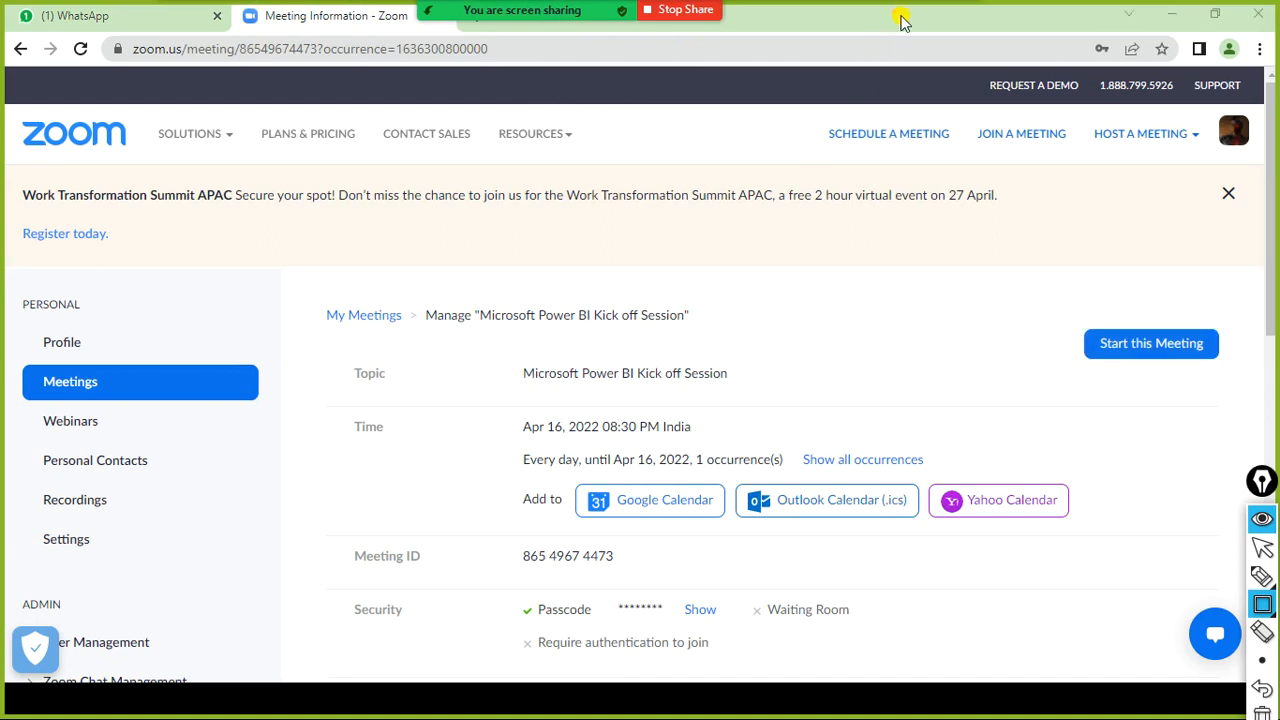
- Restore the Chrome window to a smaller size and open a new browser tab
key("ctrl+shift+2")
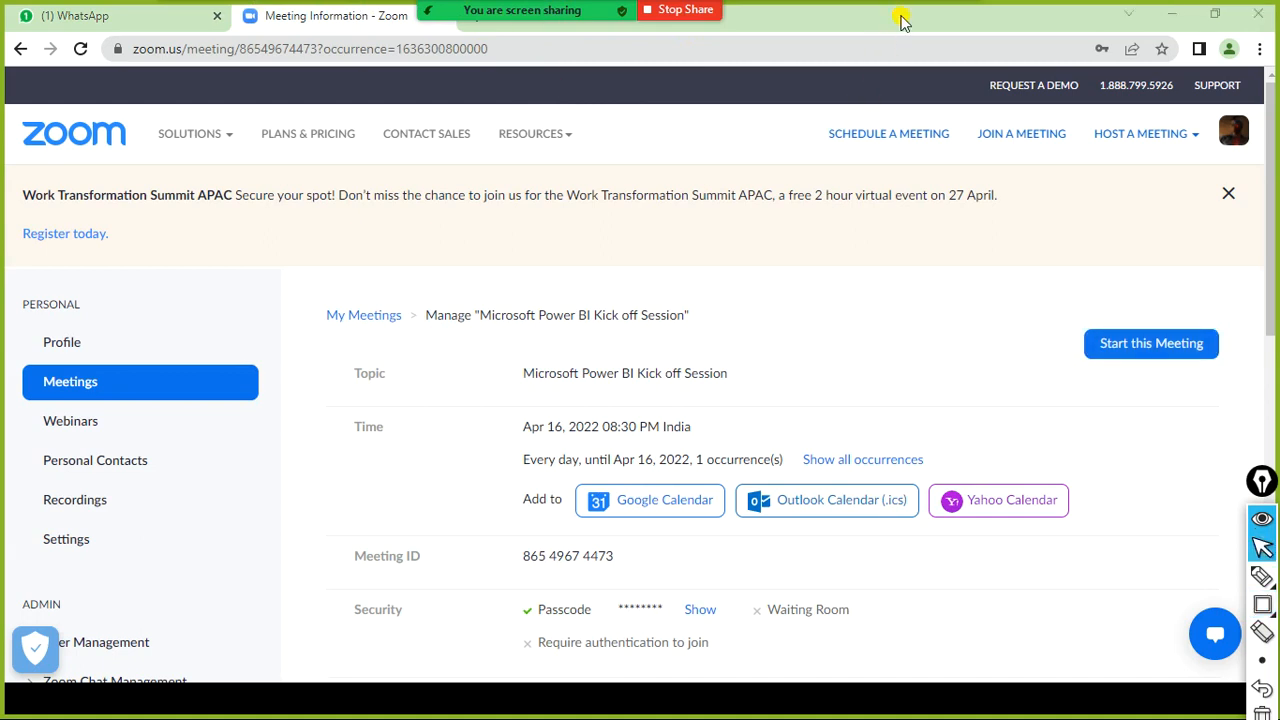
double_click(900, 20)
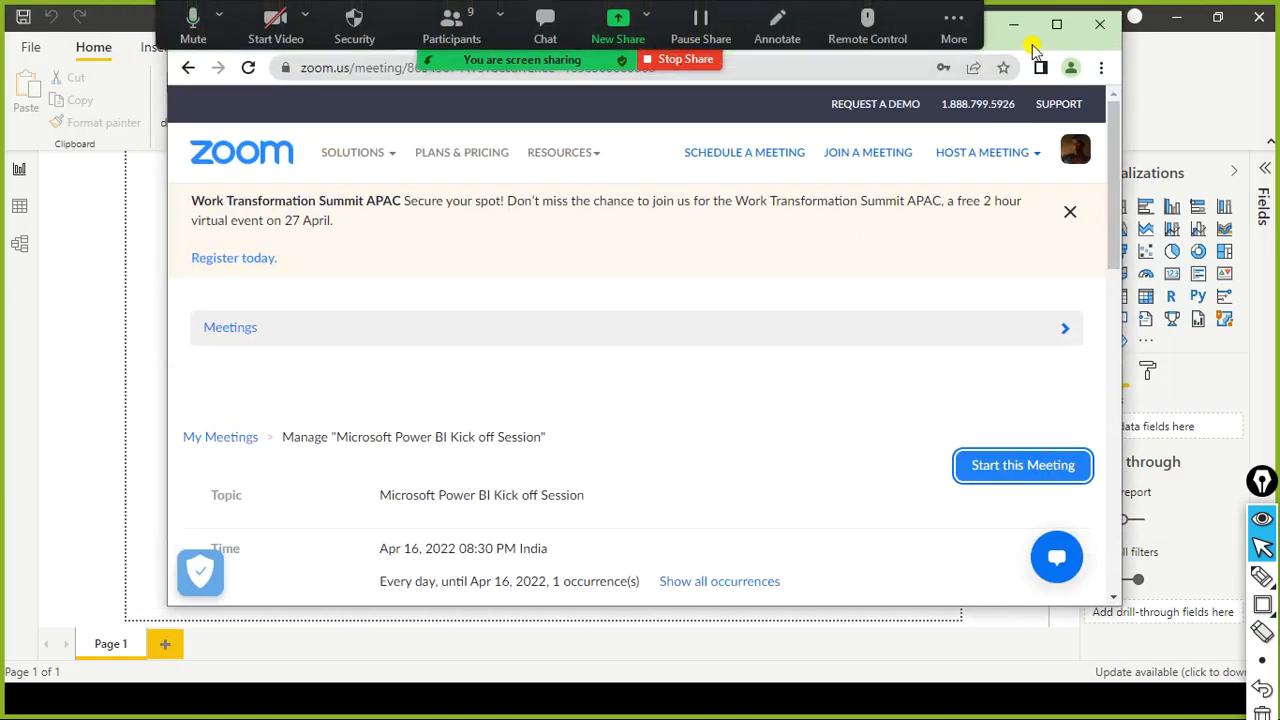
left_click_drag(1035, 50, 1030, 132)
left_click(638, 118)
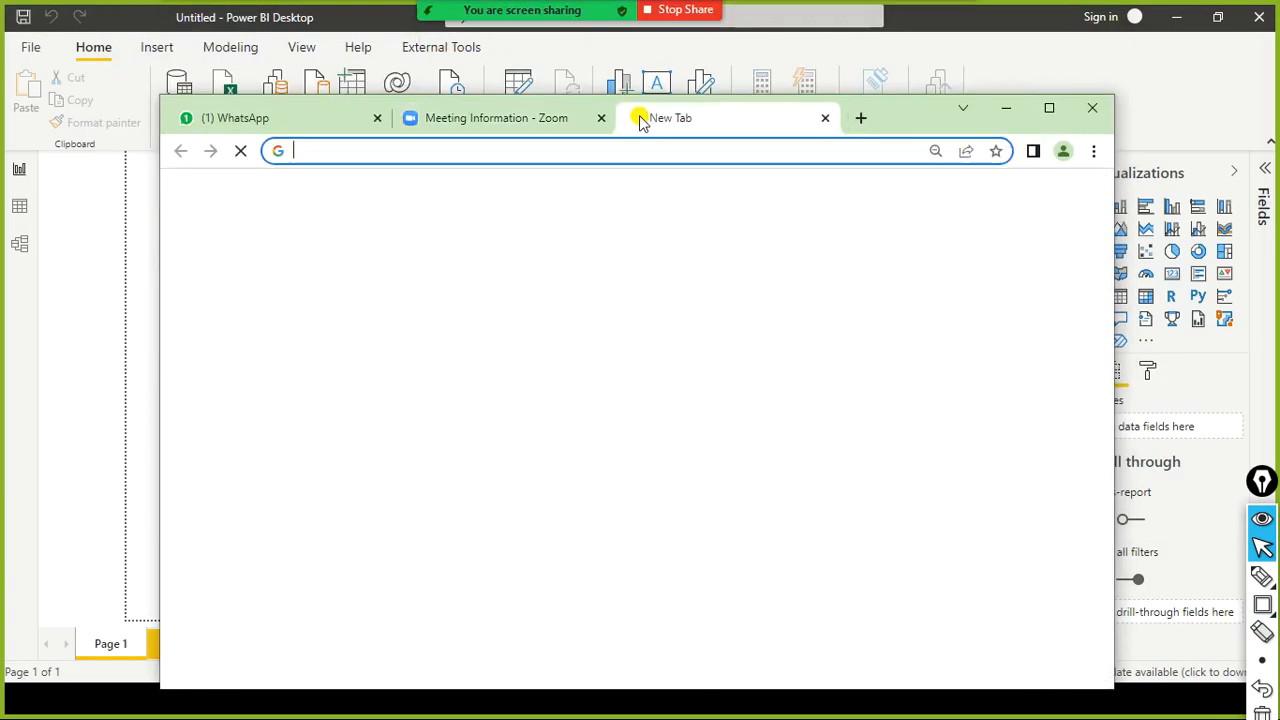
- Open google.com and search for "download power bi desktop for windows"
type("ww")
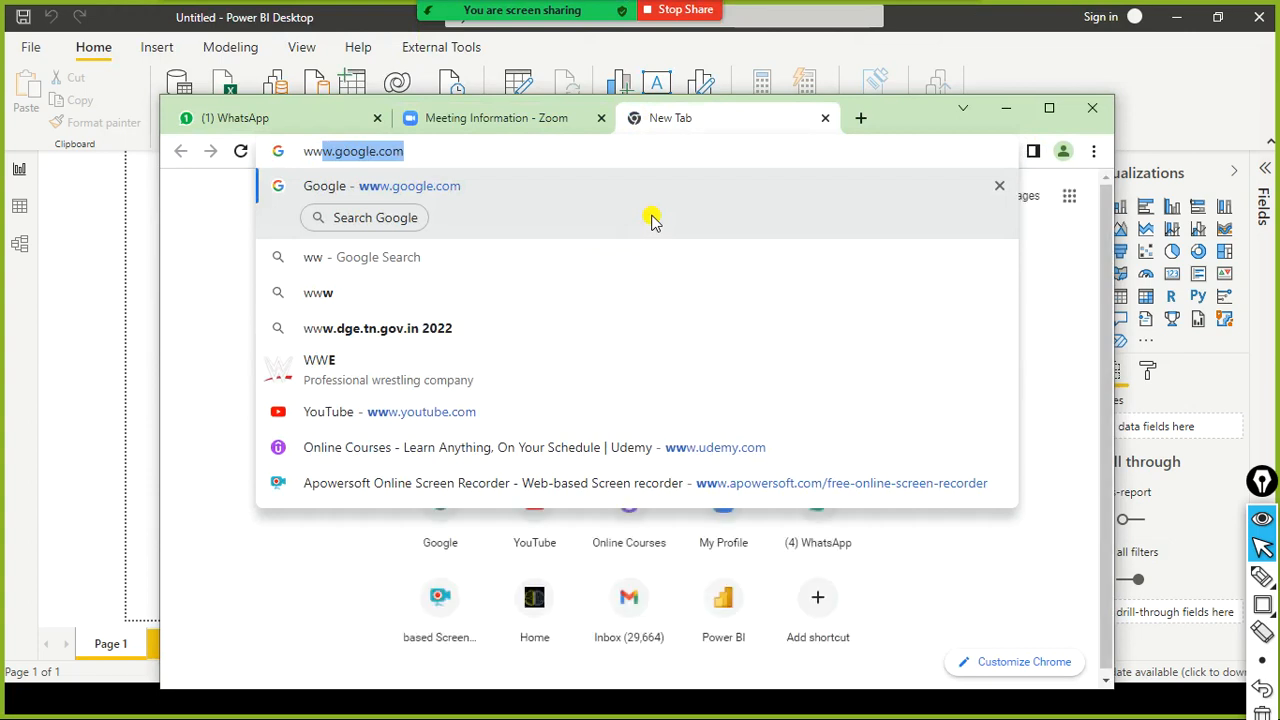
key("Return")
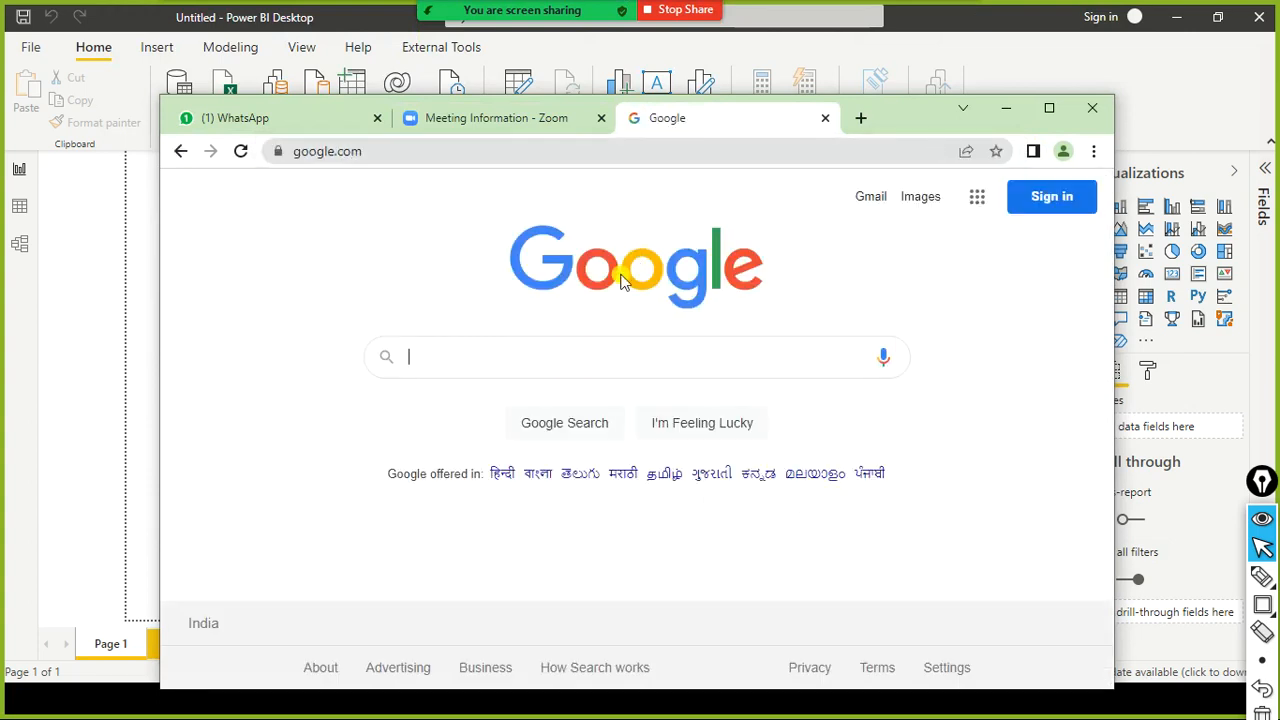
type("downloa")
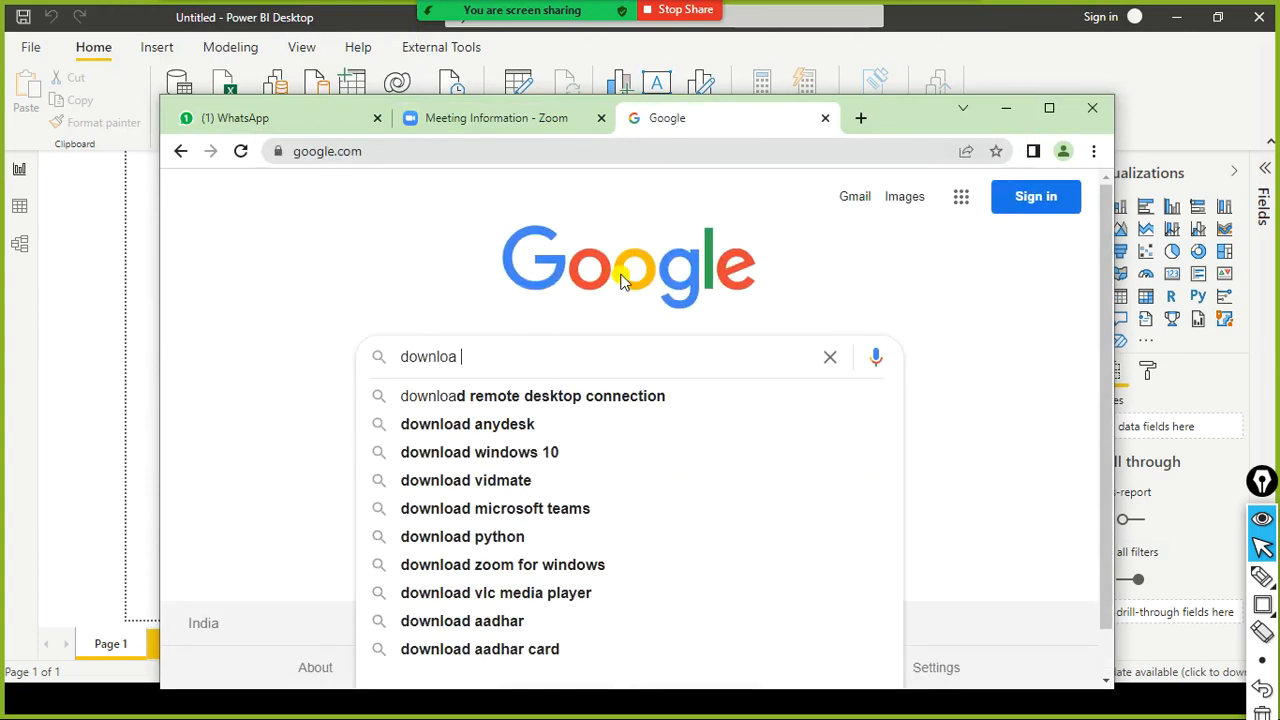
type(" p")
key("BackSpace")
key("BackSpace")
key("BackSpace")
type("d")
key("BackSpace")
type("ad pwer")
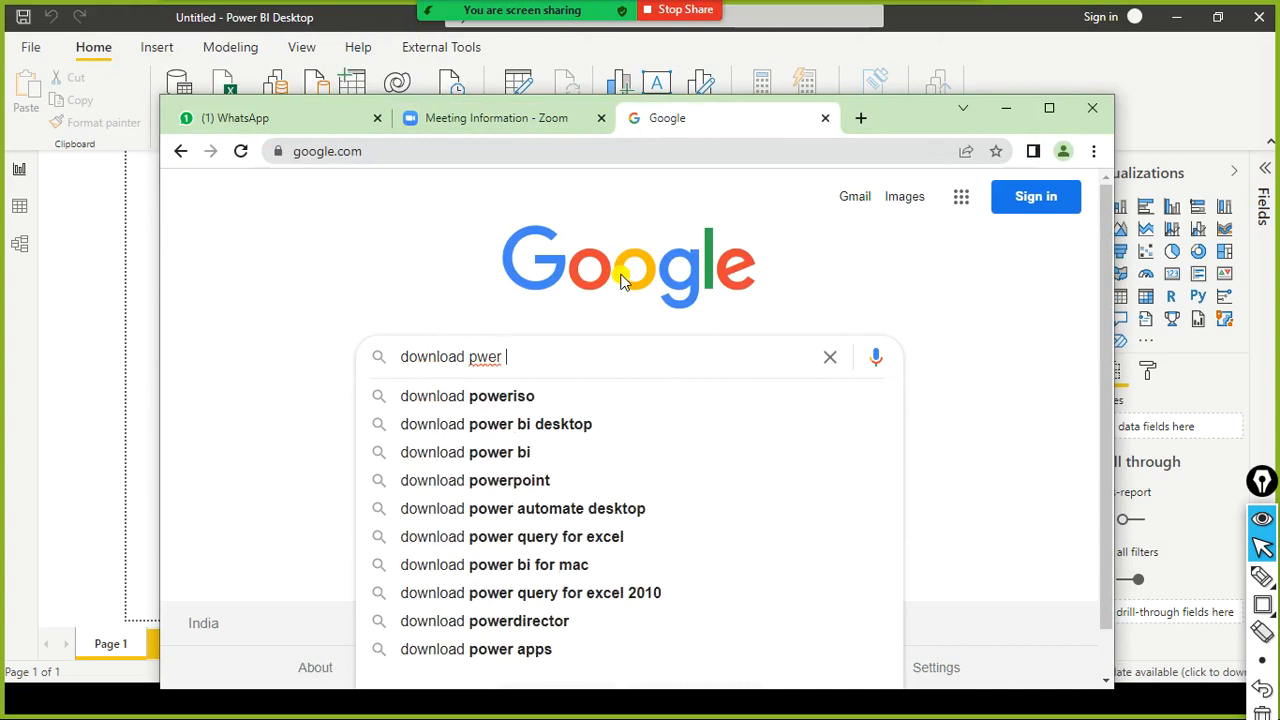
key("BackSpace")
key("BackSpace")
key("BackSpace")
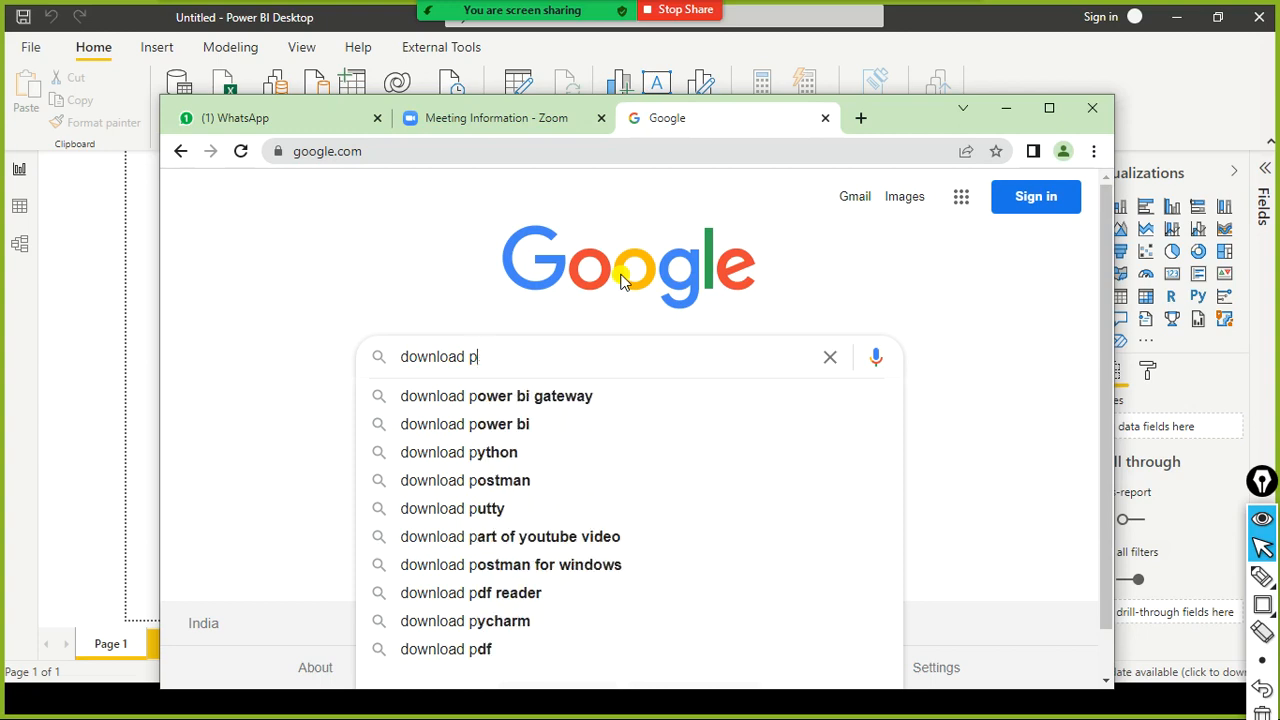
type("ower bi desk")
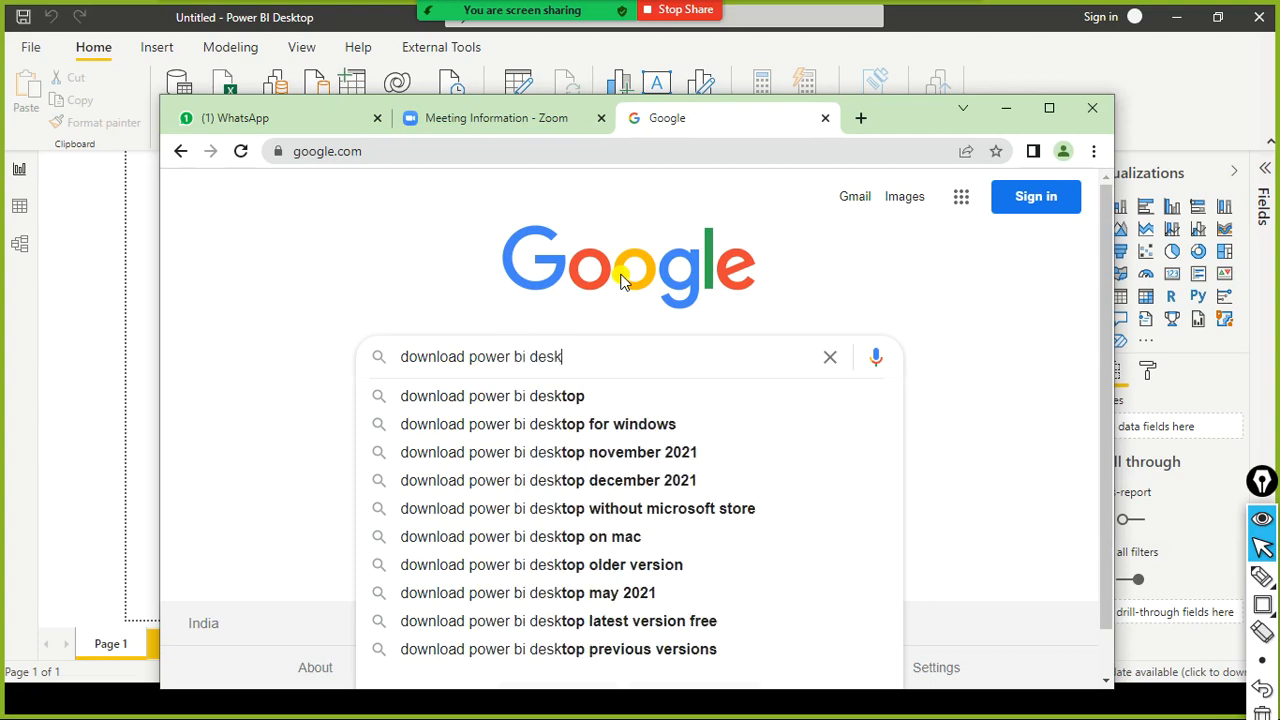
key("Down")
key("Down")
key("Return")
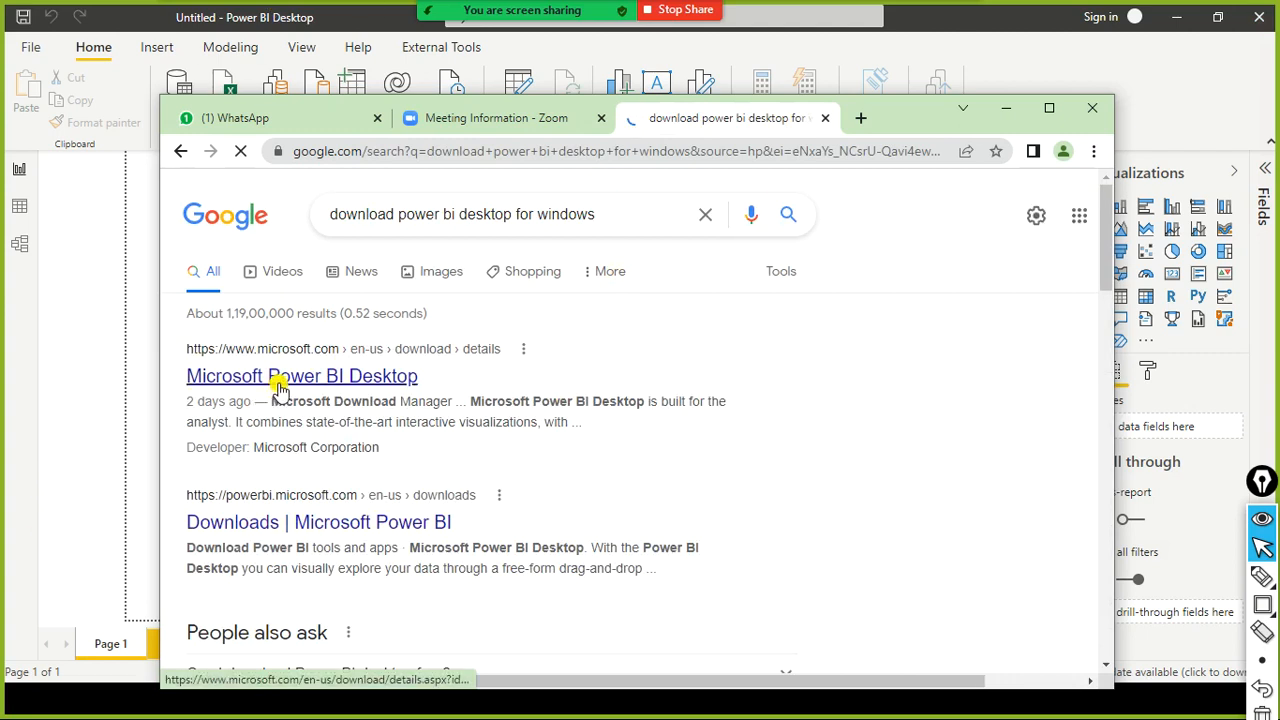
- Open the Microsoft Power BI Desktop download page and download PBIDesktopSetup_x64.exe
left_click(279, 380)
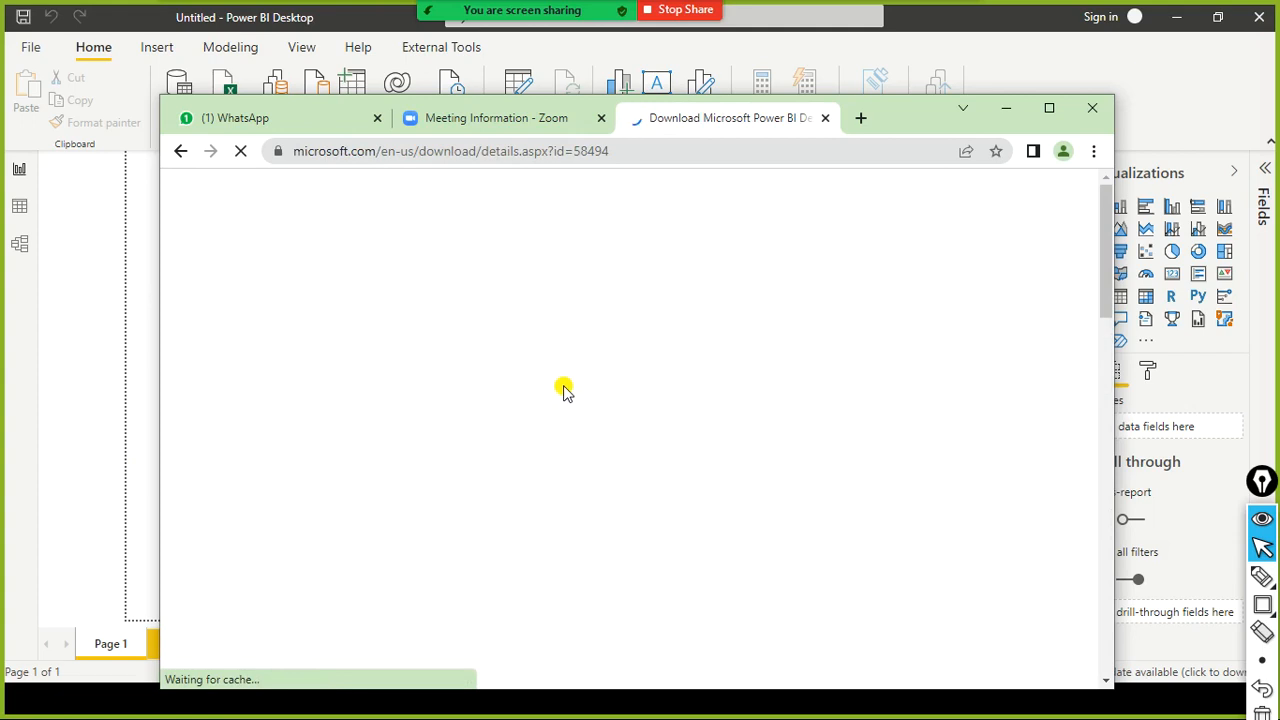
scroll(561, 401, "down", 6)
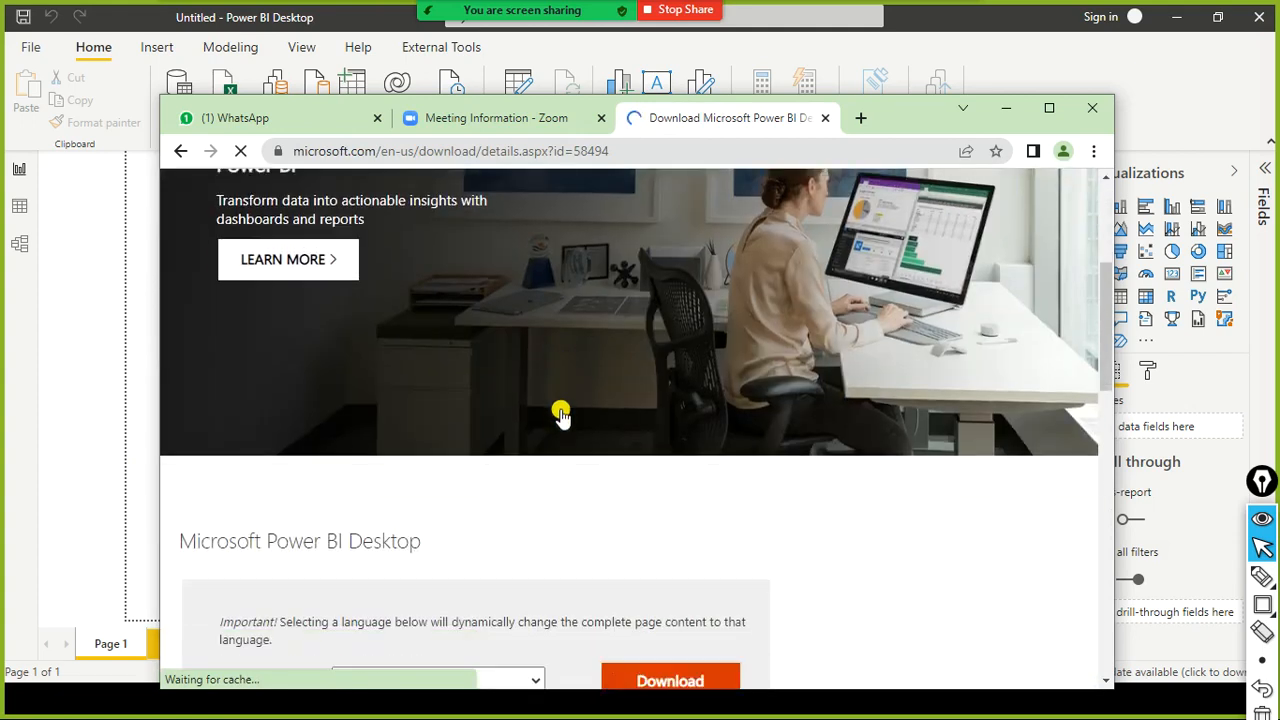
scroll(563, 409, "up", 1)
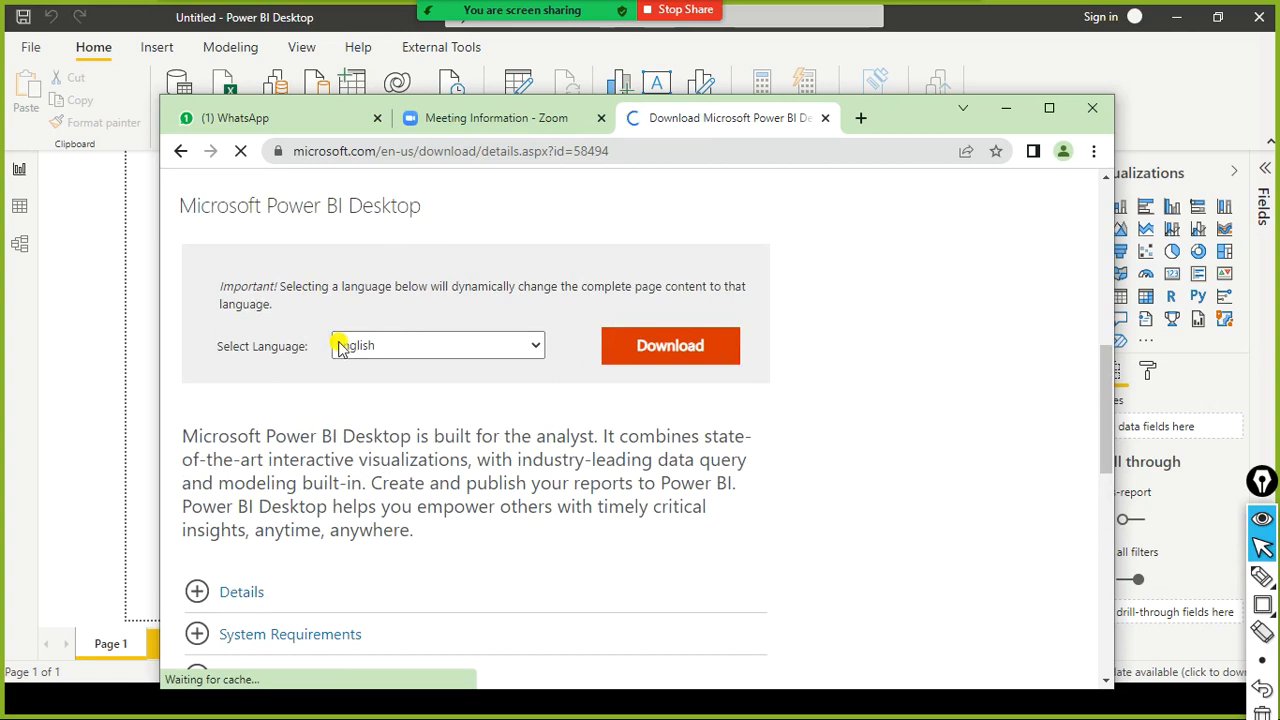
left_click(671, 358)
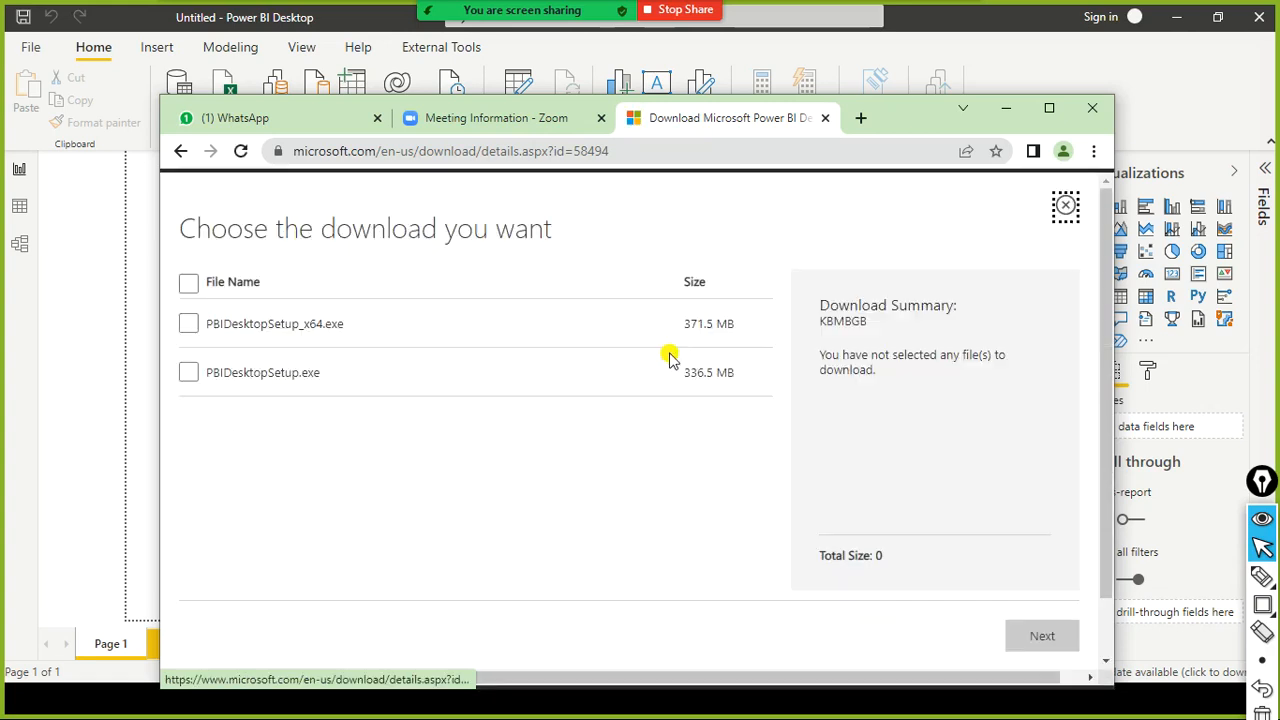
left_click(189, 330)
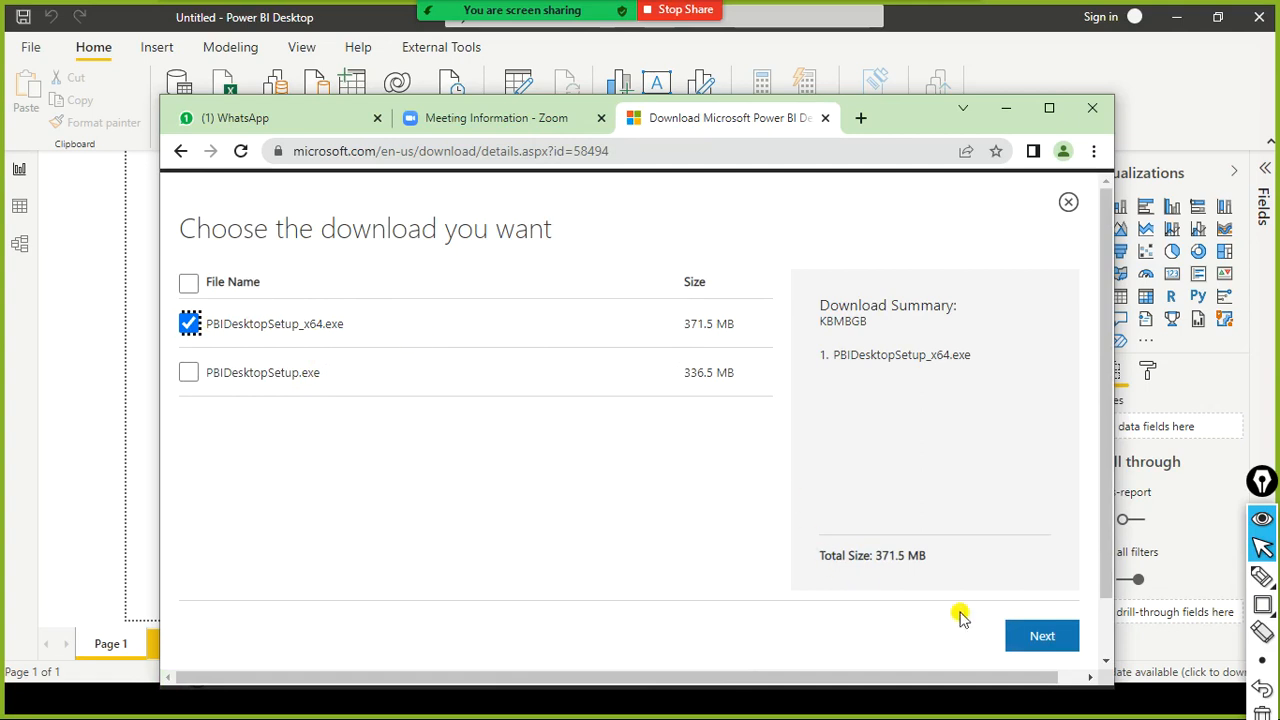
left_click(1012, 640)
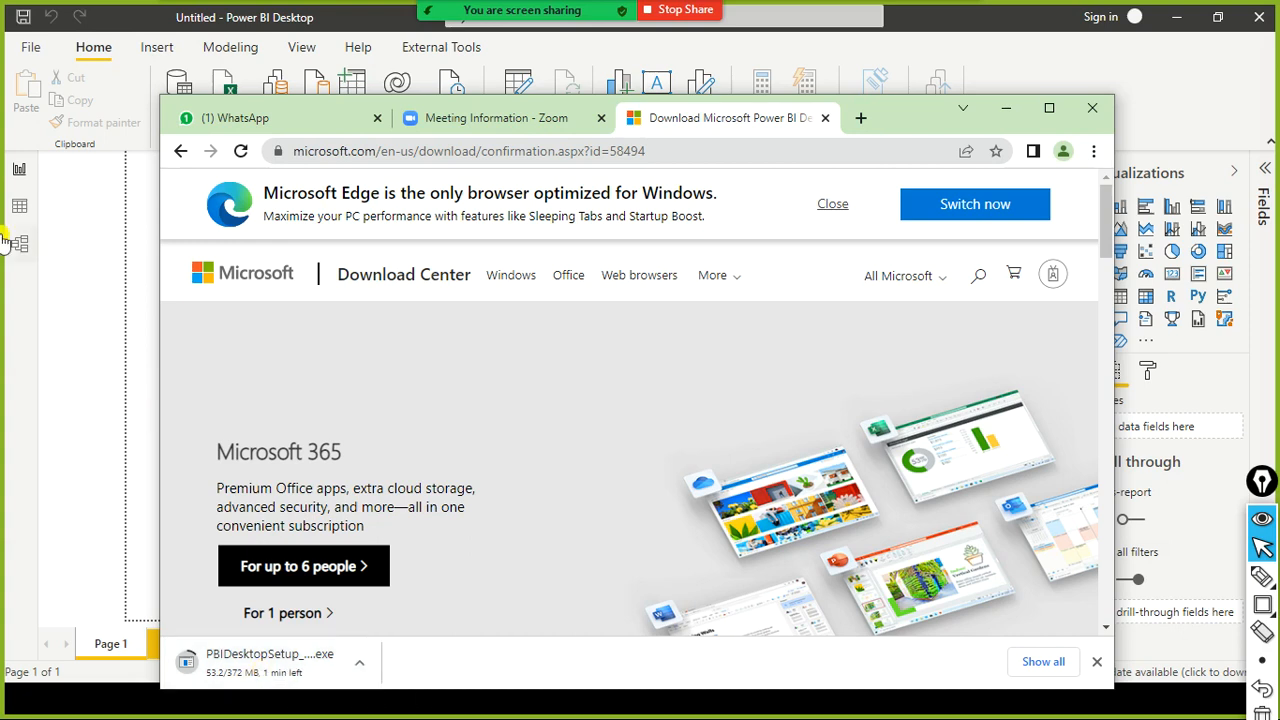
- Close the Microsoft Power BI download tab in Chrome and bring the Power BI Desktop window back to the front
left_click(72, 278)
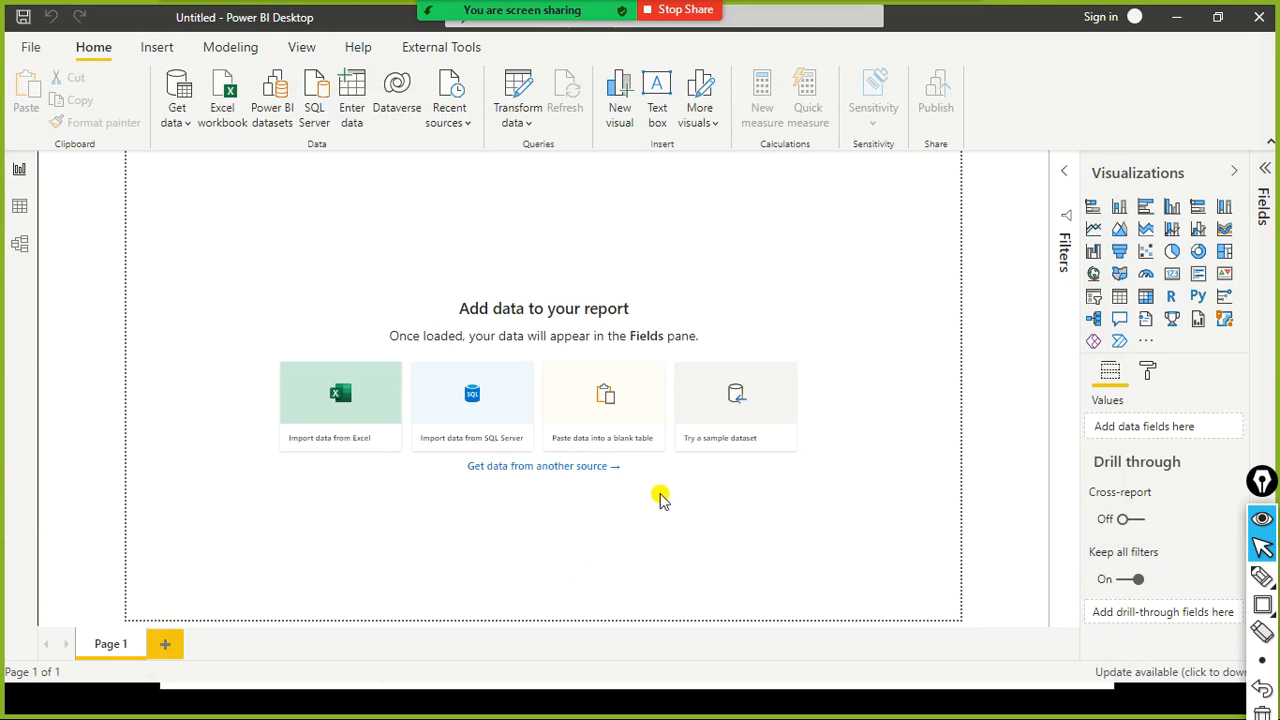
key("alt+Tab")
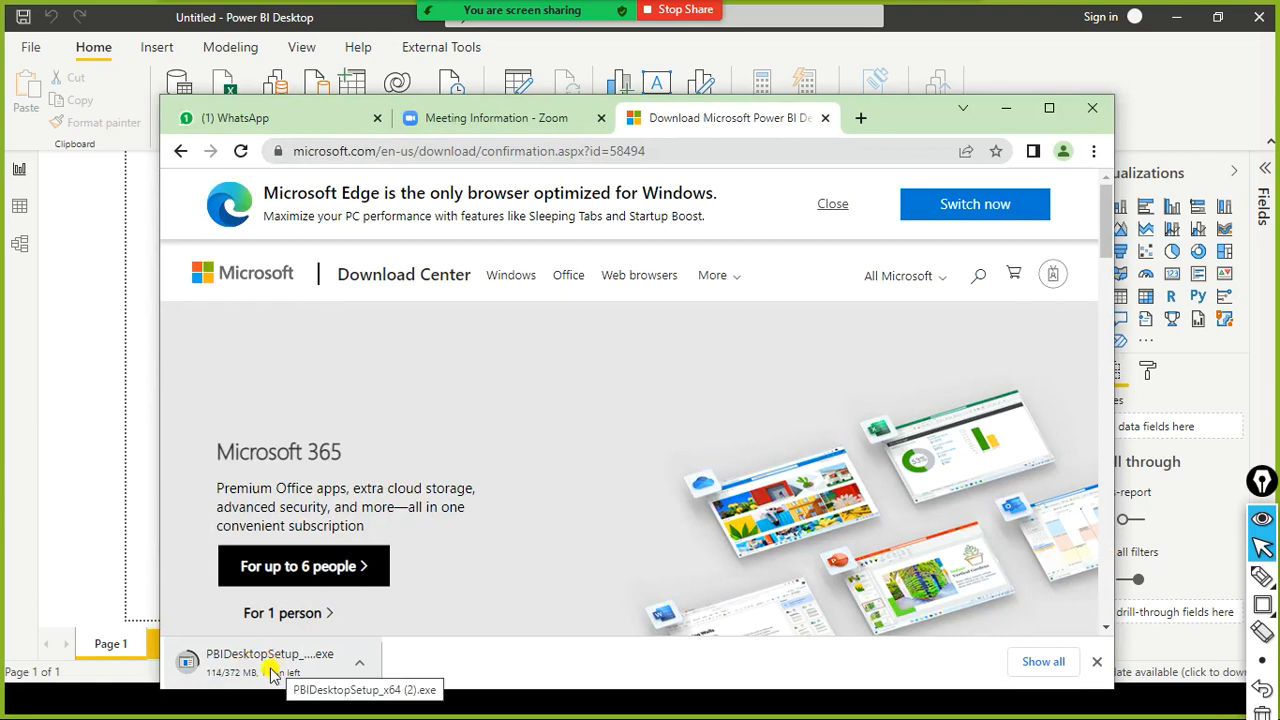
key("alt+Tab")
key("alt+Tab")
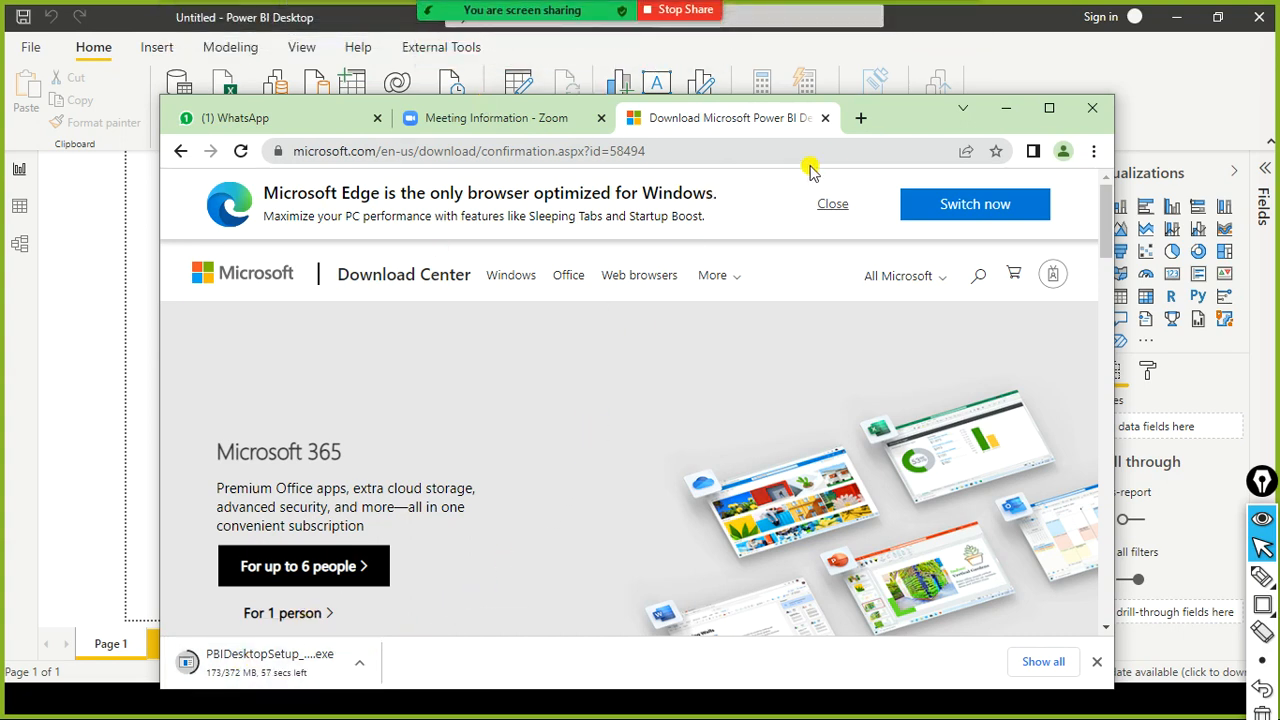
left_click(826, 118)
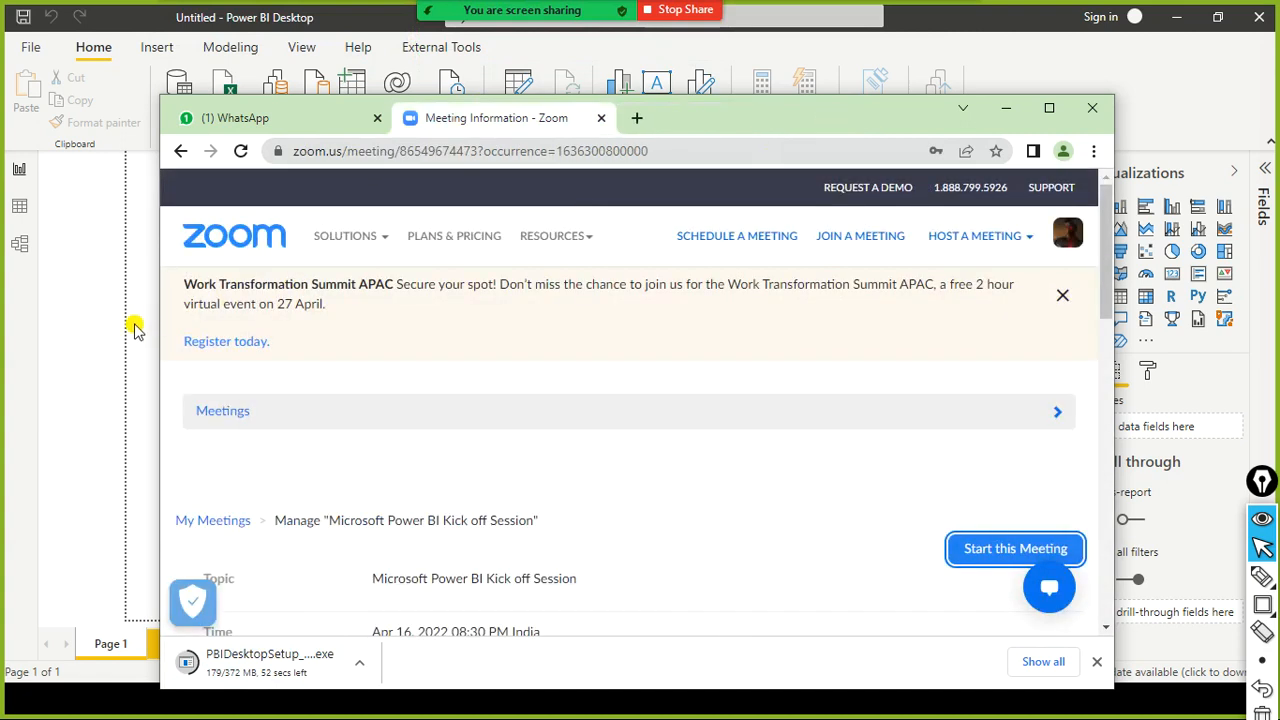
left_click(104, 332)
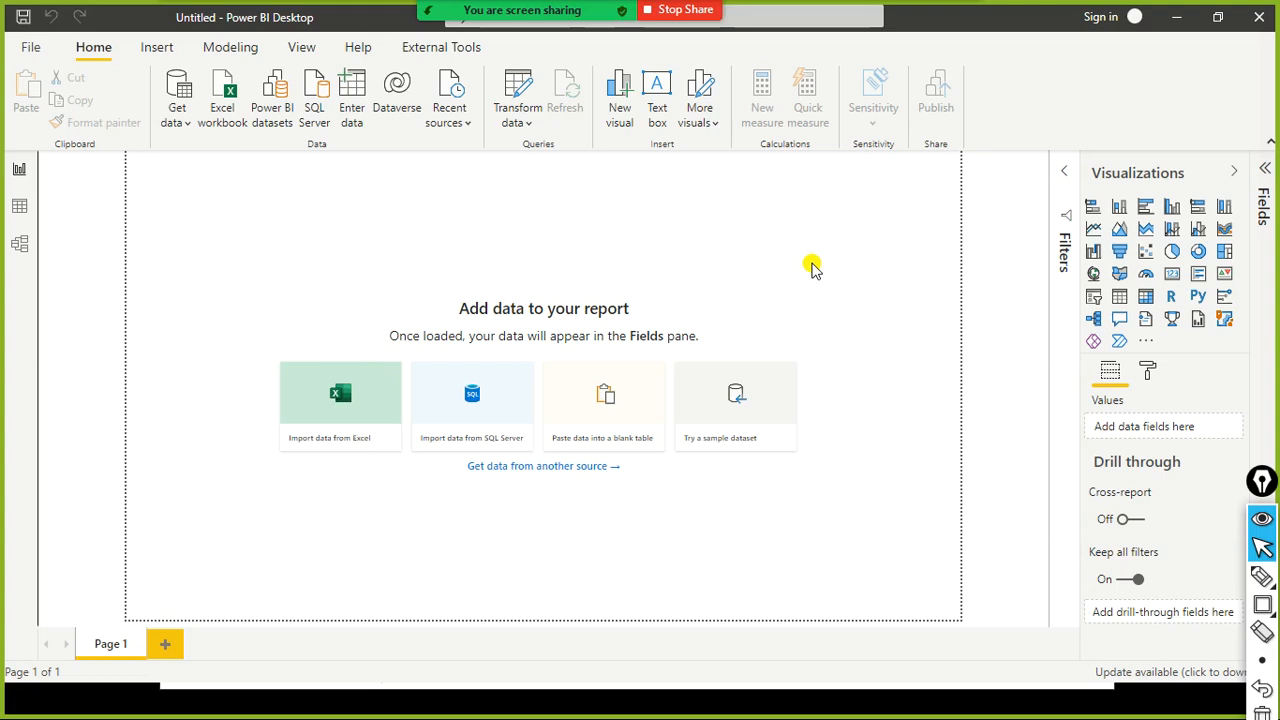
key("ctrl+shift+r")
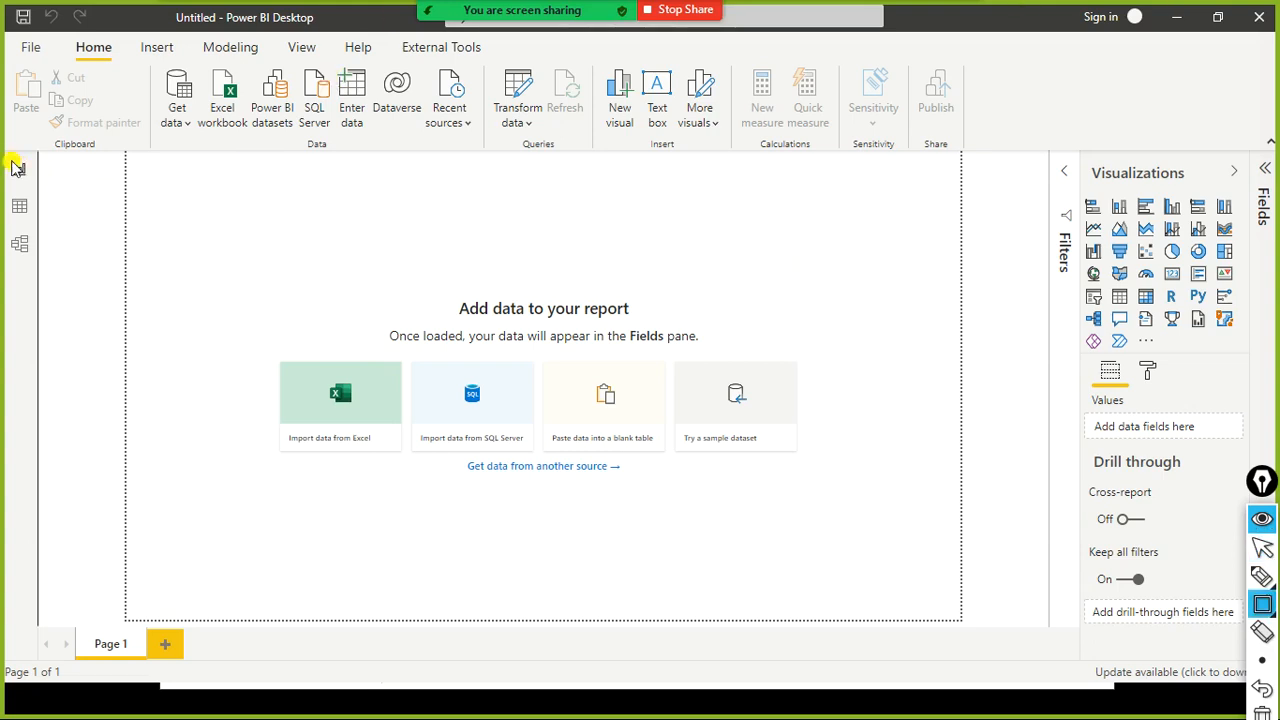
mouse_move(9, 152)
left_mouse_down()
mouse_move(20, 190)
mouse_move(39, 190)
left_mouse_up()
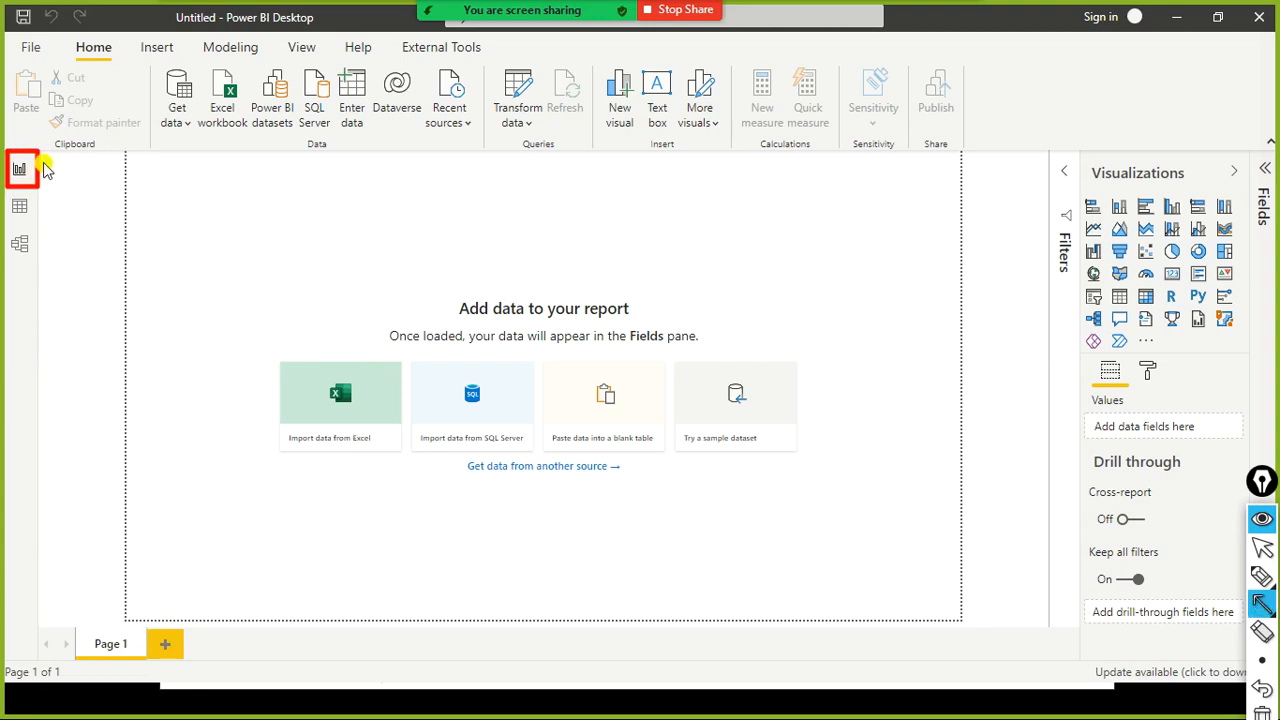
left_click_drag(40, 162, 226, 240)
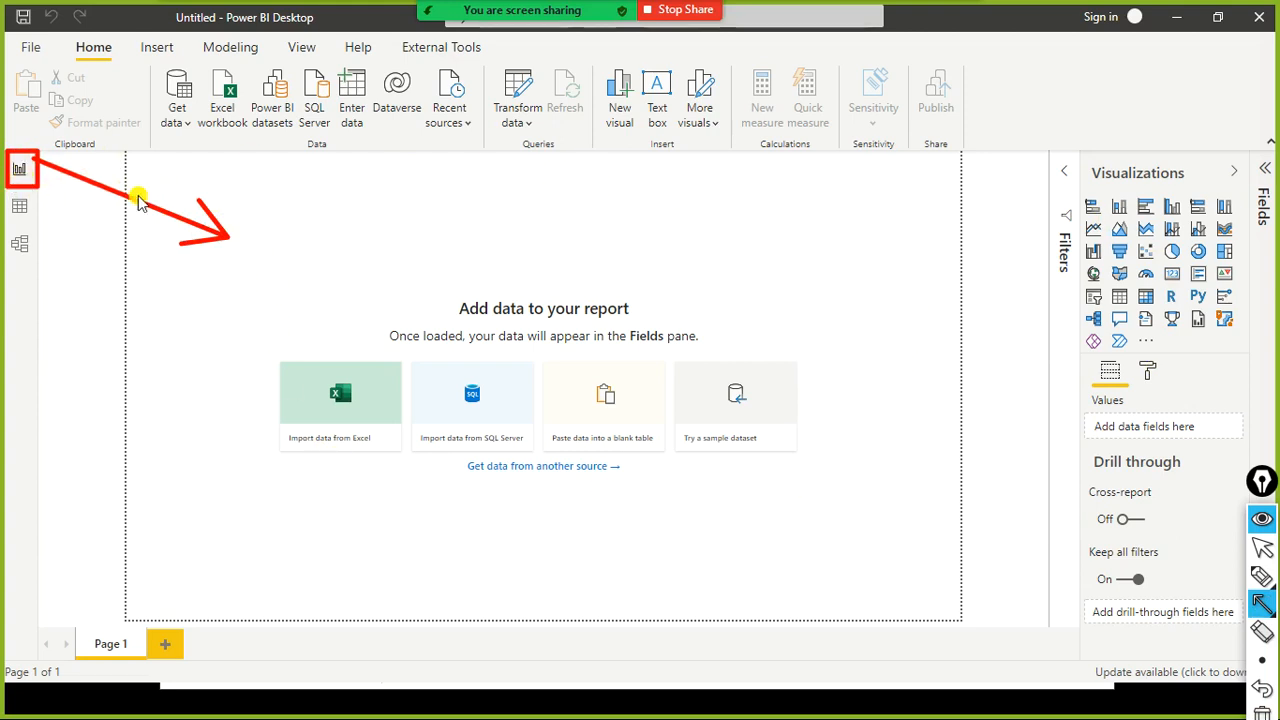
key("ctrl+shift+r")
left_click_drag(4, 193, 43, 222)
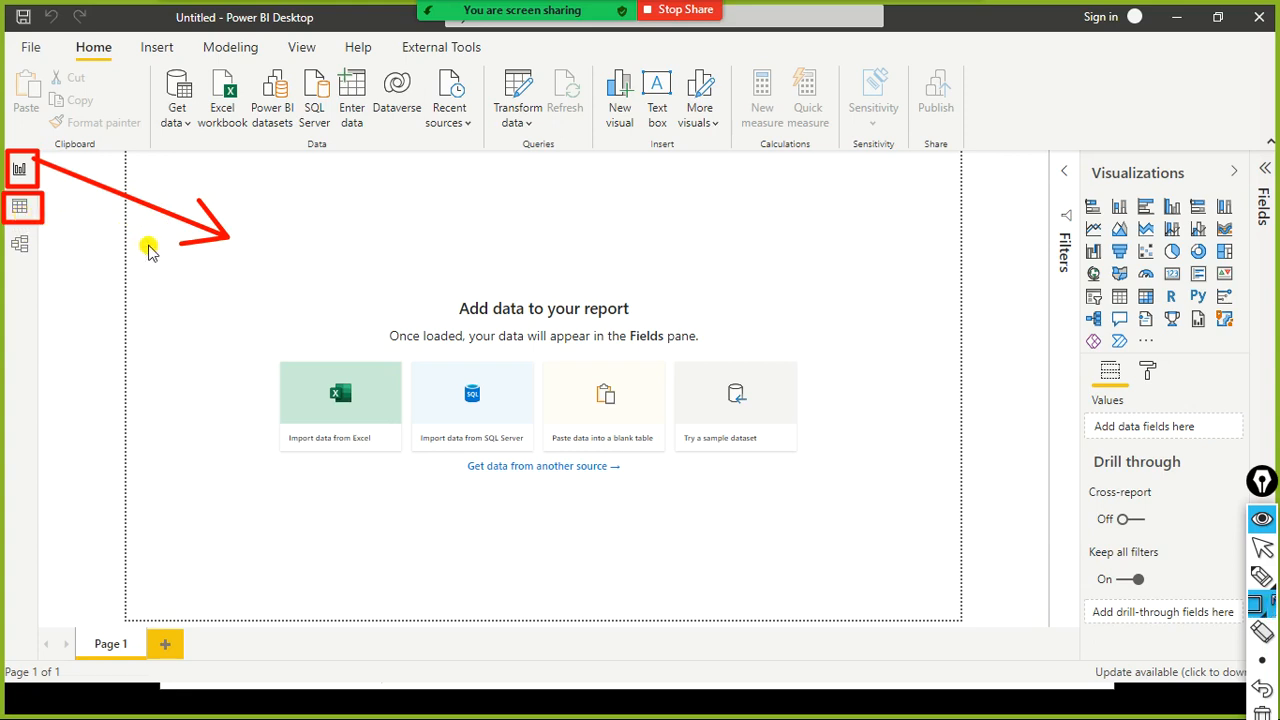
left_click_drag(155, 242, 45, 208)
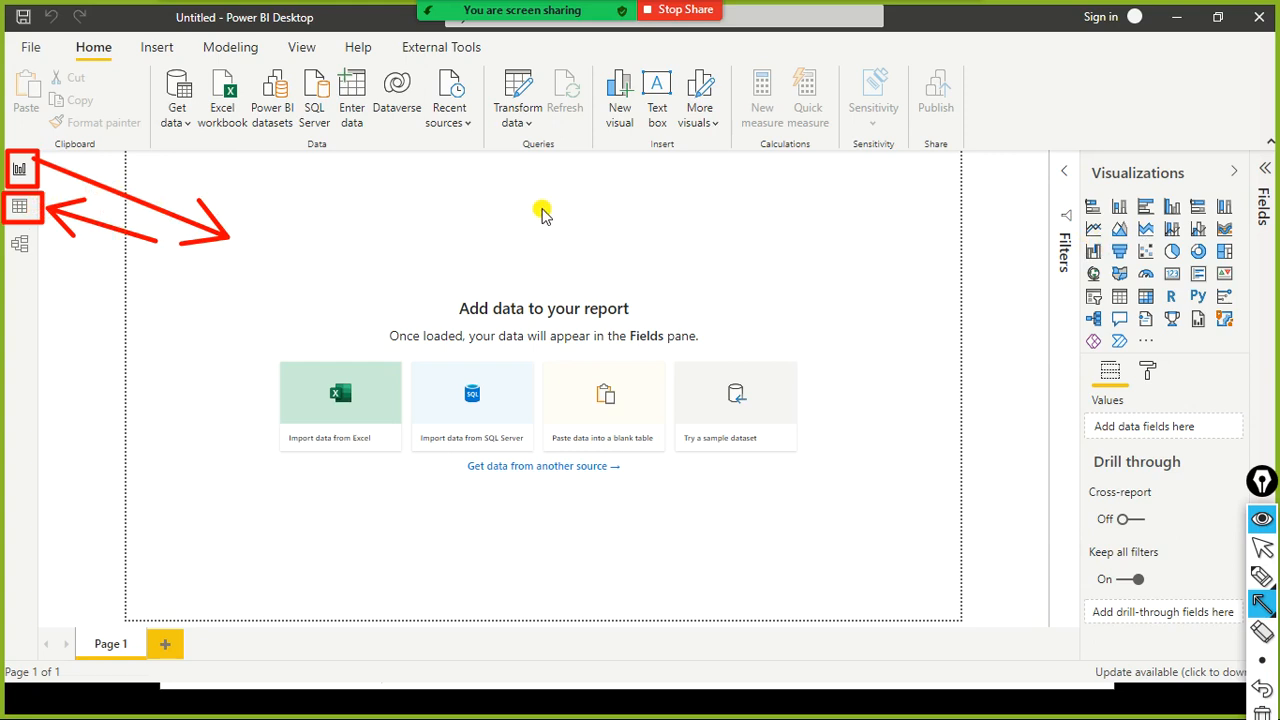
key("r")
left_click_drag(8, 231, 40, 266)
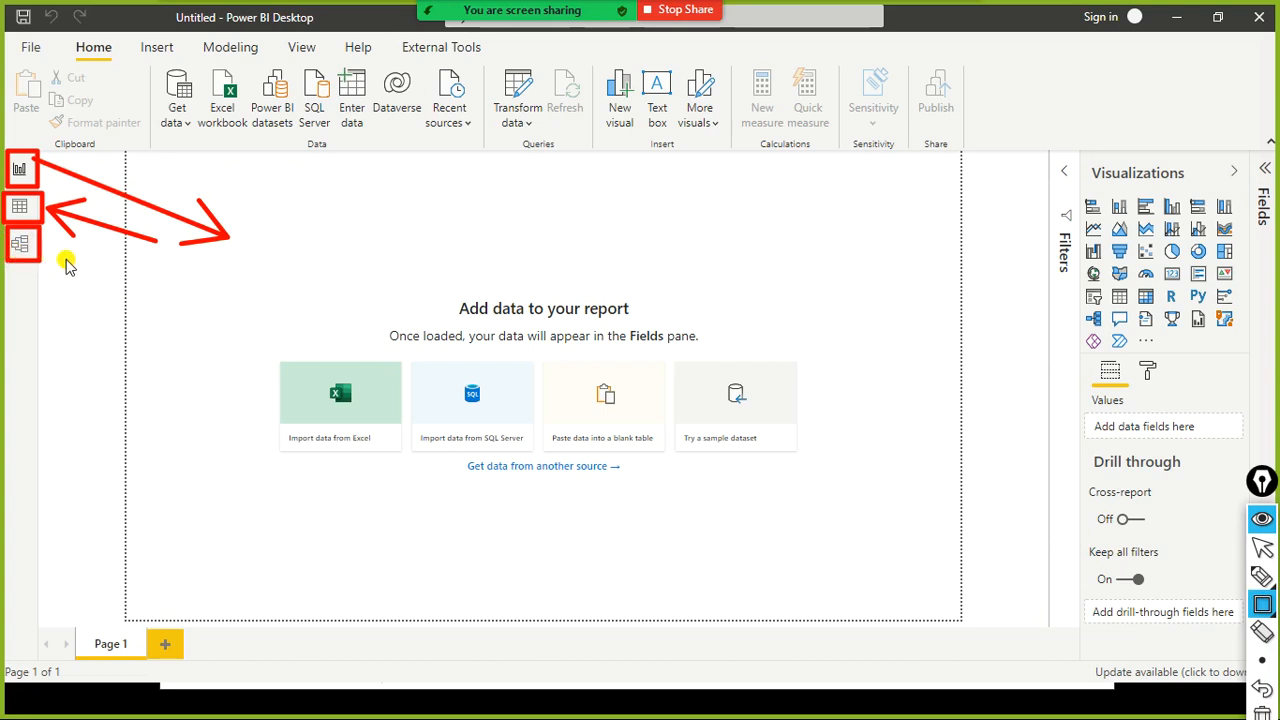
key("a")
left_click_drag(48, 254, 180, 292)
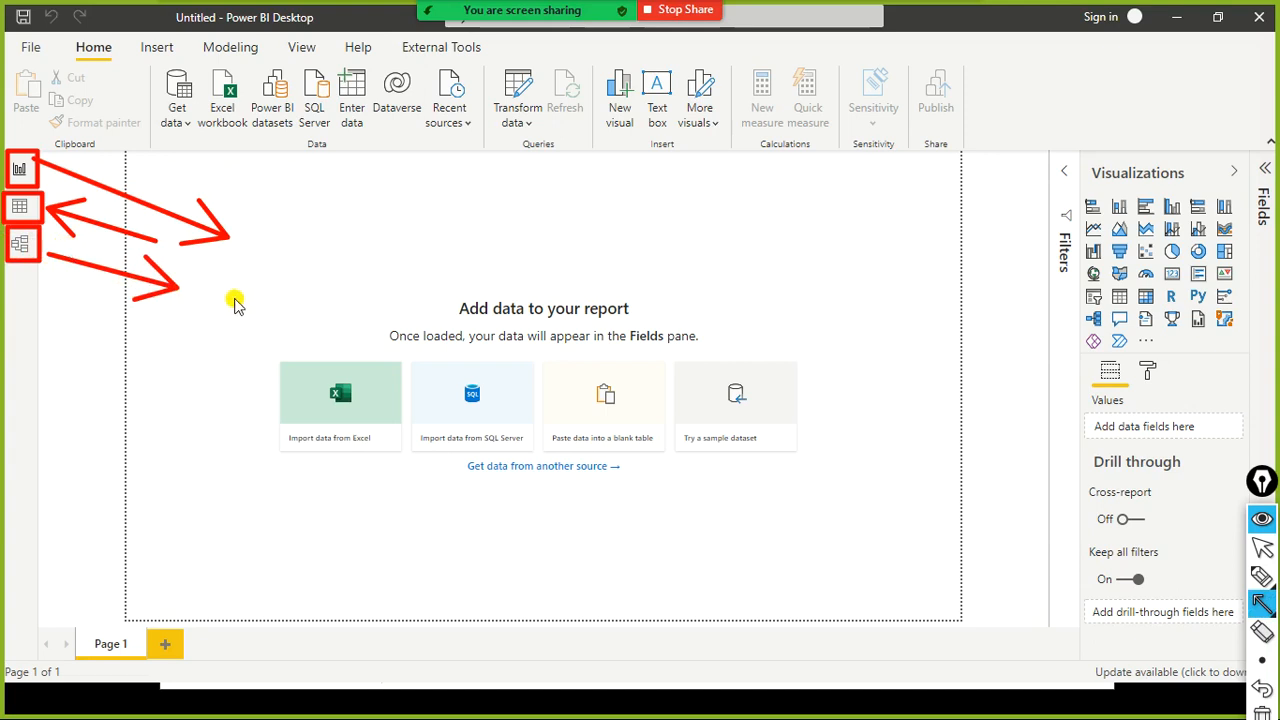
key("t")
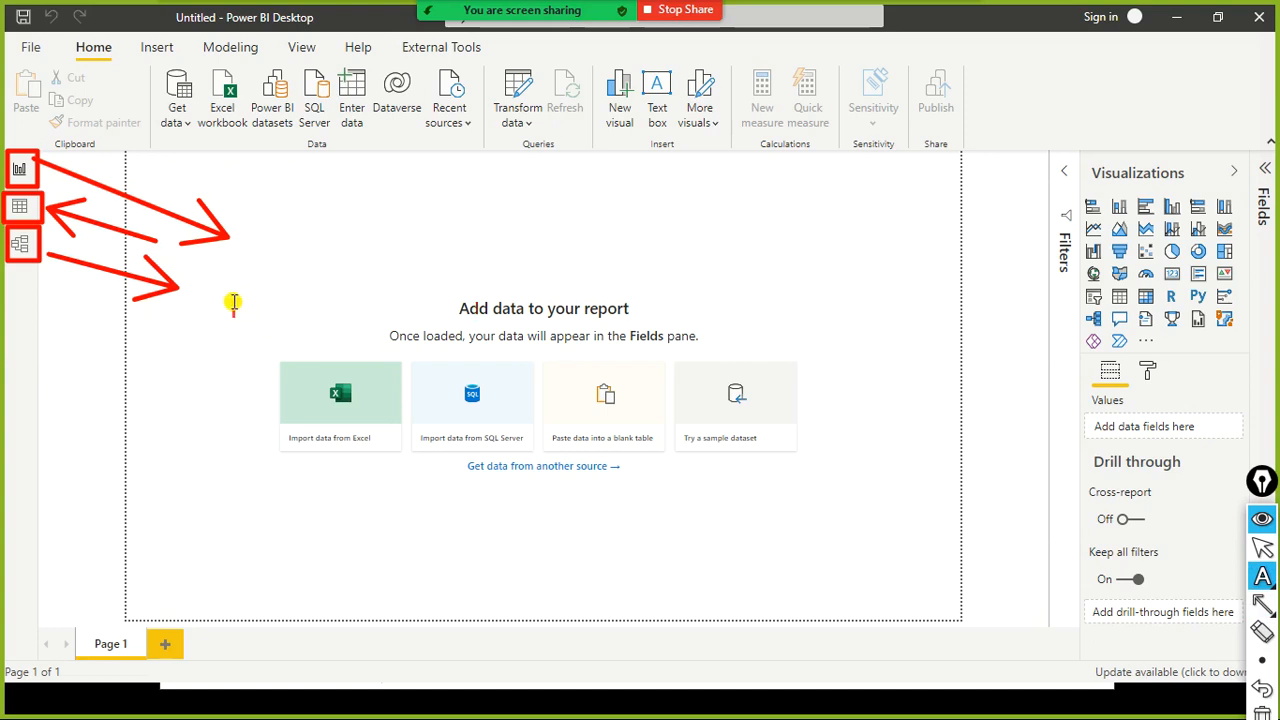
left_click(233, 302)
type("Power Pivot")
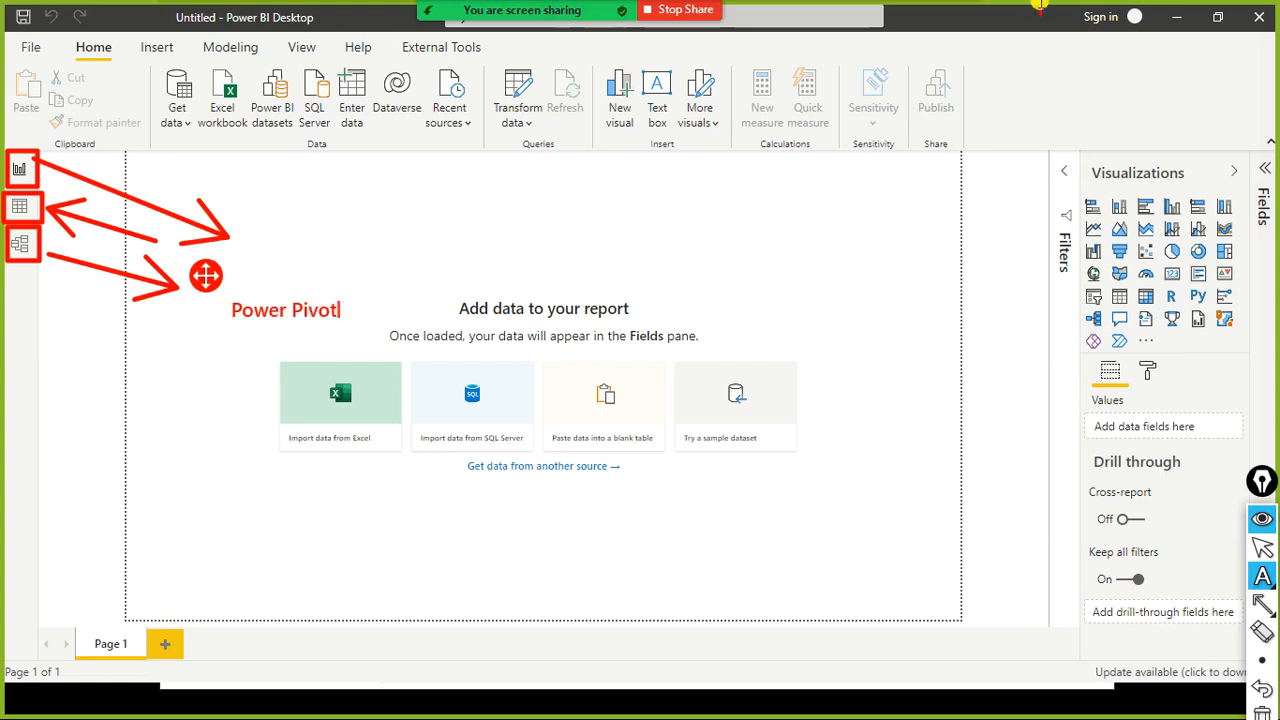
left_click(471, 194)
left_click(68, 285)
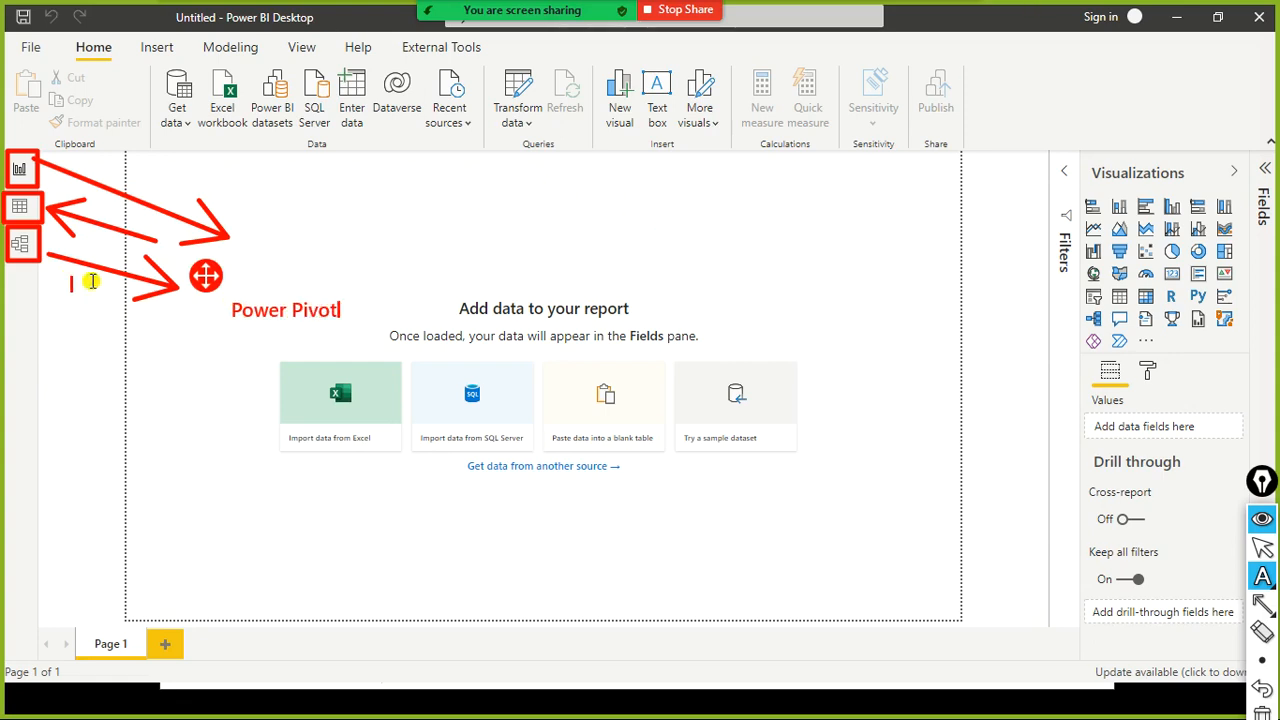
left_click(258, 231)
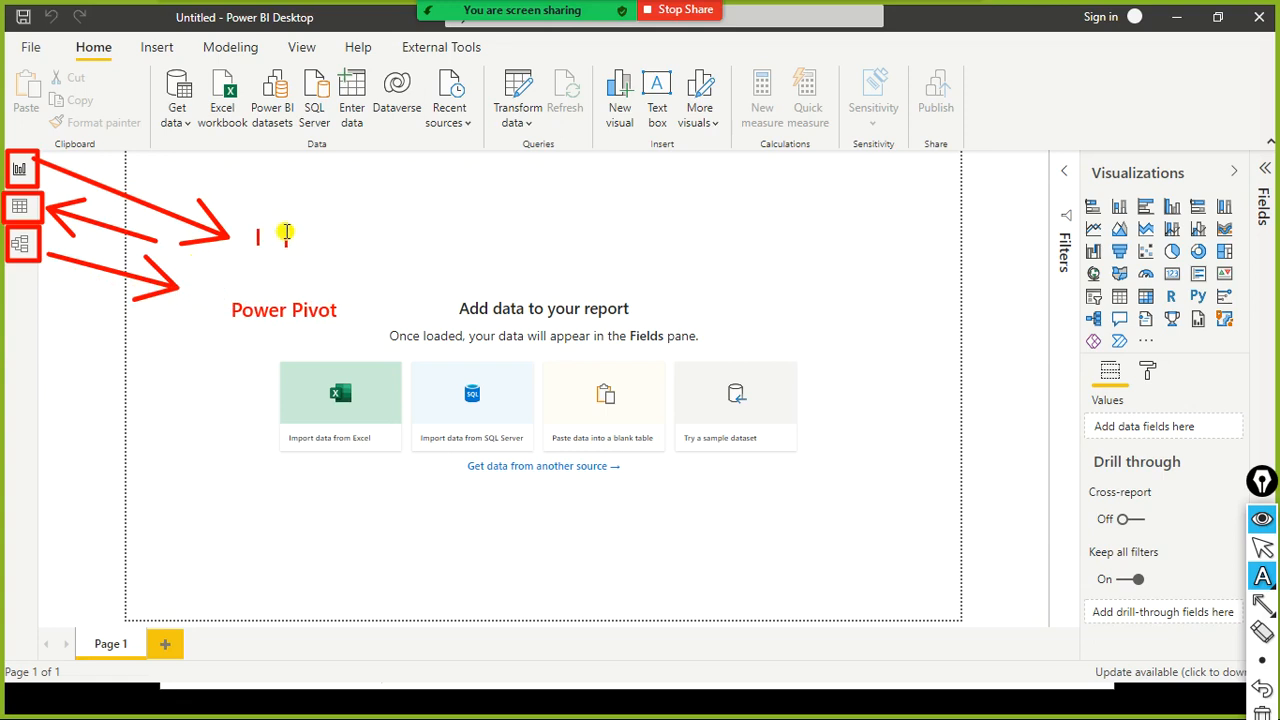
type("Report View")
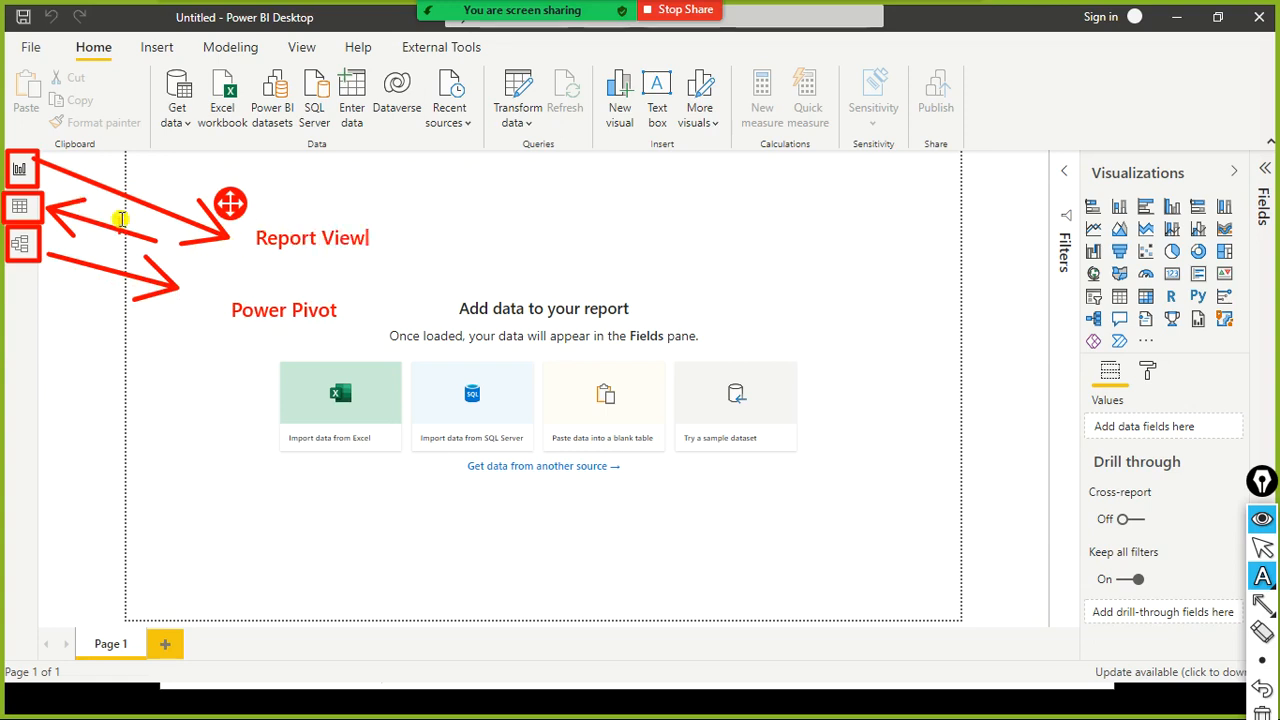
left_click(176, 250)
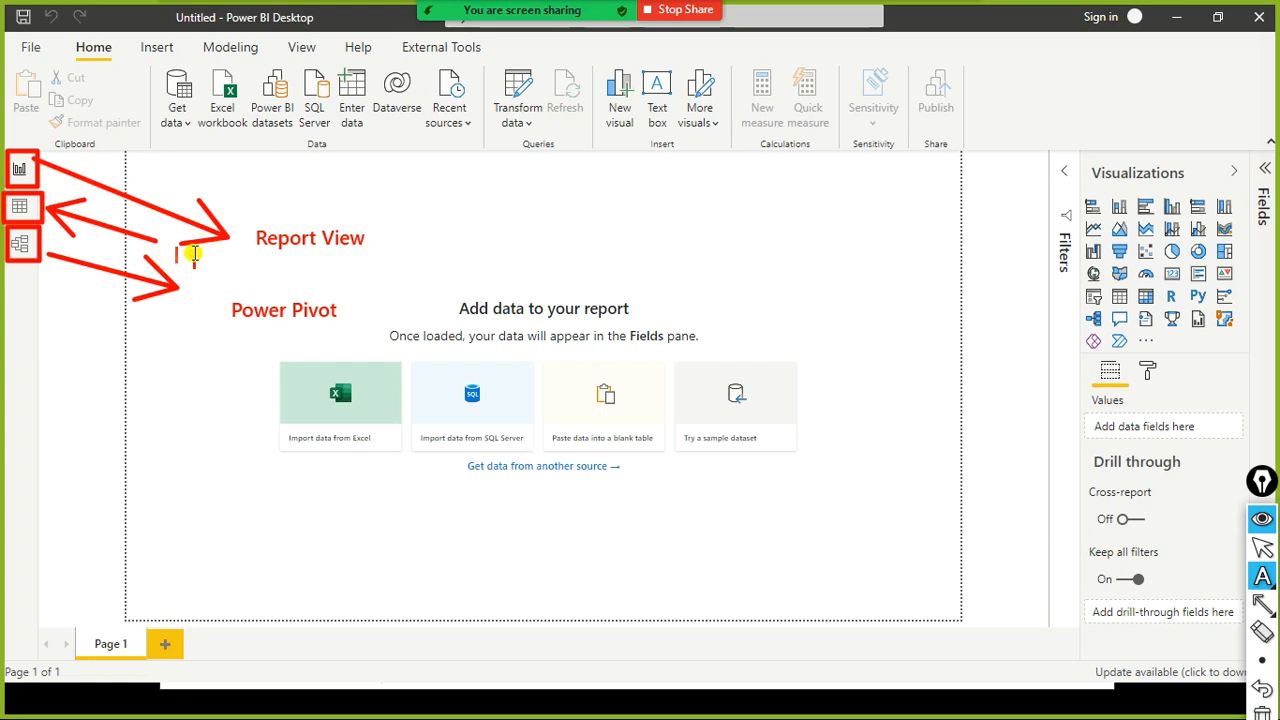
type("Data Vew")
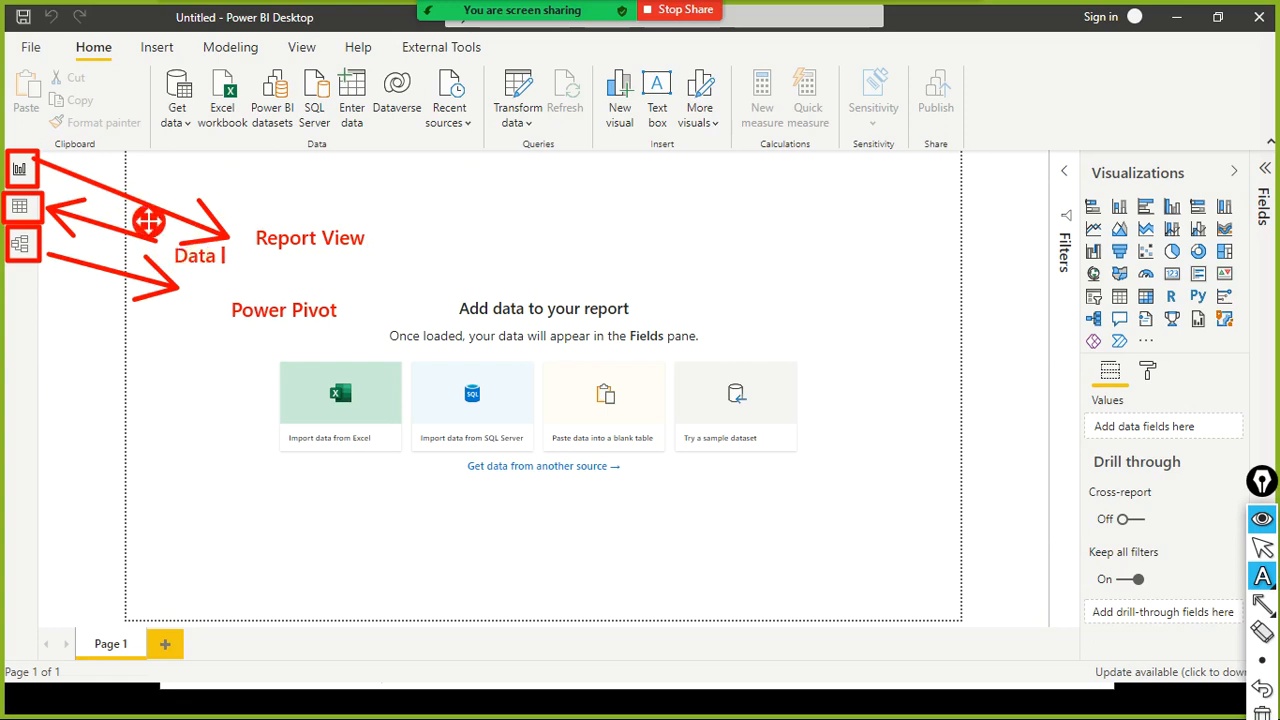
key("BackSpace")
key("BackSpace")
type("iew")
key("ctrl+shift+F10")
left_click_drag(256, 1, 271, 39)
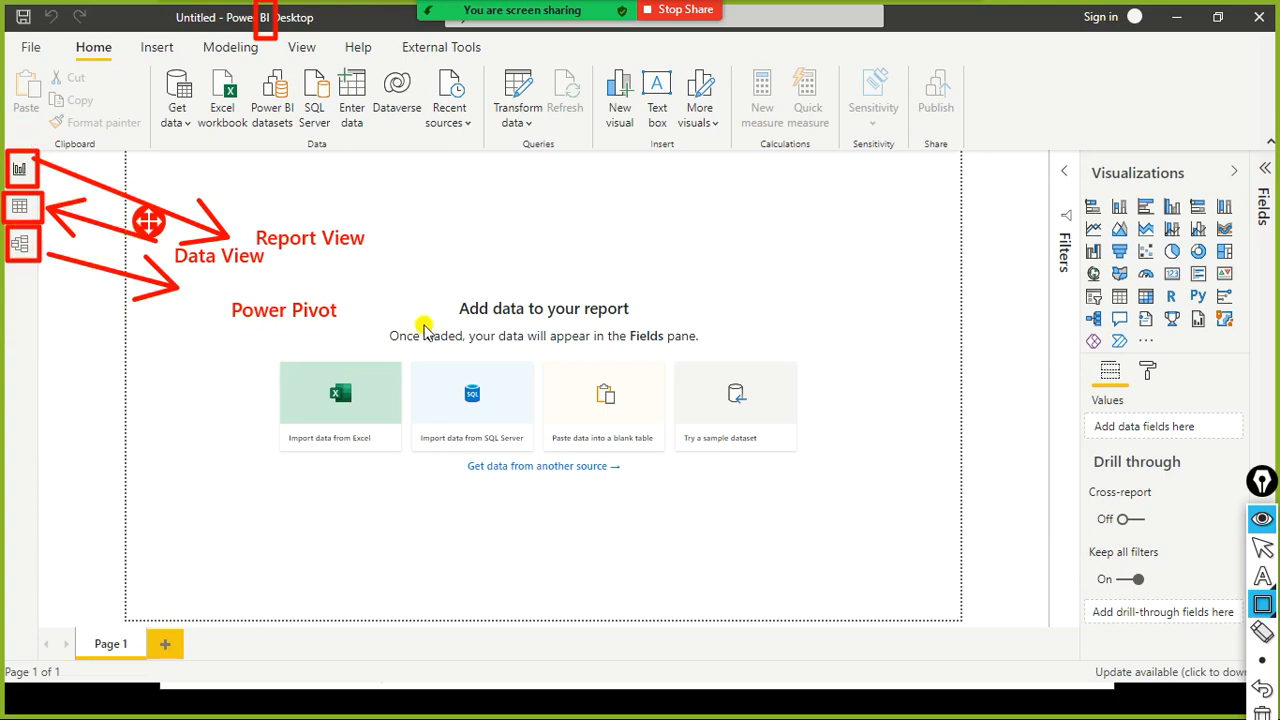
- Expand the collapsed Fields pane beside the Visualizations pane
key("ctrl+shift+2")
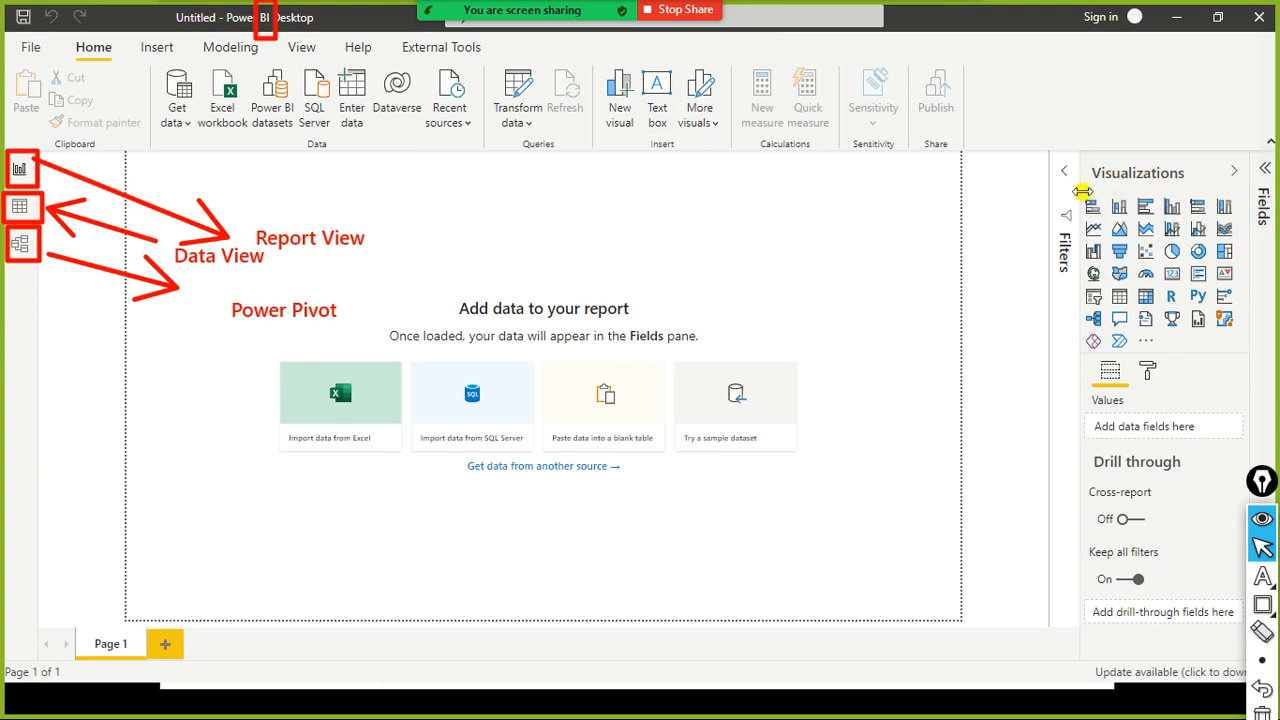
left_click(1264, 178)
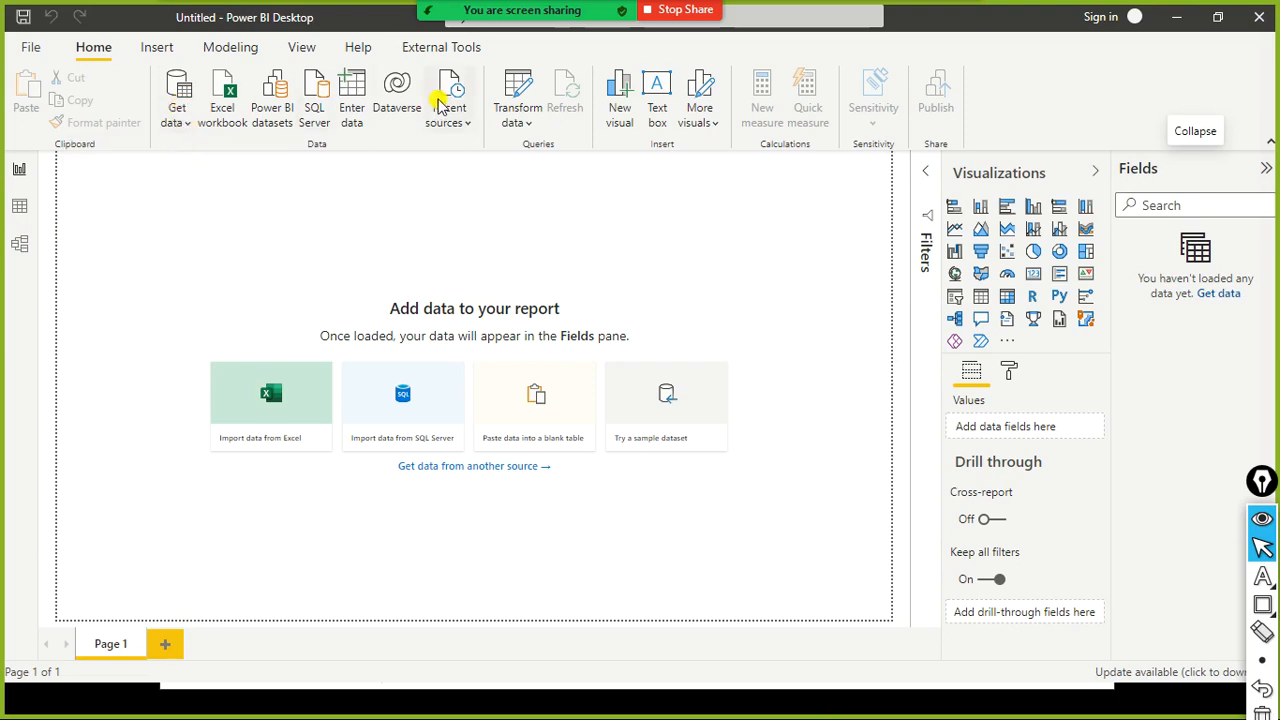
key("ctrl+shift+9")
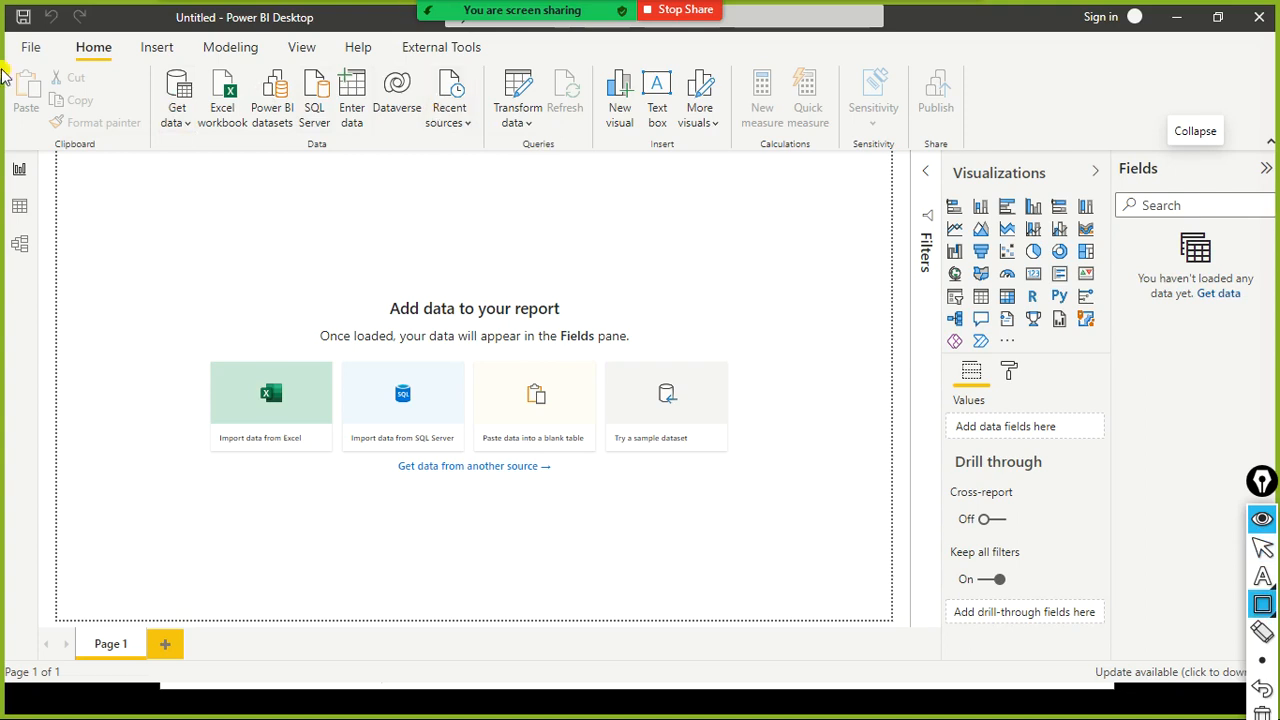
mouse_move(147, 62)
left_mouse_down()
mouse_move(152, 124)
mouse_move(216, 144)
left_mouse_up()
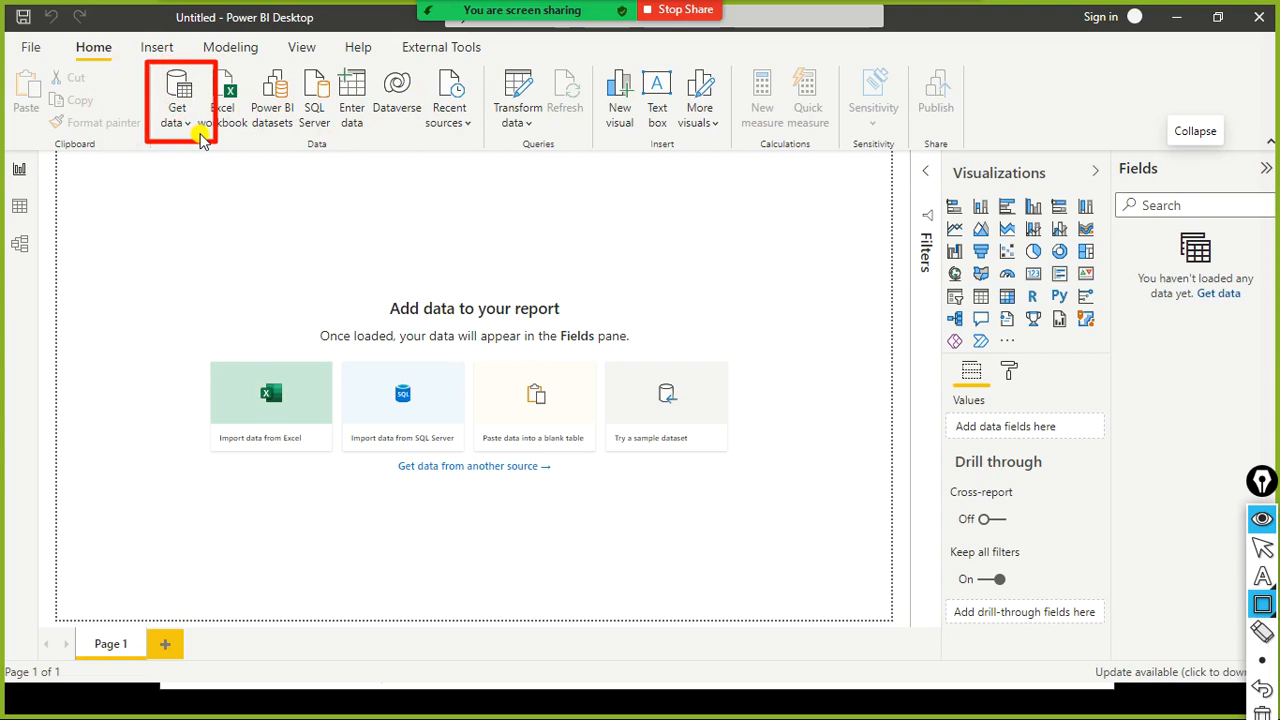
key("ctrl+shift+7")
key("ctrl+shift+2")
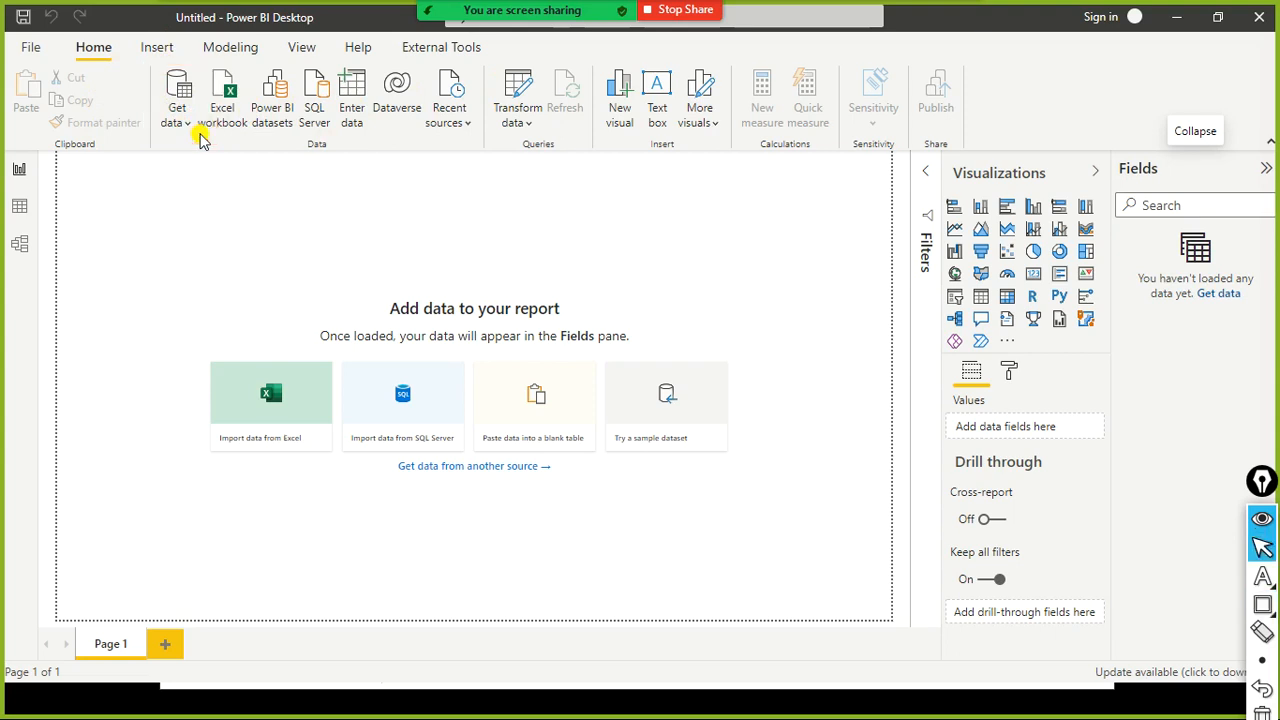
- Start a Text/CSV import from the Get data sources to open the file browser
left_click(184, 128)
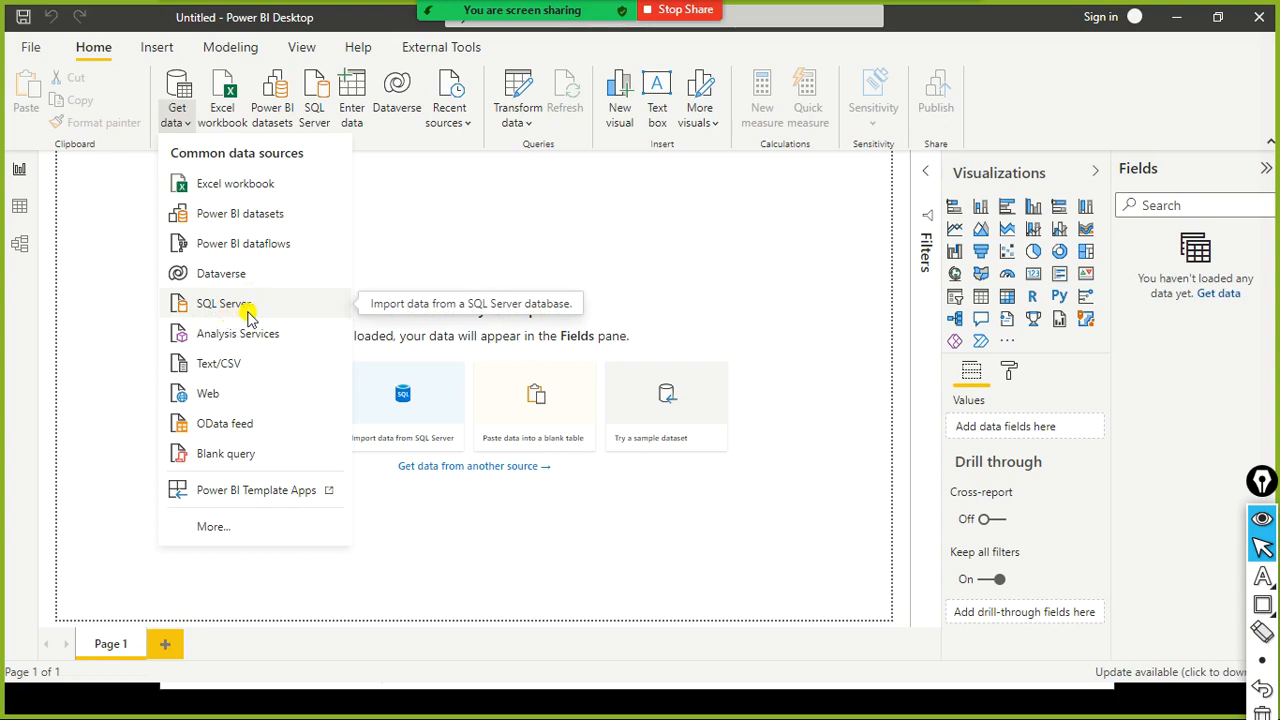
left_click(220, 368)
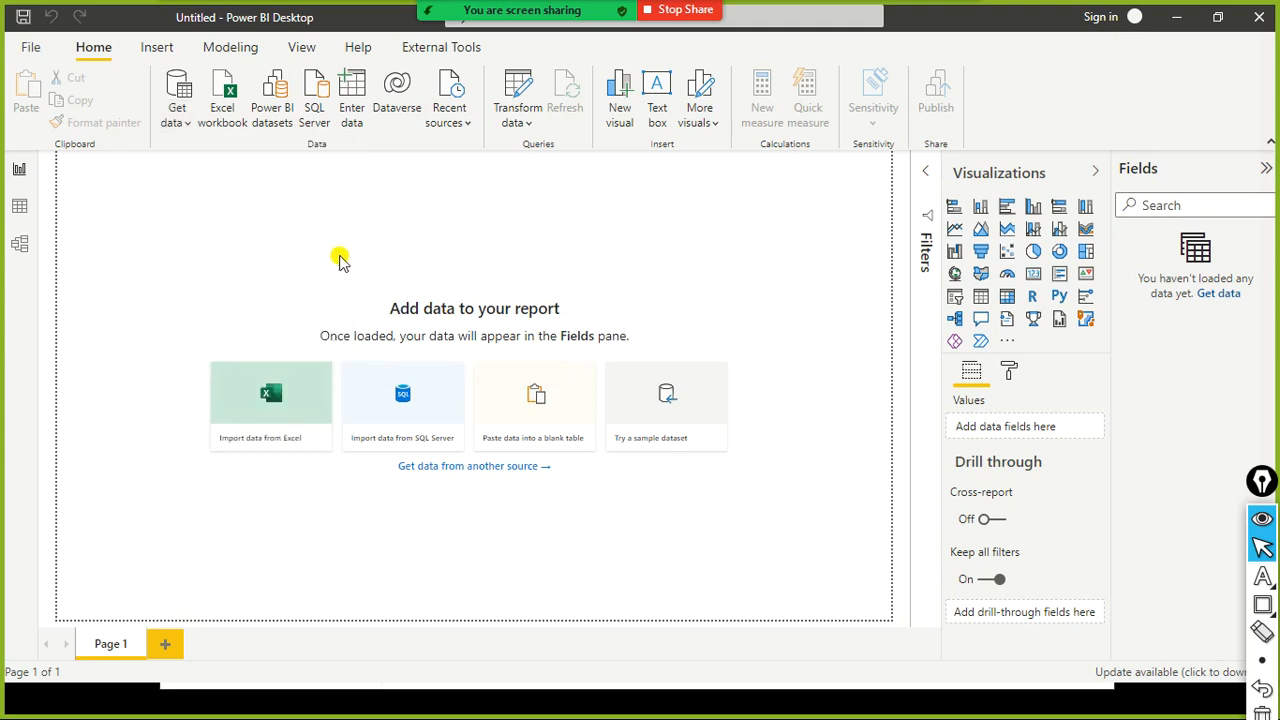
left_click_drag(369, 337, 368, 121)
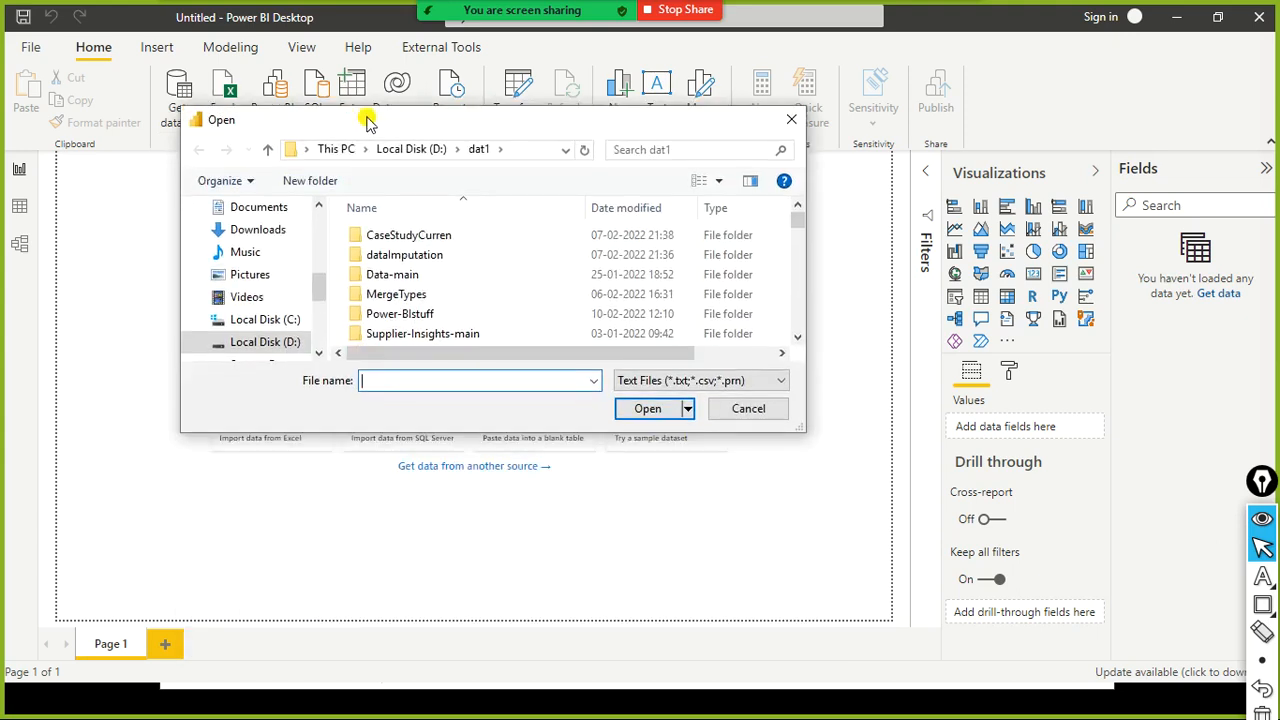
scroll(394, 260, "down", 3)
left_click(398, 296)
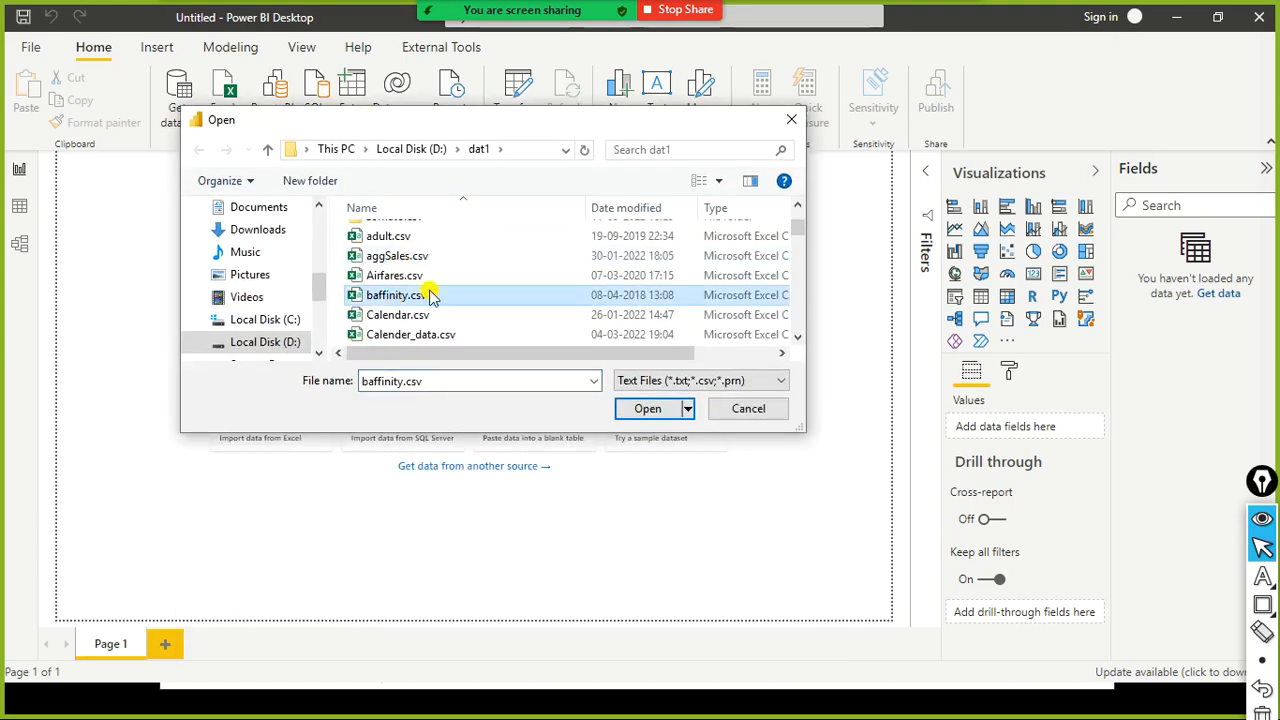
scroll(430, 295, "down", 5)
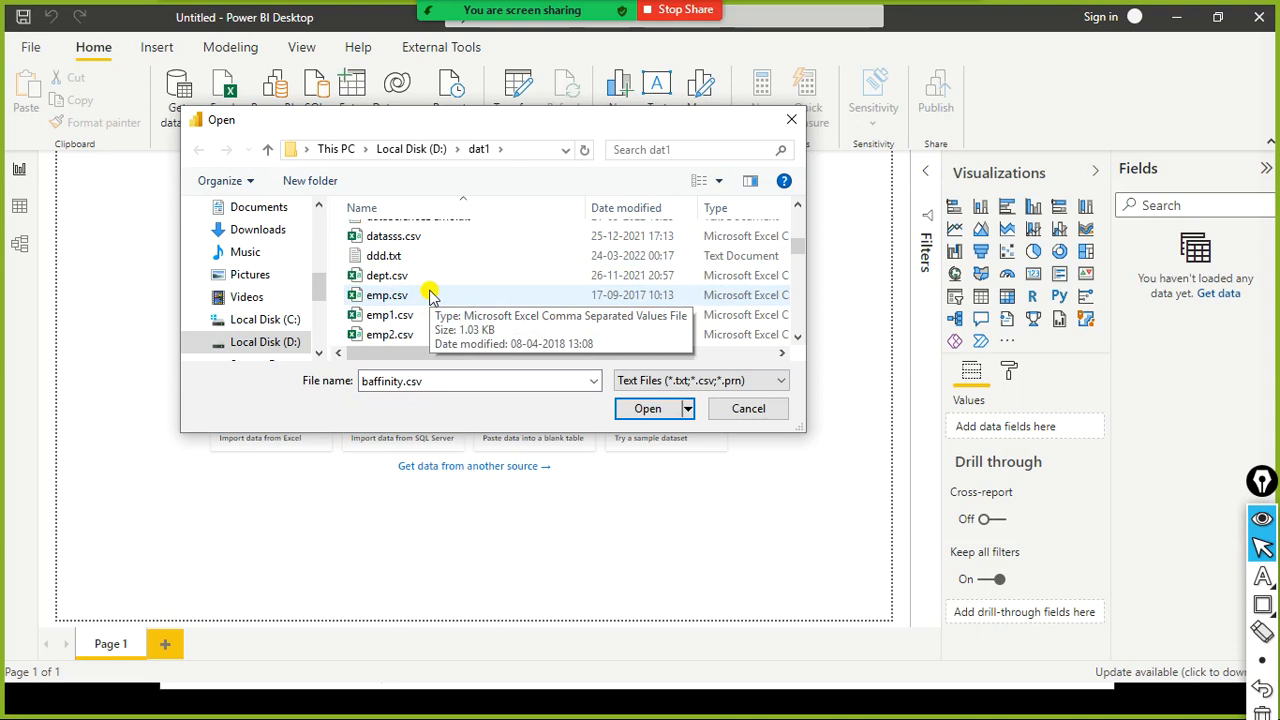
left_click(430, 295)
key("f")
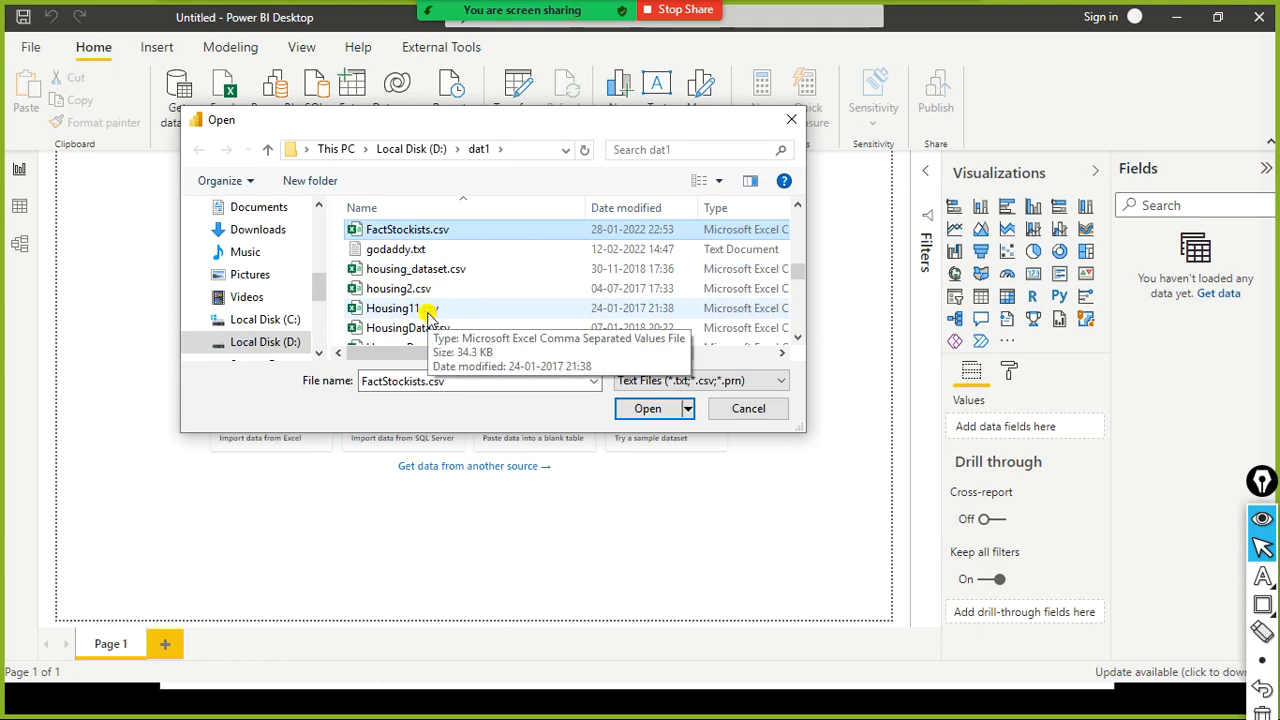
key("n")
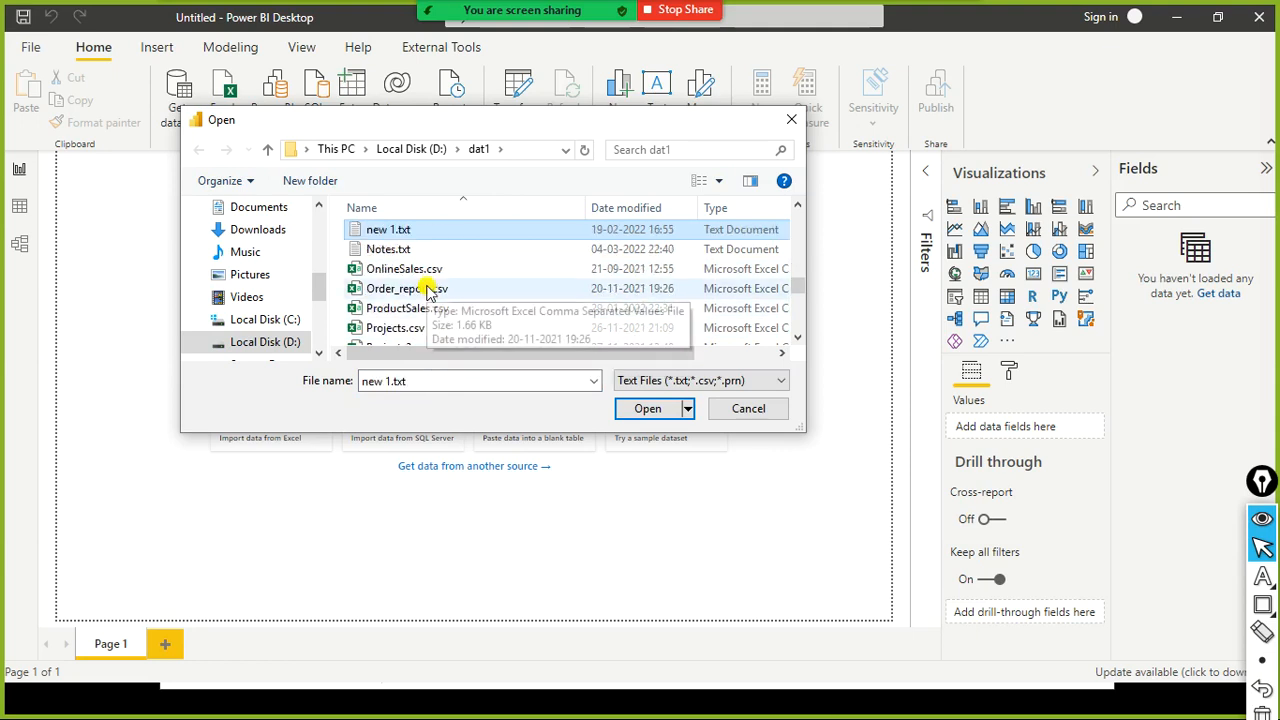
key("n")
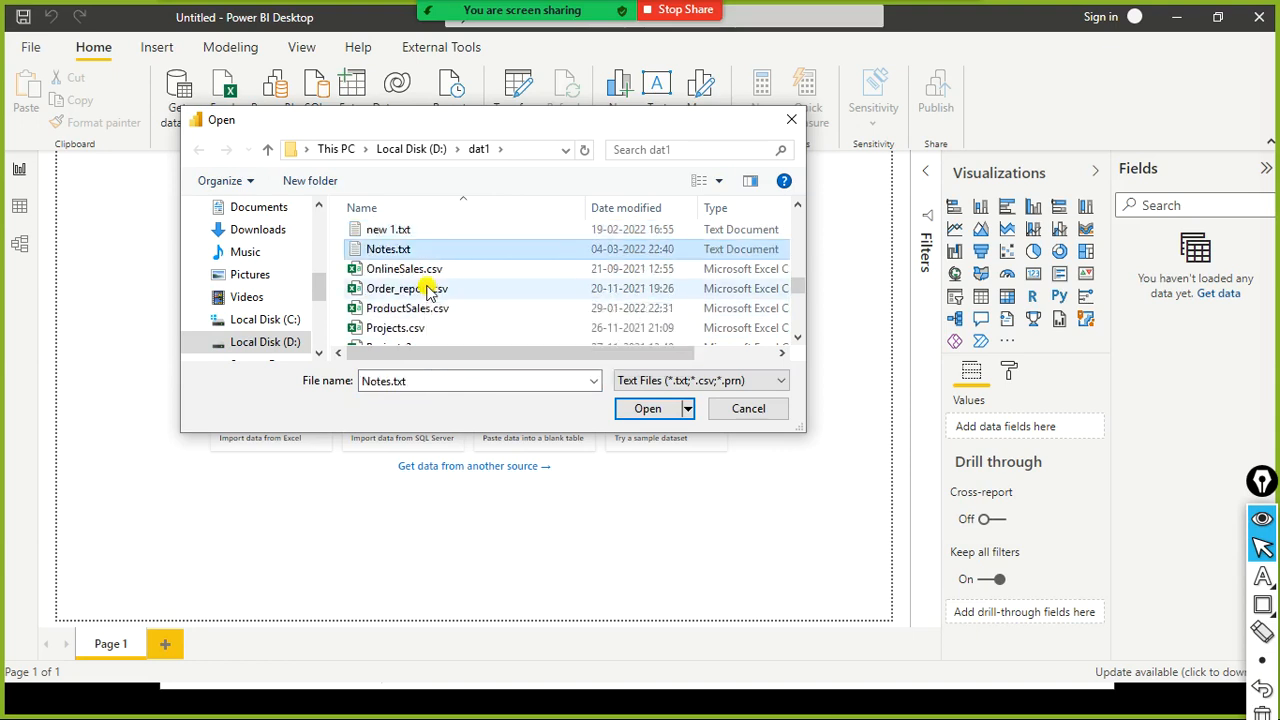
key("o")
key("o")
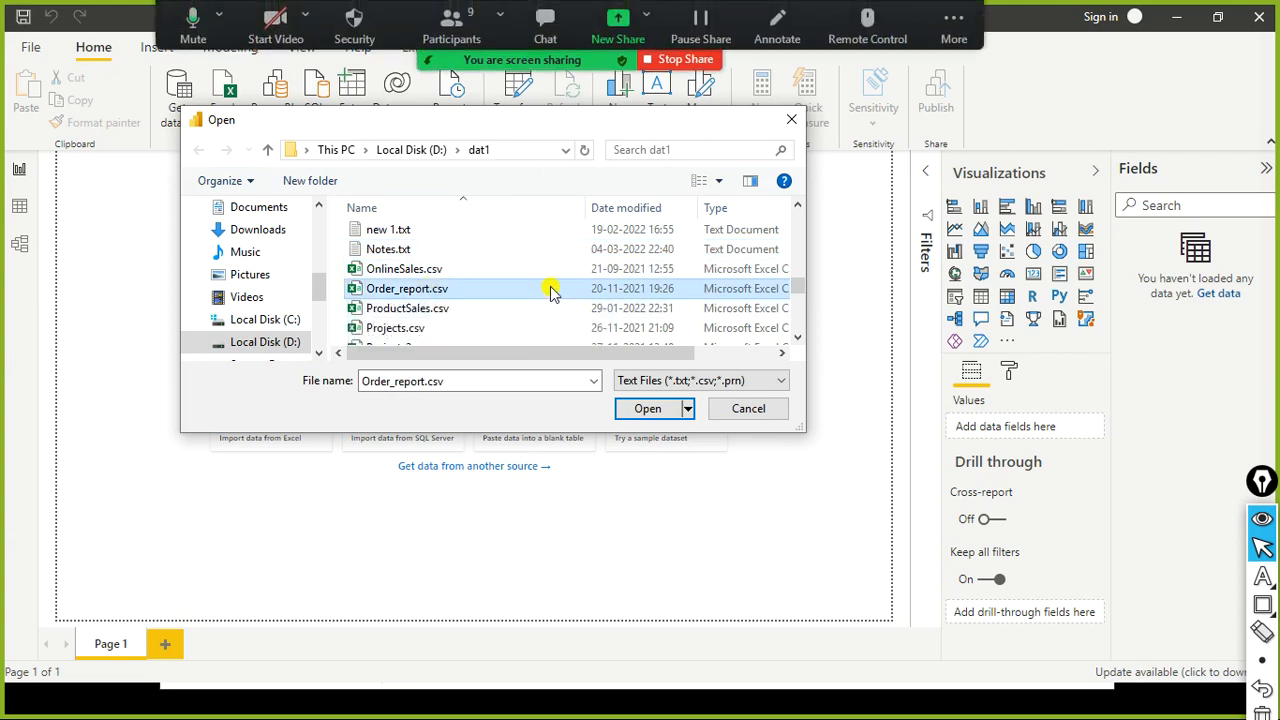
scroll(478, 270, "down", 2)
scroll(478, 265, "up", 2)
left_click(480, 257)
key("s")
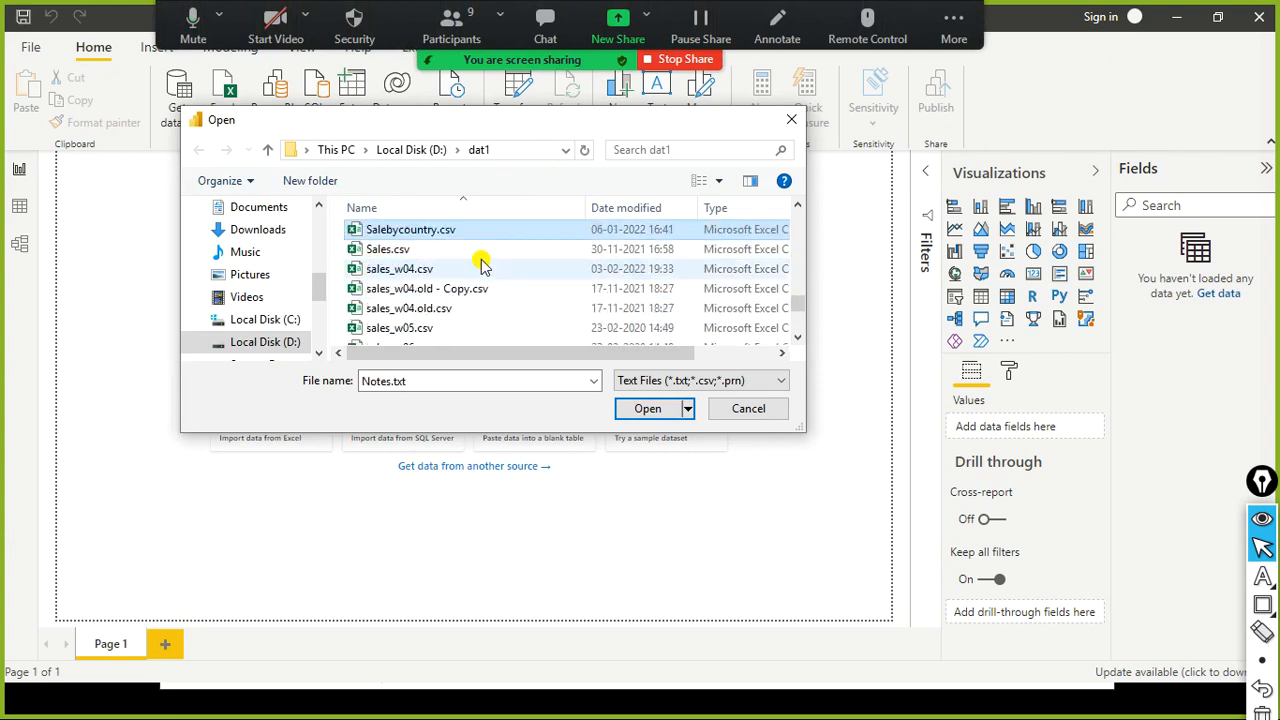
left_click(385, 270)
left_click(660, 413)
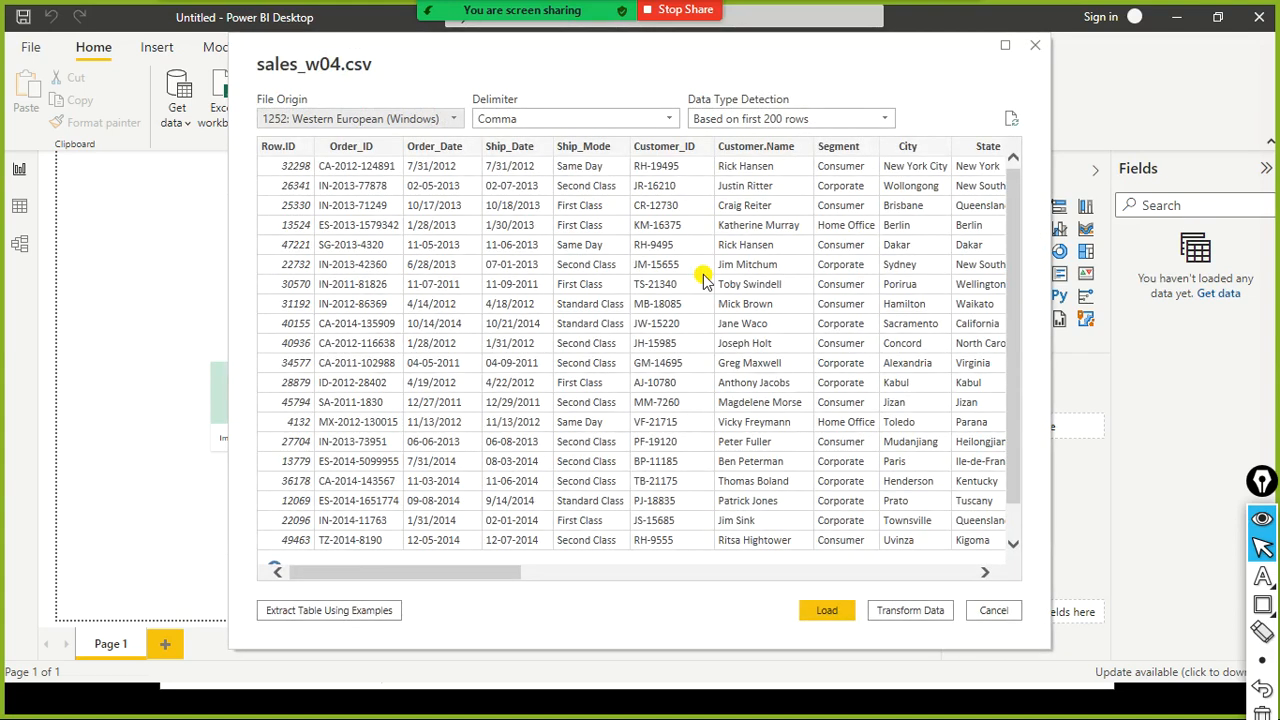
left_click(996, 612)
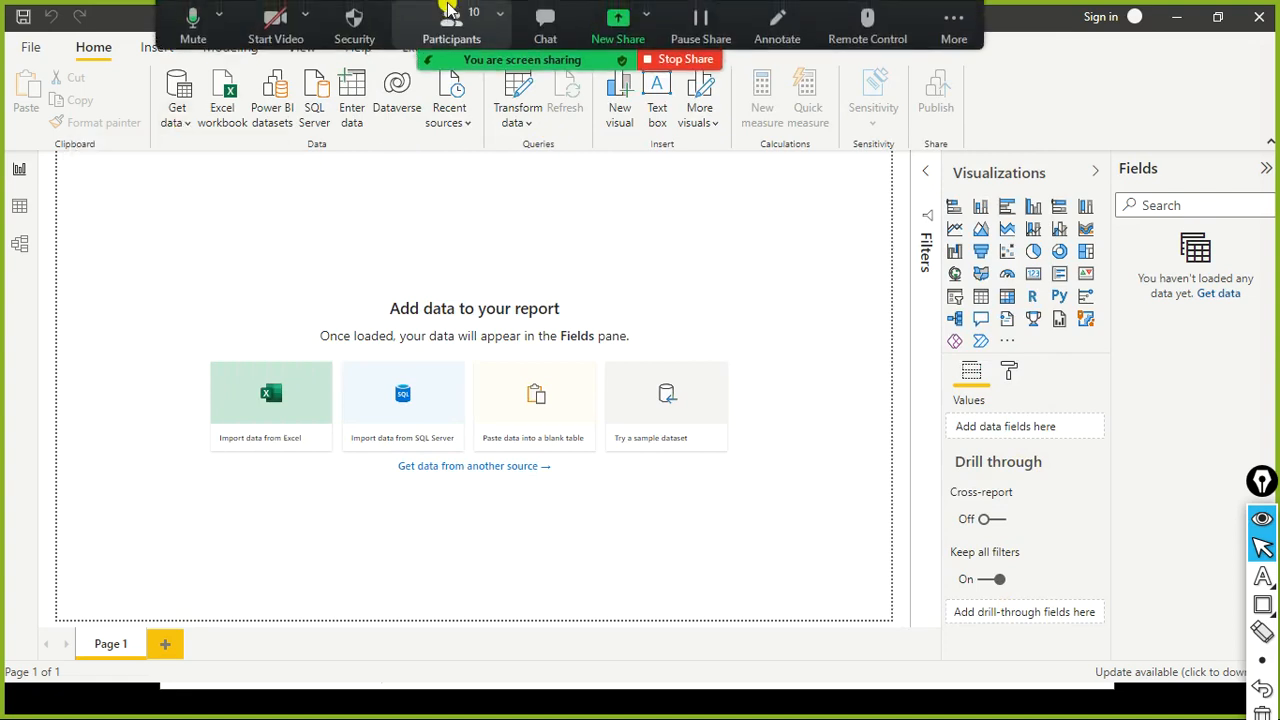
left_click(449, 14)
scroll(617, 246, "down", 1)
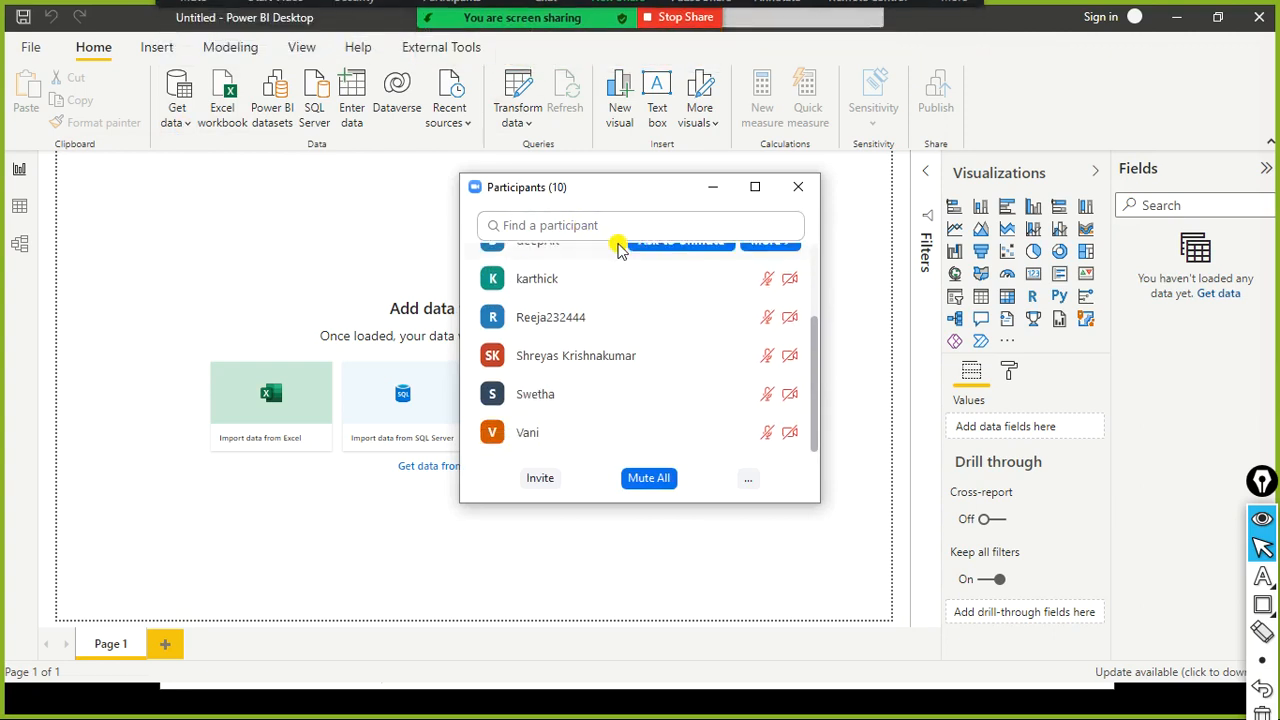
scroll(668, 345, "up", 3)
scroll(670, 338, "up", 2)
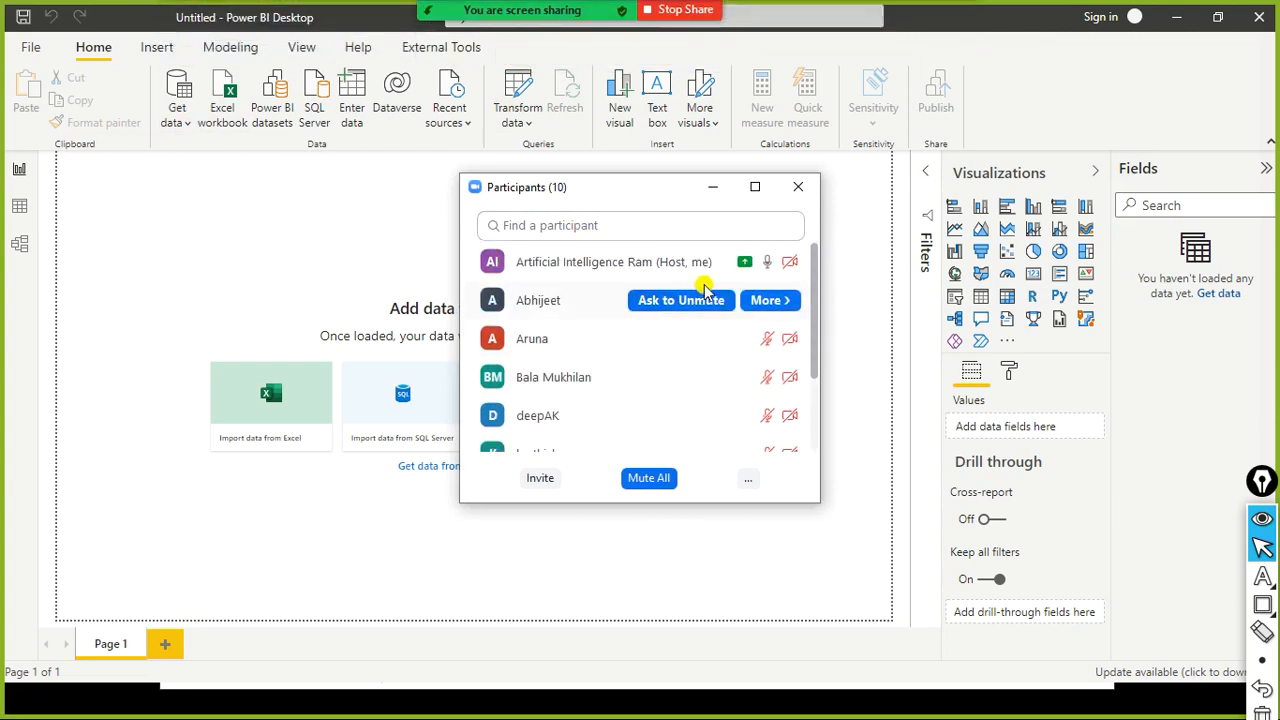
scroll(700, 288, "down", 5)
left_click(795, 188)
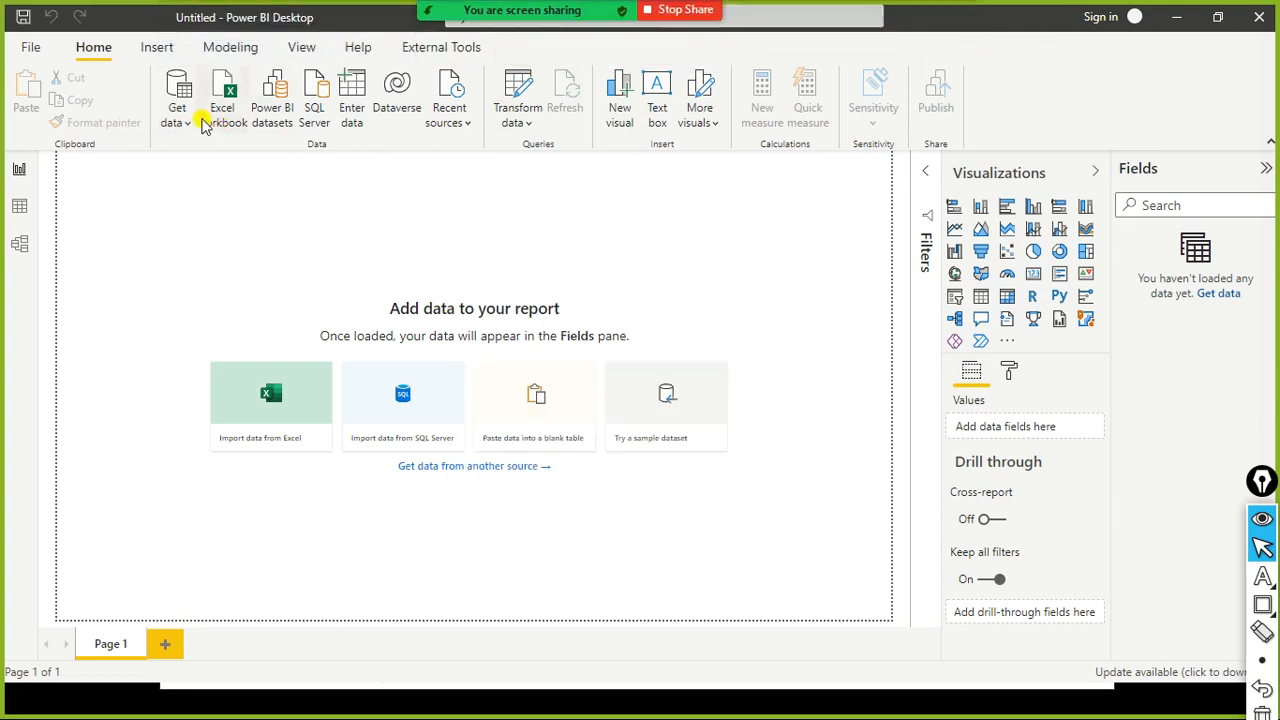
- Start a Text/CSV import from Get data and open sales_w04.csv from the dat1 folder on Local Disk (D:)
left_click(192, 120)
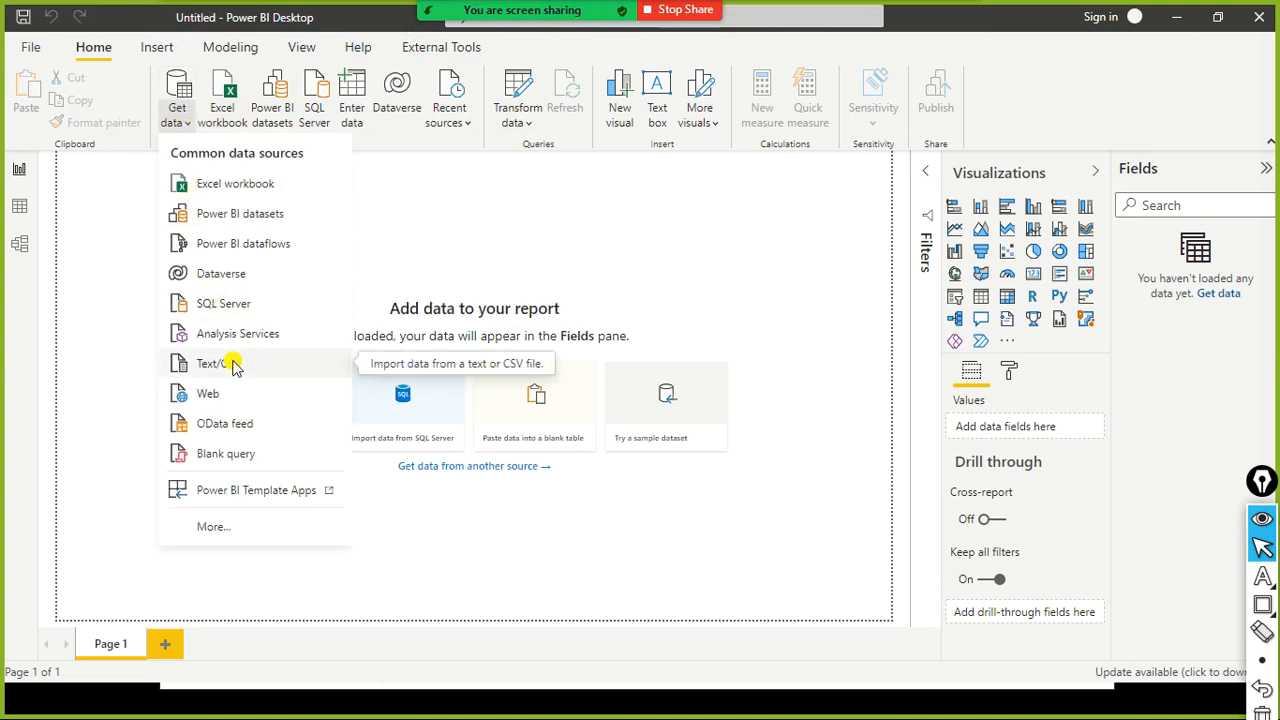
left_click(210, 363)
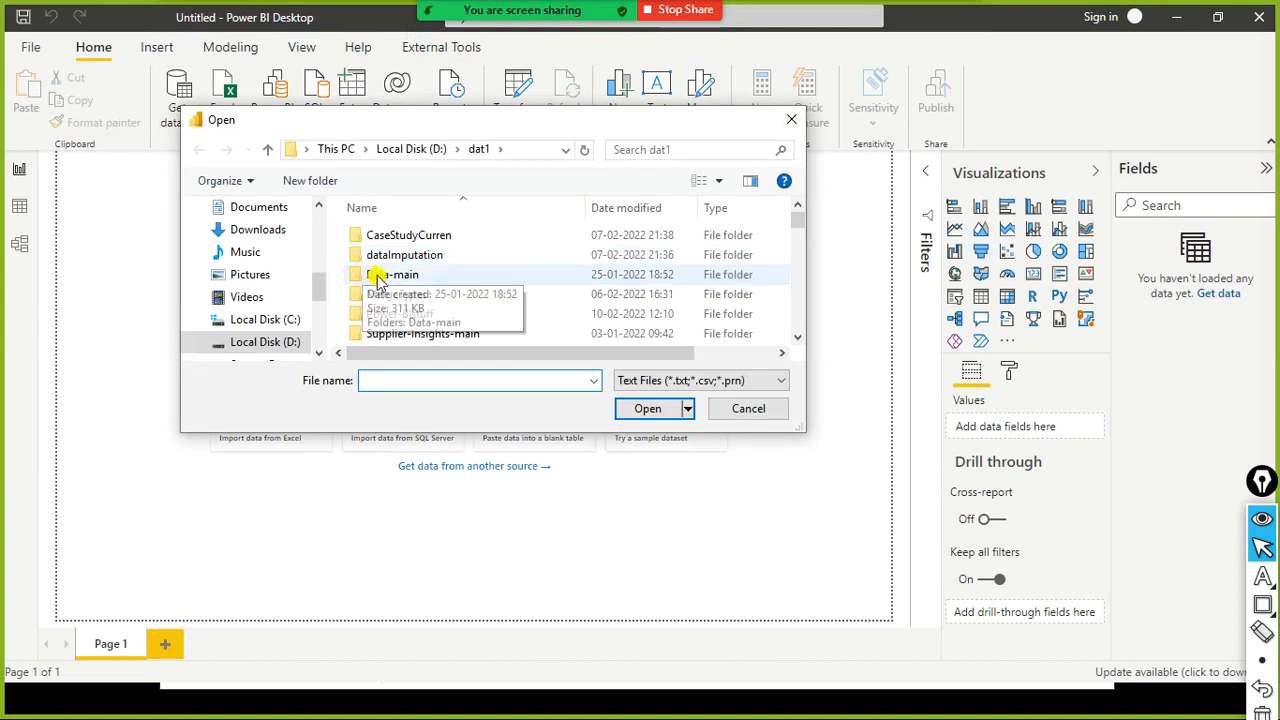
scroll(407, 284, "down", 5)
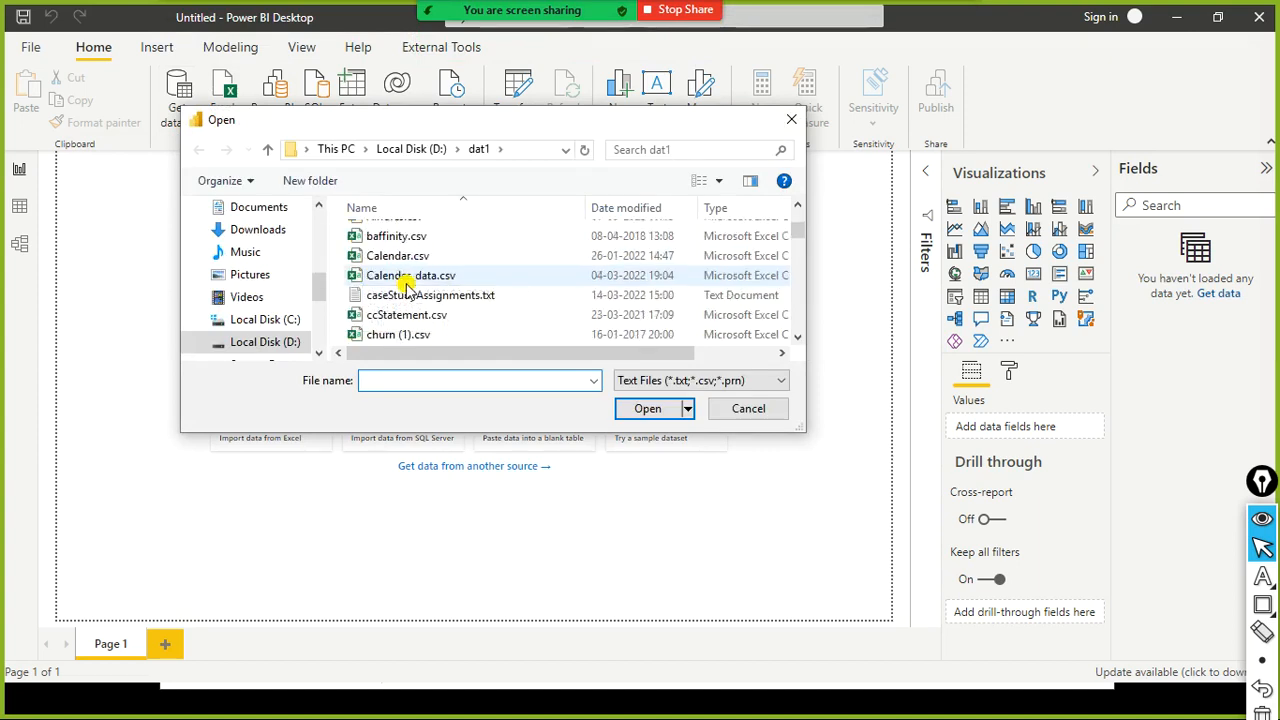
left_click(408, 280)
scroll(407, 284, "down", 5)
left_click(388, 250)
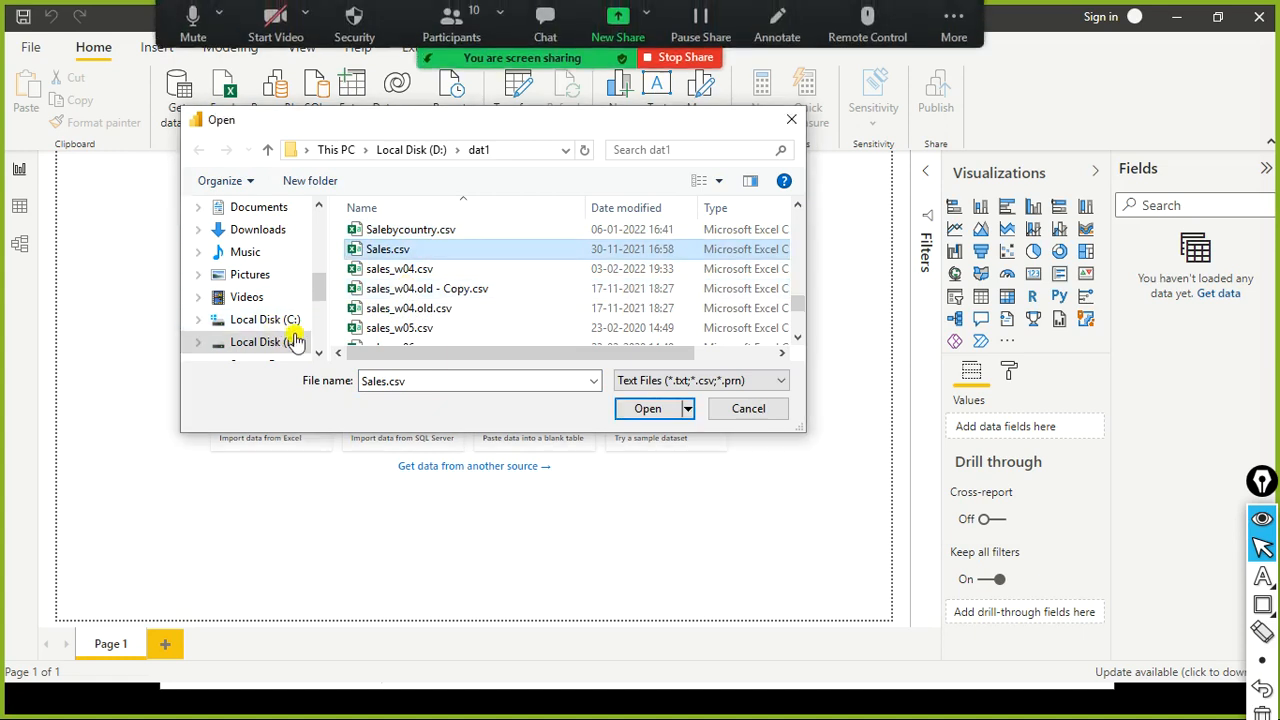
left_click(434, 269)
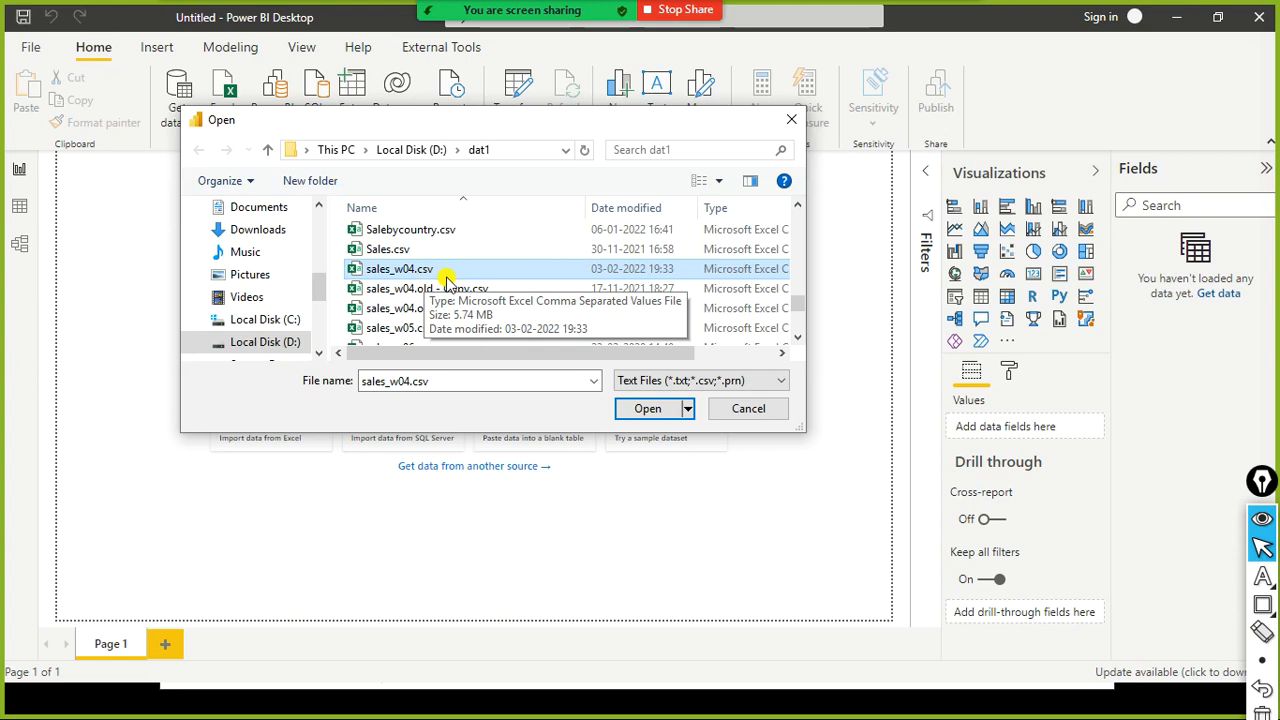
left_click(630, 408)
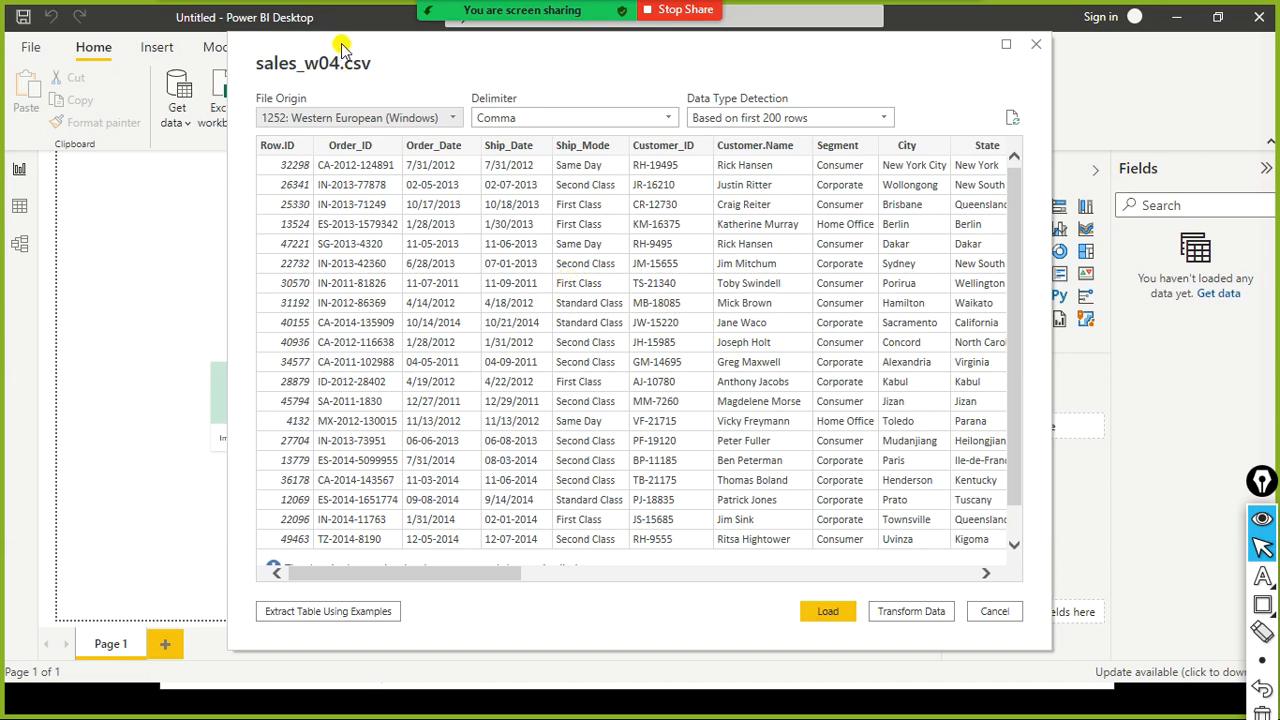
- Examine the sales_w04.csv preview's file origin, delimiter, data type detection and the Load, Transform Data and Cancel choices
left_click_drag(342, 47, 314, 81)
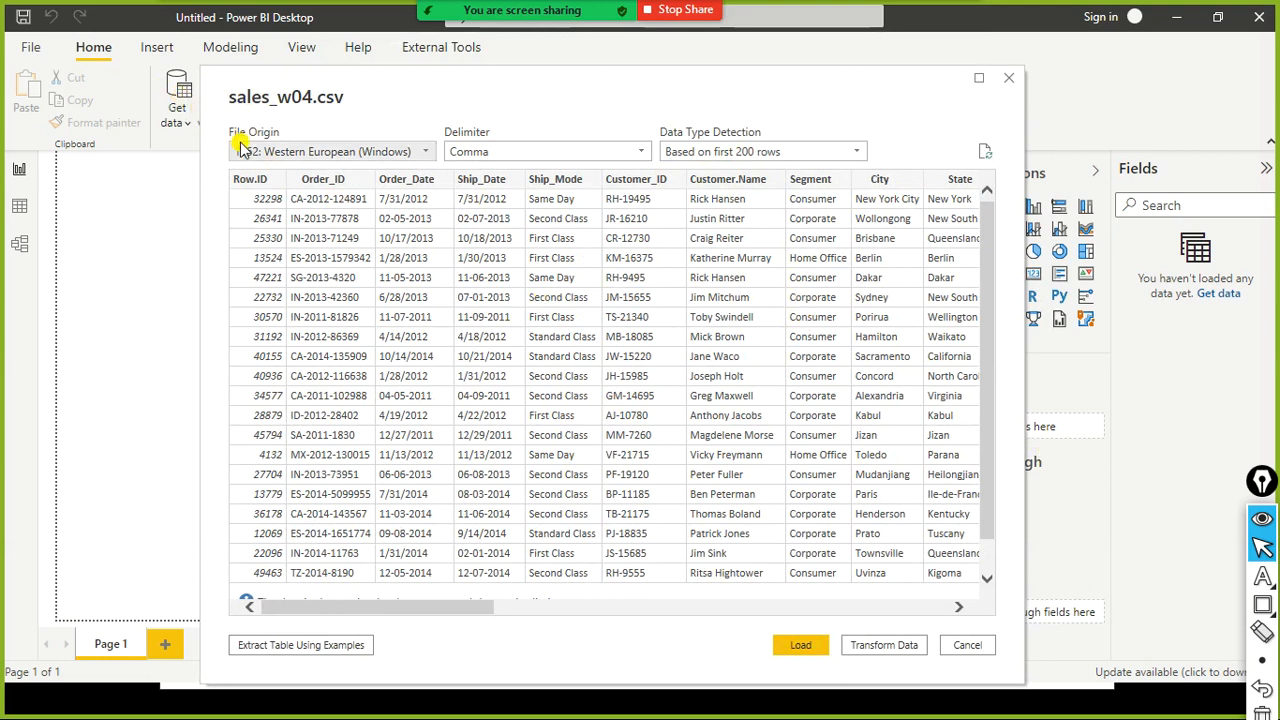
key("ctrl+shift+r")
mouse_move(220, 78)
left_mouse_down()
mouse_move(240, 105)
mouse_move(374, 128)
left_mouse_up()
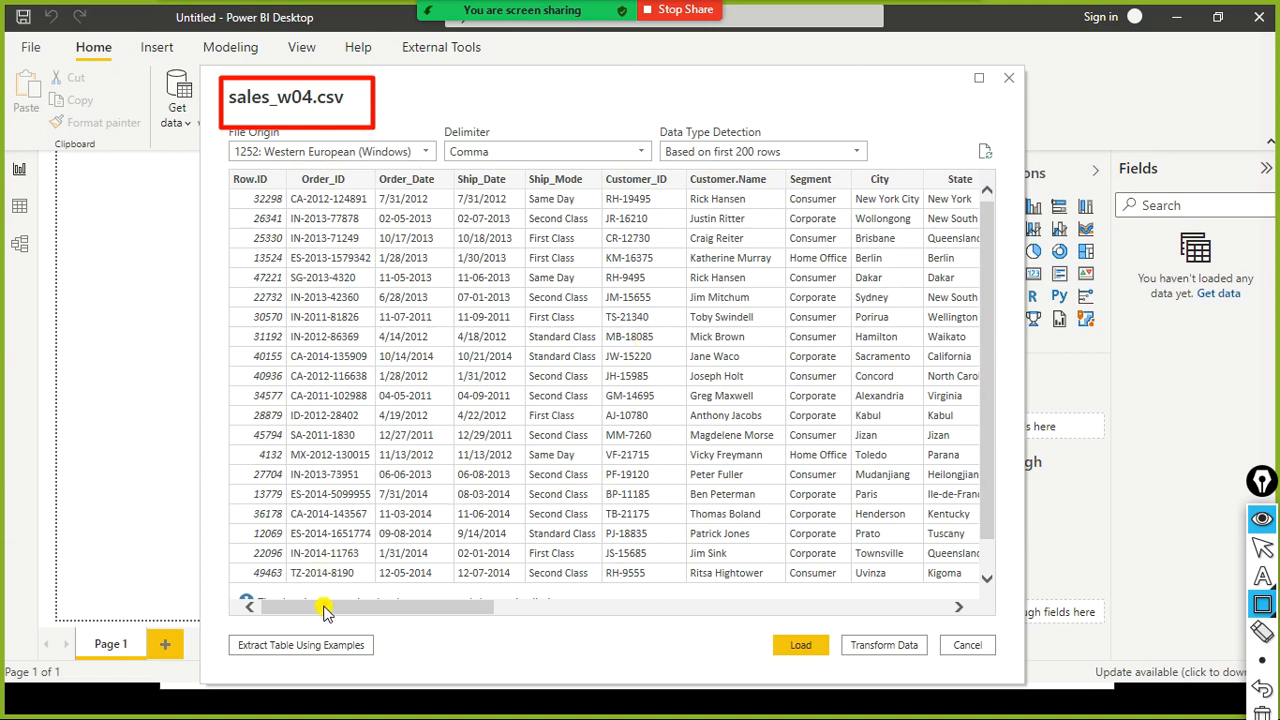
mouse_move(325, 607)
left_mouse_down()
mouse_move(789, 611)
mouse_move(812, 622)
mouse_move(543, 580)
mouse_move(320, 587)
mouse_move(808, 589)
mouse_move(505, 577)
mouse_move(296, 549)
left_mouse_up()
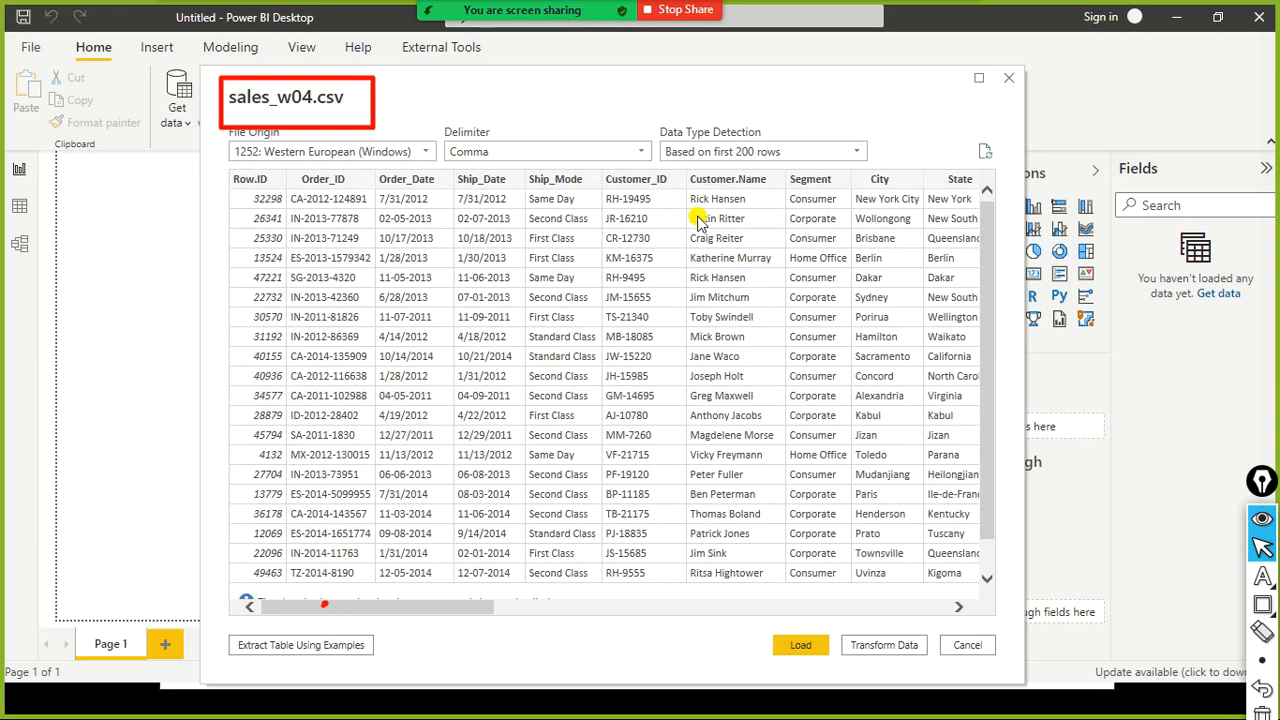
mouse_move(408, 604)
left_mouse_down()
mouse_move(868, 618)
mouse_move(391, 589)
left_mouse_up()
key("ctrl+shift+r")
mouse_move(740, 618)
left_mouse_down()
mouse_move(764, 674)
mouse_move(824, 674)
left_mouse_up()
mouse_move(834, 622)
left_mouse_down()
mouse_move(851, 654)
mouse_move(912, 678)
mouse_move(934, 670)
left_mouse_up()
mouse_move(938, 624)
left_mouse_down()
mouse_move(948, 655)
mouse_move(1010, 680)
mouse_move(1014, 670)
left_mouse_up()
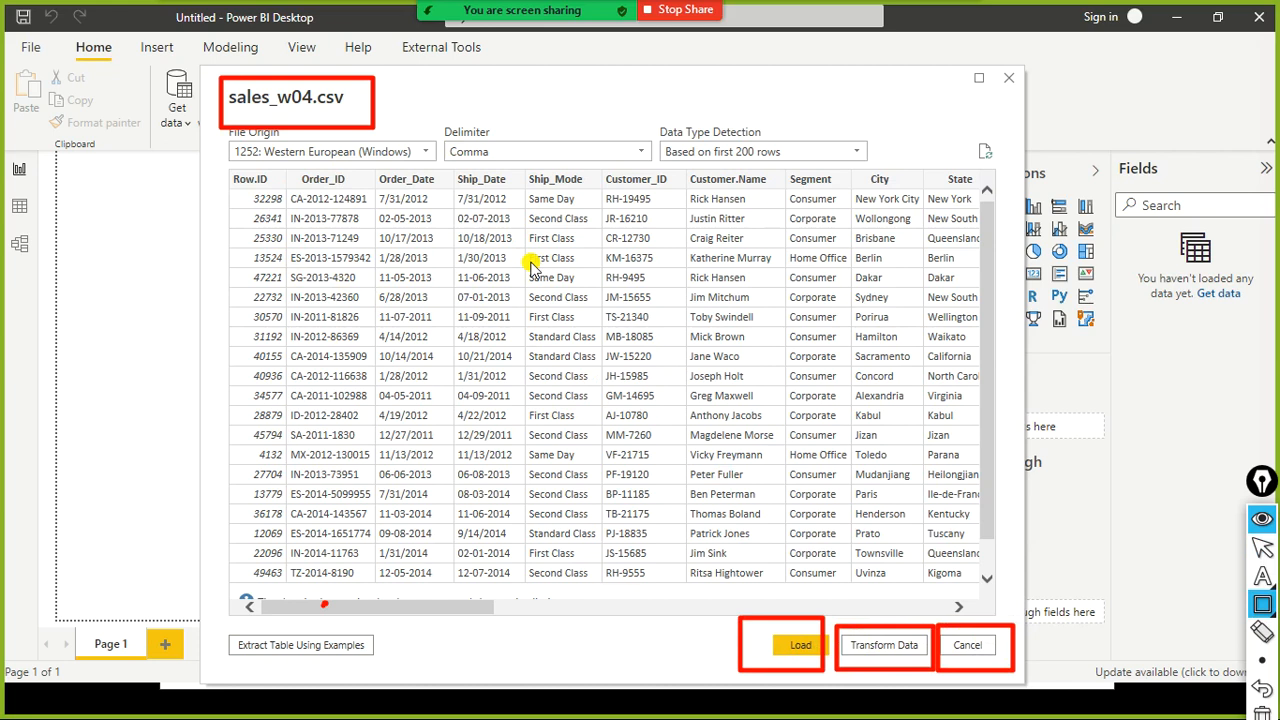
mouse_move(228, 170)
left_mouse_down()
mouse_move(263, 397)
mouse_move(981, 583)
left_mouse_up()
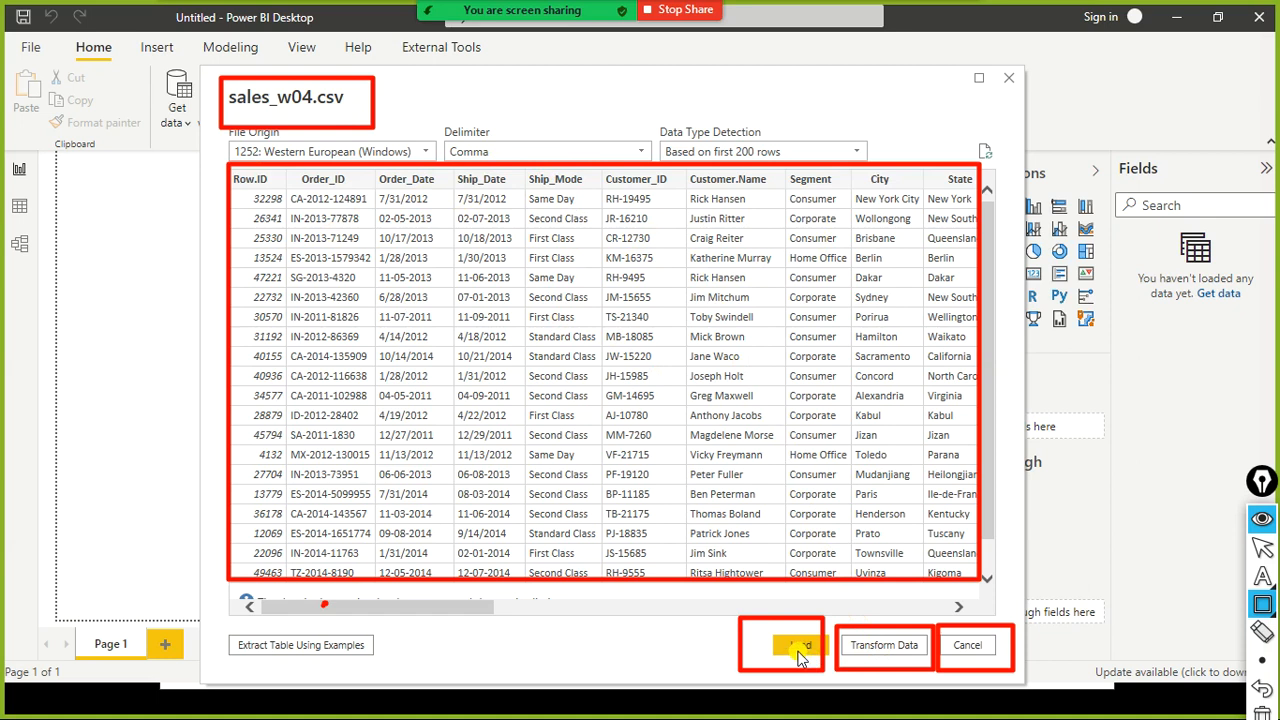
key("ctrl+shift+7")
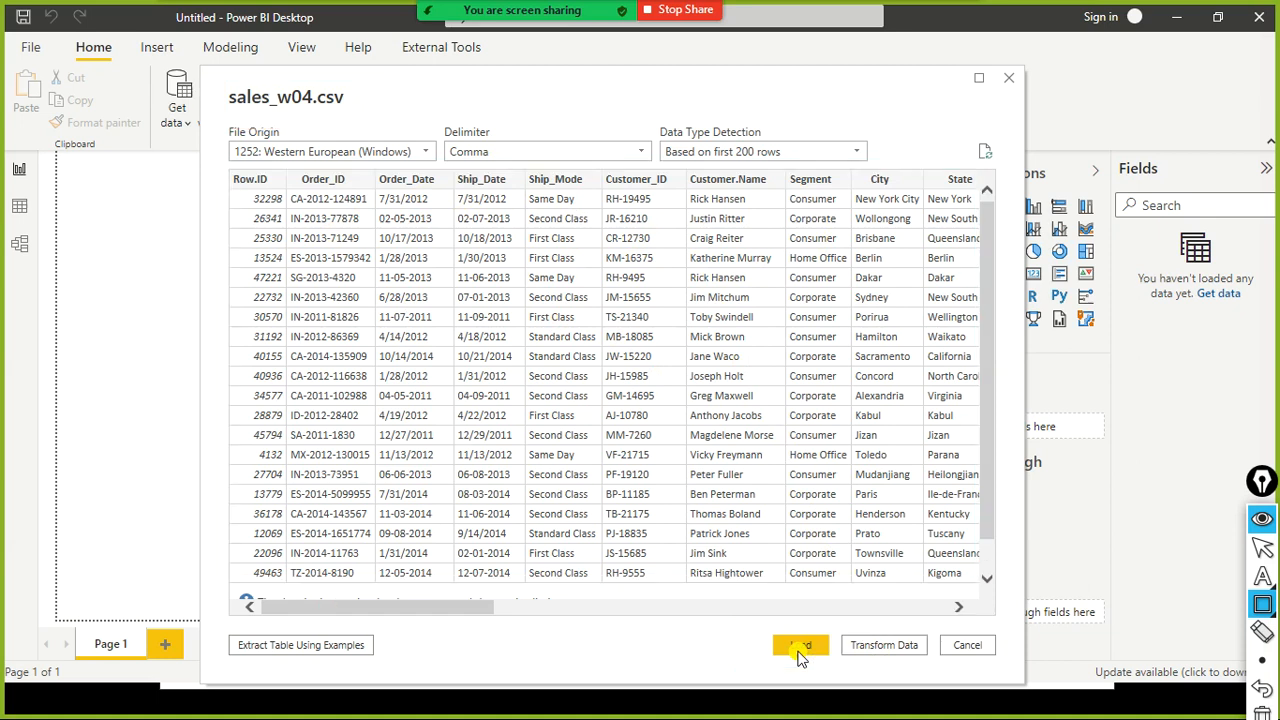
key("ctrl+shift+2")
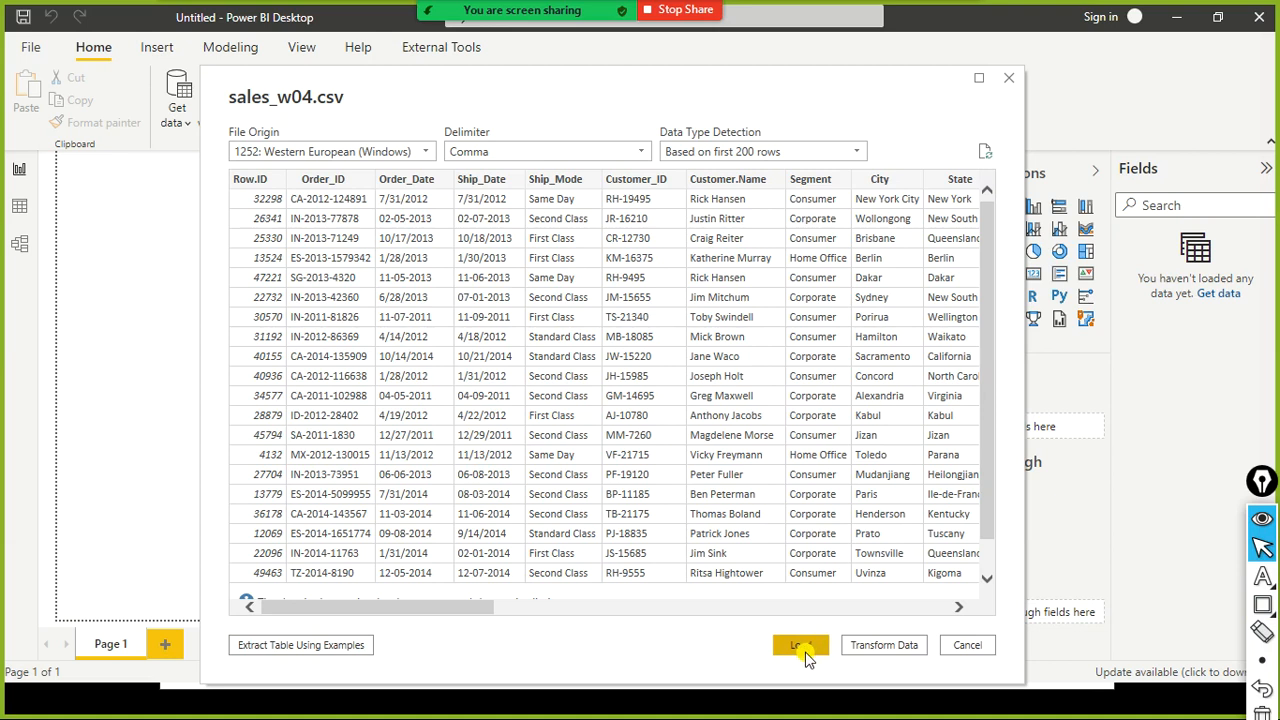
- Load the sales_w04.csv data into the report
left_click(805, 645)
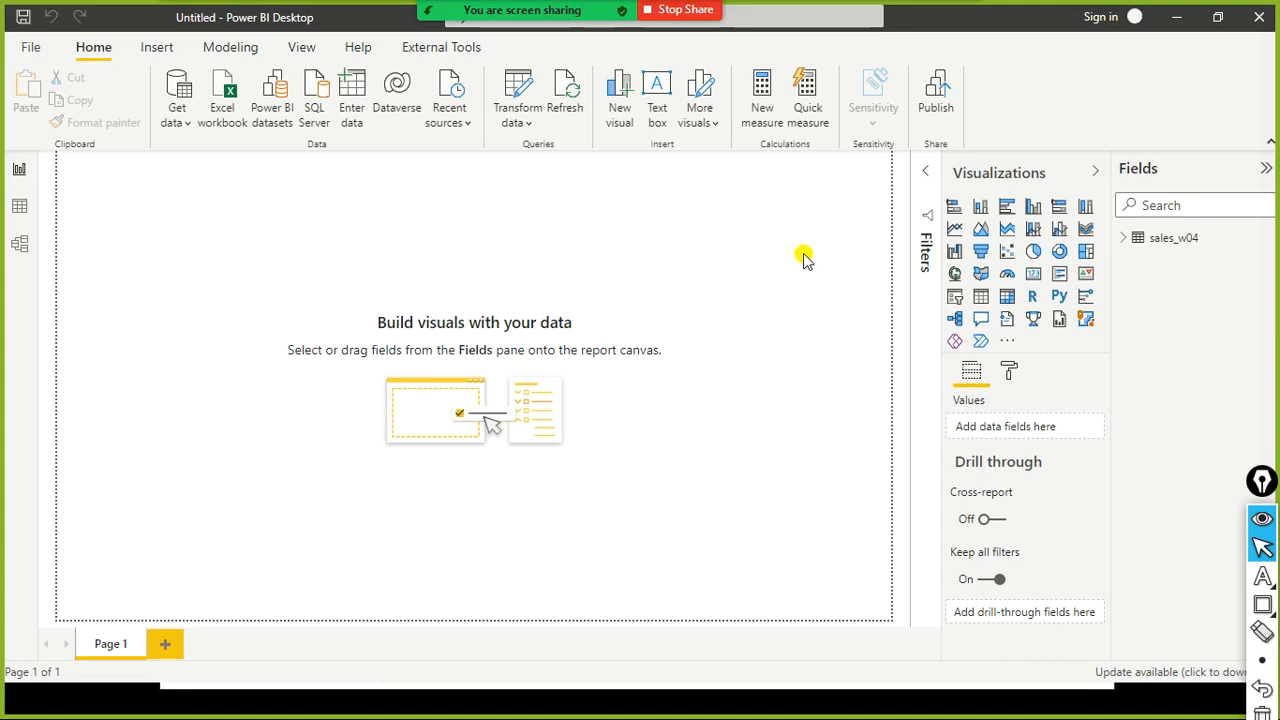
key("ctrl+shift+r")
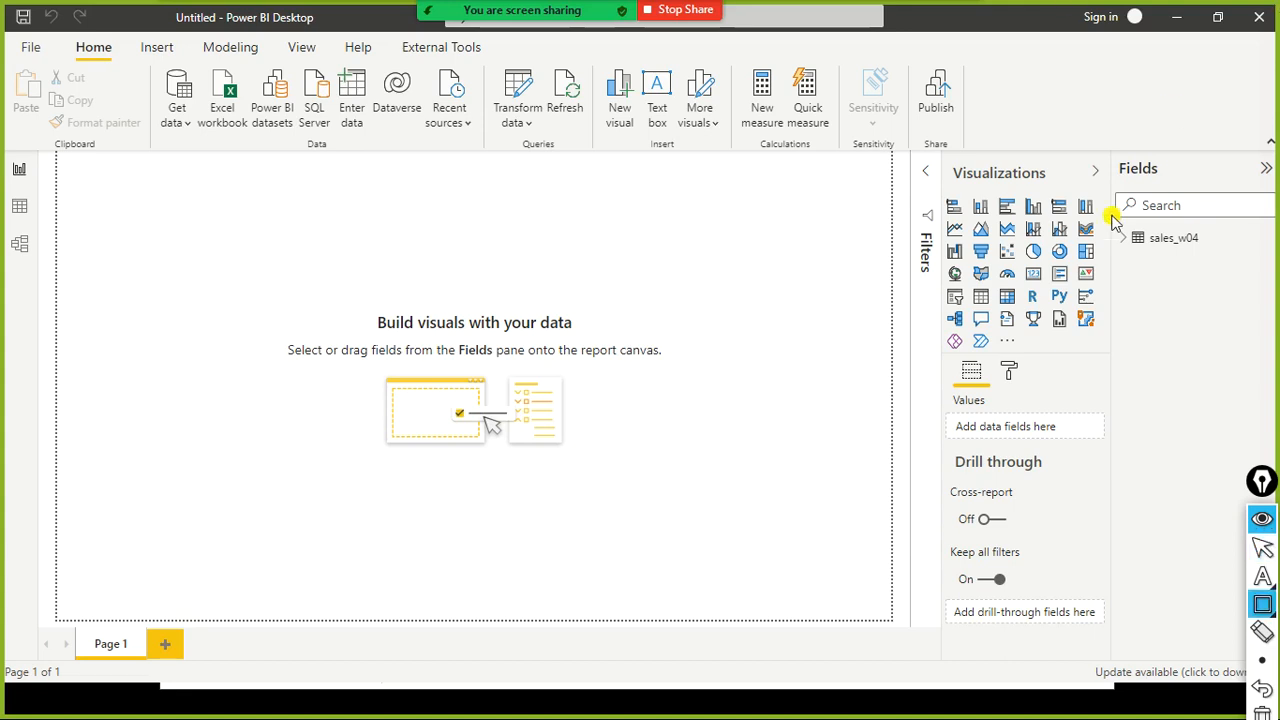
mouse_move(1112, 141)
left_mouse_down()
mouse_move(1176, 198)
mouse_move(1213, 180)
left_mouse_up()
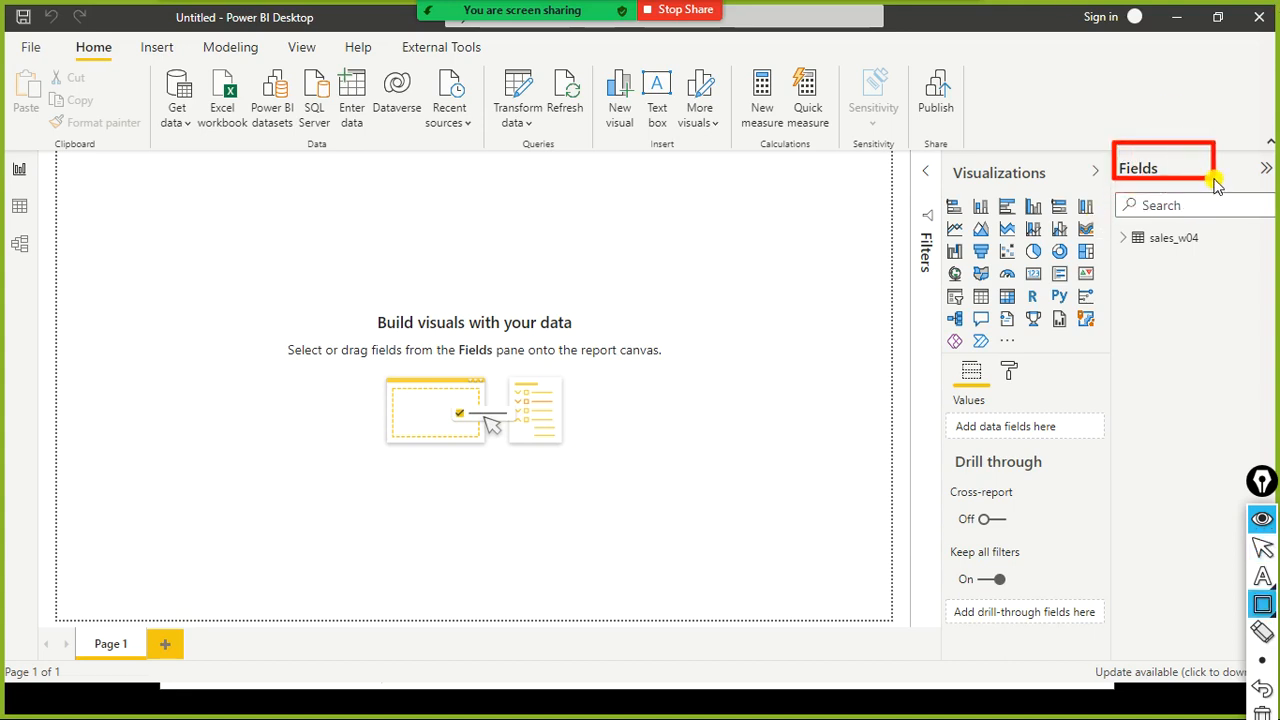
mouse_move(1100, 217)
left_mouse_down()
mouse_move(1117, 245)
mouse_move(1244, 262)
left_mouse_up()
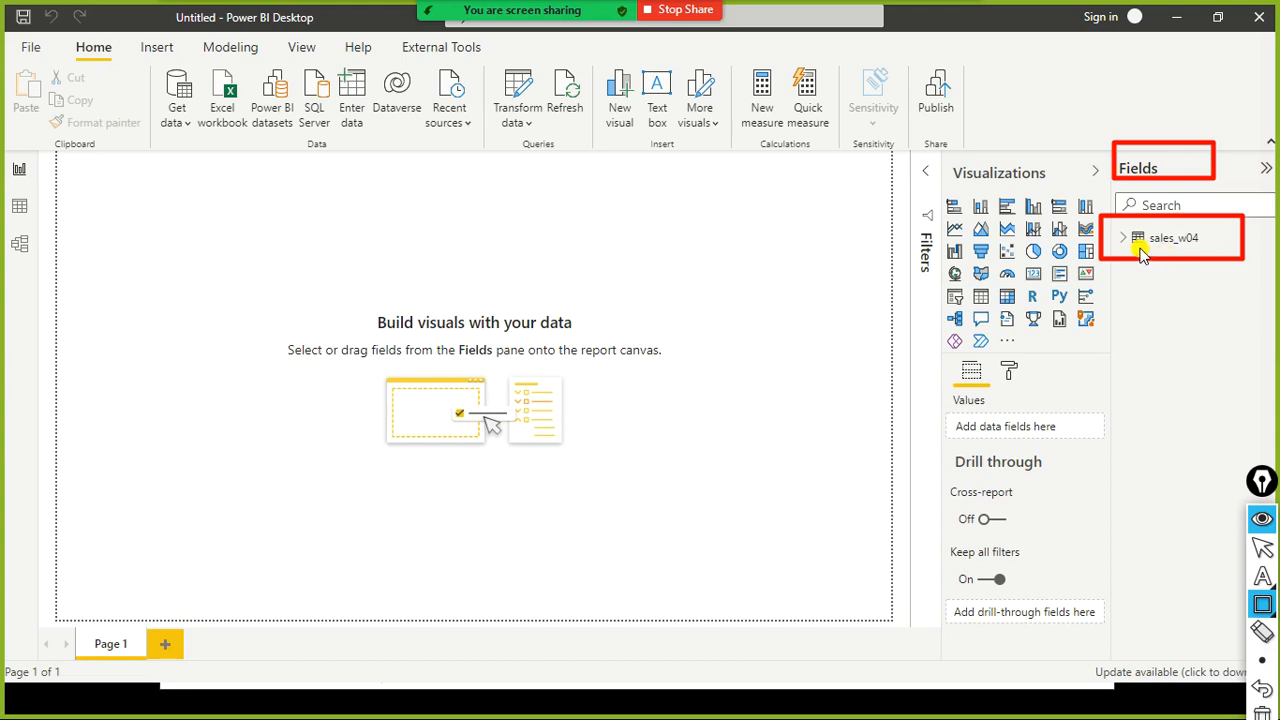
- Expand the sales_w04 table in the Fields pane and browse through its list of fields
key("ctrl+shift+F10")
left_click_drag(1117, 262, 1134, 244)
key("ctrl+shift+2")
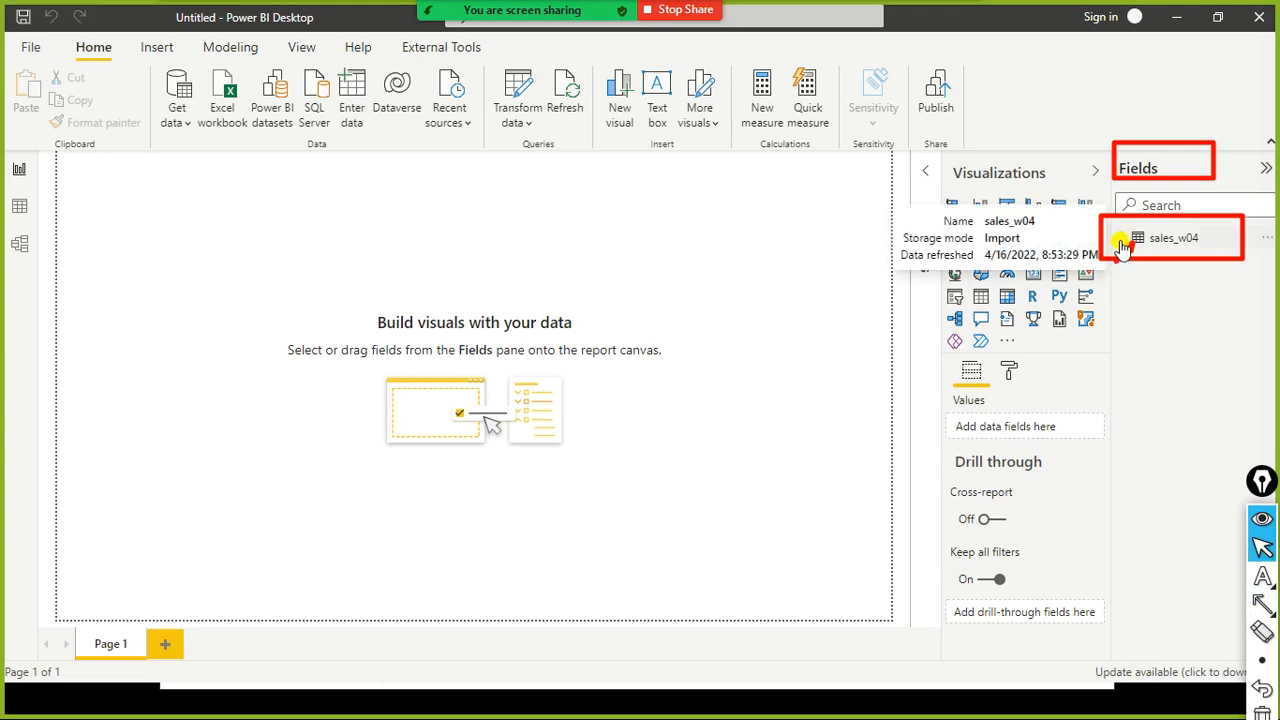
left_click(1122, 246)
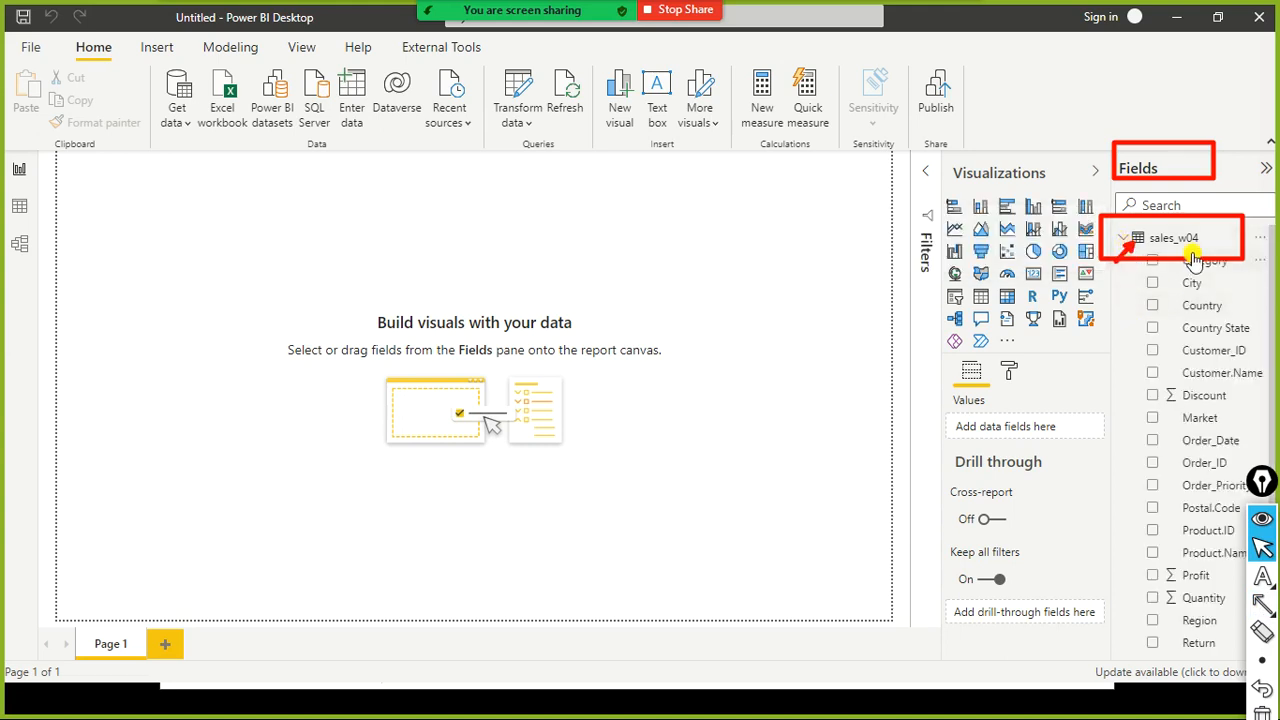
key("ctrl+shift+7")
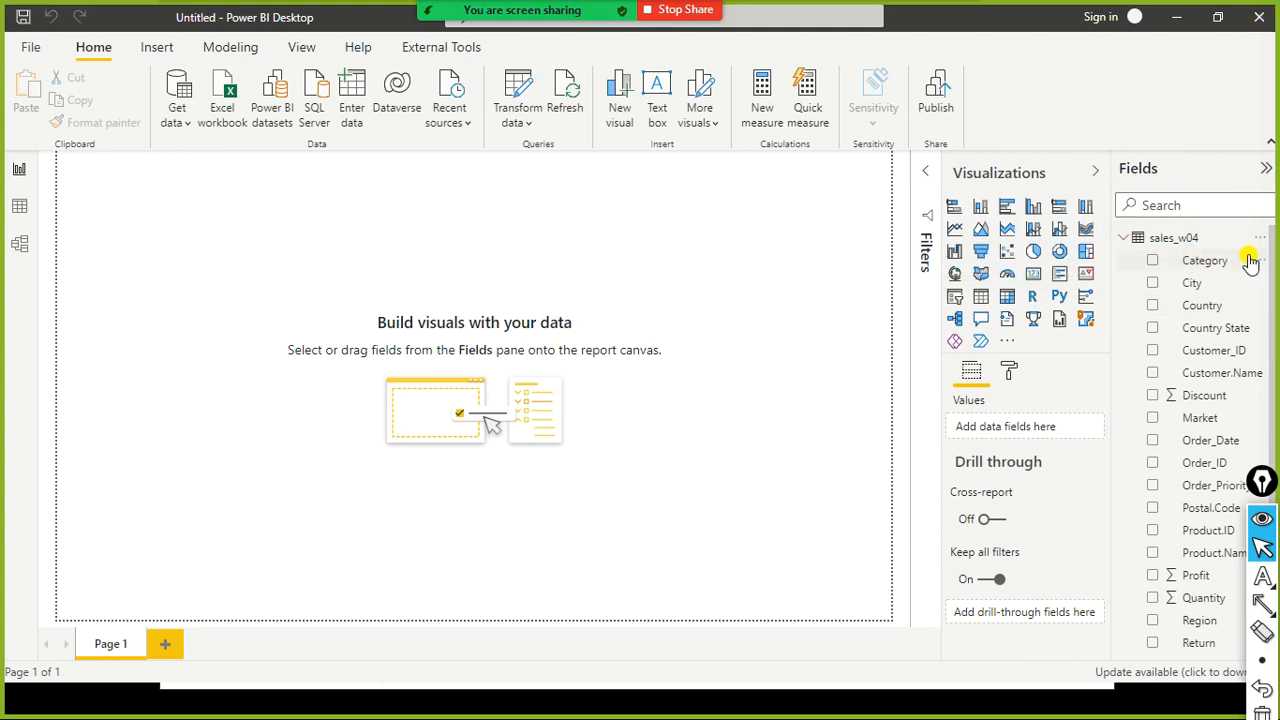
left_click_drag(1258, 487, 1270, 716)
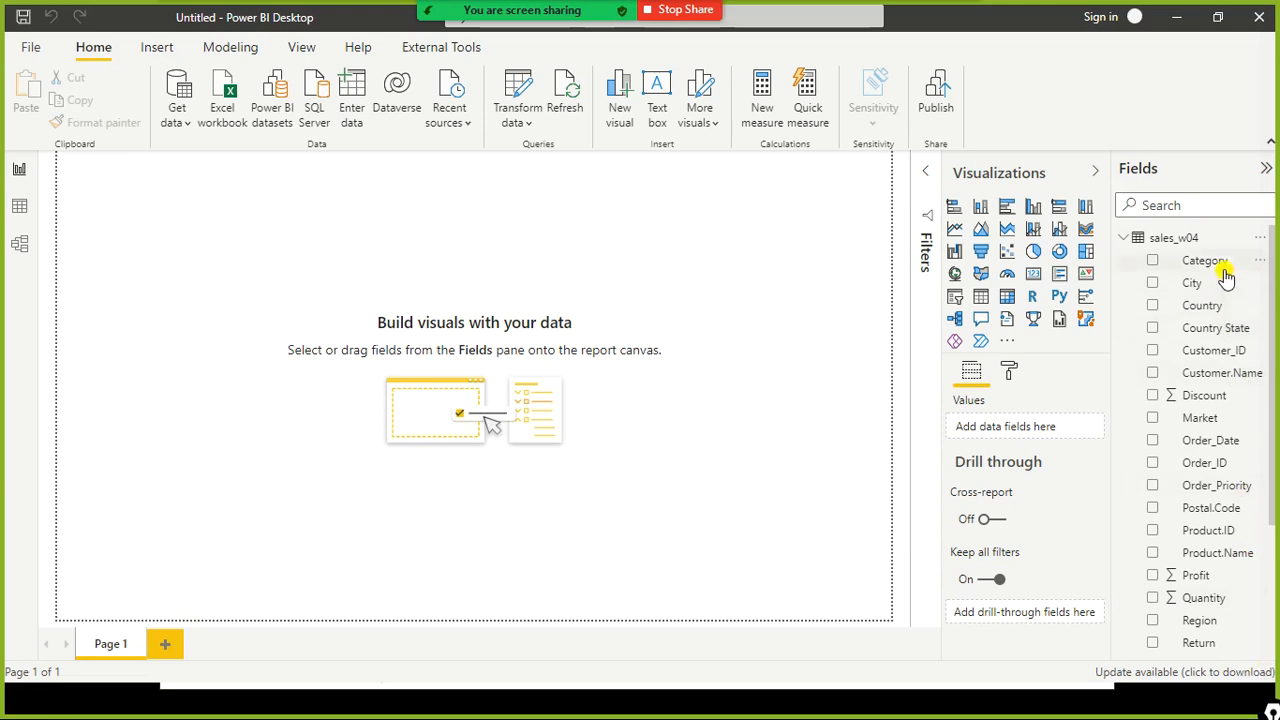
scroll(1224, 425, "down", 4)
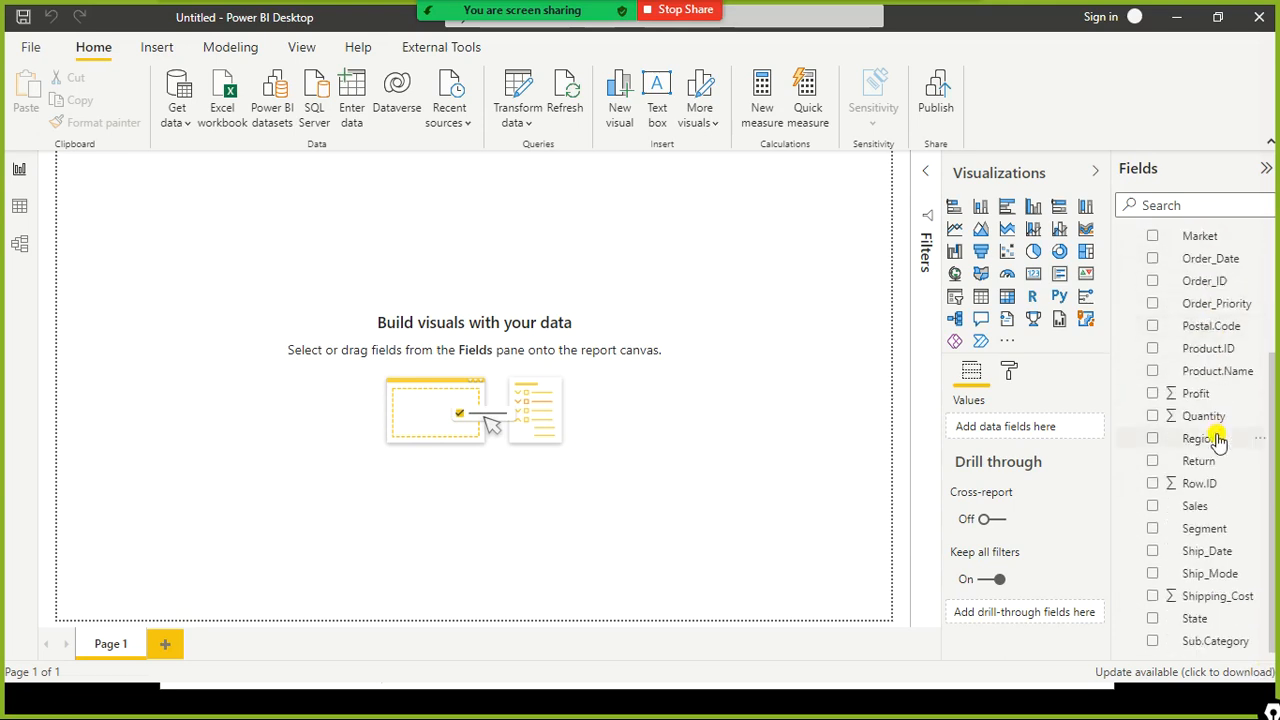
scroll(1218, 438, "up", 4)
scroll(1200, 345, "down", 4)
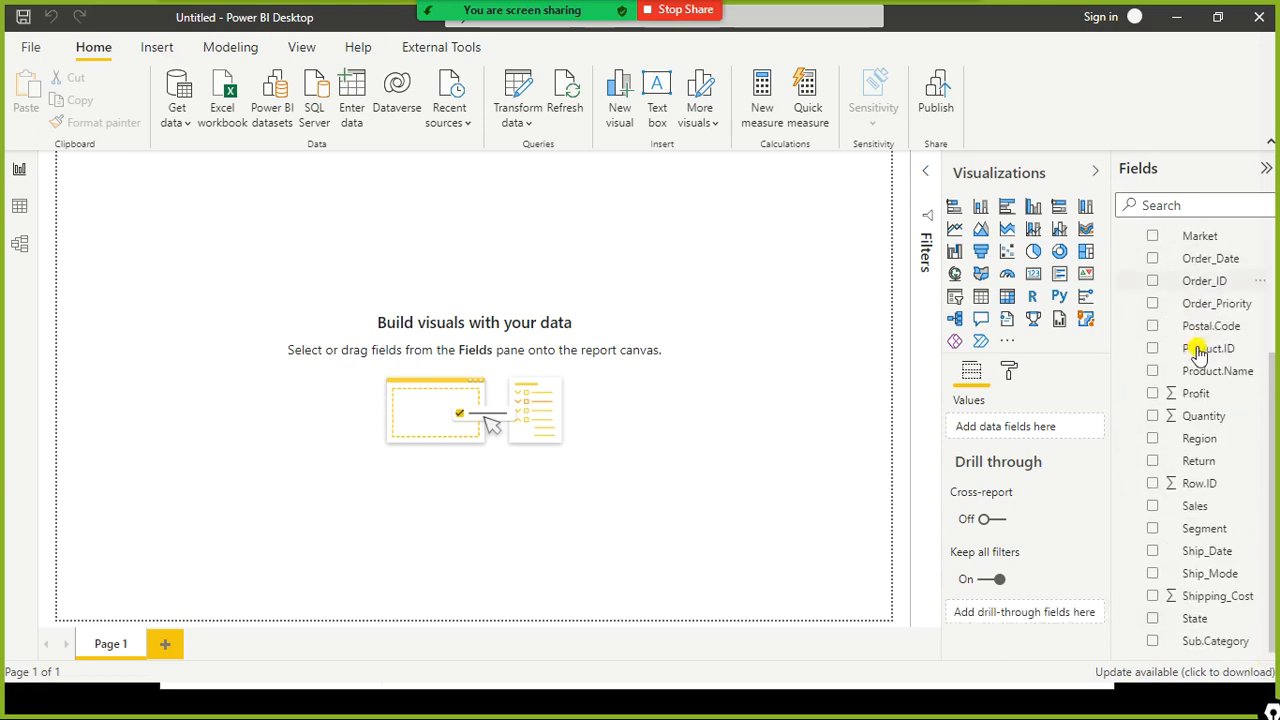
- Scroll through the sales_w04 field list and collapse and re-expand the table in the Fields pane
scroll(1198, 352, "up", 4)
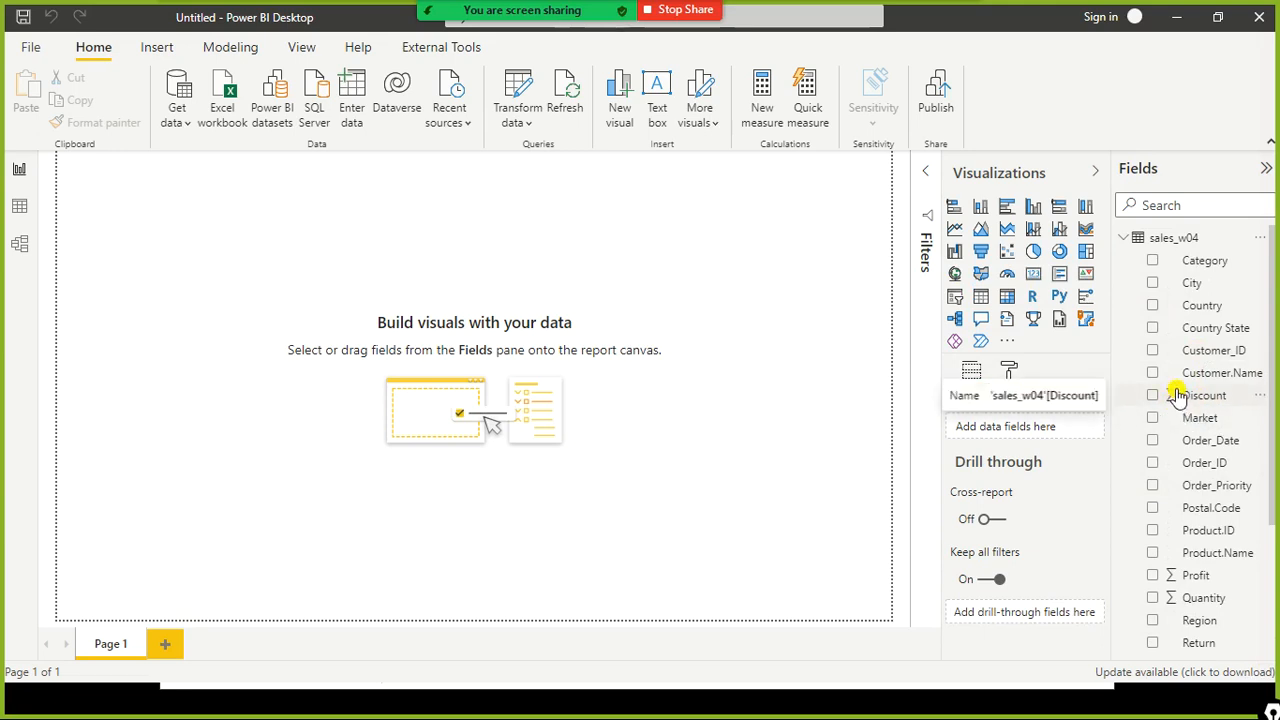
scroll(1150, 480, "down", 1)
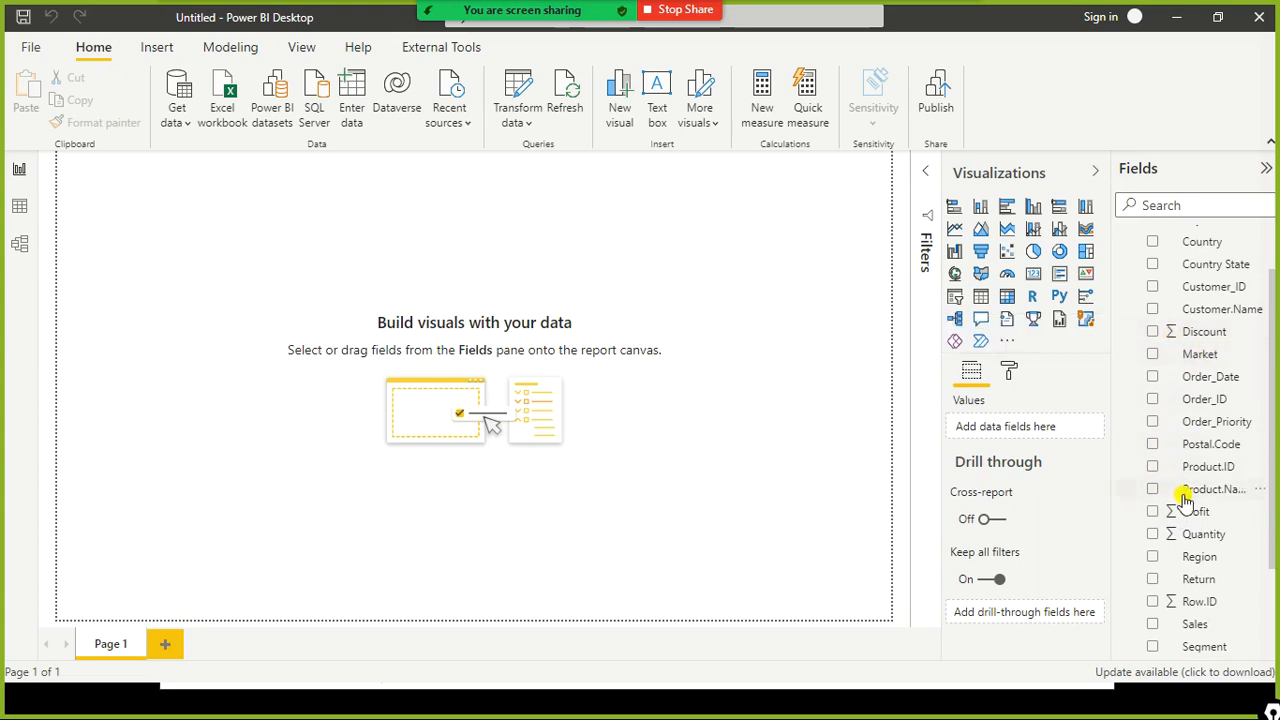
scroll(1220, 578, "down", 3)
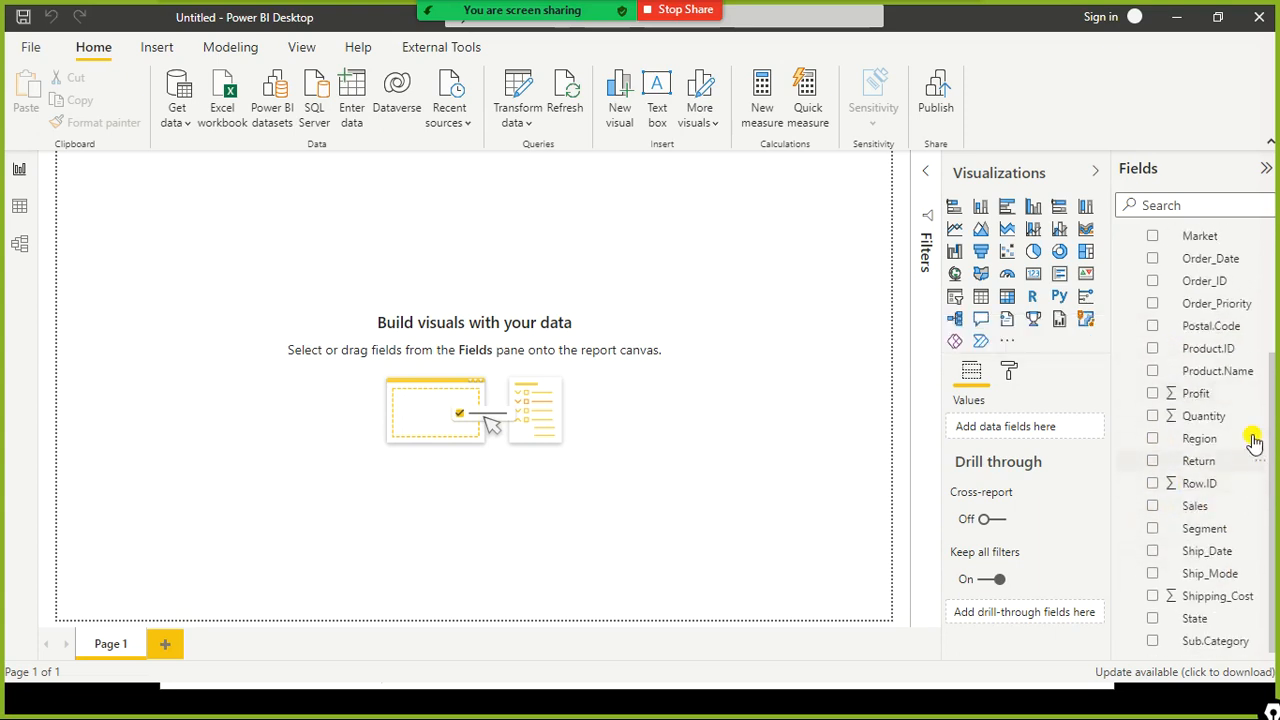
scroll(1257, 396, "up", 4)
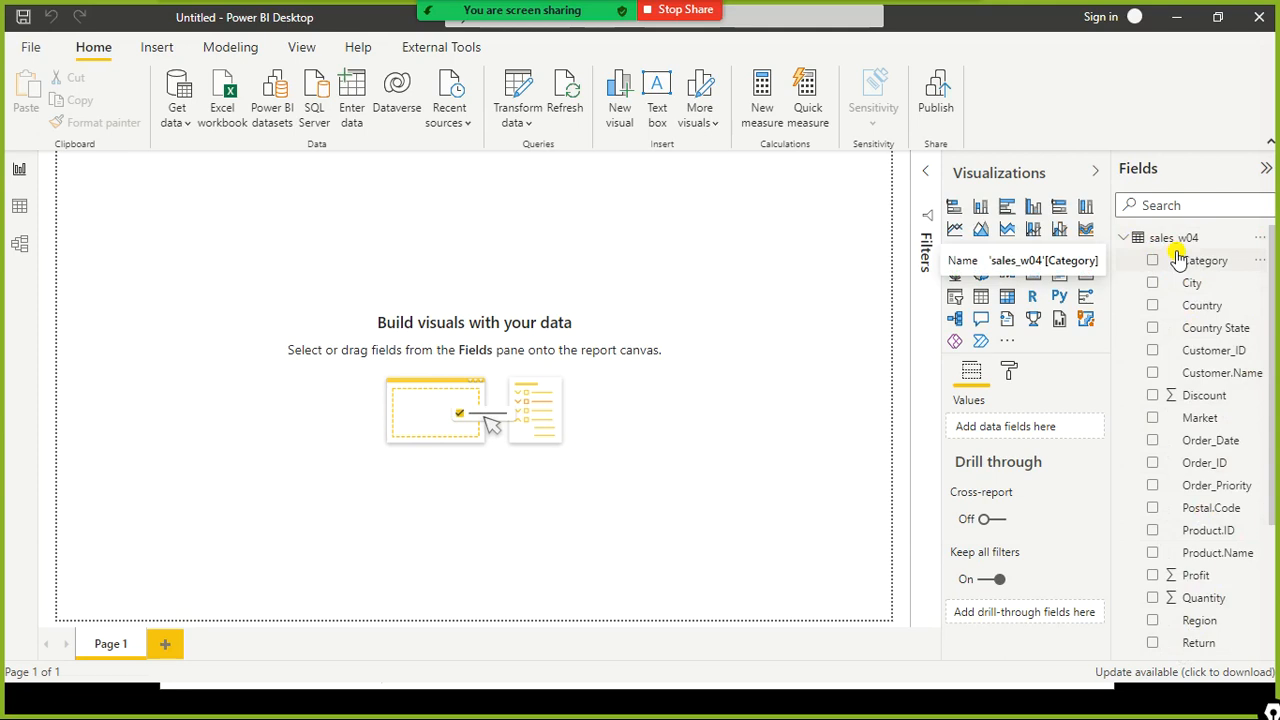
left_click(1123, 242)
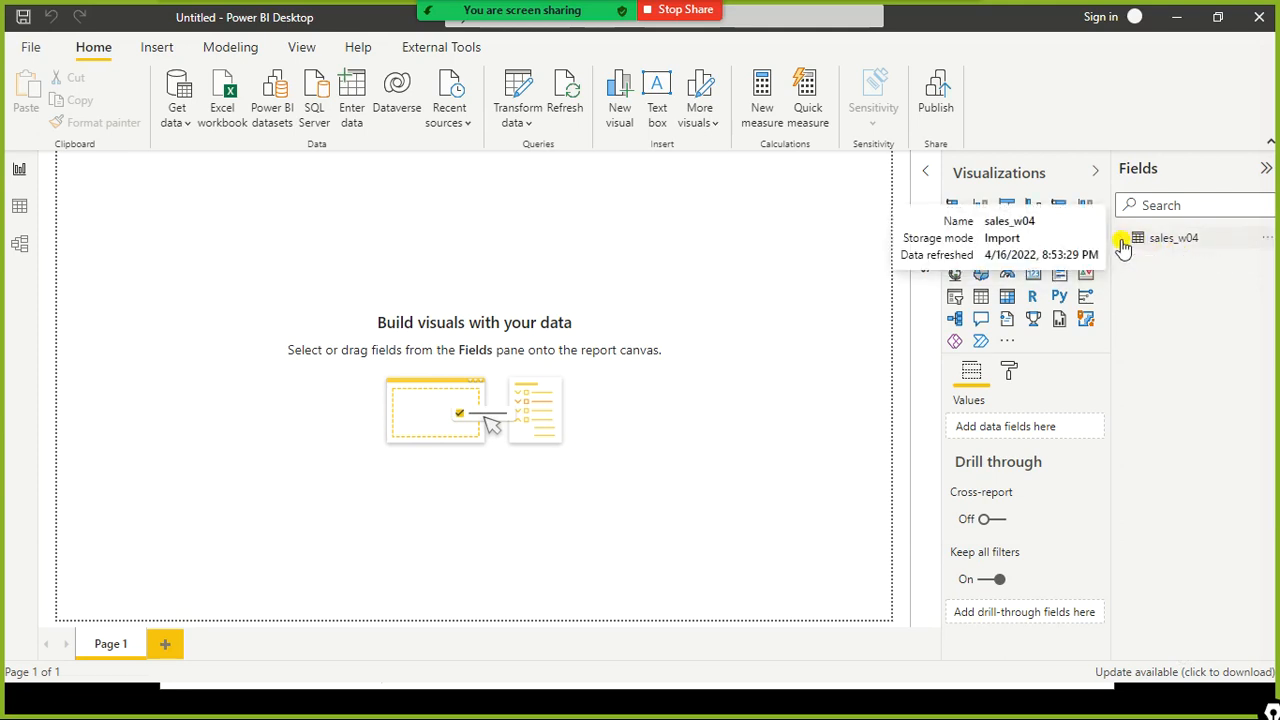
left_click(1125, 243)
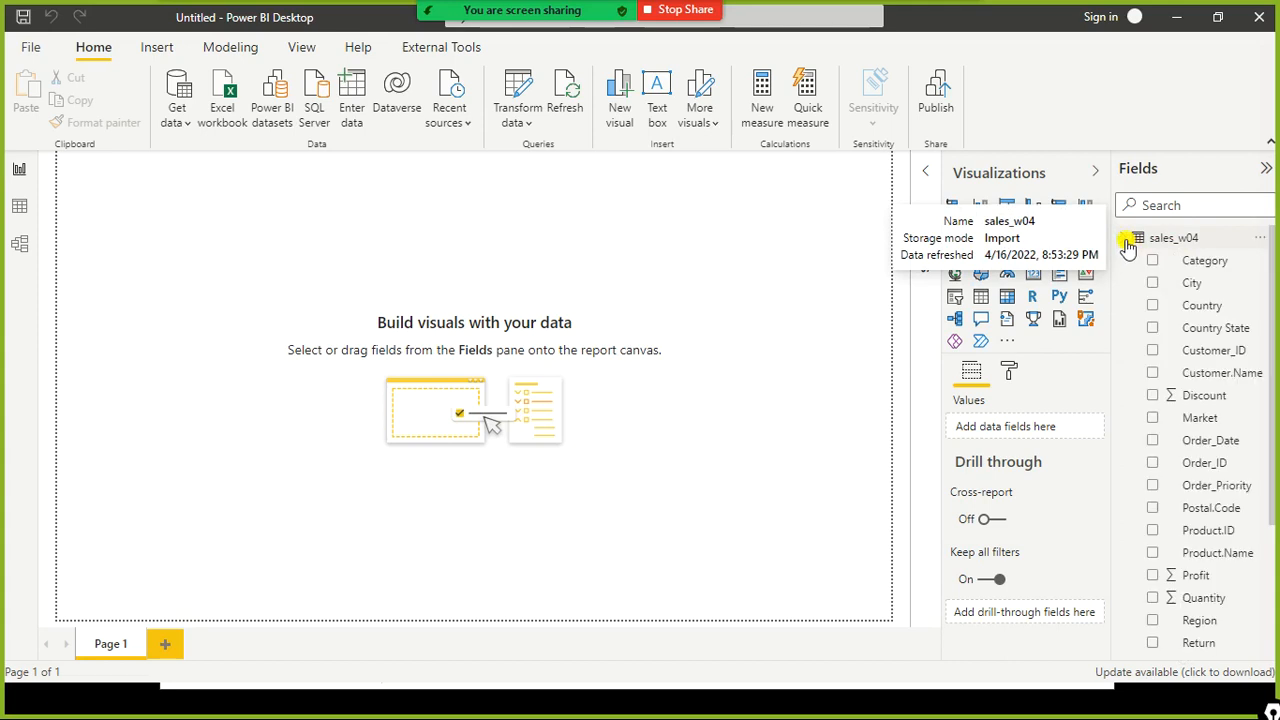
left_click(1126, 242)
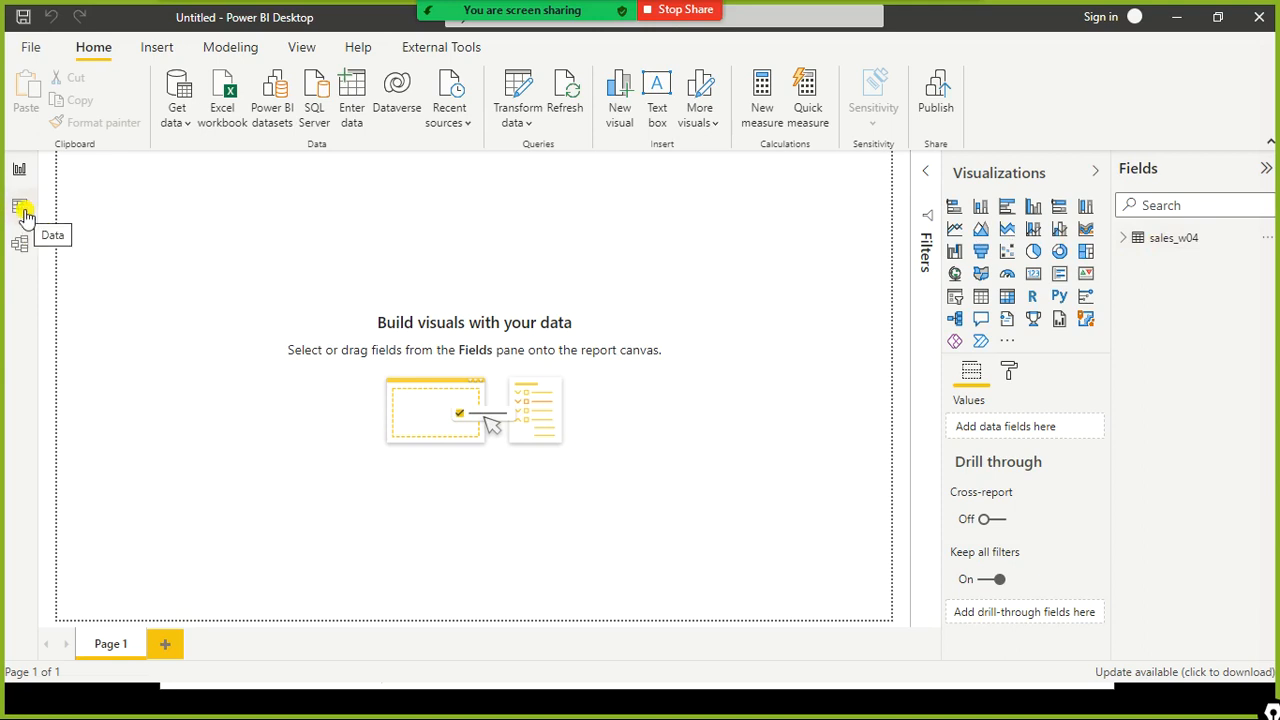
left_click(1126, 250)
left_click(1127, 250)
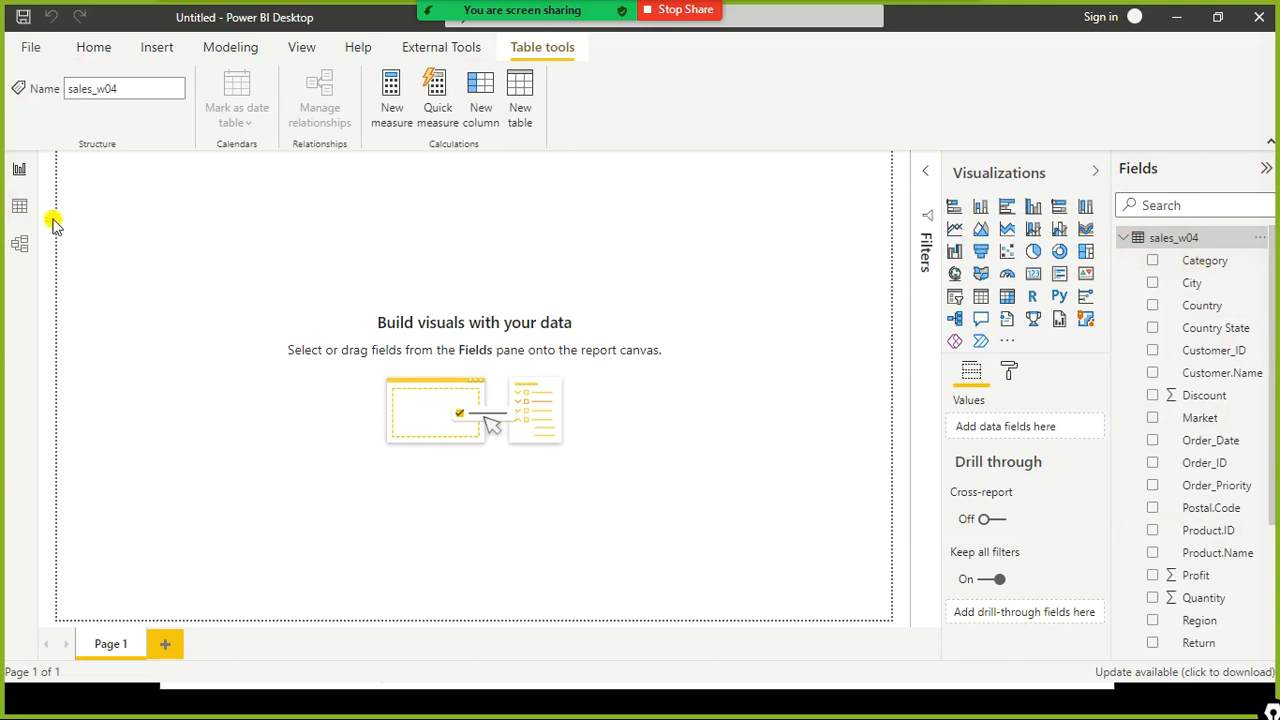
- Switch to Data view and scroll horizontally across all columns of the sales_w04 table
left_click(19, 205)
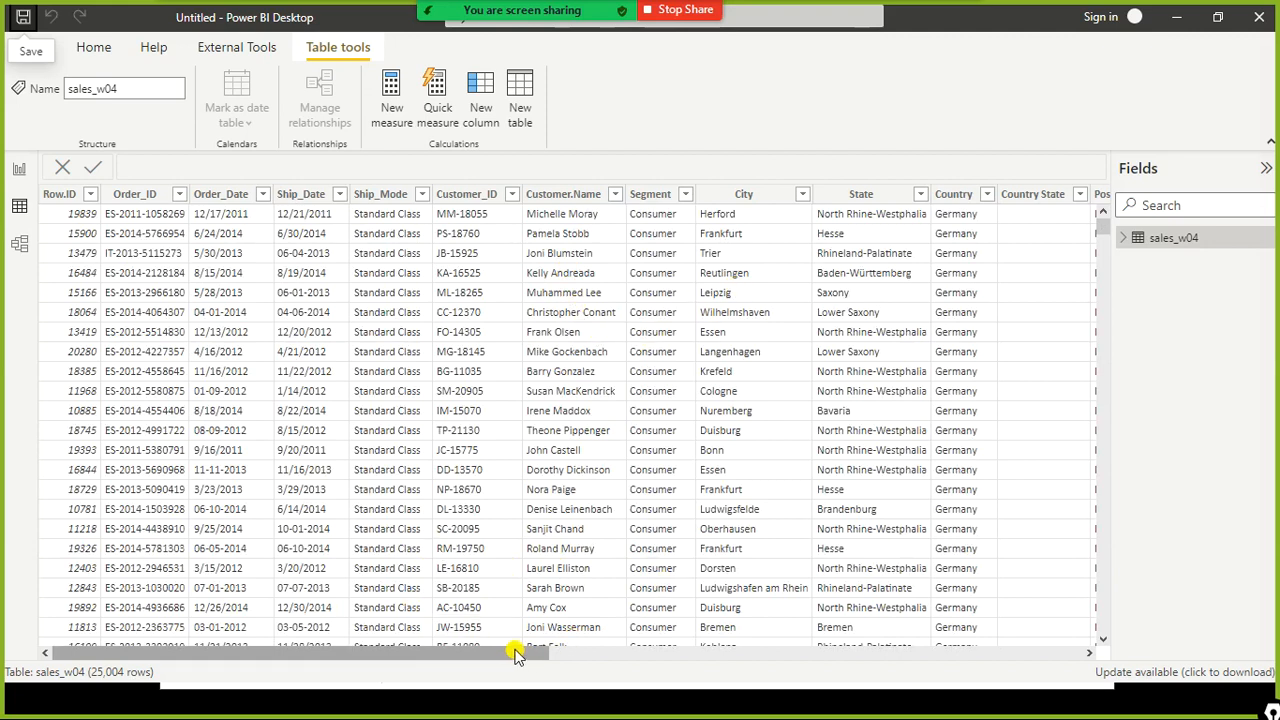
left_click_drag(510, 660, 1063, 668)
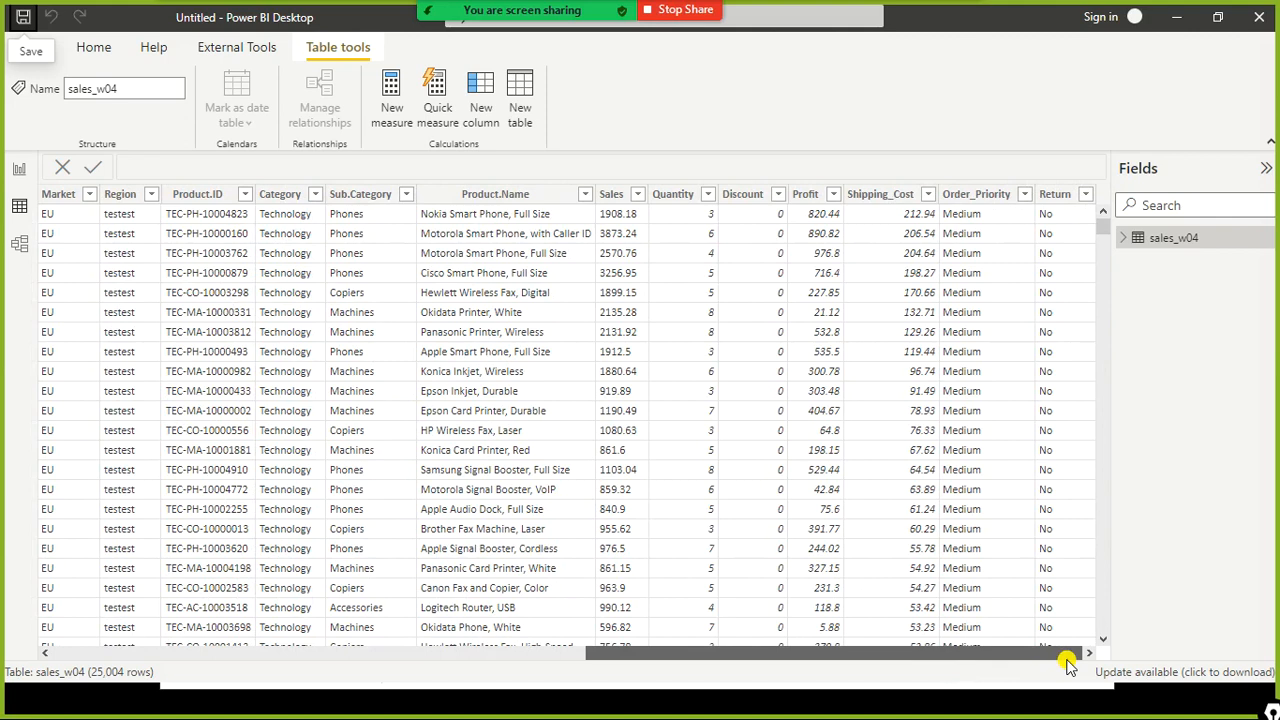
left_click_drag(1068, 665, 225, 670)
left_click_drag(760, 670, 148, 632)
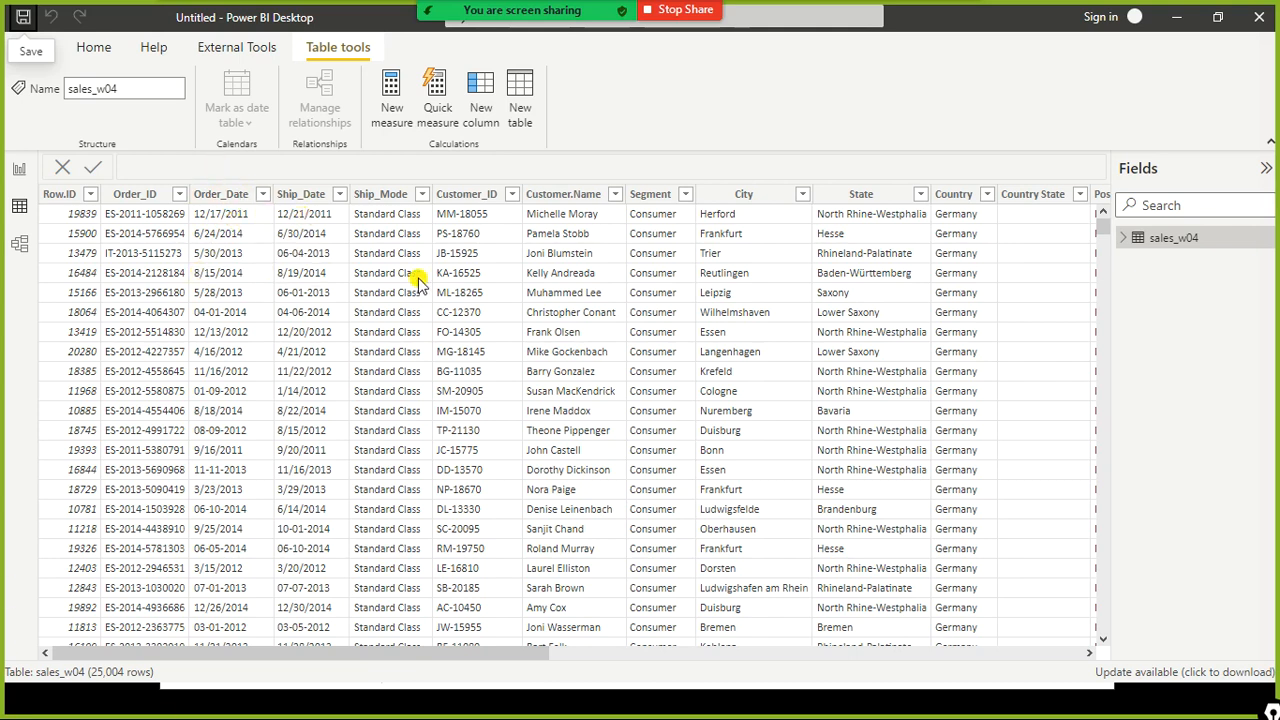
- Select the Order_ID and Sales columns to inspect their name, data type and formatting properties
left_click(120, 198)
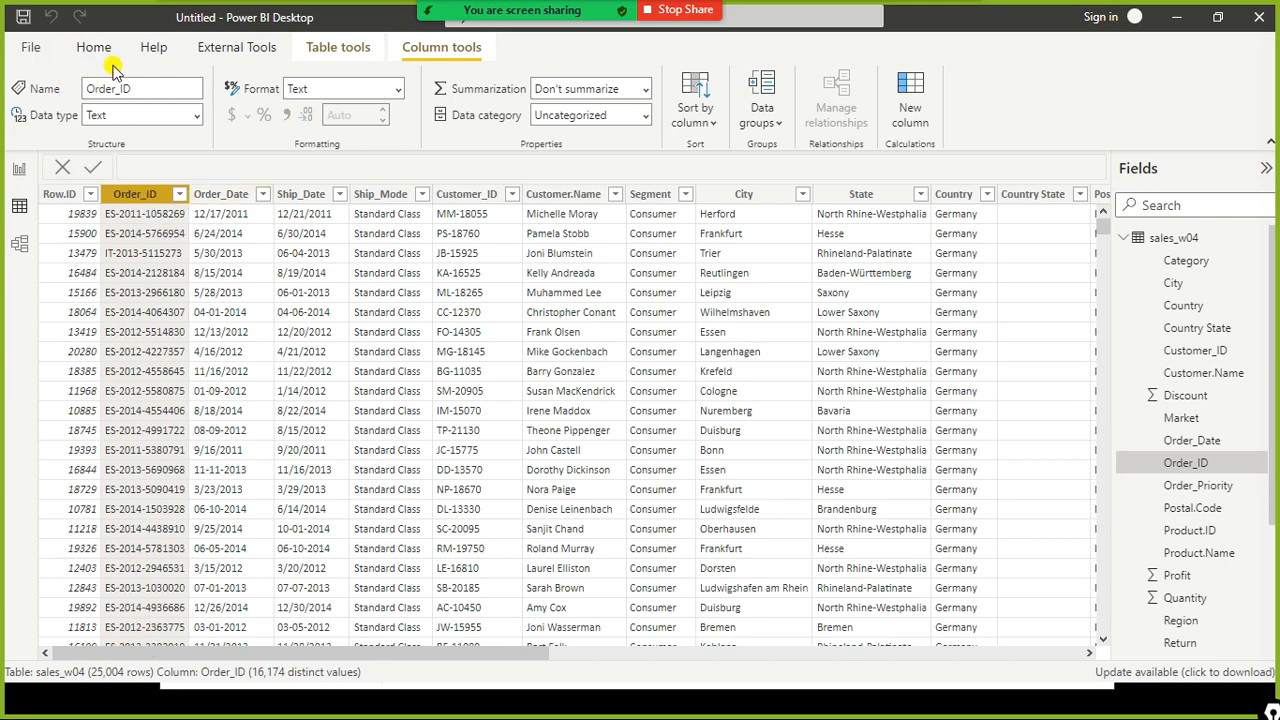
mouse_move(12, 68)
left_mouse_down()
mouse_move(50, 146)
mouse_move(224, 153)
left_mouse_up()
left_click_drag(457, 653, 849, 709)
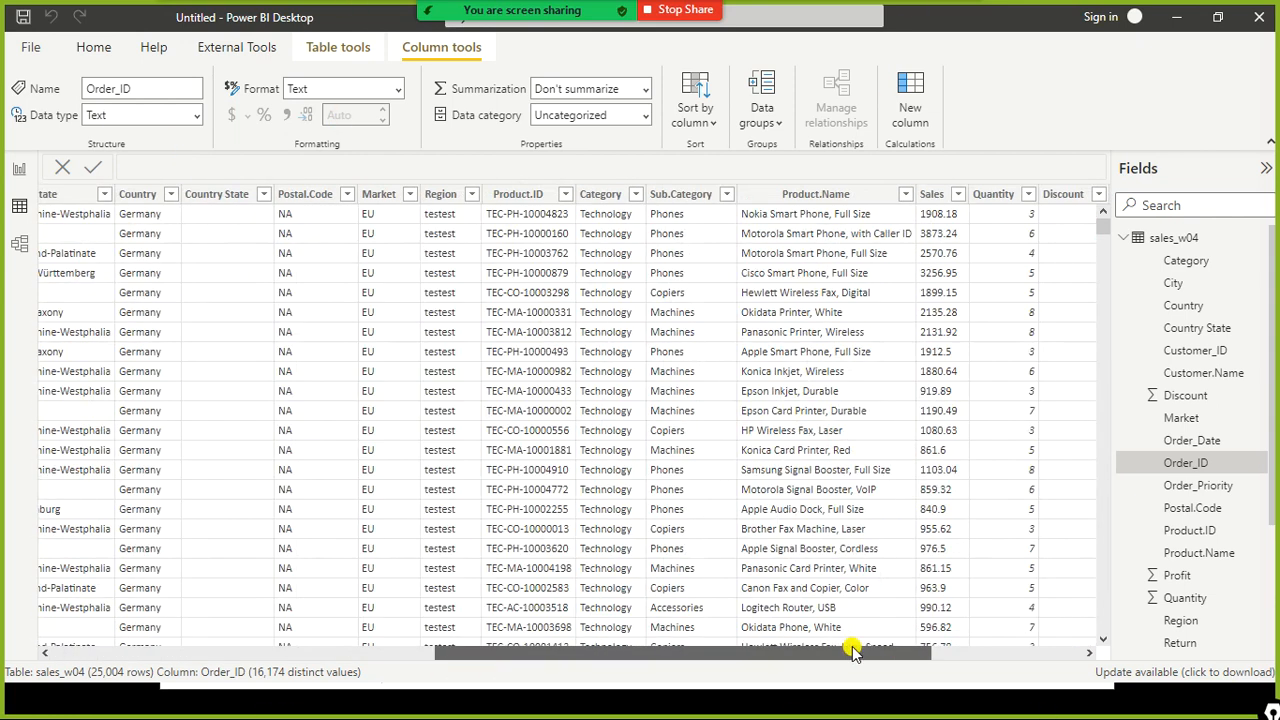
left_click(940, 196)
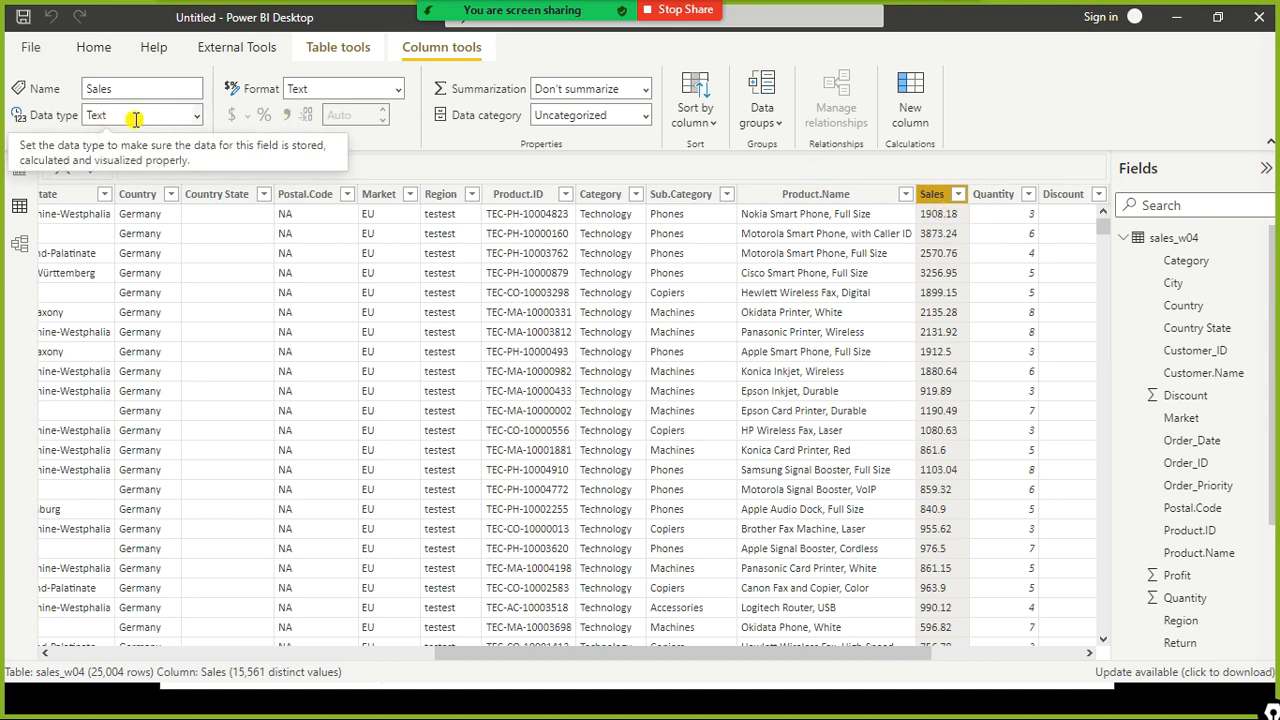
- Open the Sales column's filter menu and examine its sort options and value checklist
left_click(959, 196)
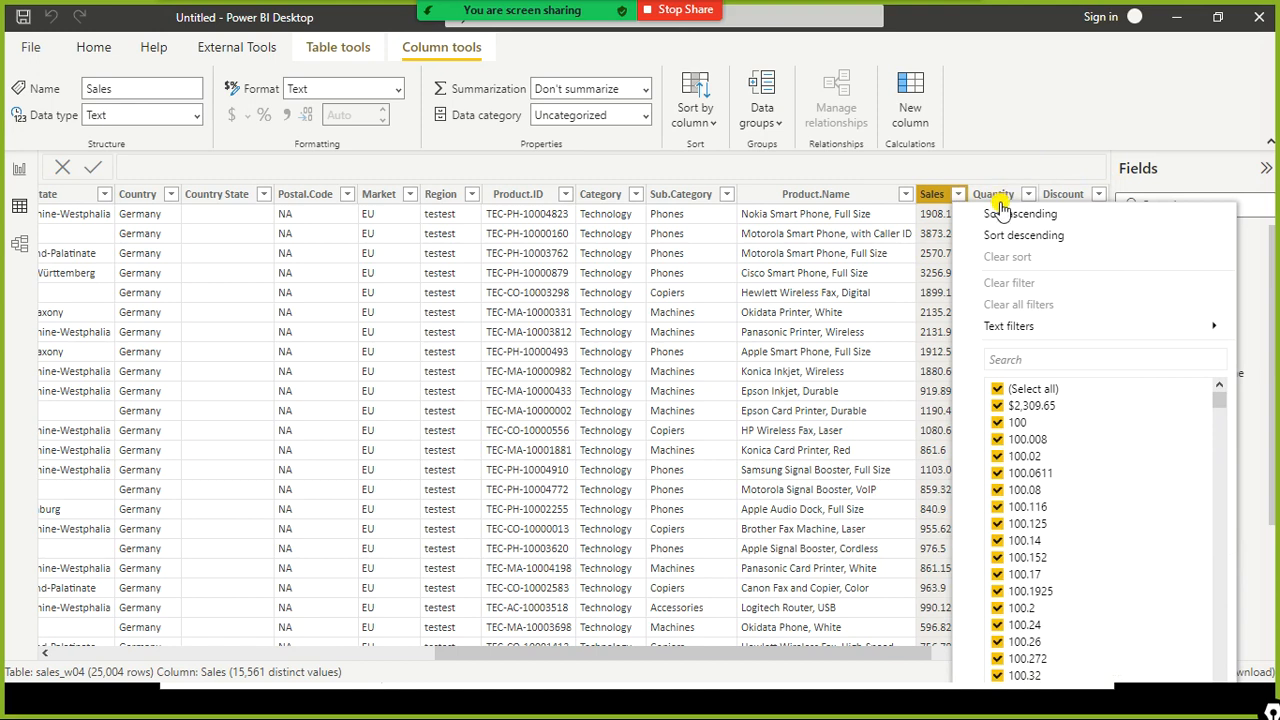
left_click(1026, 440)
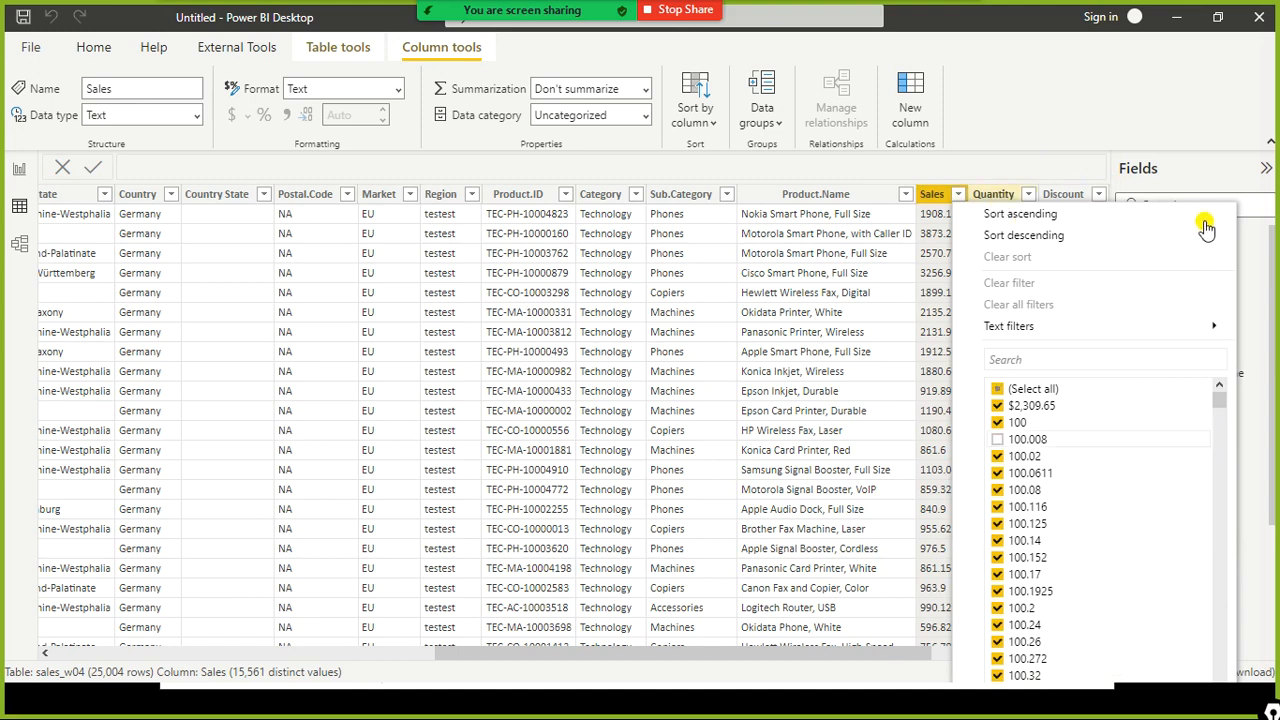
left_click(956, 200)
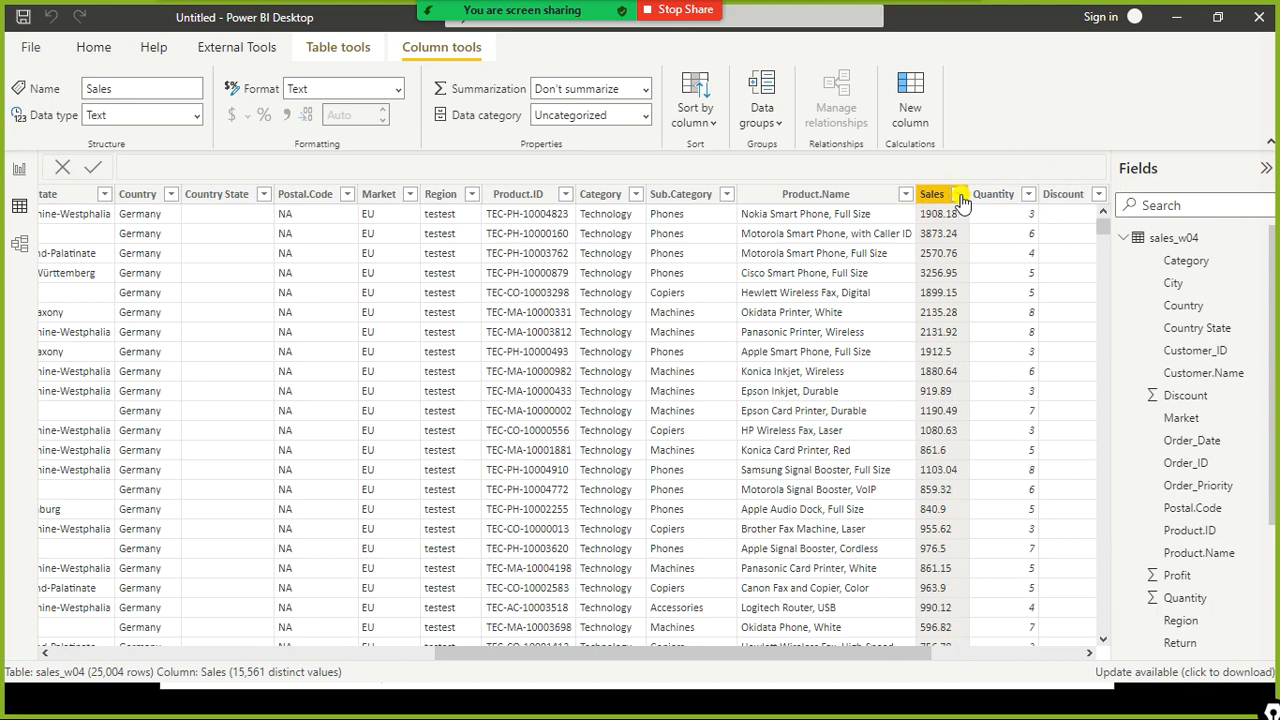
left_click(960, 200)
left_click(956, 198)
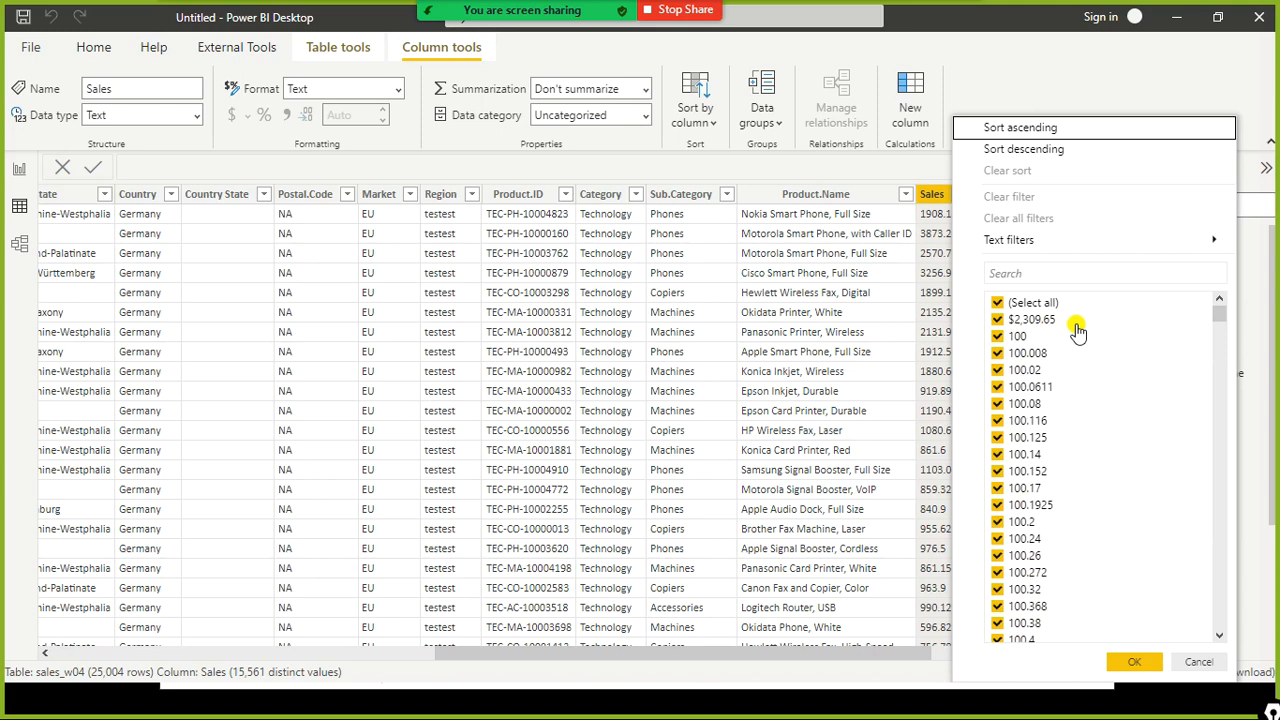
mouse_move(1085, 305)
left_mouse_down()
mouse_move(1073, 324)
mouse_move(963, 328)
left_mouse_up()
left_click(1133, 665)
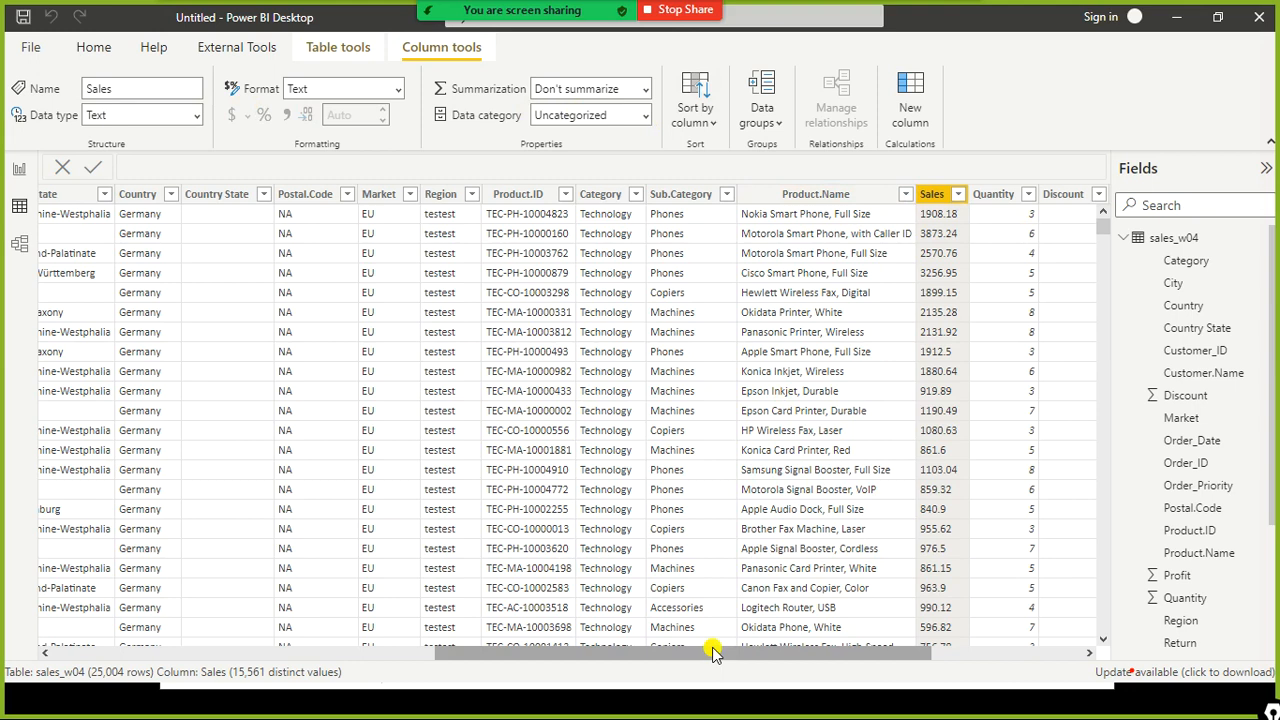
- Select the Quantity, Discount, Profit and Shipping_Cost columns in turn to inspect their column properties
left_click_drag(716, 652, 858, 632)
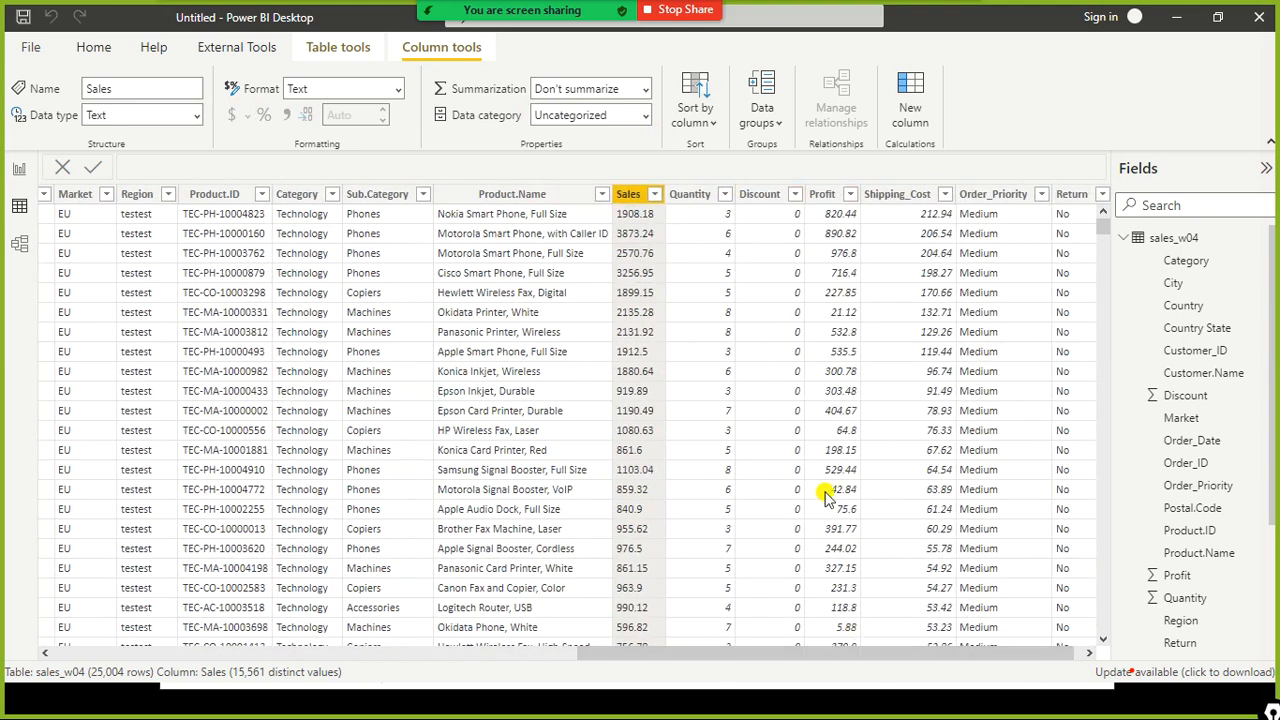
double_click(693, 193)
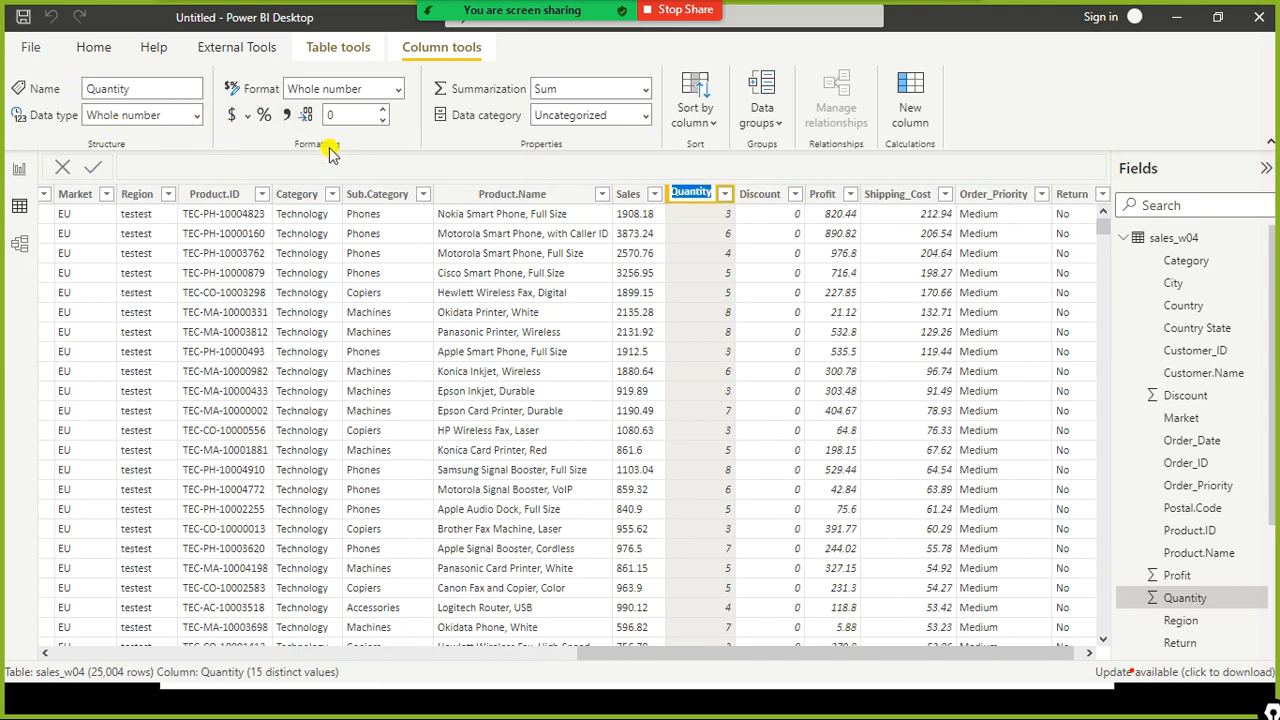
left_click(771, 201)
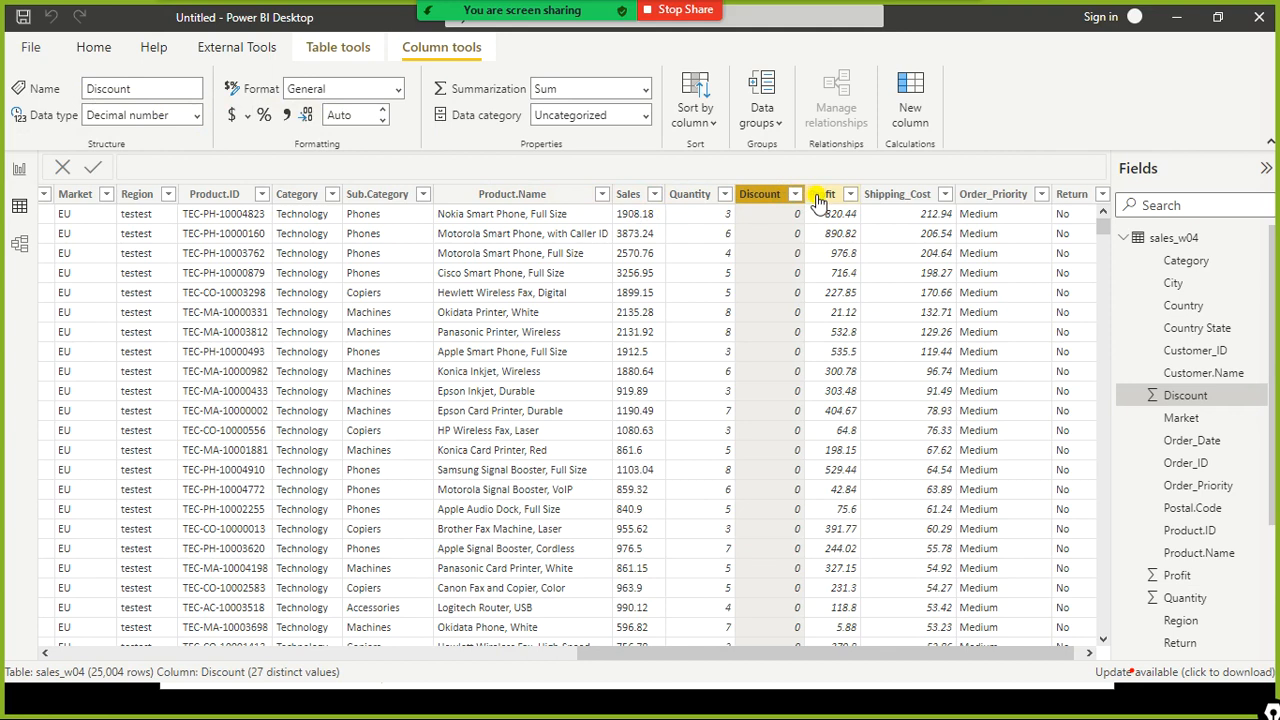
left_click(818, 201)
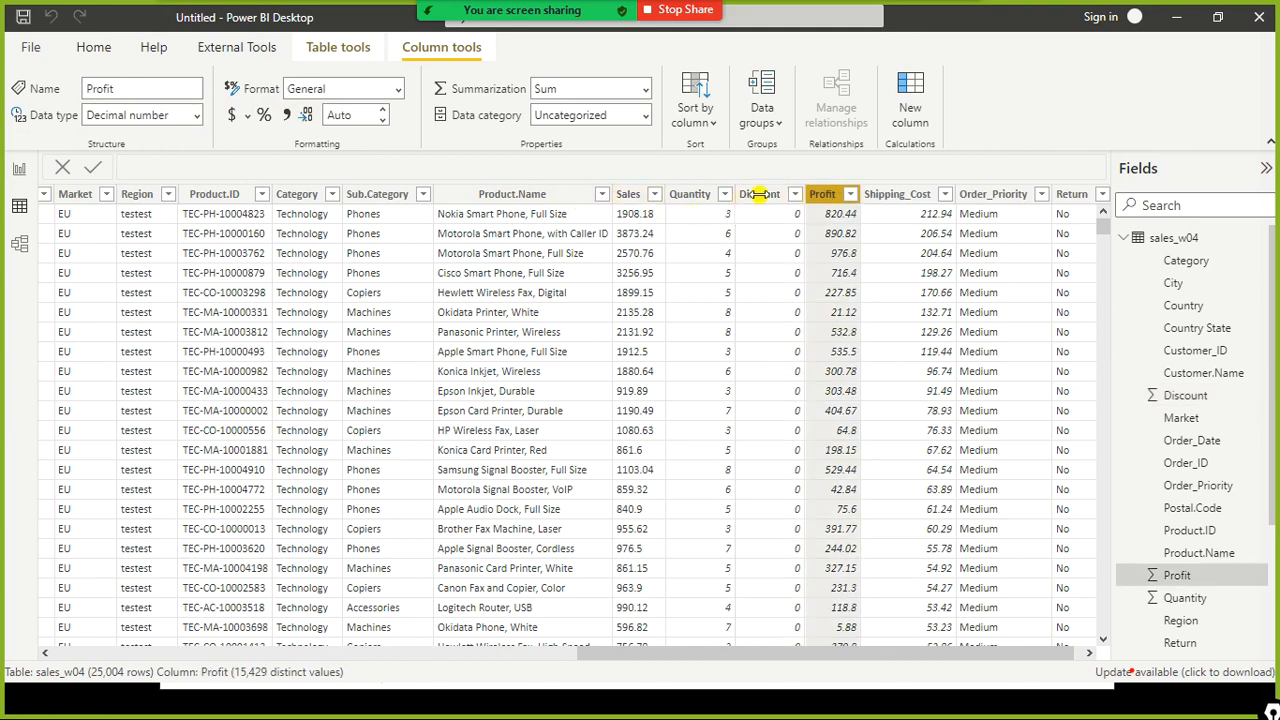
left_click(903, 204)
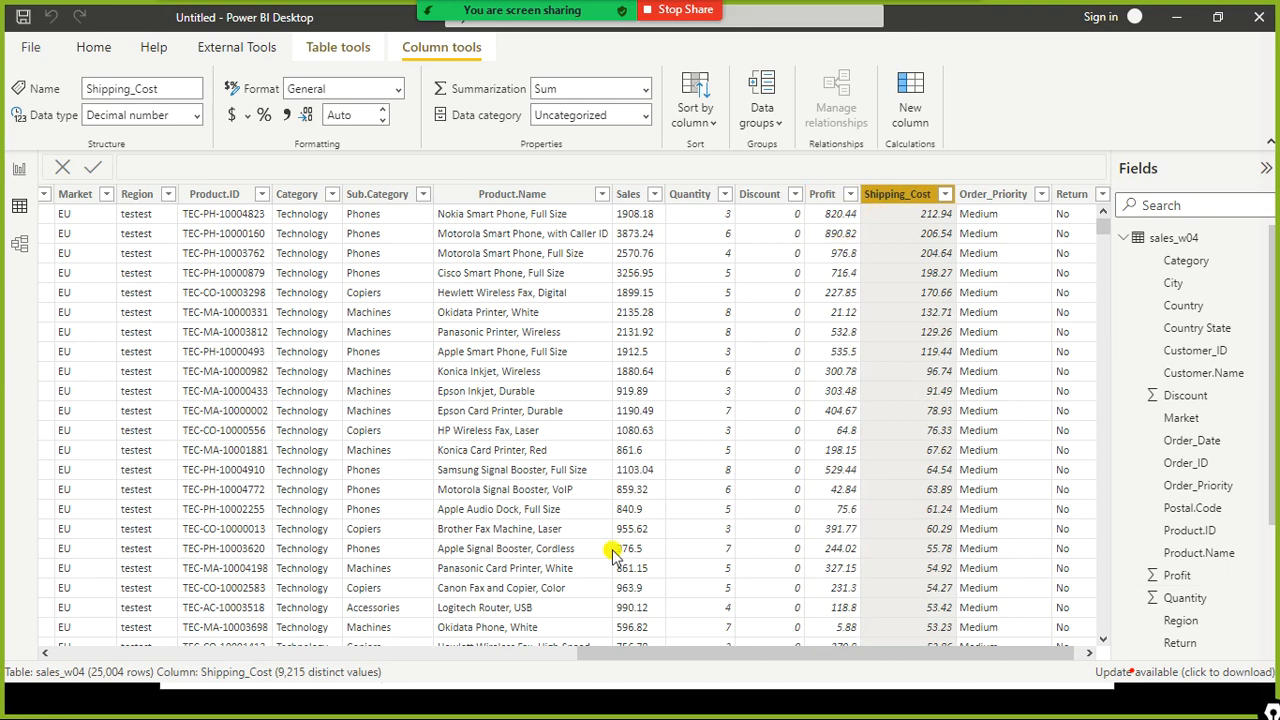
- Scroll the table back across its columns, view the table in Model view, and return to Report view
left_click_drag(660, 660, 30, 600)
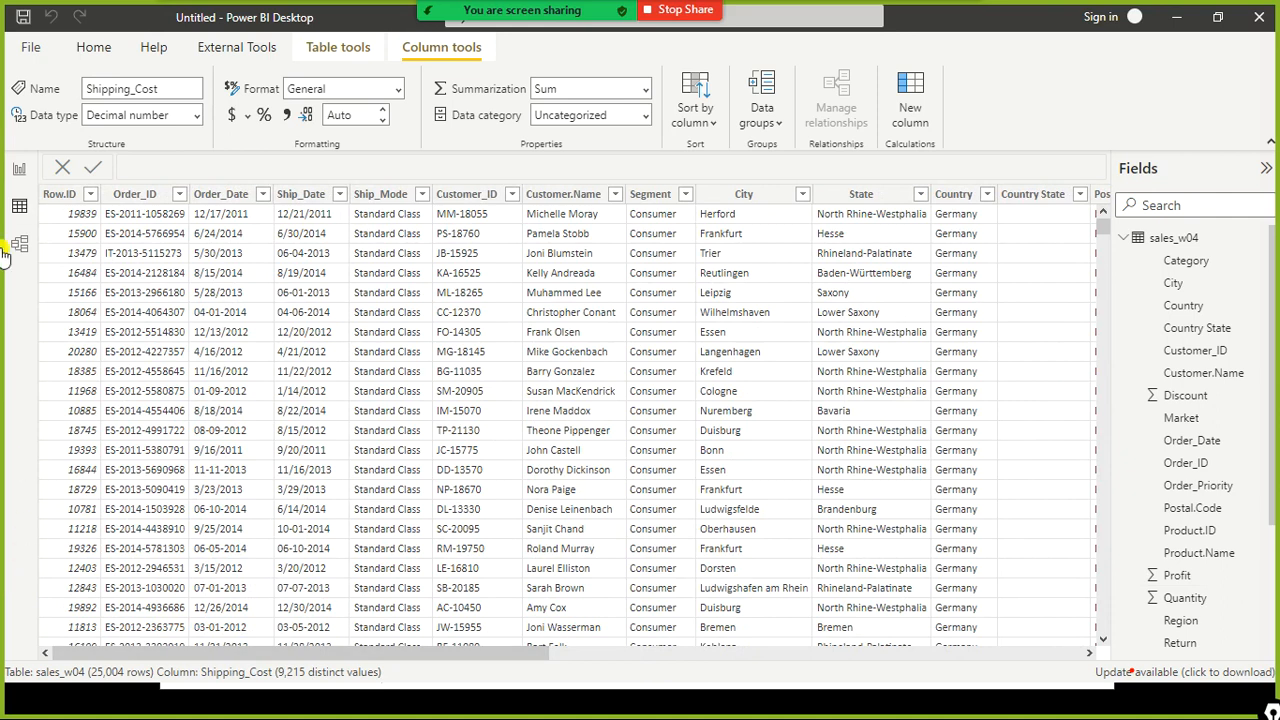
left_click_drag(347, 655, 722, 627)
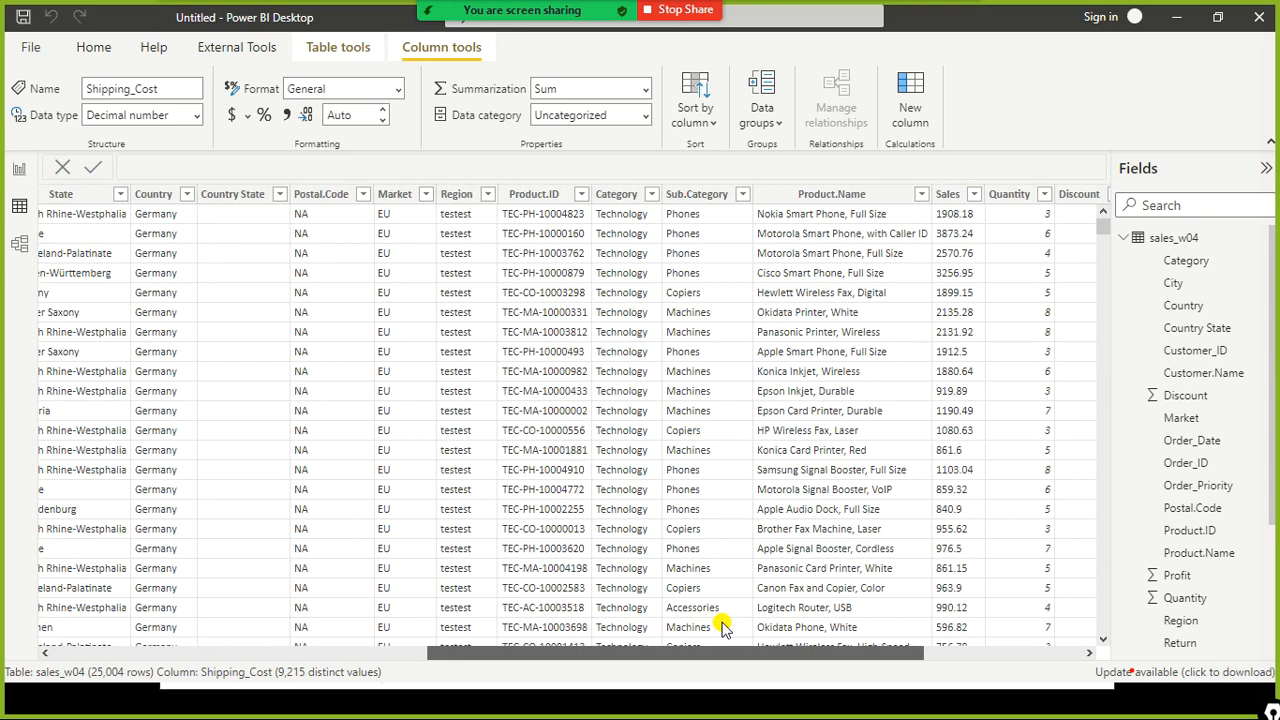
left_click_drag(722, 627, 500, 571)
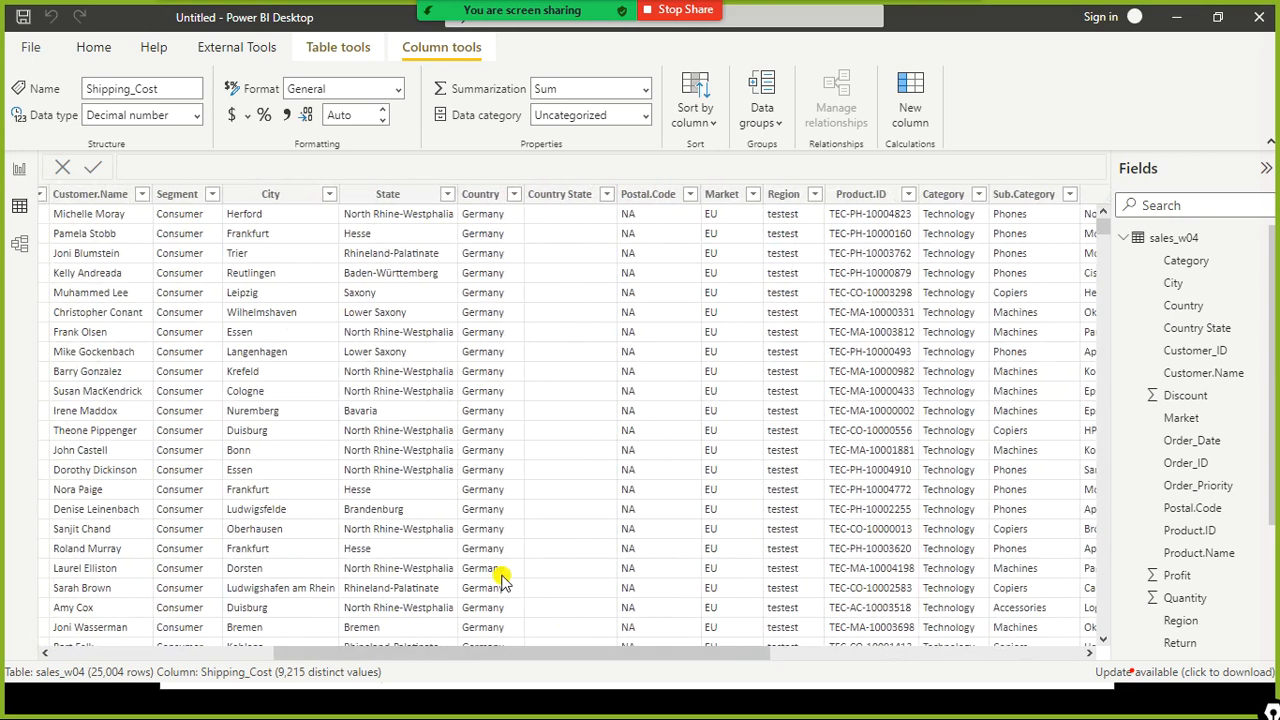
left_click(21, 250)
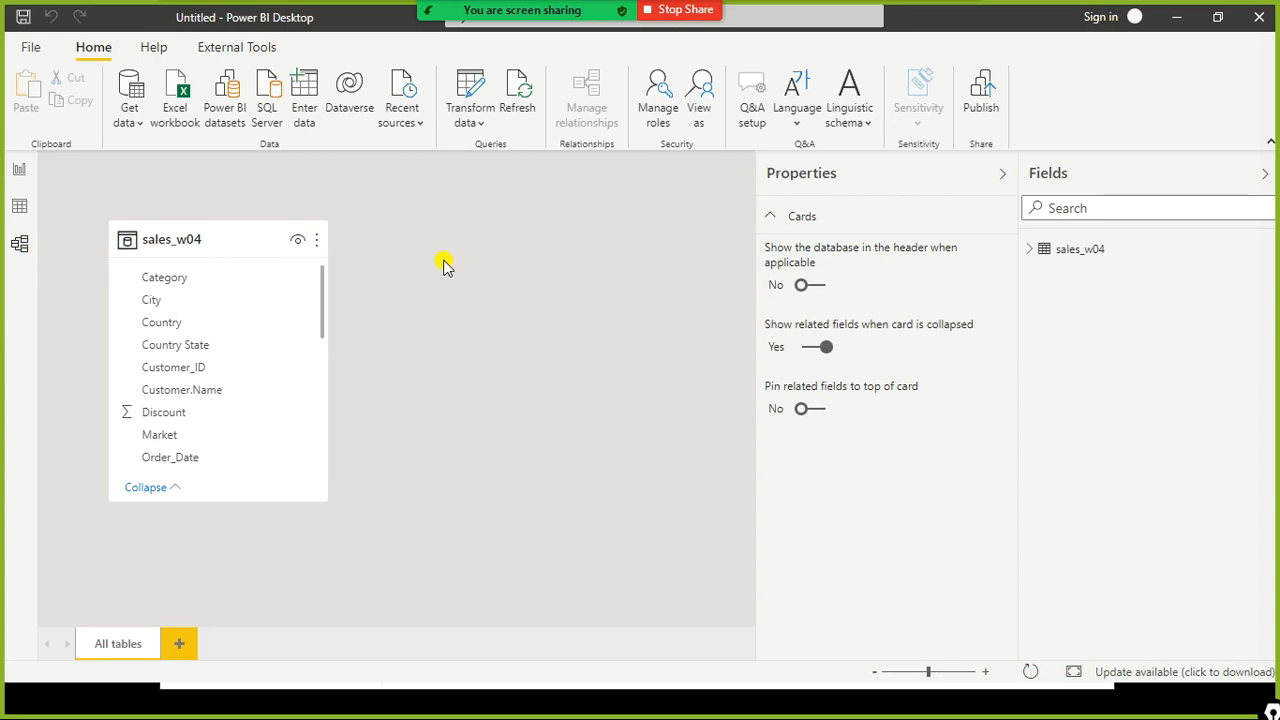
left_click(18, 208)
left_click(21, 172)
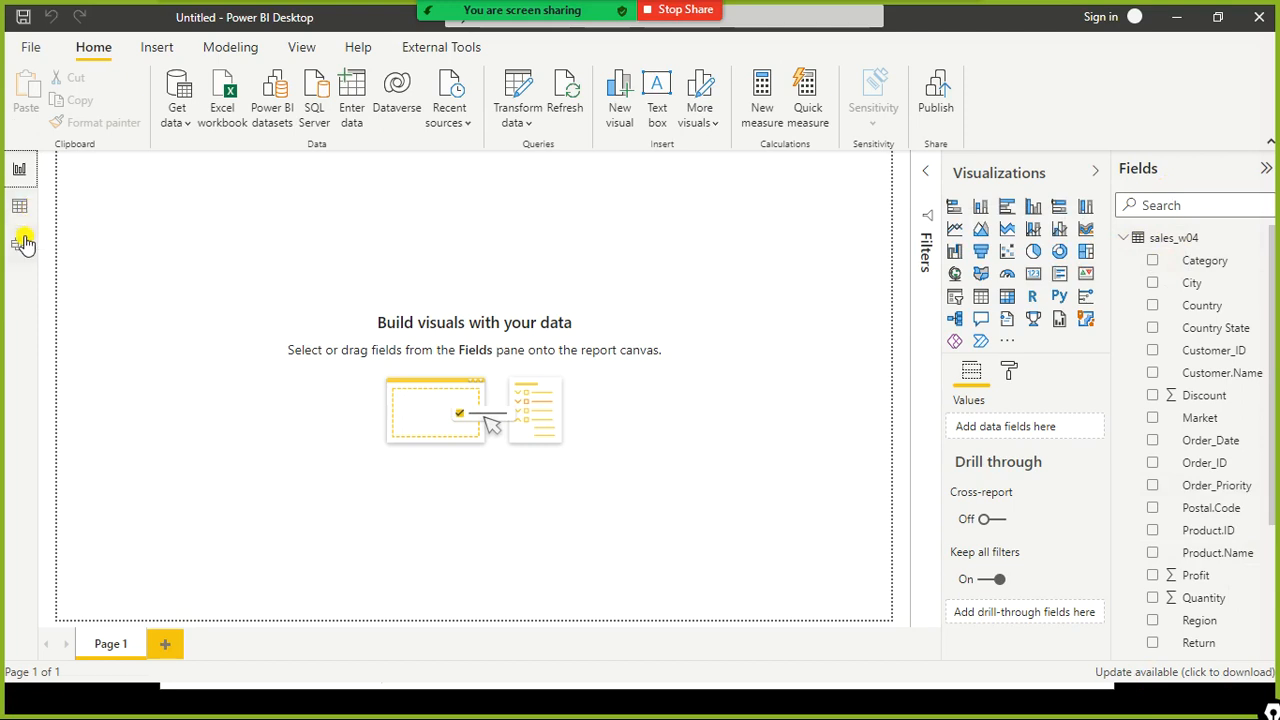
- Save the report in the dat1 folder as the Power BI file Day1_Load_Diff_DataSources
left_click(33, 47)
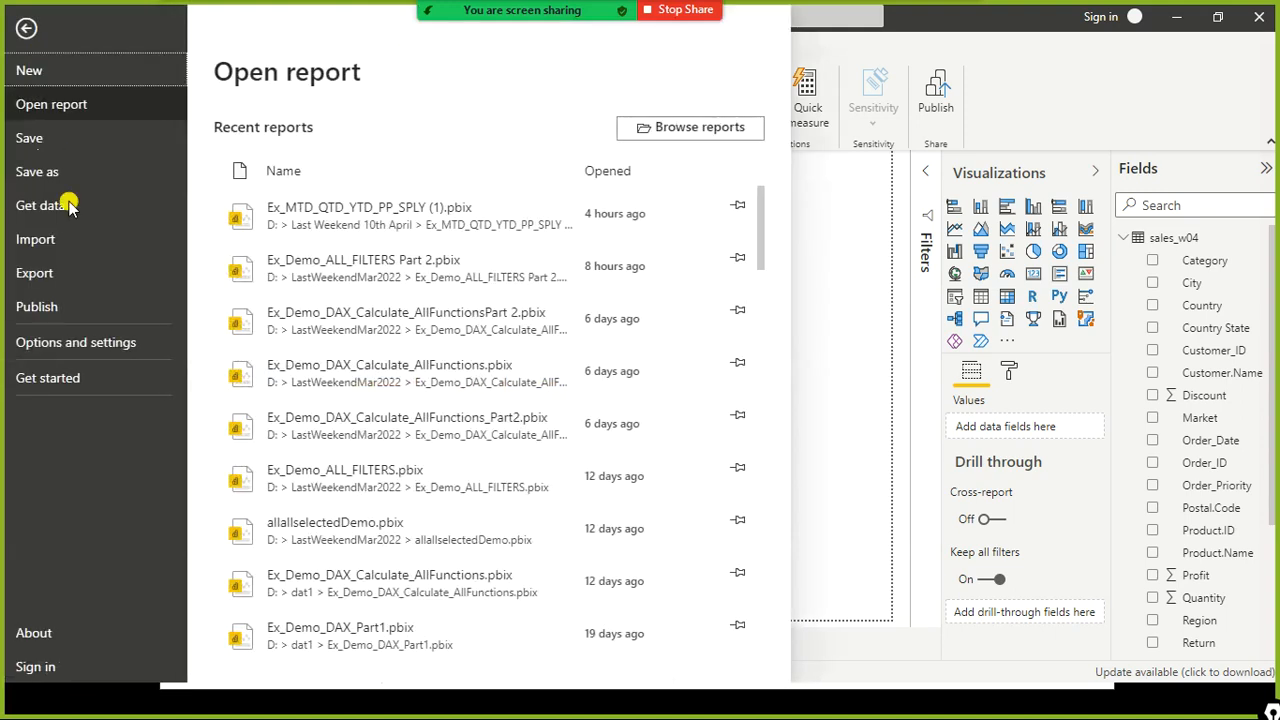
left_click(23, 172)
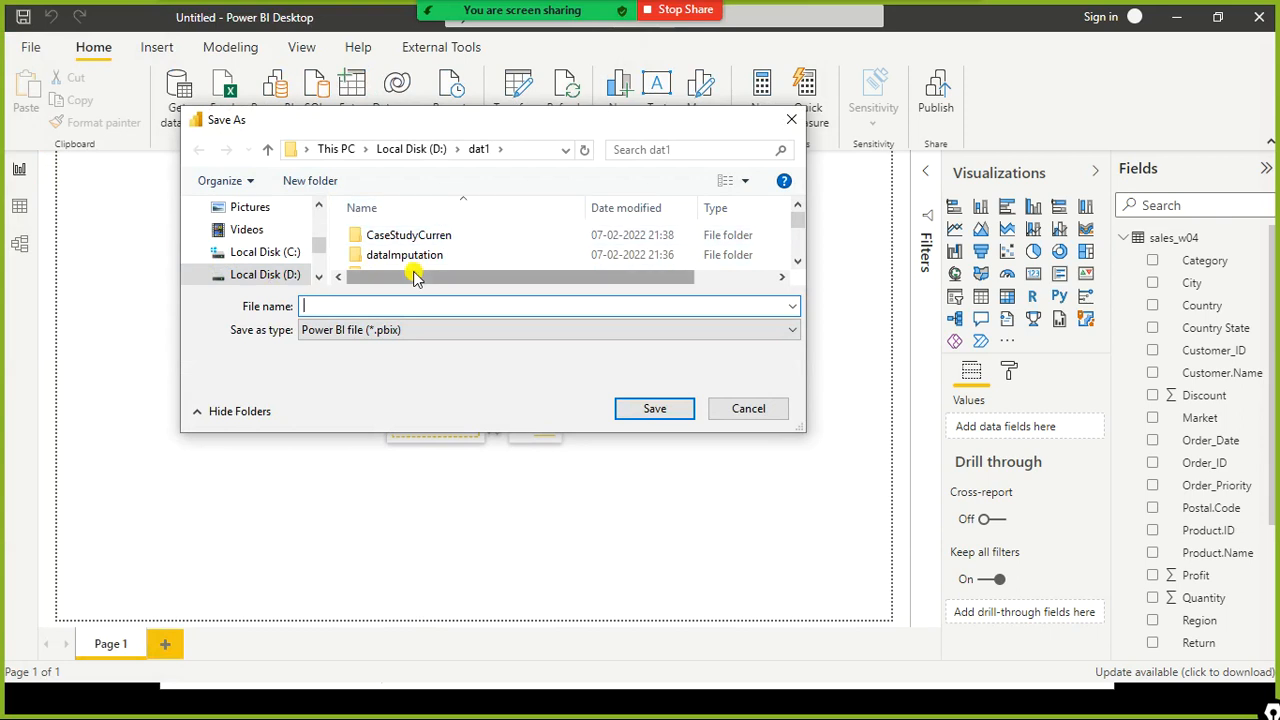
type("day")
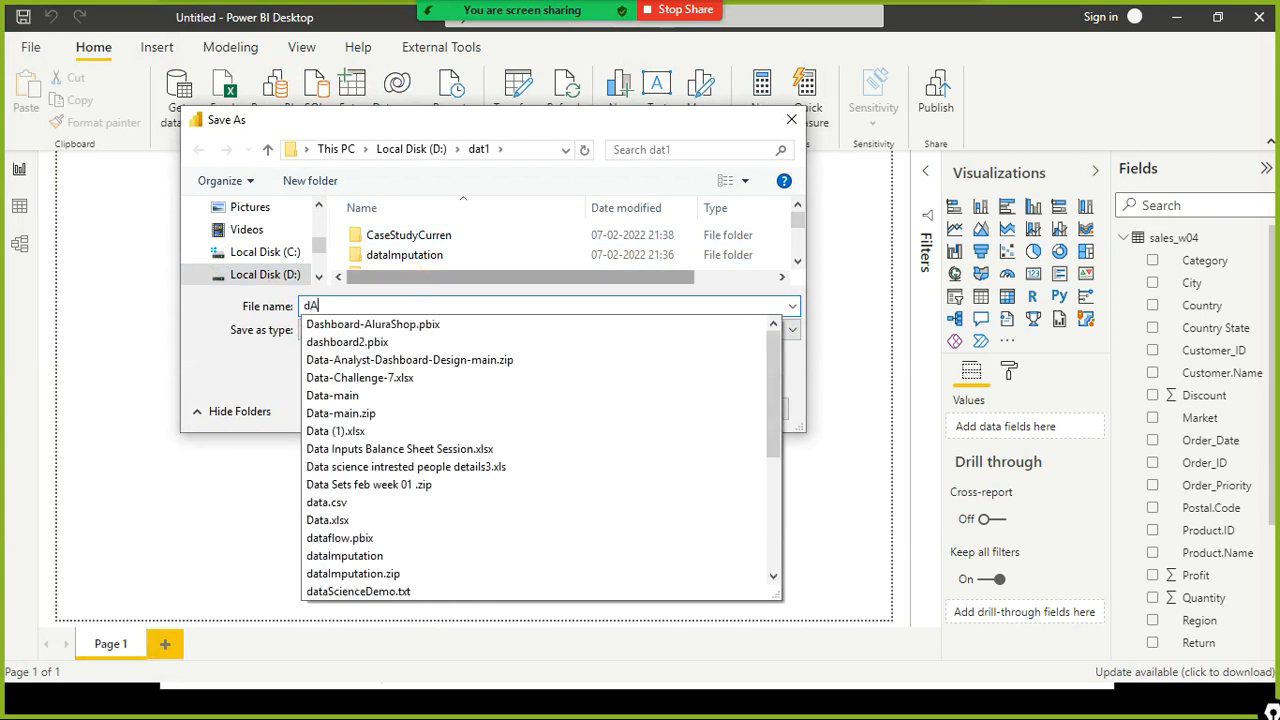
key("BackSpace")
key("BackSpace")
key("BackSpace")
type("d")
key("BackSpace")
type("Day1_")
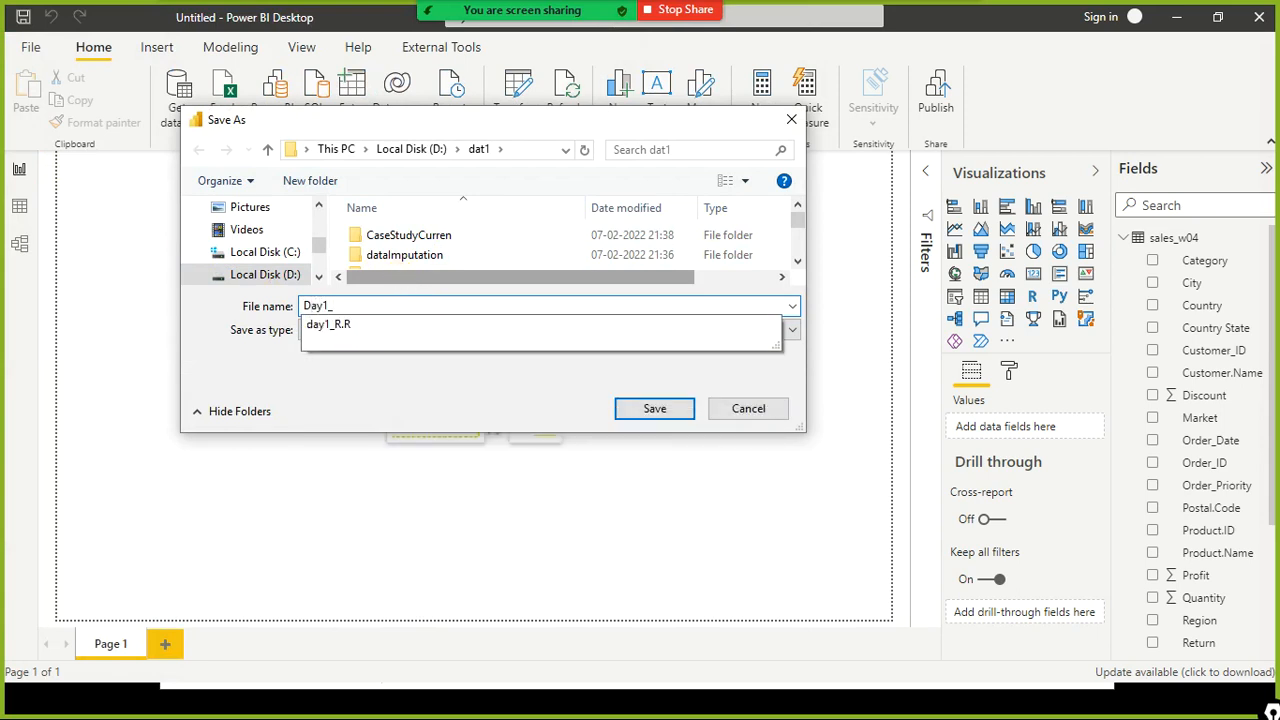
type("Load")
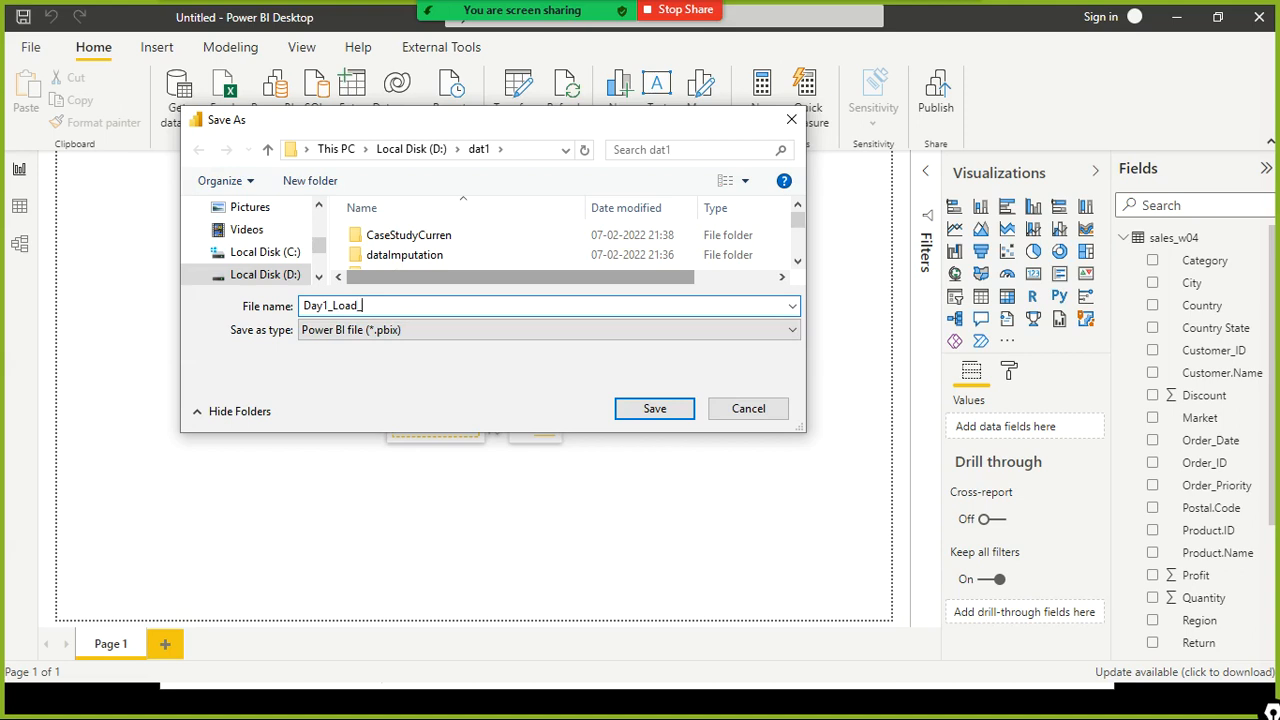
type("_Diff_Sources")
type("DataSources")
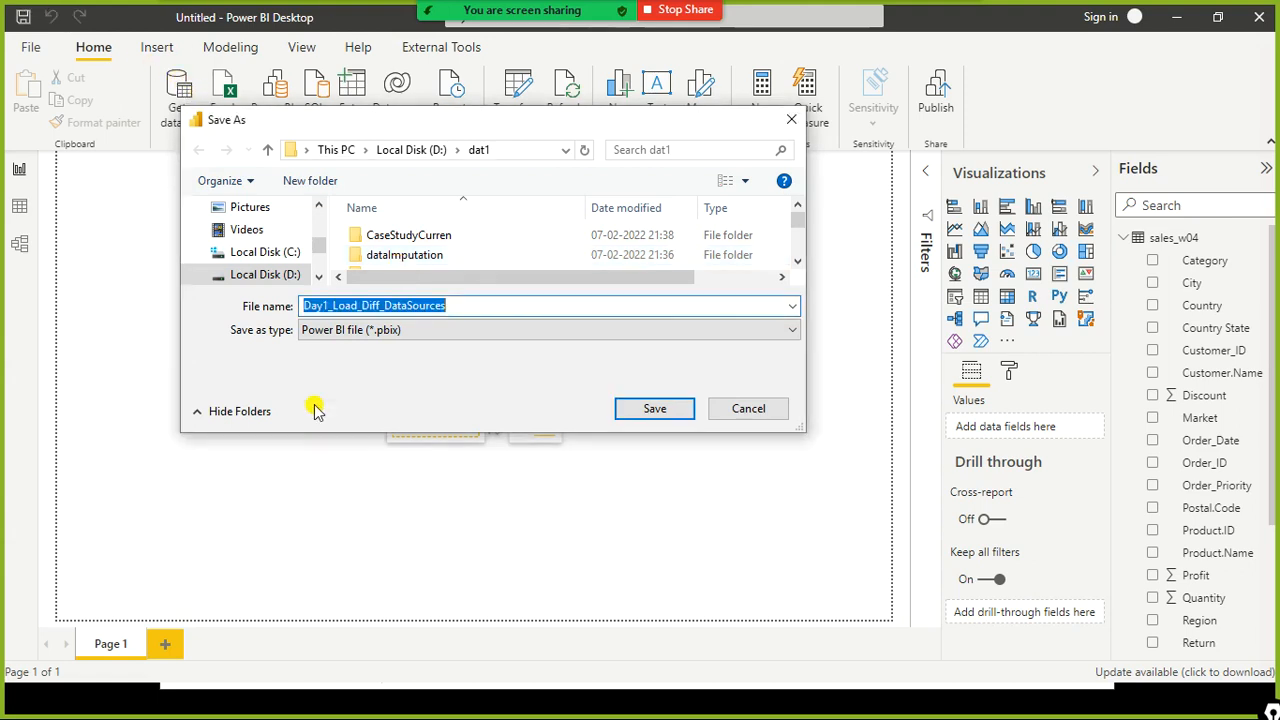
mouse_move(287, 320)
left_mouse_down()
mouse_move(347, 344)
mouse_move(428, 344)
left_mouse_up()
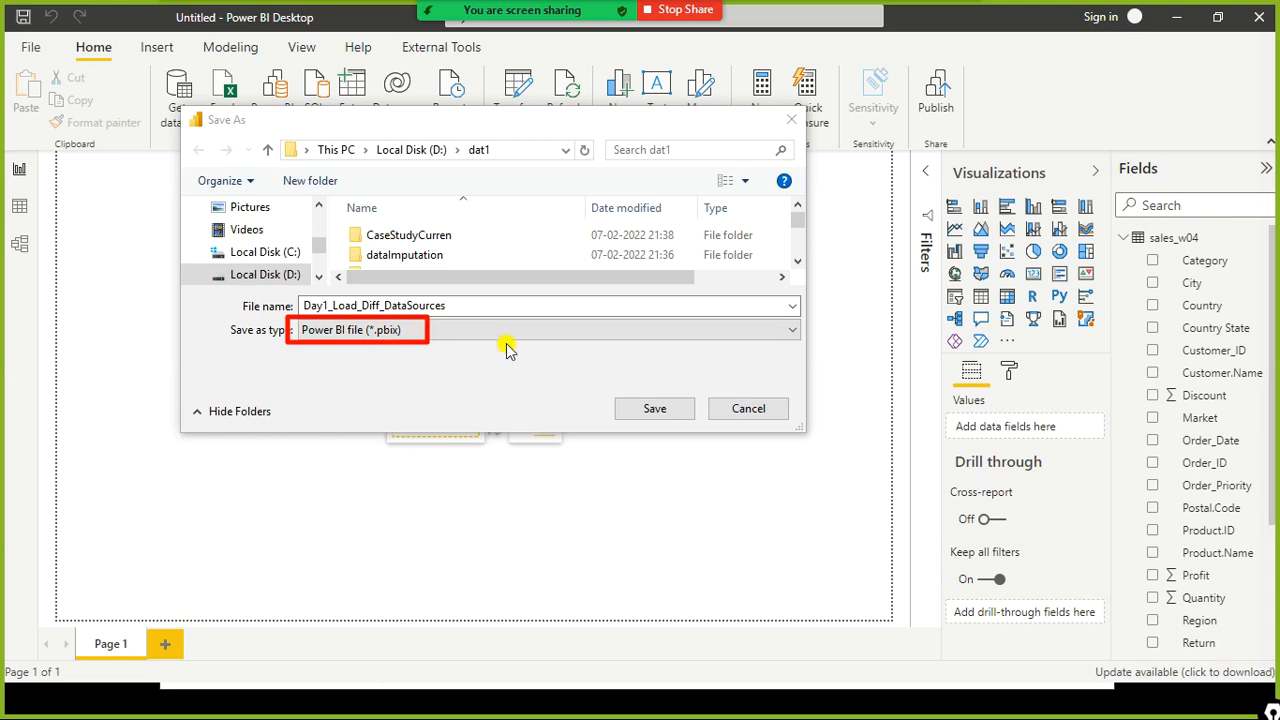
left_click(631, 406)
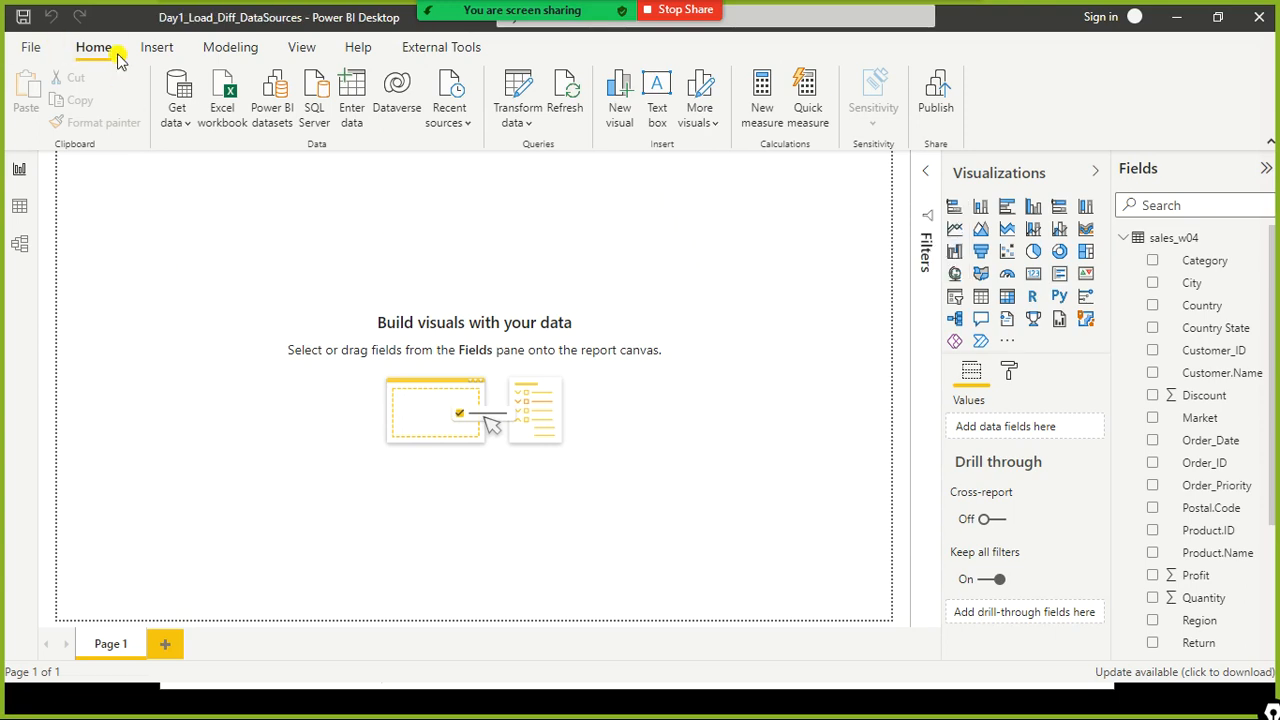
- Open File Explorer on the dat1 folder, sort it by date modified with newest first, and select the saved .pbix file
mouse_move(128, 2)
left_mouse_down()
mouse_move(180, 34)
mouse_move(406, 32)
left_mouse_up()
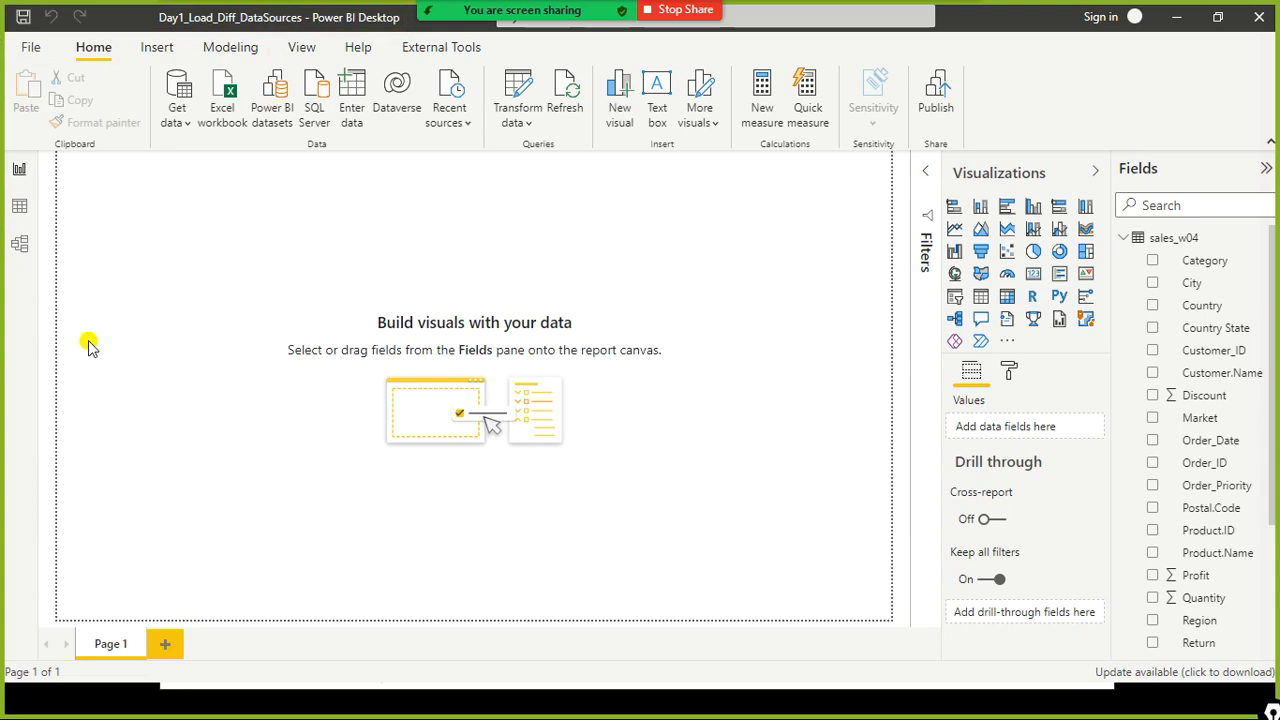
key("super")
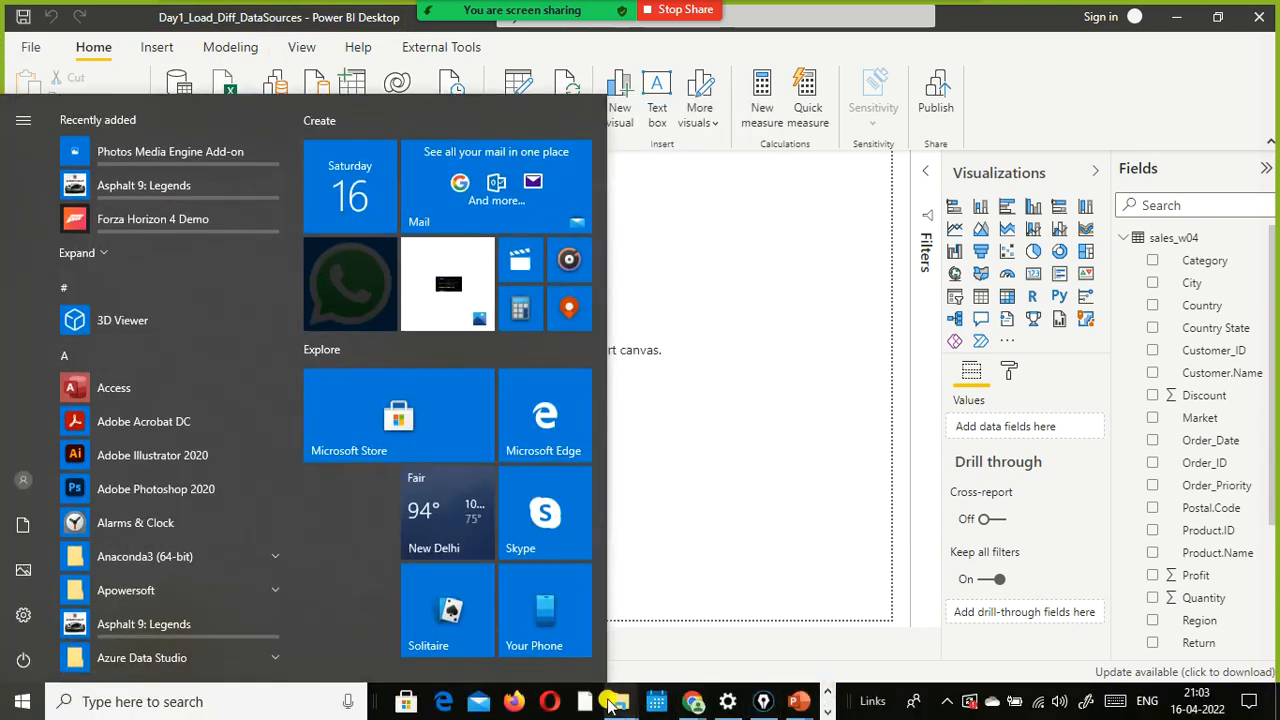
mouse_move(618, 698)
left_click(580, 622)
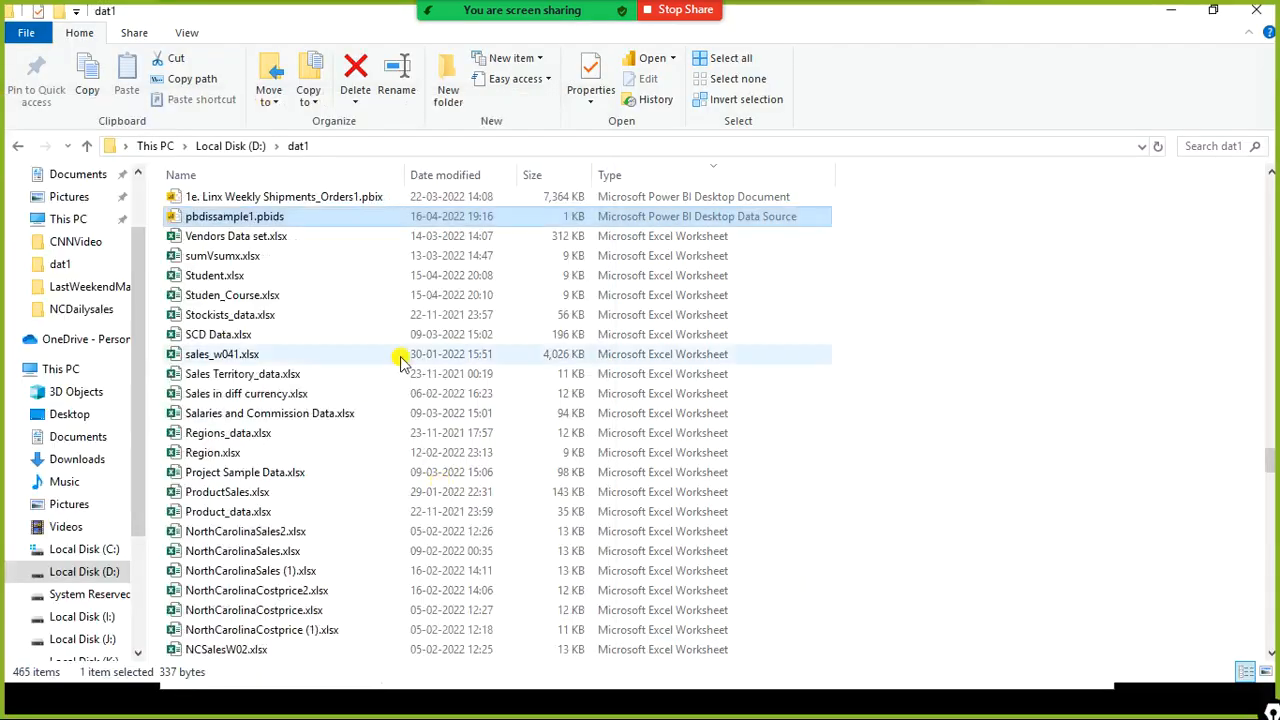
scroll(320, 305, "up", 4)
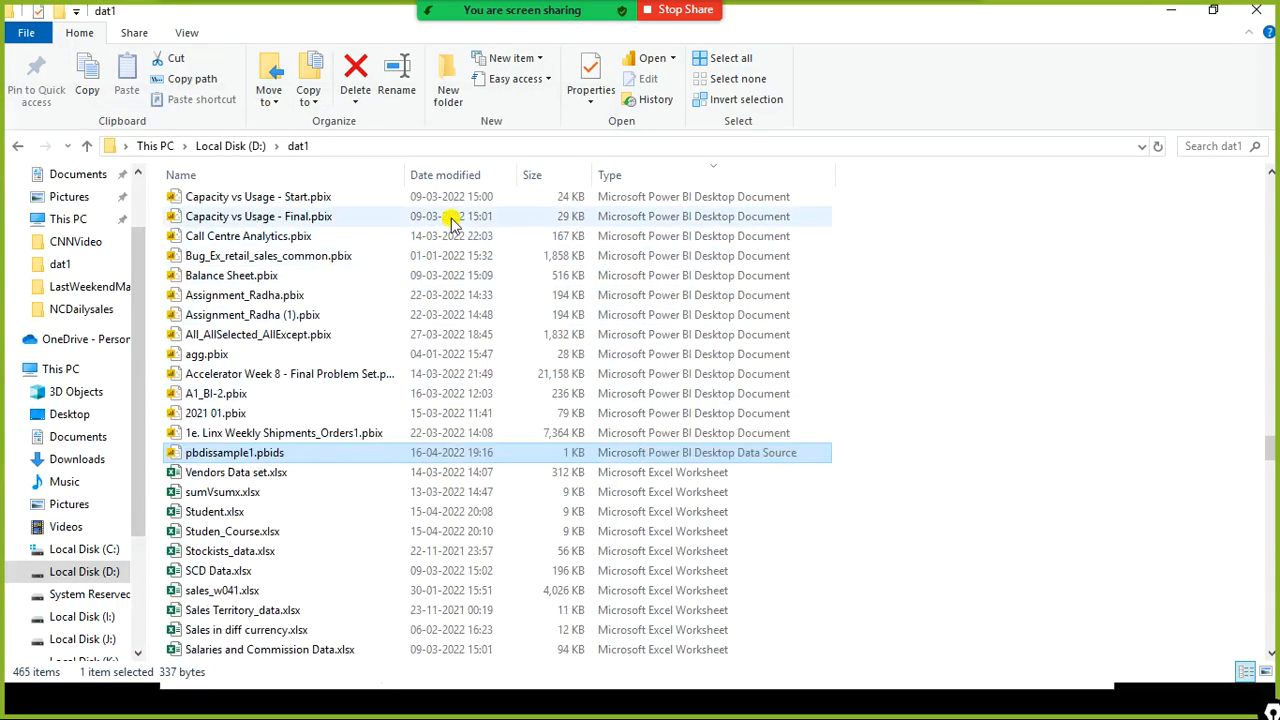
left_click(460, 180)
left_click(460, 180)
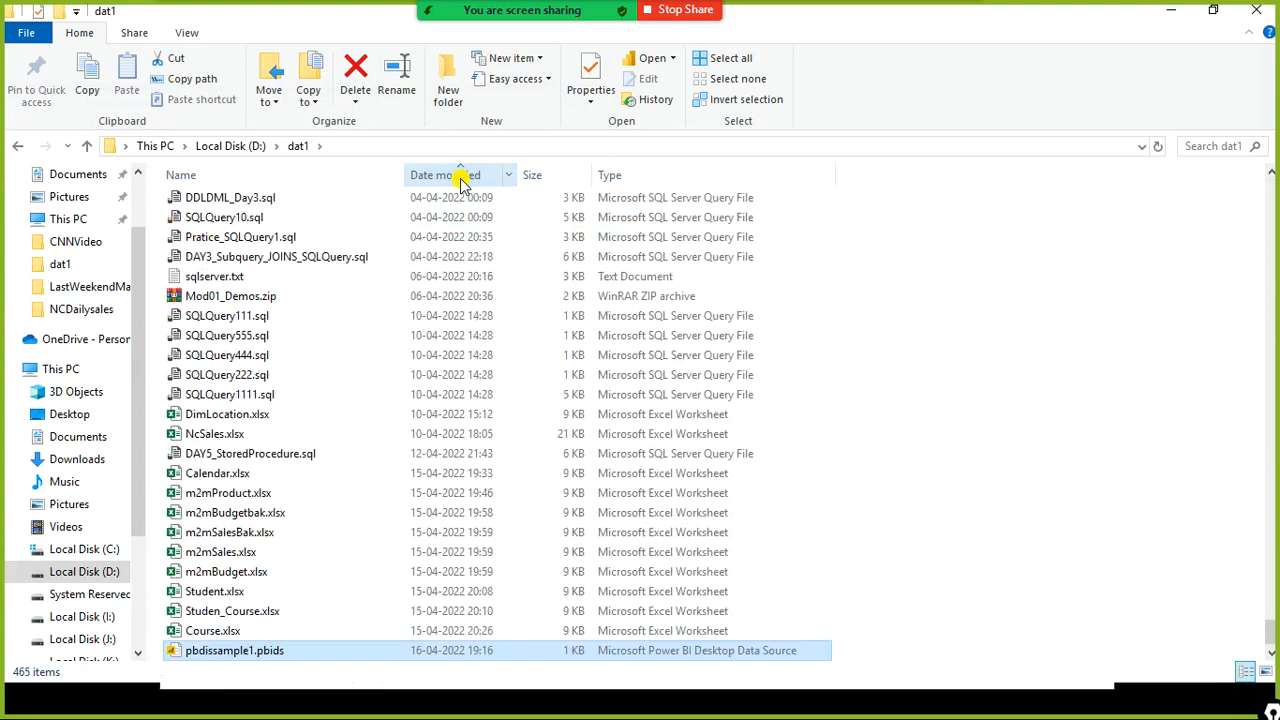
left_click(460, 180)
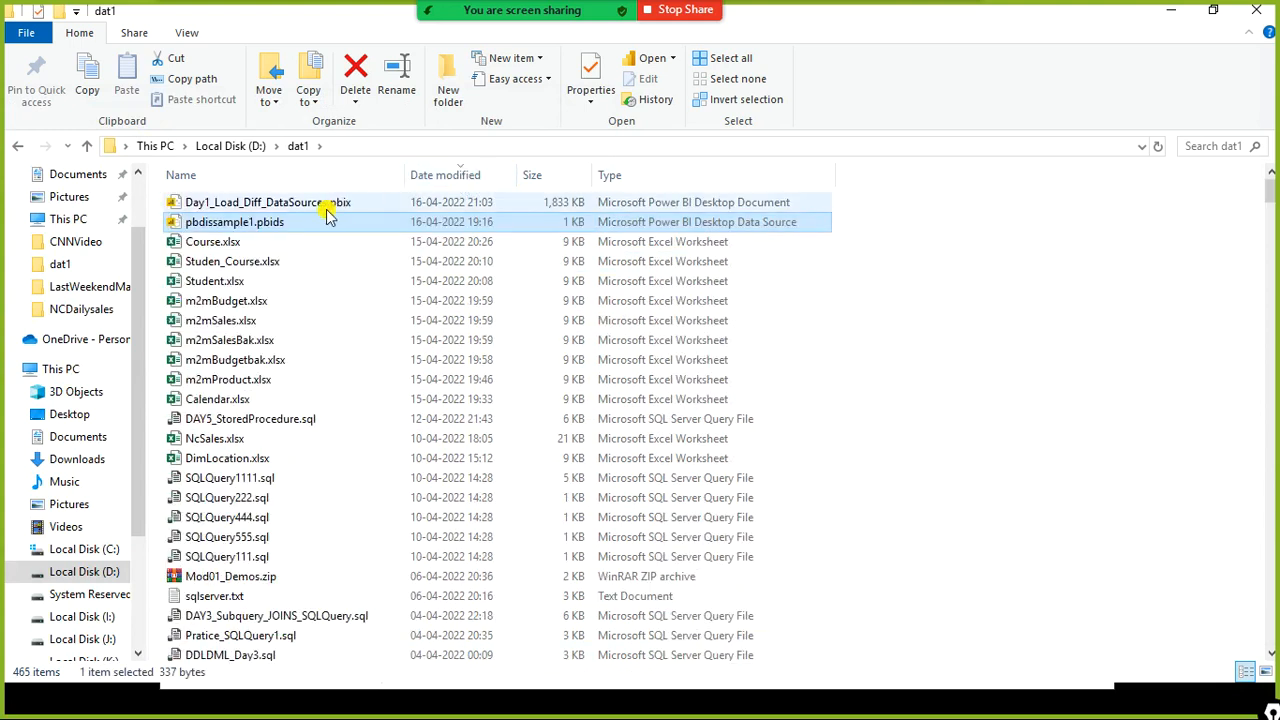
left_click(305, 205)
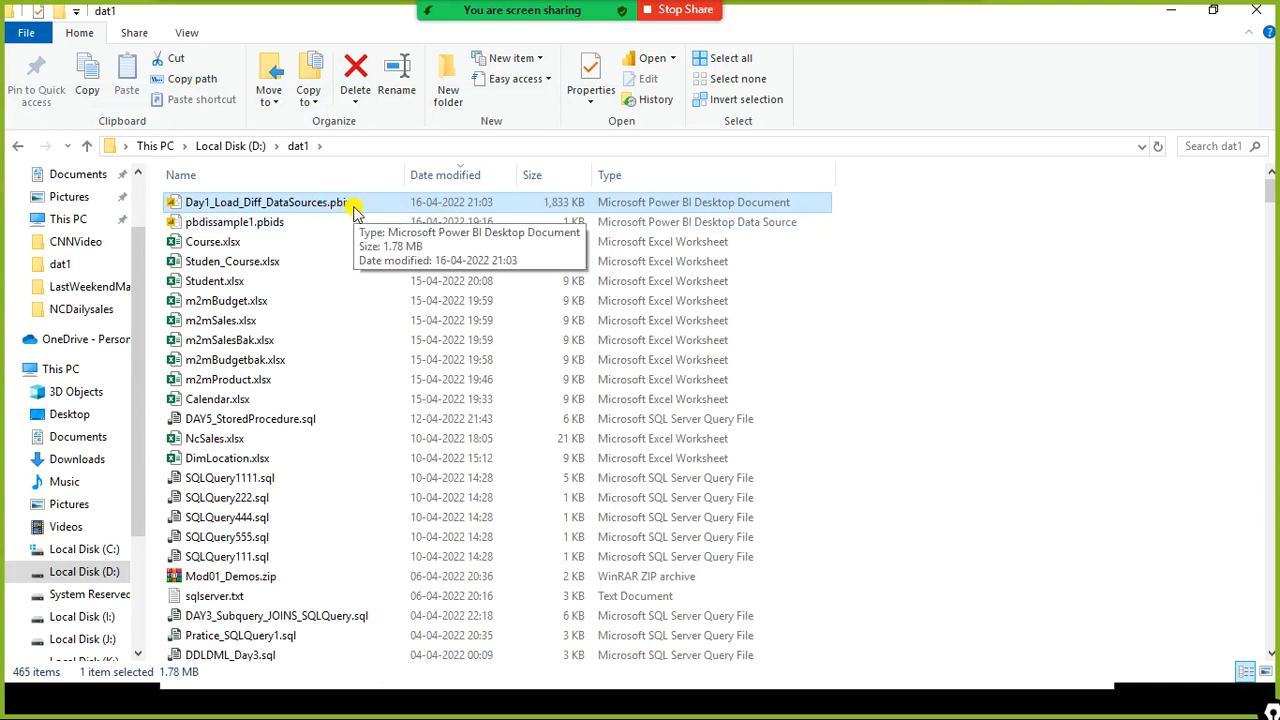
- Compare the saved .pbix file in File Explorer with the sales_w04 table in the report's field list
mouse_move(366, 170)
left_mouse_down()
mouse_move(366, 224)
mouse_move(322, 230)
left_mouse_up()
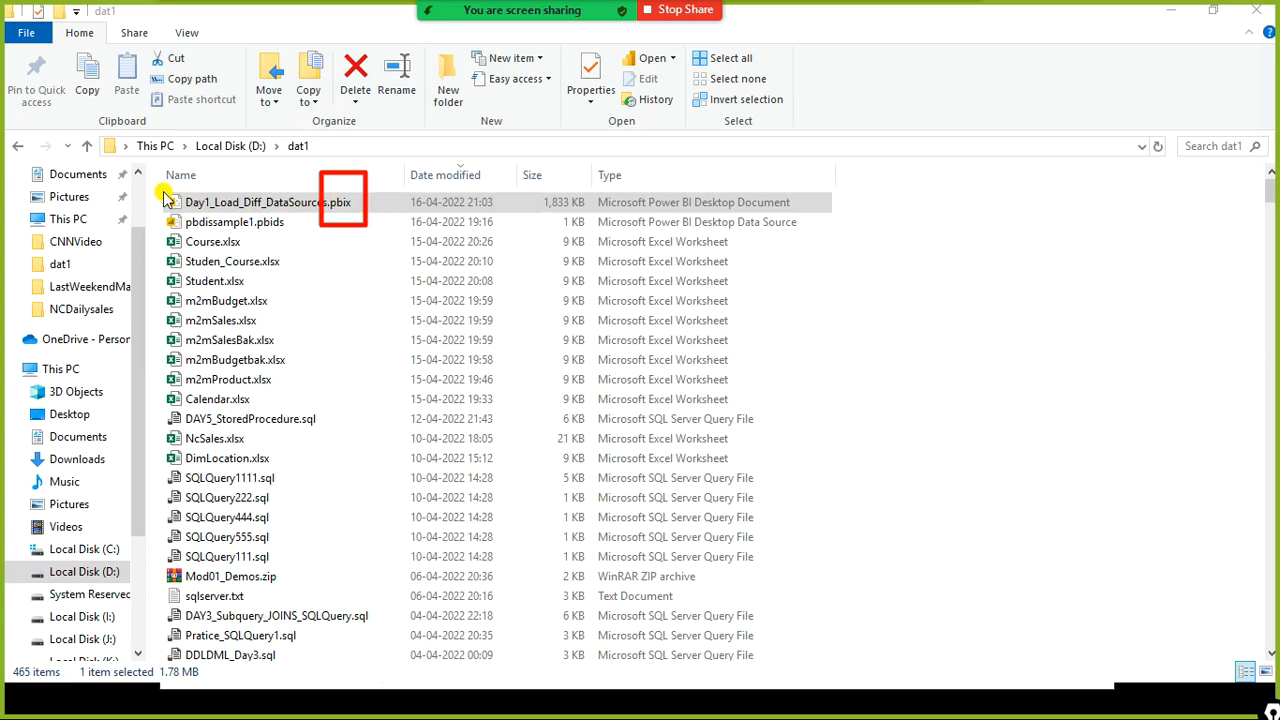
mouse_move(152, 183)
left_mouse_down()
mouse_move(190, 228)
mouse_move(399, 222)
left_mouse_up()
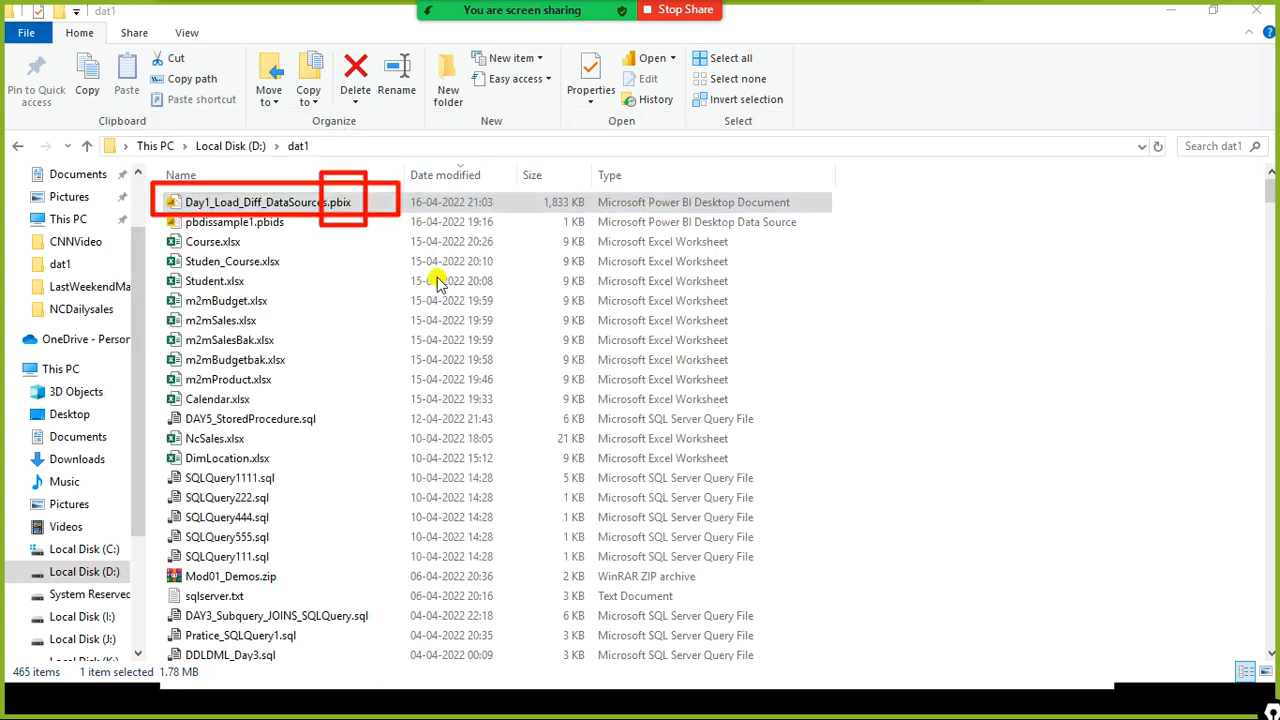
key("alt+Tab")
key("alt+Tab")
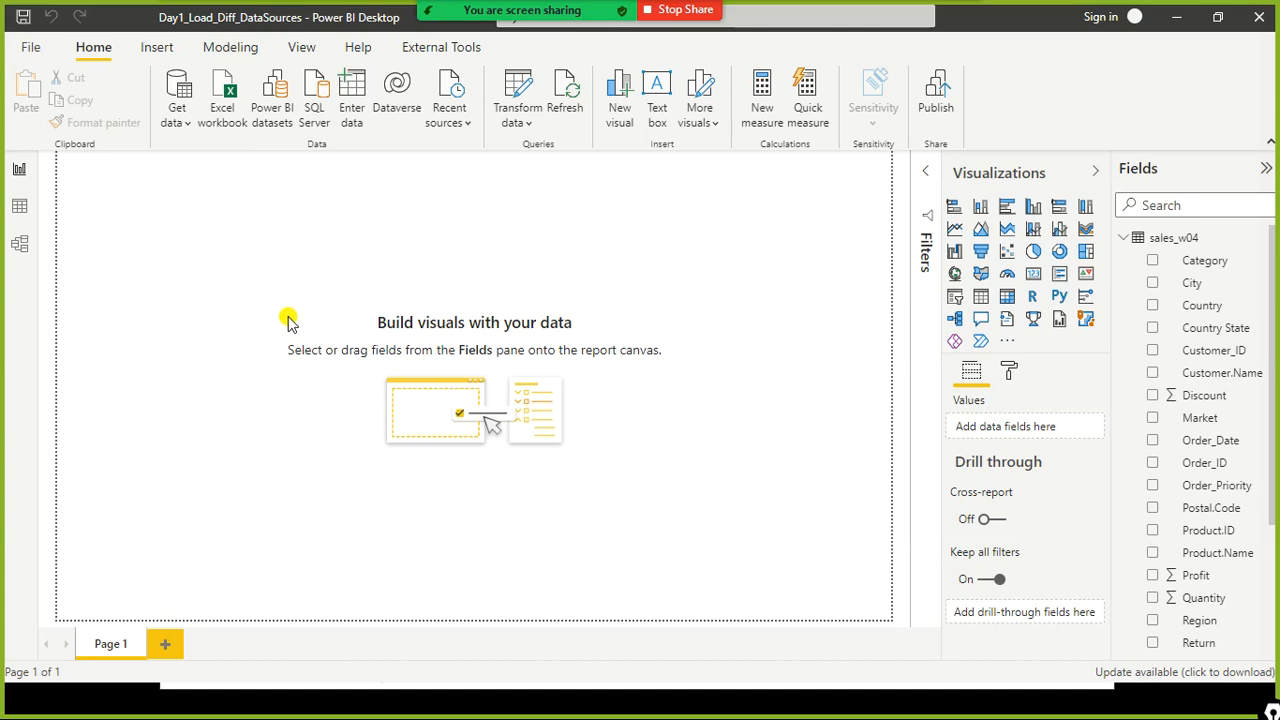
key("alt+Tab")
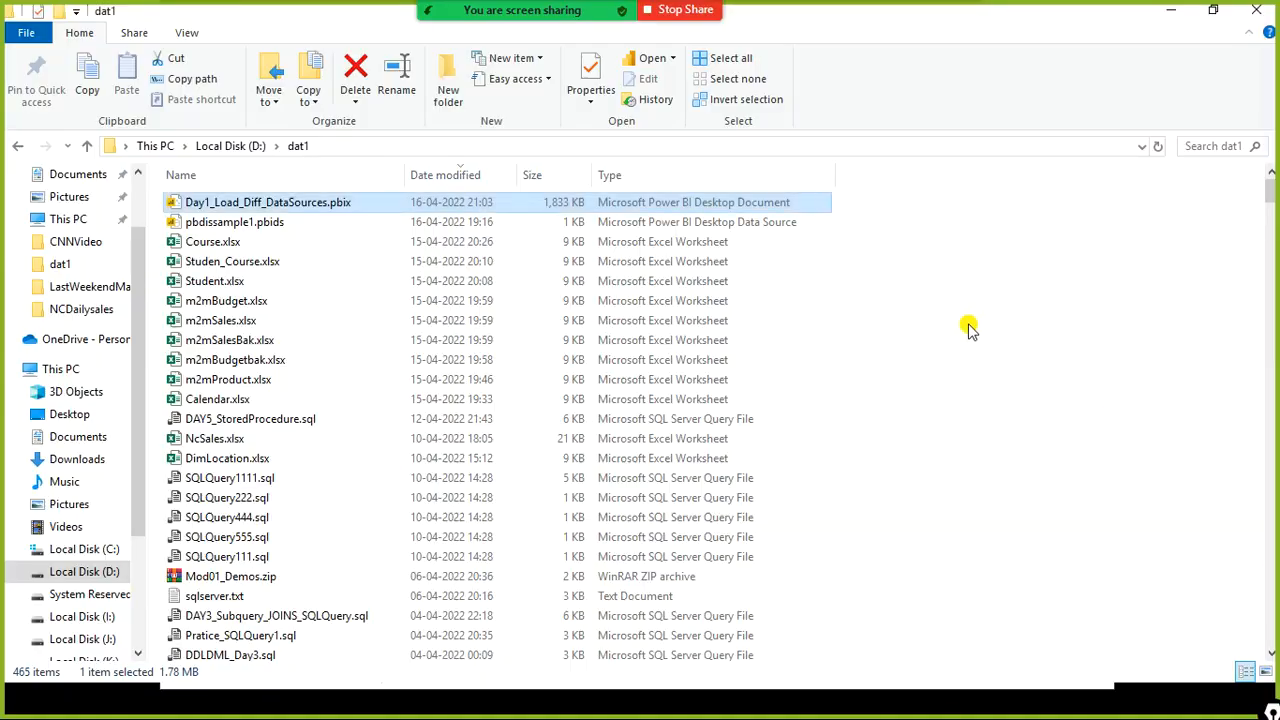
key("alt+Tab")
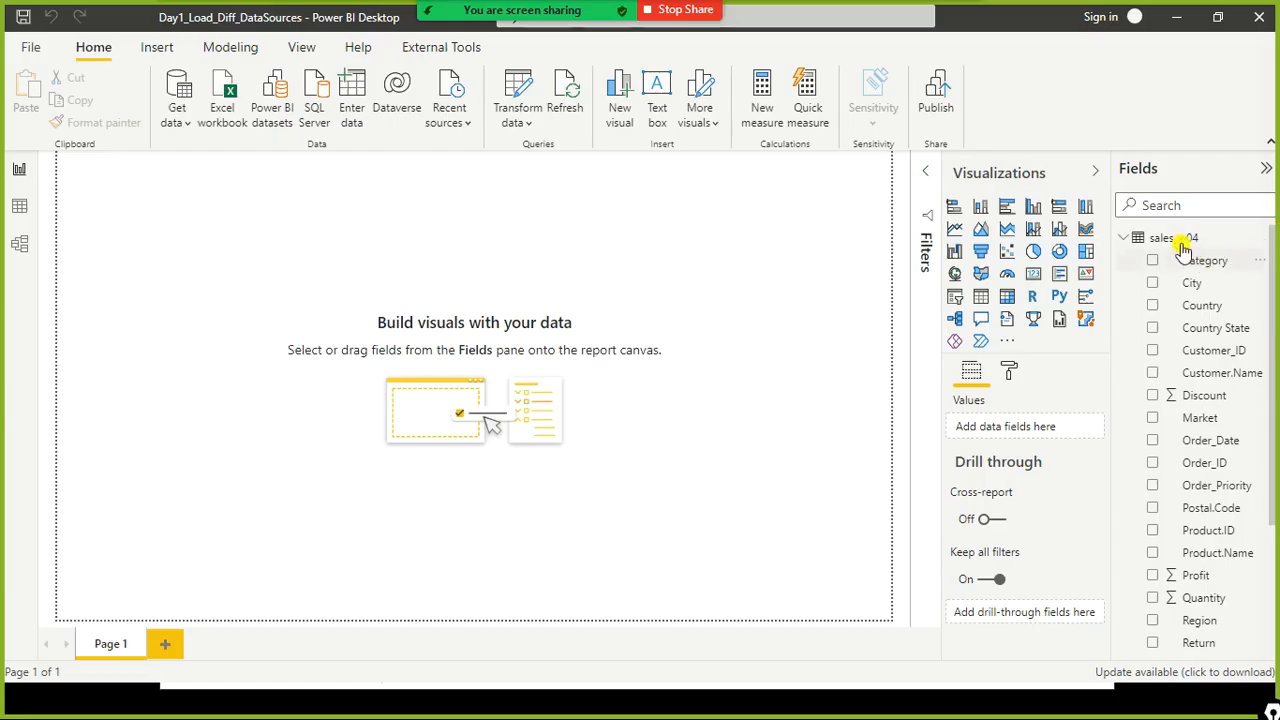
left_click_drag(1118, 224, 1252, 252)
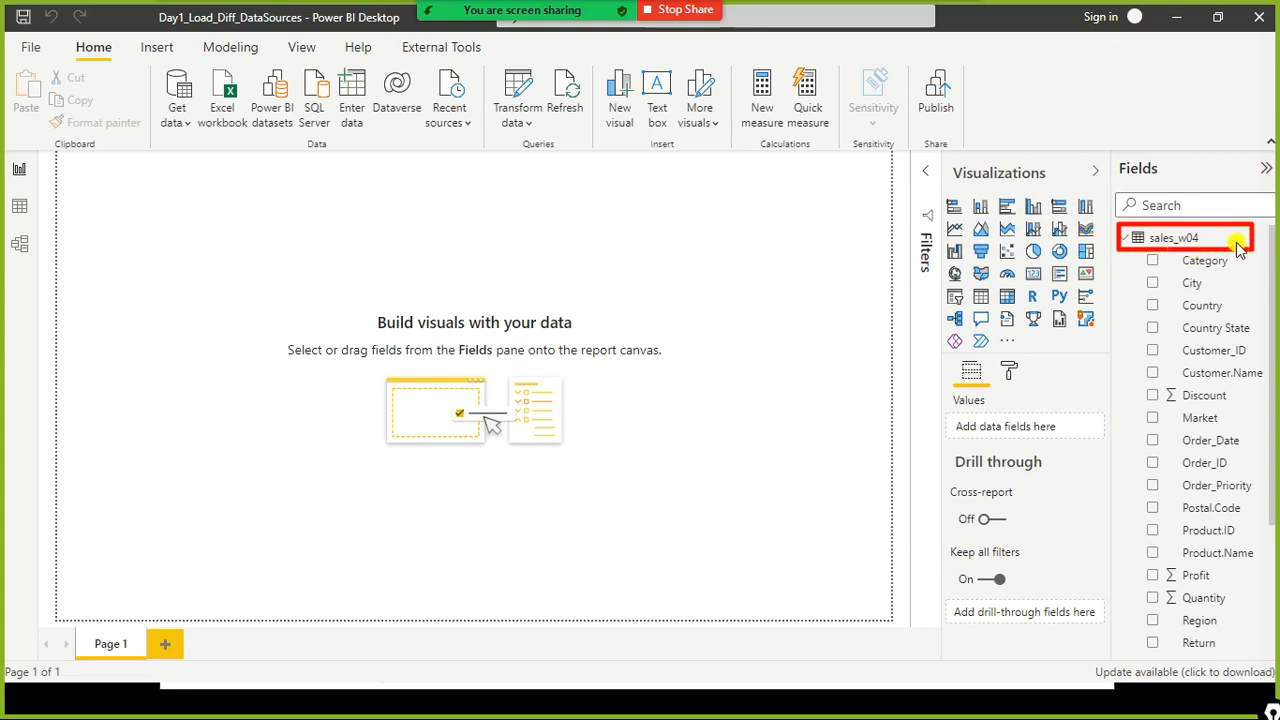
key("alt+Tab")
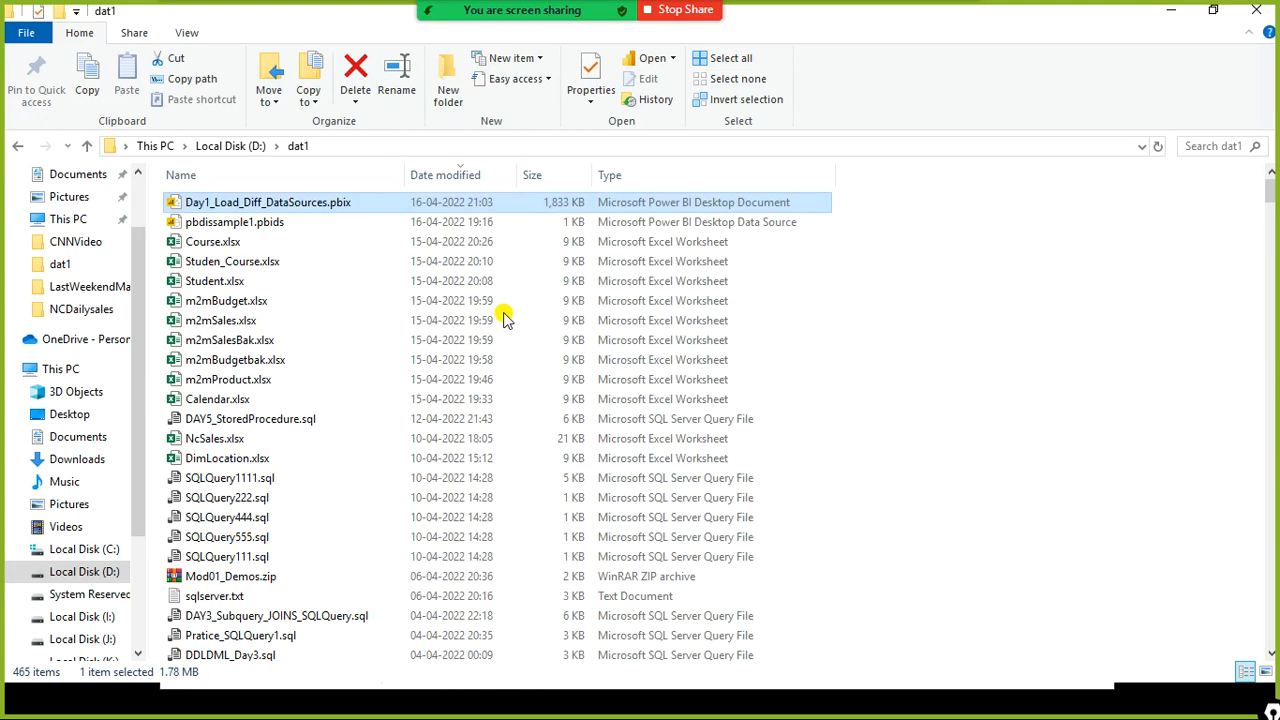
- Locate and select the sales_w04.csv source file in the dat1 folder
scroll(505, 318, "down", 3)
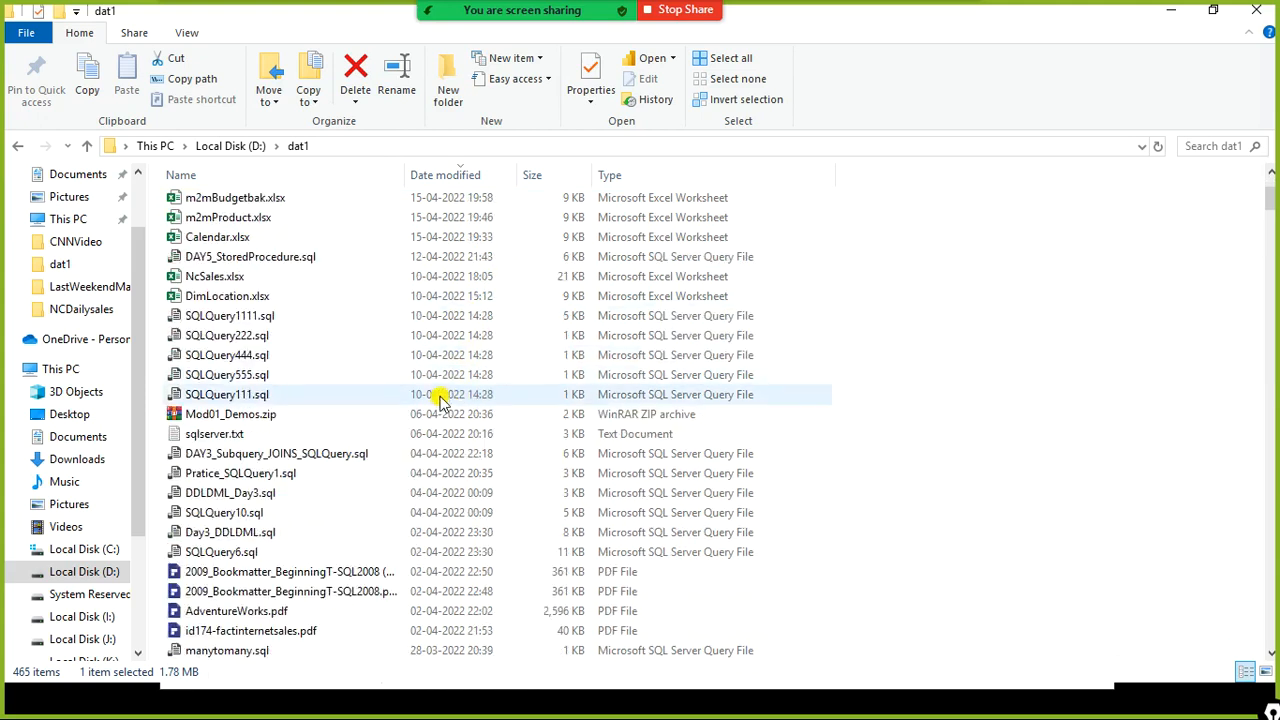
scroll(423, 430, "down", 2)
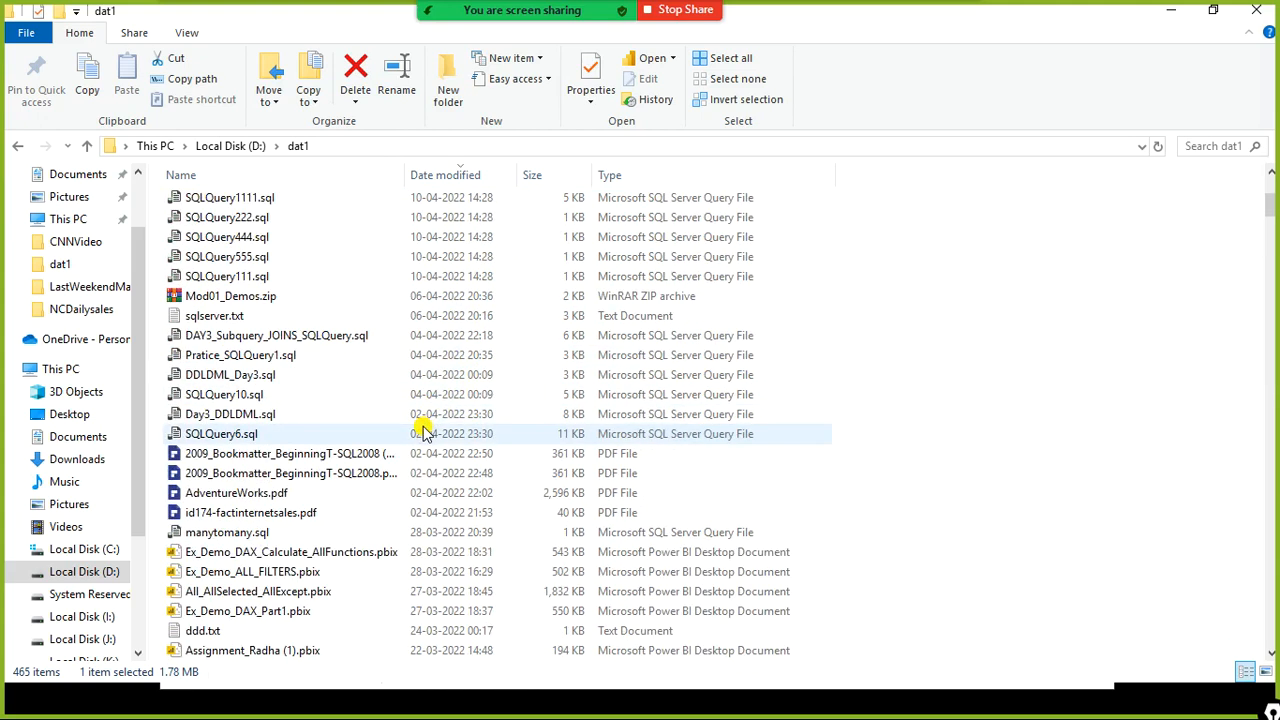
scroll(335, 423, "down", 5)
left_click(333, 419)
type("sa")
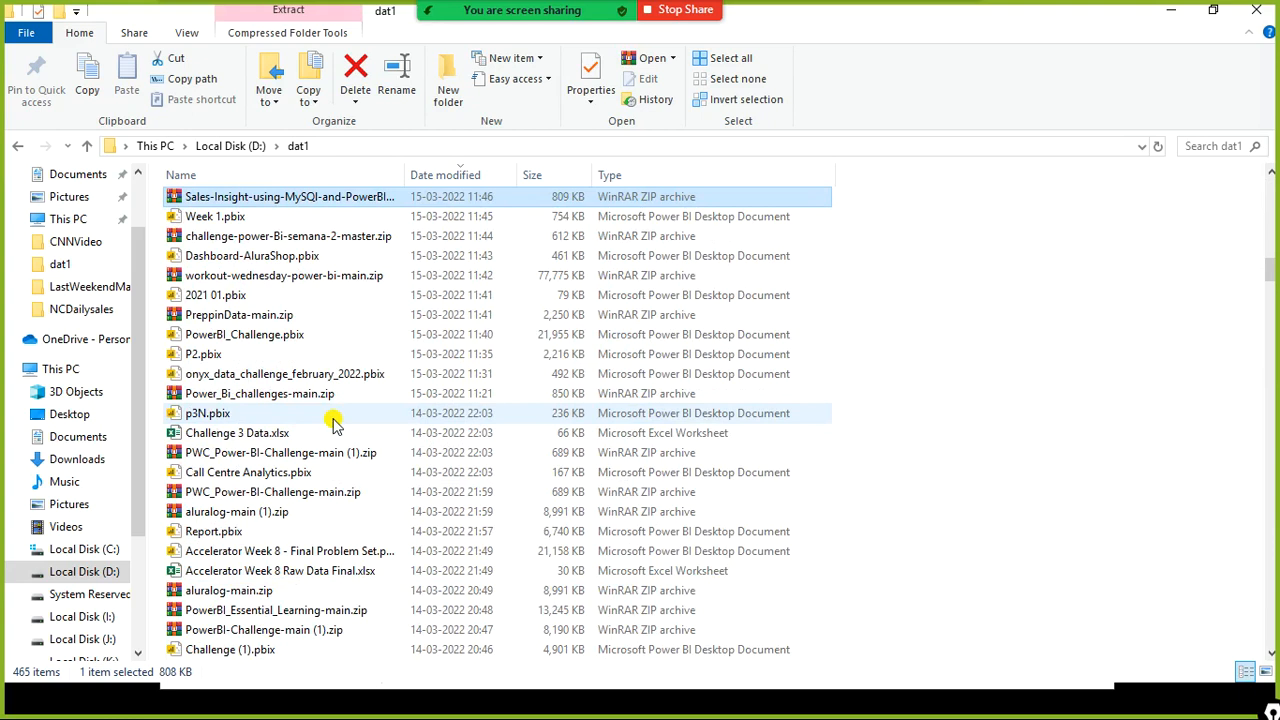
type("sa")
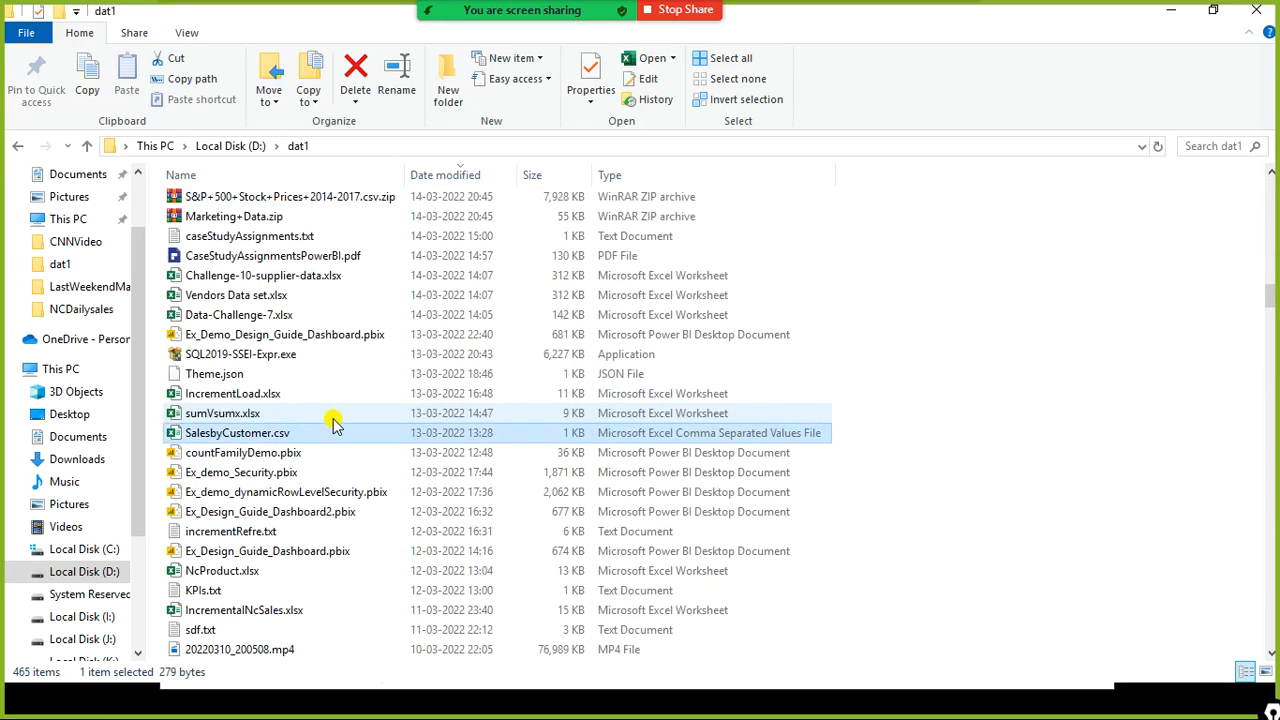
type("sa")
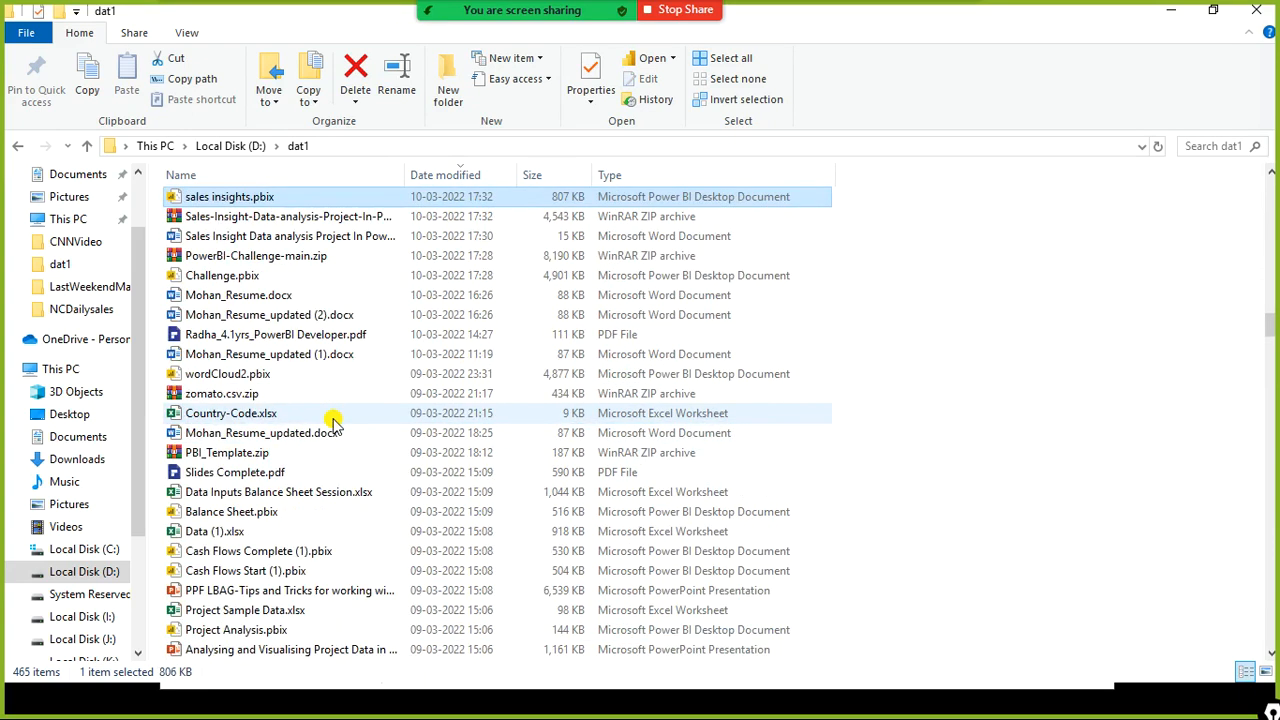
type("sa")
scroll(110, 630, "down", 2)
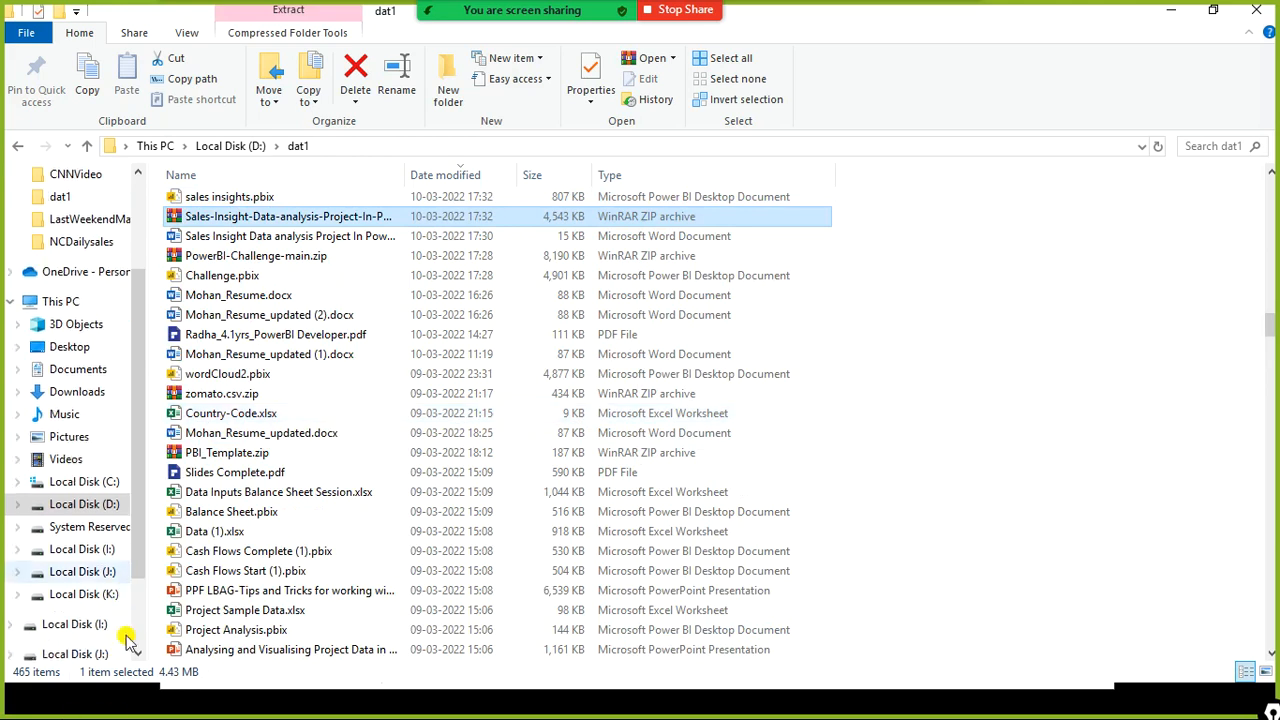
left_click(295, 533)
type("sales")
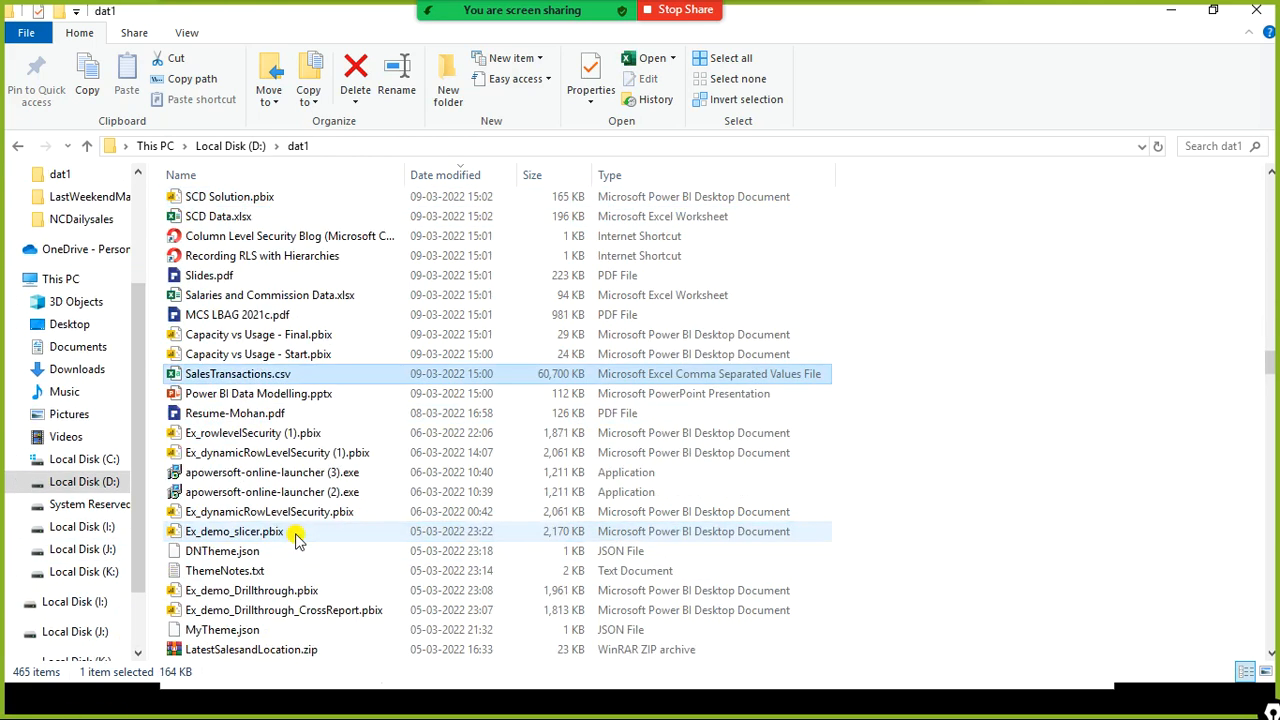
type("sales_")
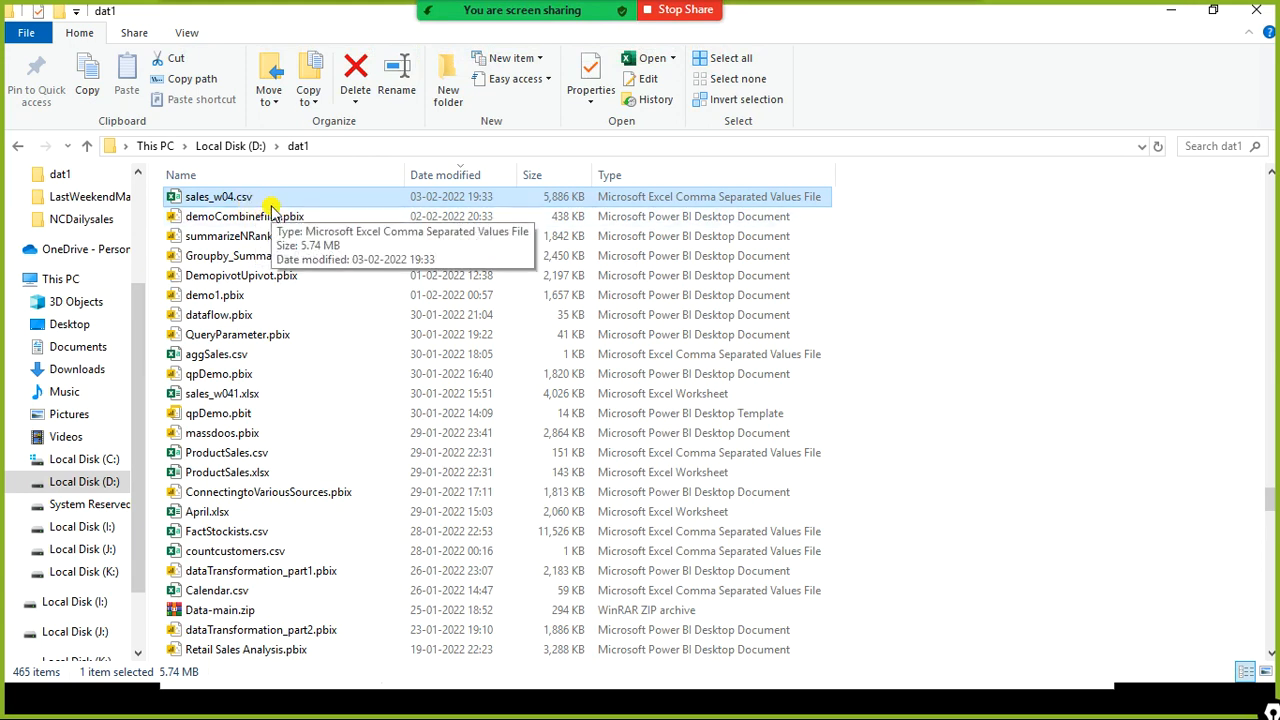
key("alt+Tab")
left_click(309, 201)
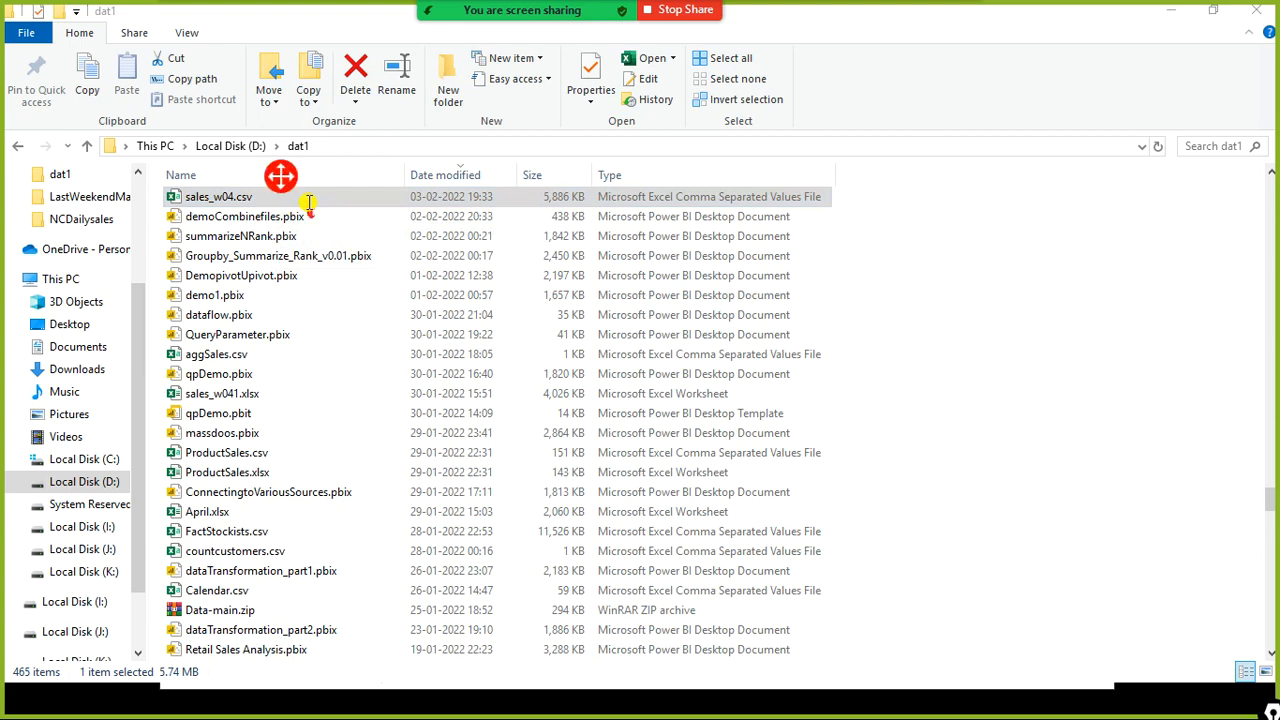
type("comma selperated !")
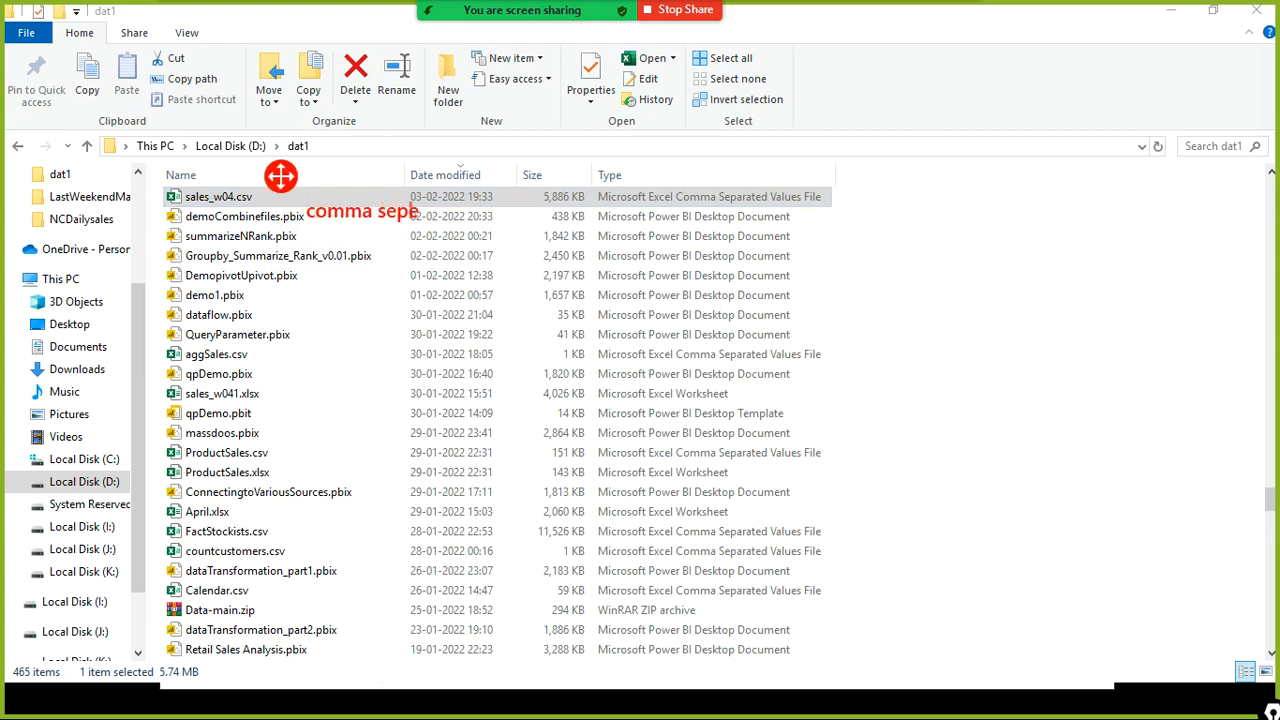
key("BackSpace")
key("BackSpace")
type("e")
key("BackSpace")
type("ye")
key("BackSpace")
key("BackSpace")
type("ue")
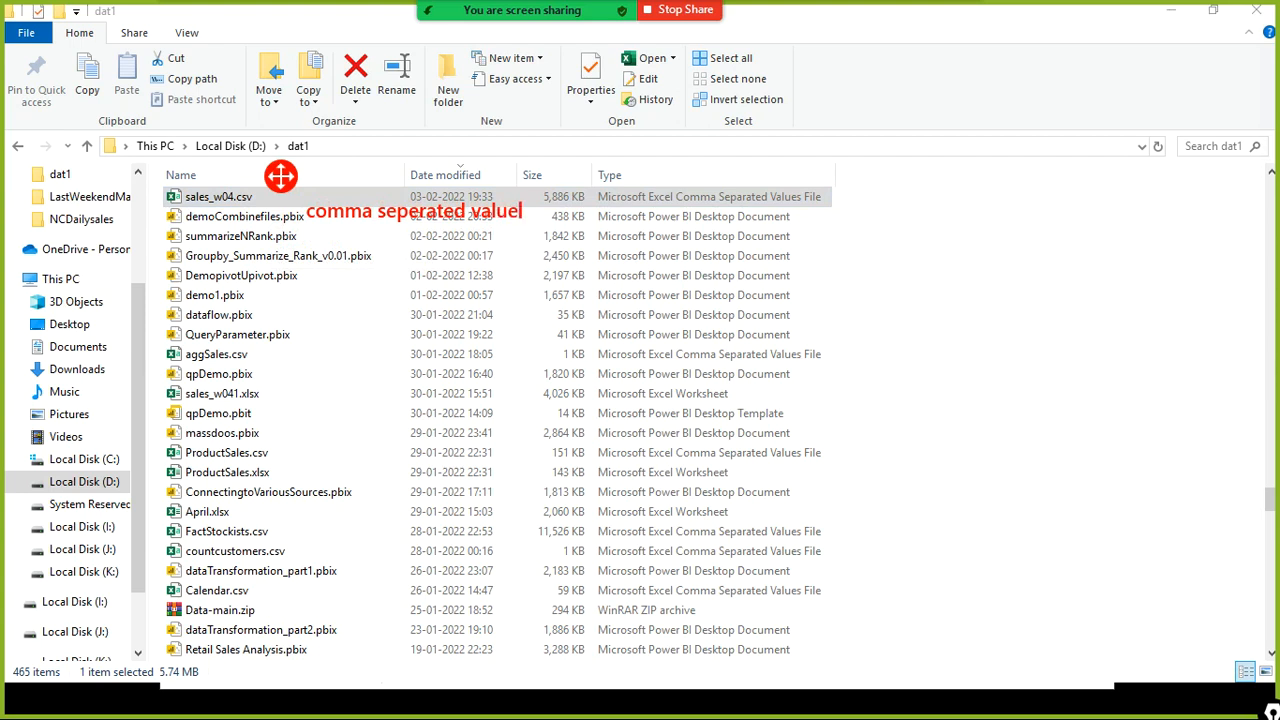
key("Home")
type(".csv exte")
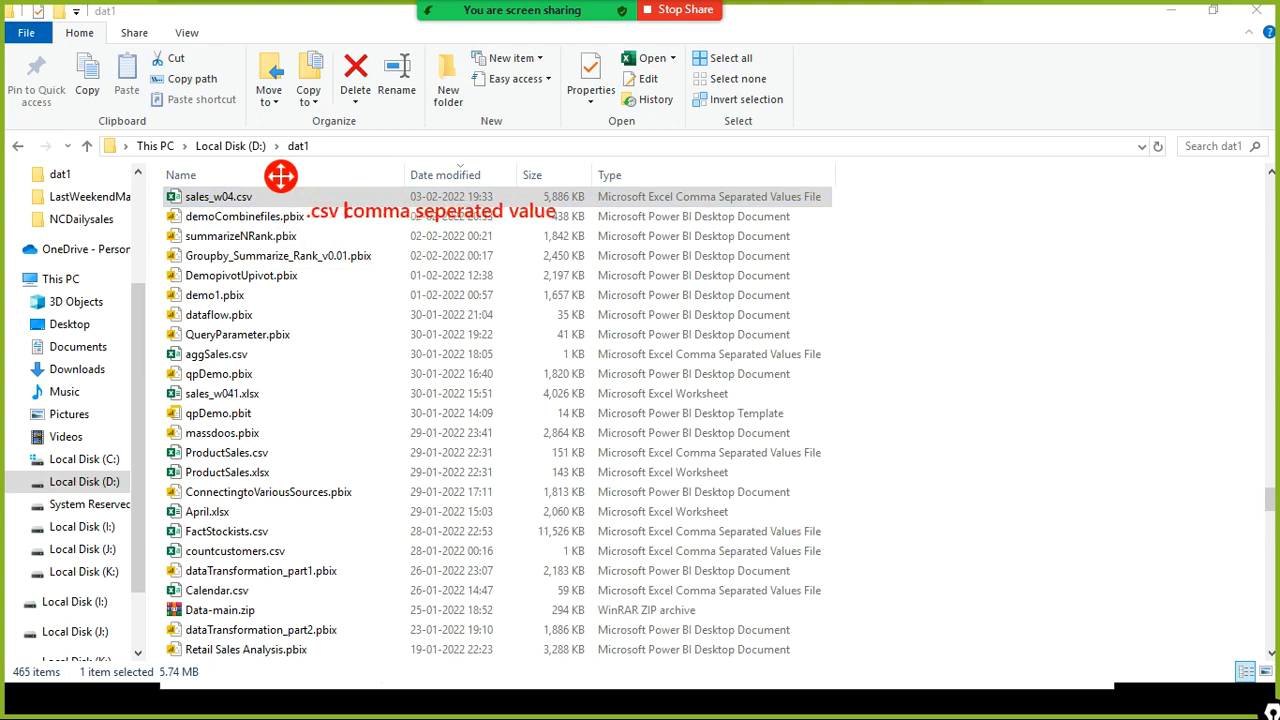
type("nsion")
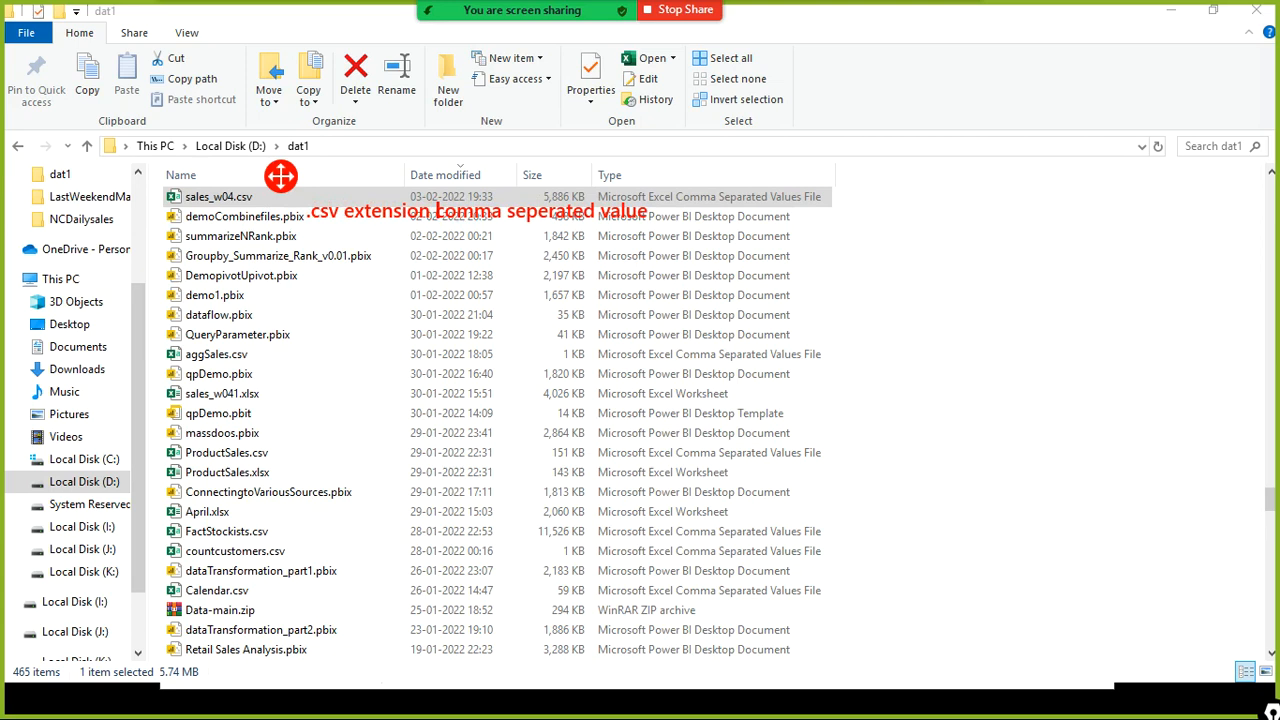
key("Home")
key("Right")
key("Right")
key("Right")
key("Right")
key("Right")
type("is the fl")
key("BackSpace")
type("ile extension ")
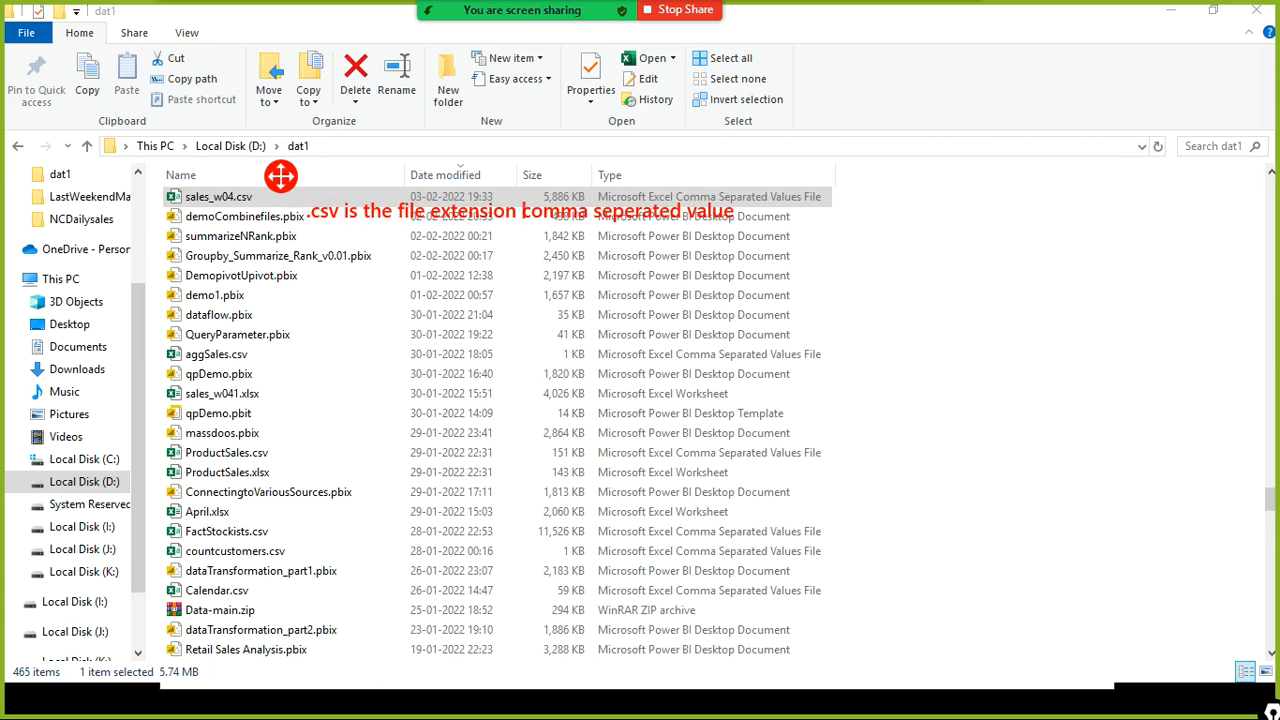
type("- its")
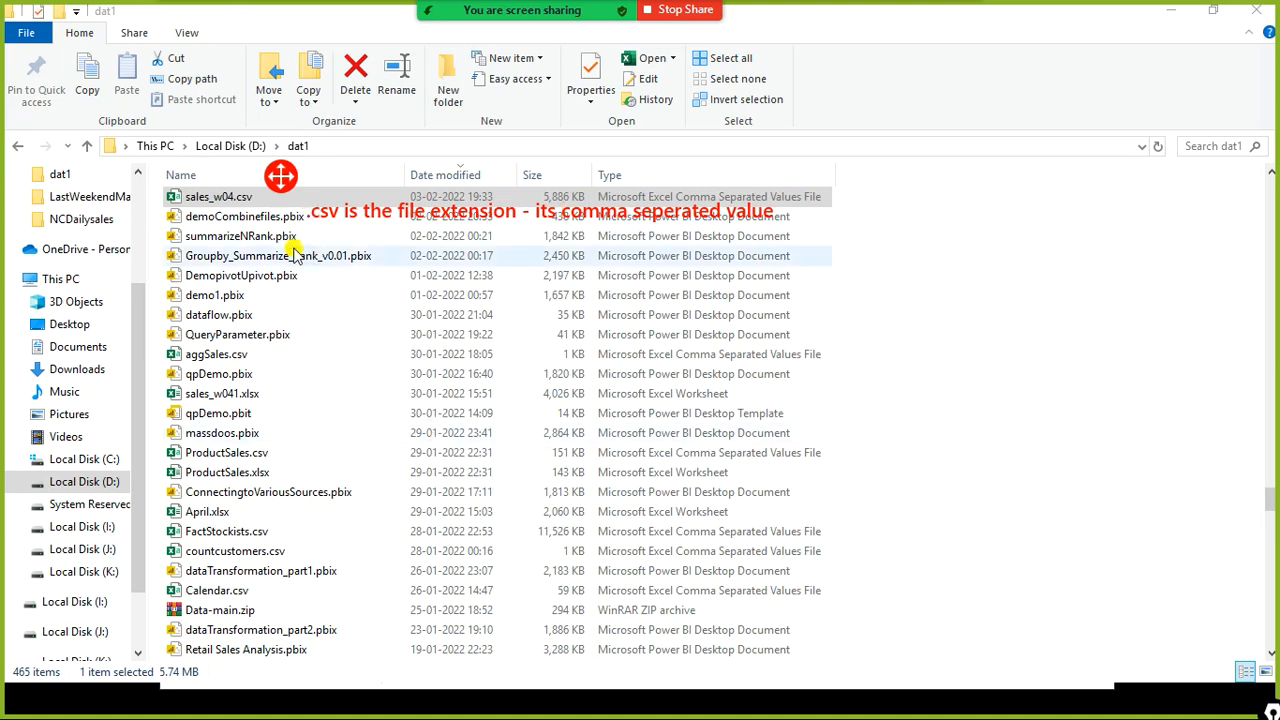
- Open sales_w04.csv in Notepad and maximize the window to view its comma-separated contents
right_click(248, 199)
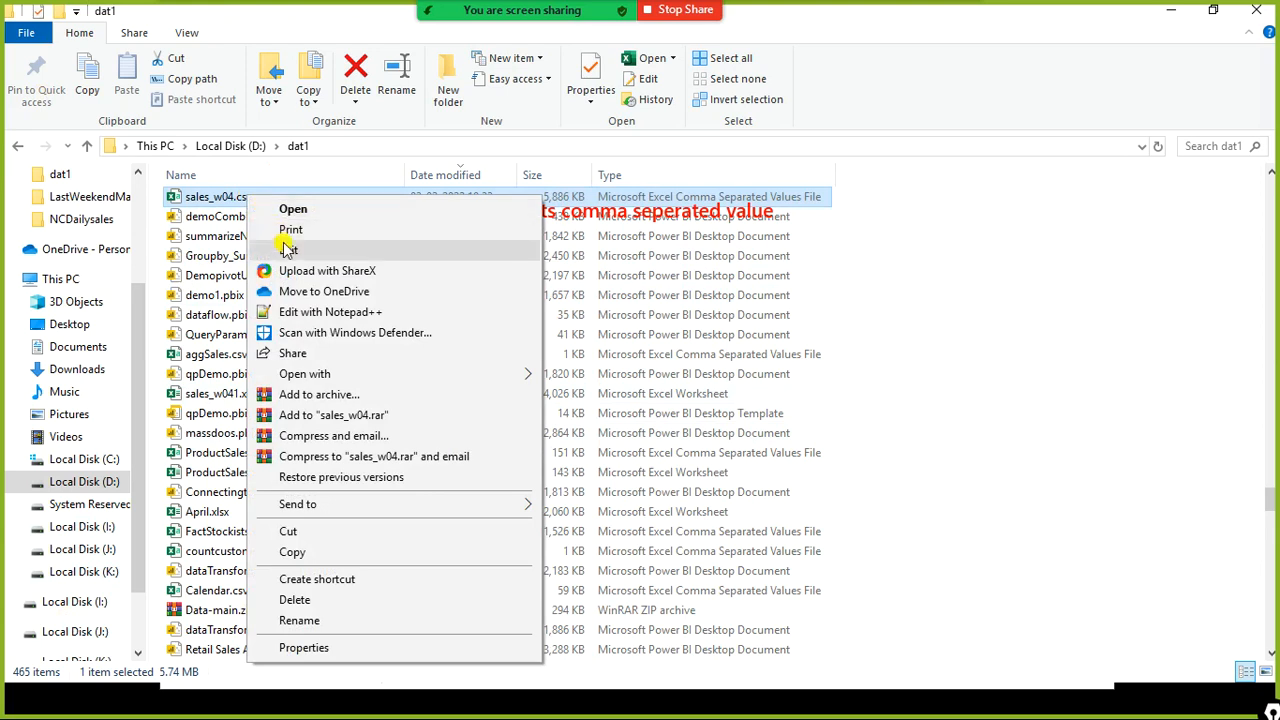
left_click(287, 247)
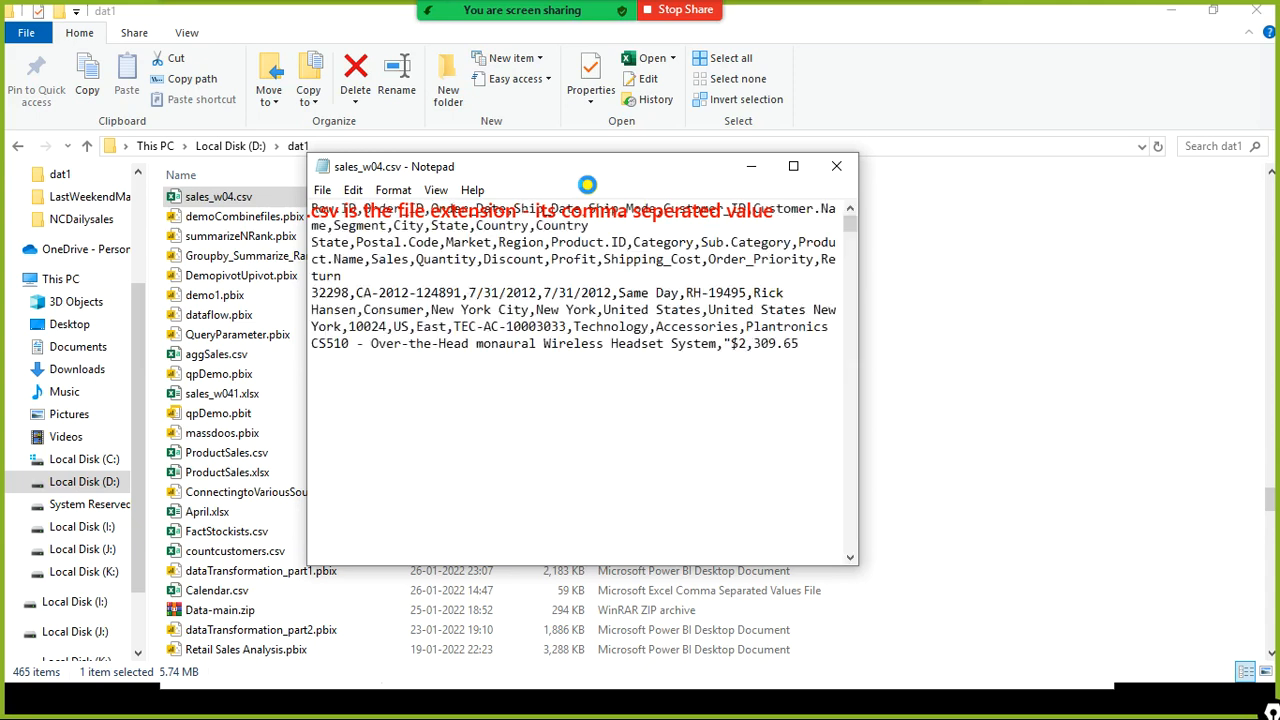
left_click_drag(608, 176, 845, 297)
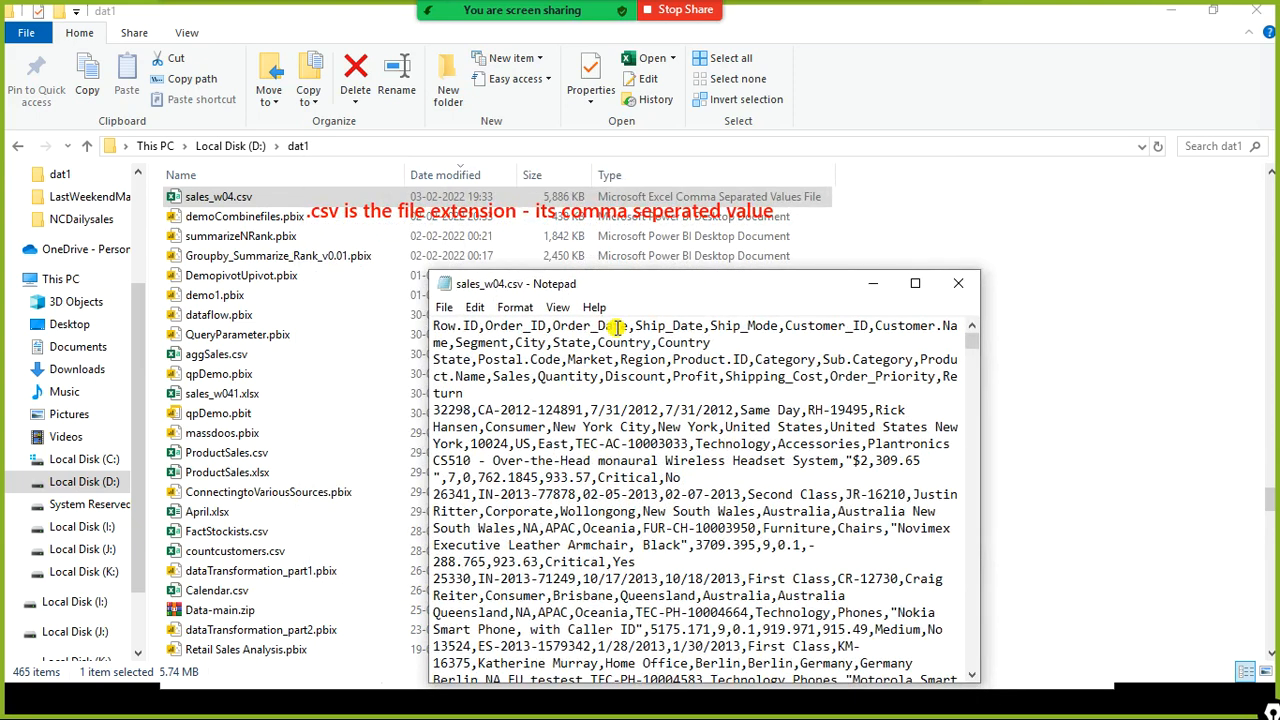
double_click(916, 287)
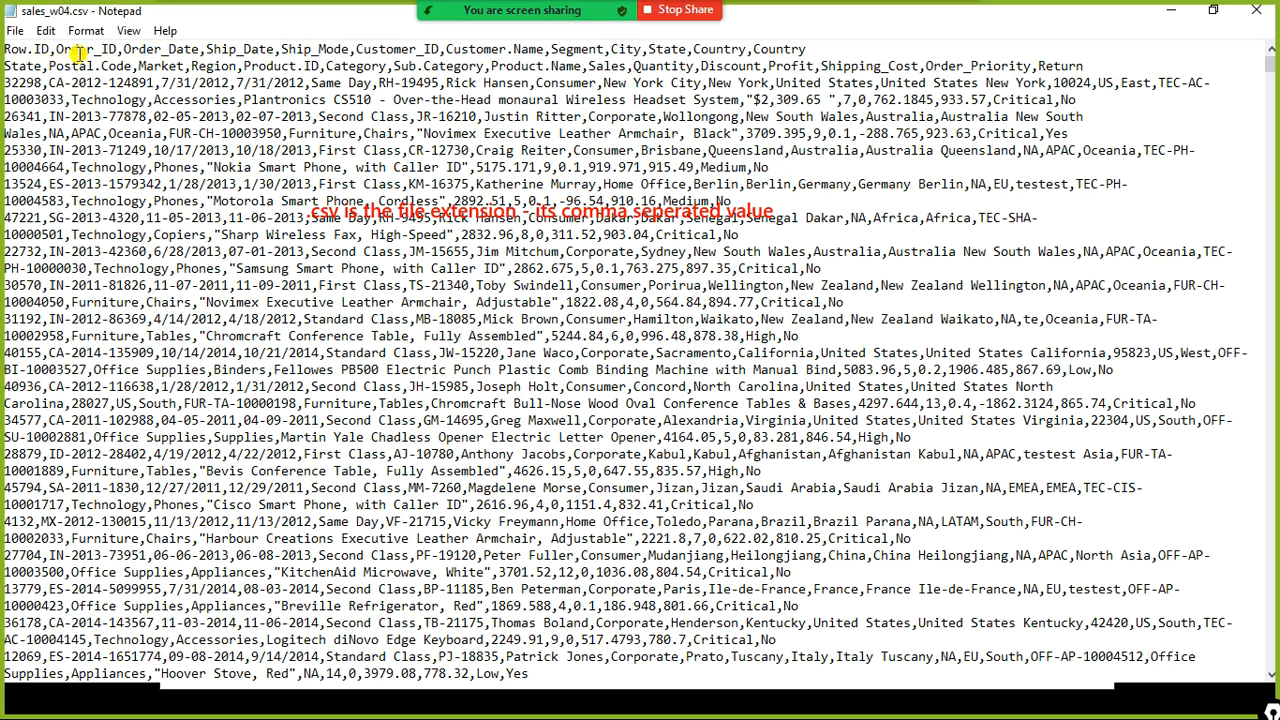
- Edit the delimiters between Row.ID, Order_ID and Order_Date in the header row, trying pipes and spaces before restoring commas
left_click_drag(56, 51, 48, 53)
left_click(417, 212)
left_click_drag(50, 50, 57, 51)
key("Delete")
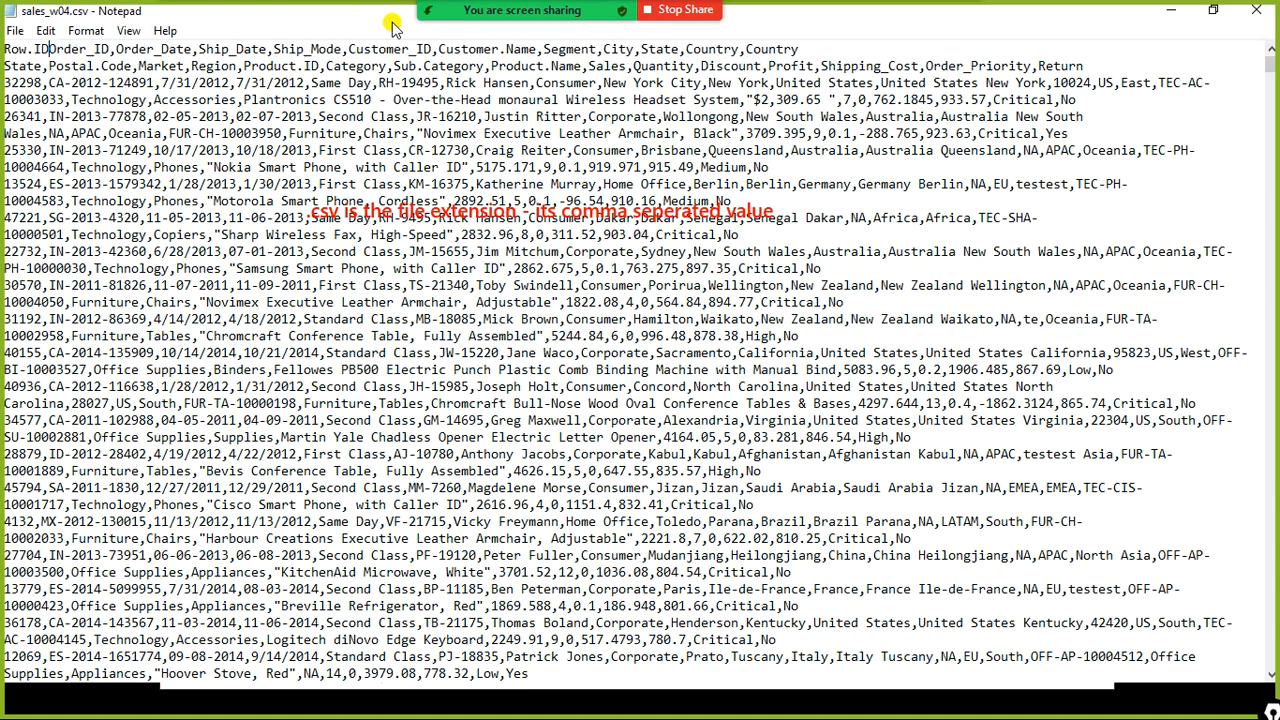
type("|")
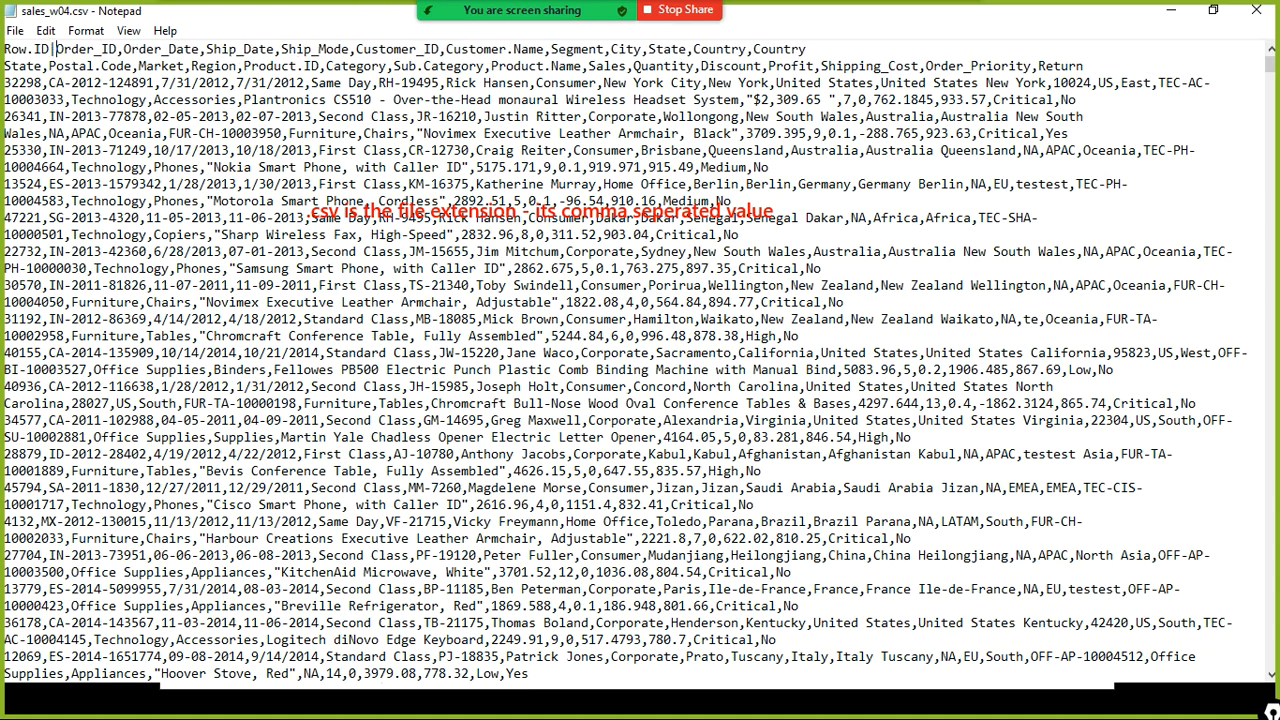
key("shift+Left")
key("Right")
key("Right")
key("Left")
key("shift+Left")
key("Right")
key("shift+Left")
key("Right")
type("|")
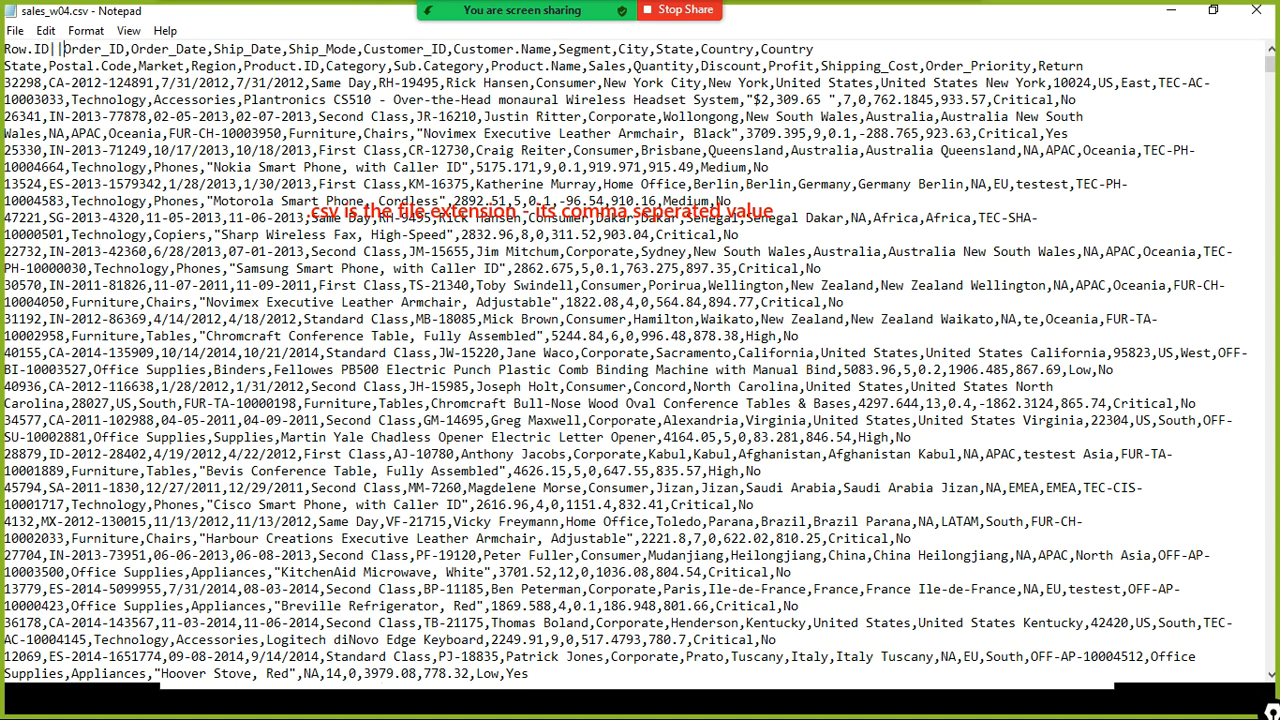
key("BackSpace")
key("BackSpace")
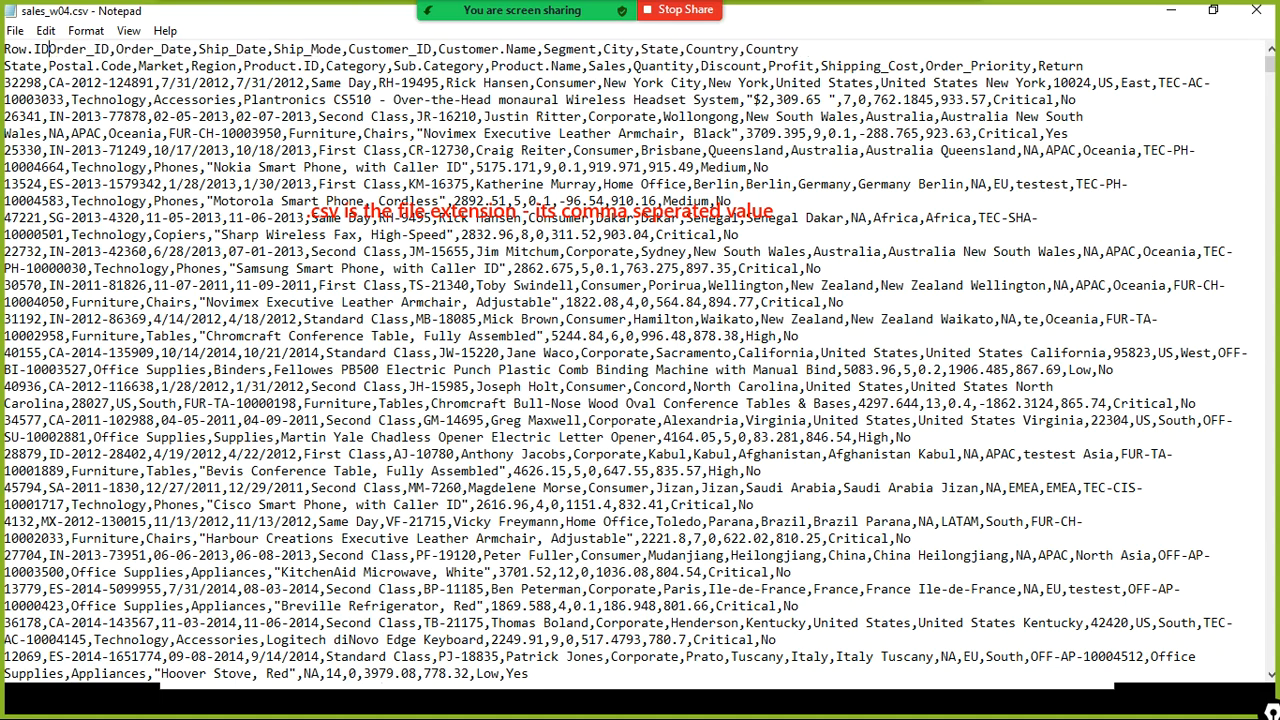
key("Right")
key("Right")
key("Right")
key("Right")
key("Right")
key("Right")
key("Right")
key("Right")
key("Delete")
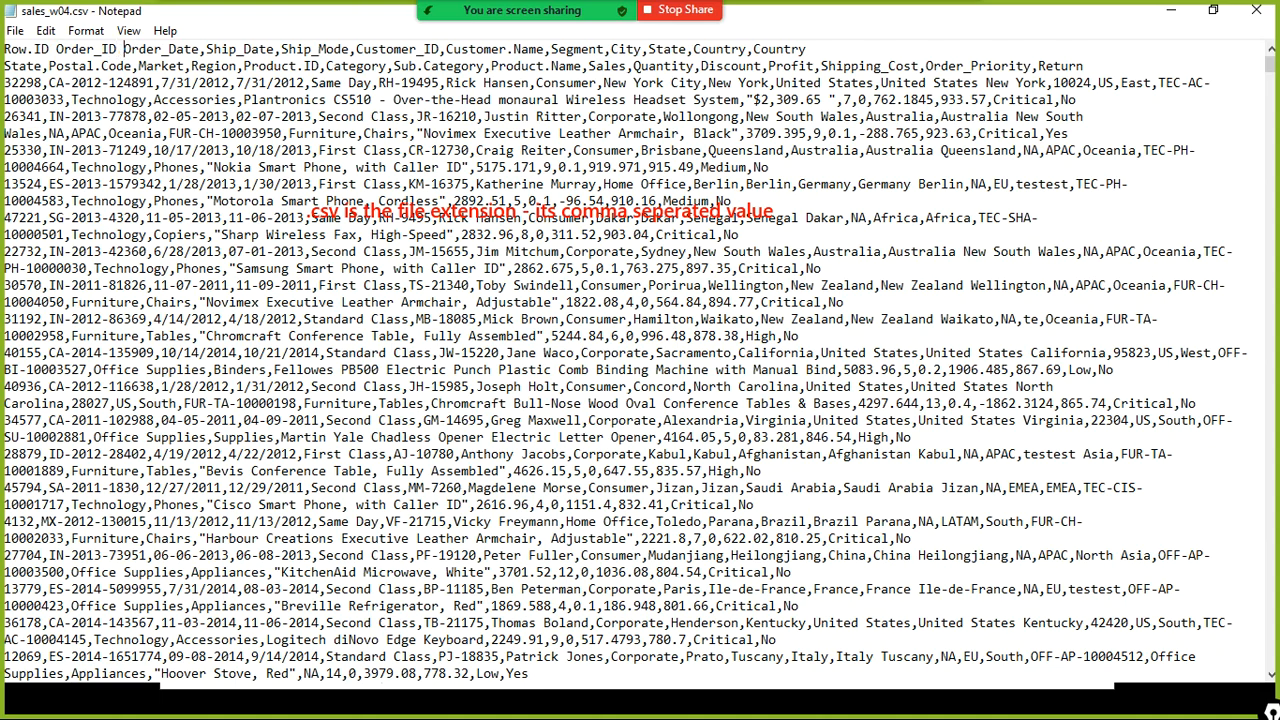
key("Left")
key("Left")
key("Left")
key("BackSpace")
left_click_drag(109, 49, 70, 49)
left_click(117, 49)
key("Right")
key("Left")
key("Left")
key("Left")
key("Left")
key("Right")
key("Right")
key("BackSpace")
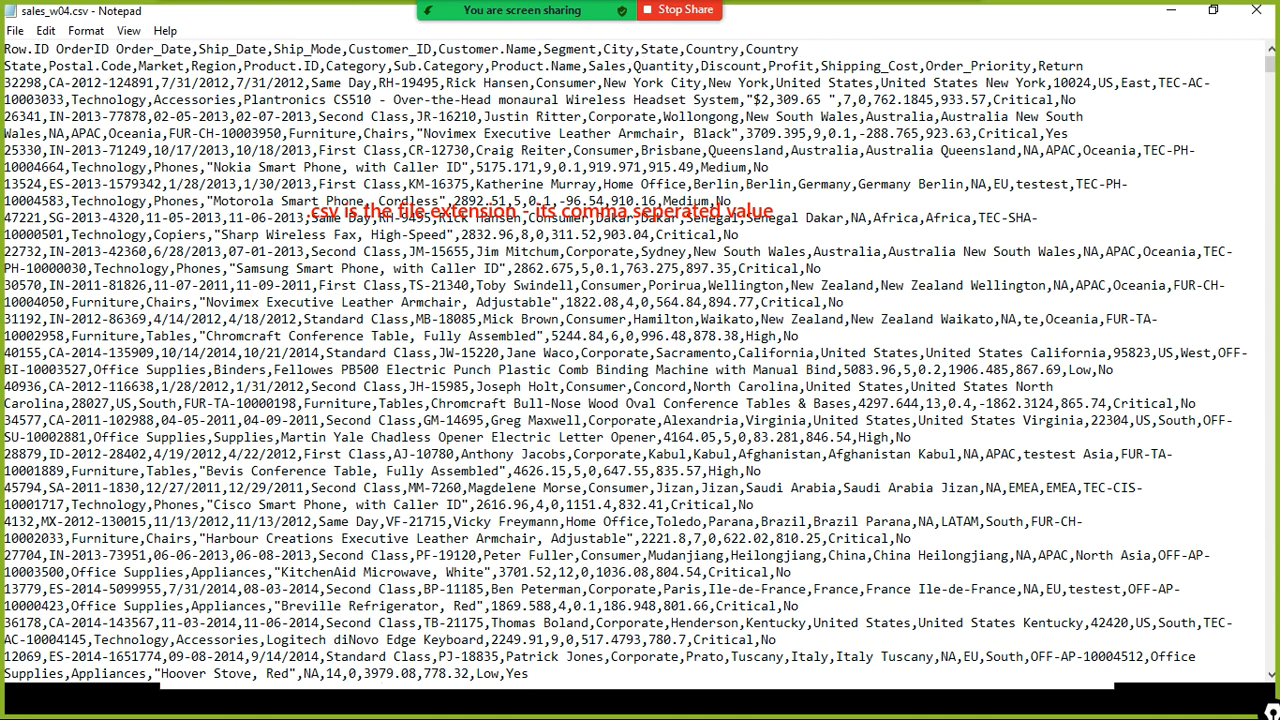
type("_")
key("Left")
key("Left")
key("Left")
key("Left")
key("Left")
key("Left")
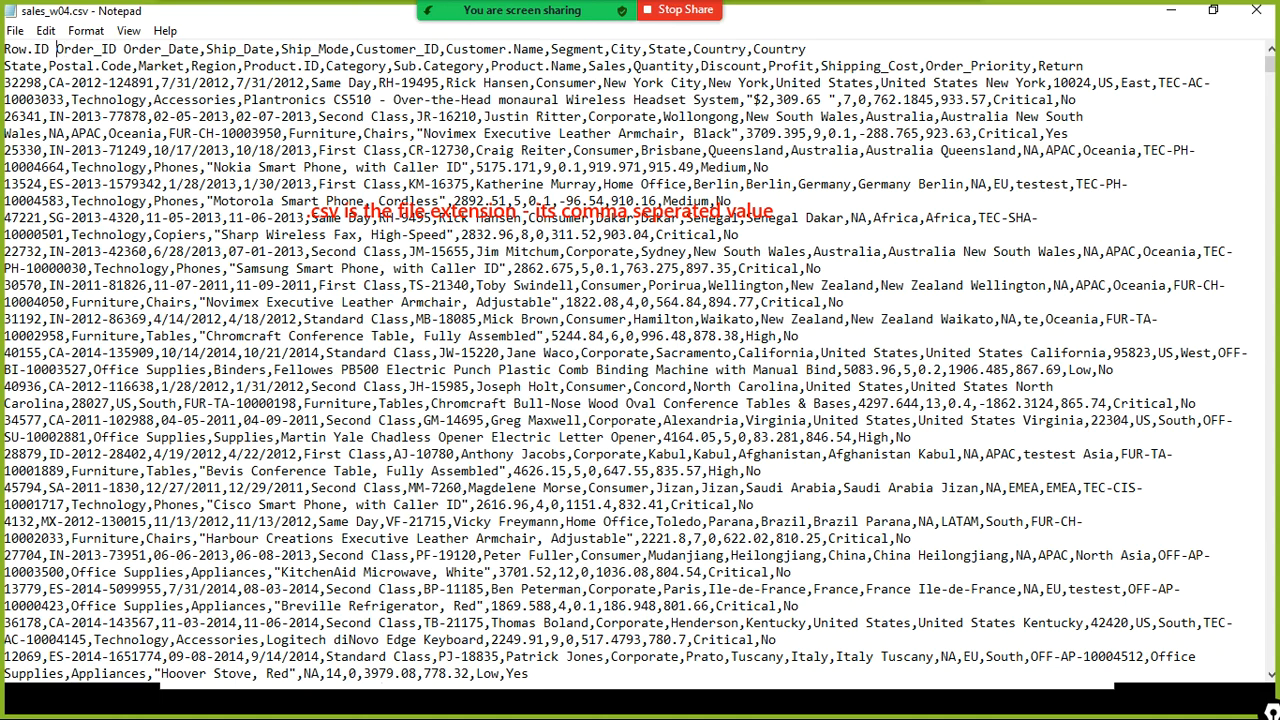
key("BackSpace")
type(",")
key("Right")
key("Right")
key("Right")
key("Right")
key("Right")
key("Right")
key("Right")
key("Right")
type(",")
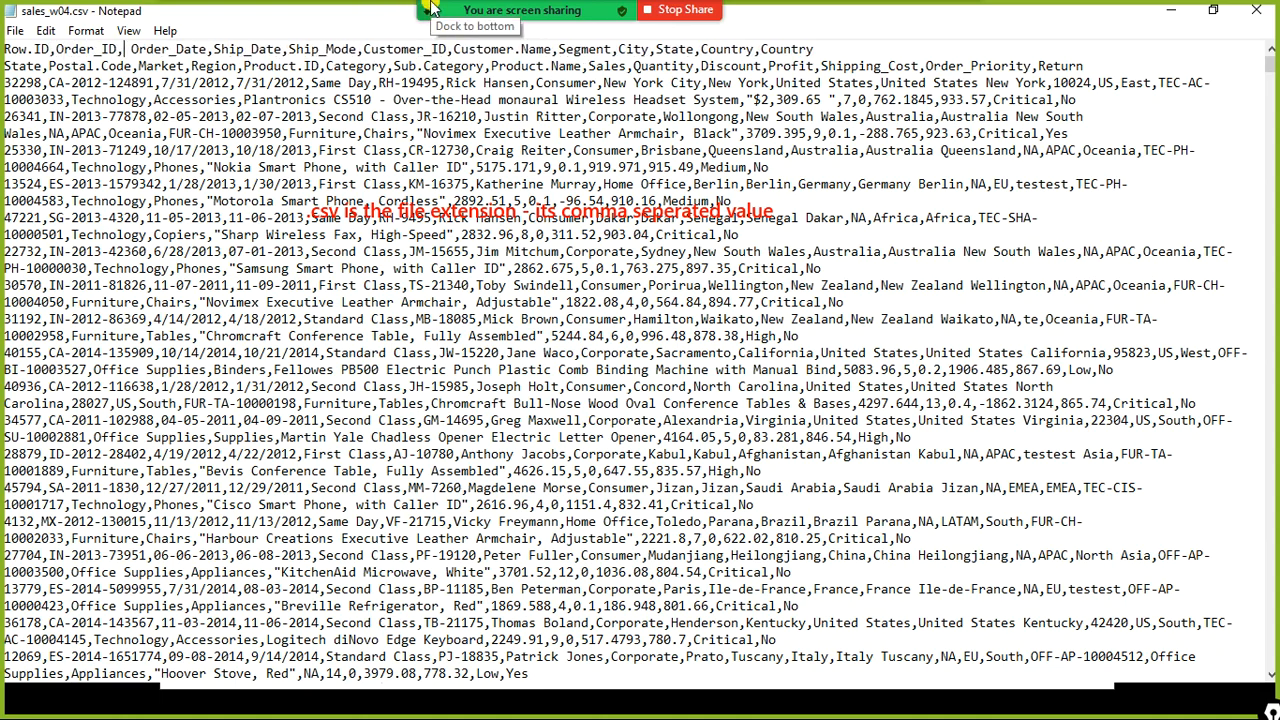
key("Delete")
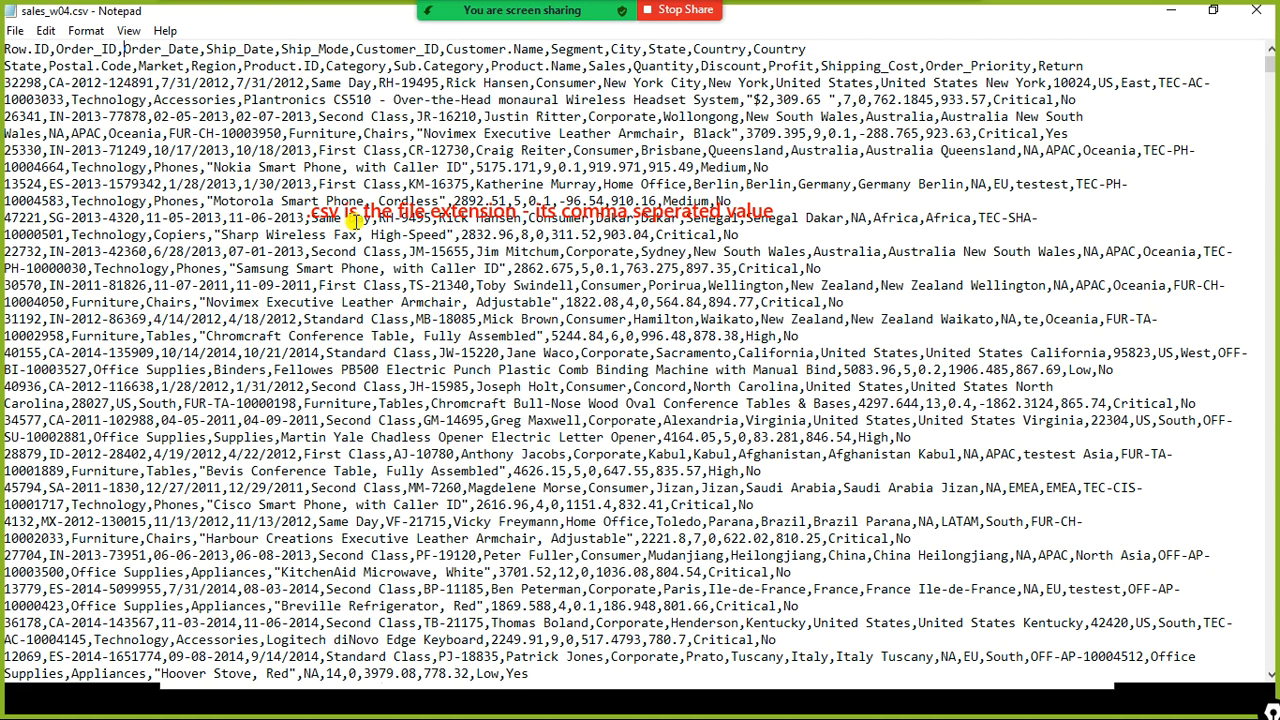
- Minimize Notepad and File Explorer to return to the Power BI report
left_click(1170, 17)
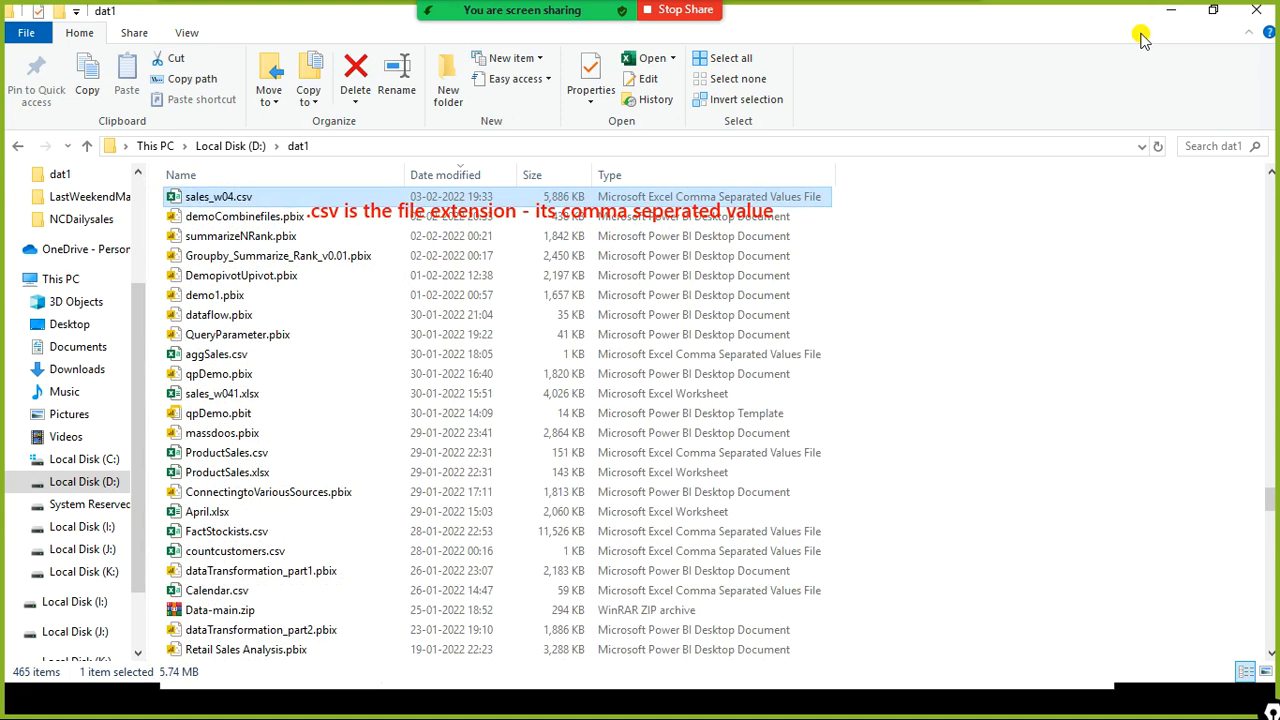
left_click(1171, 11)
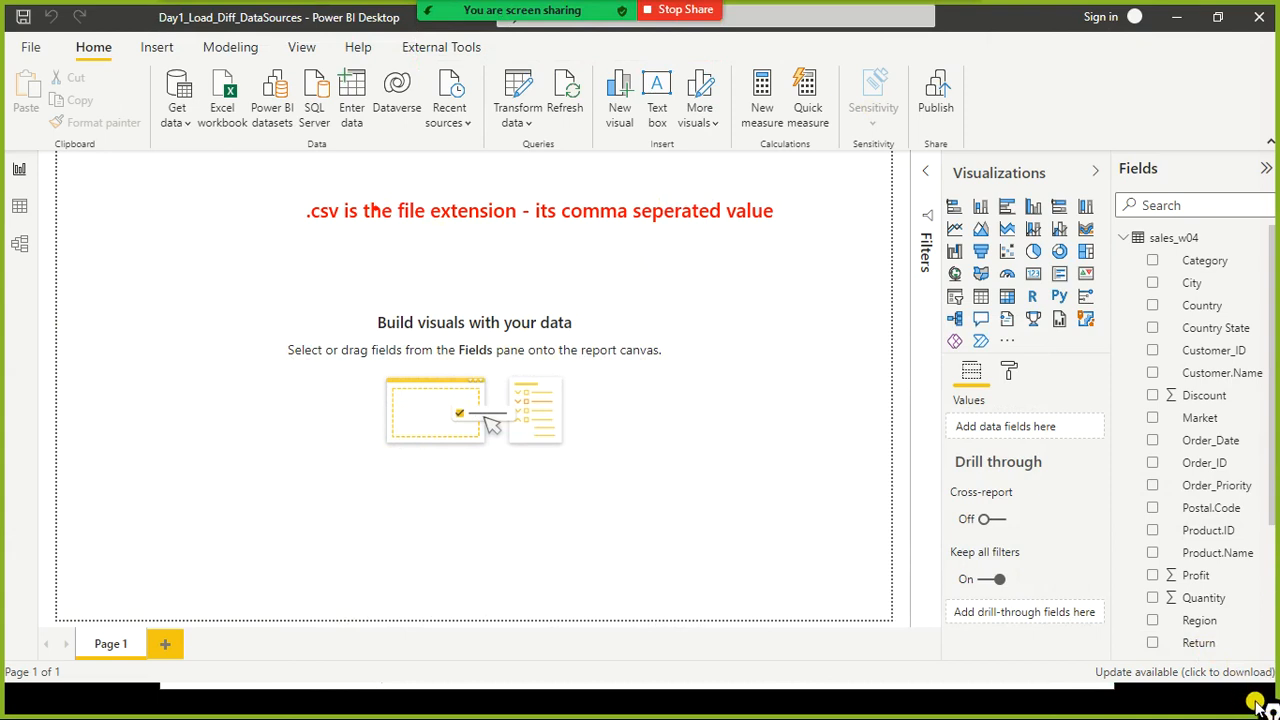
left_click_drag(1271, 712, 1256, 584)
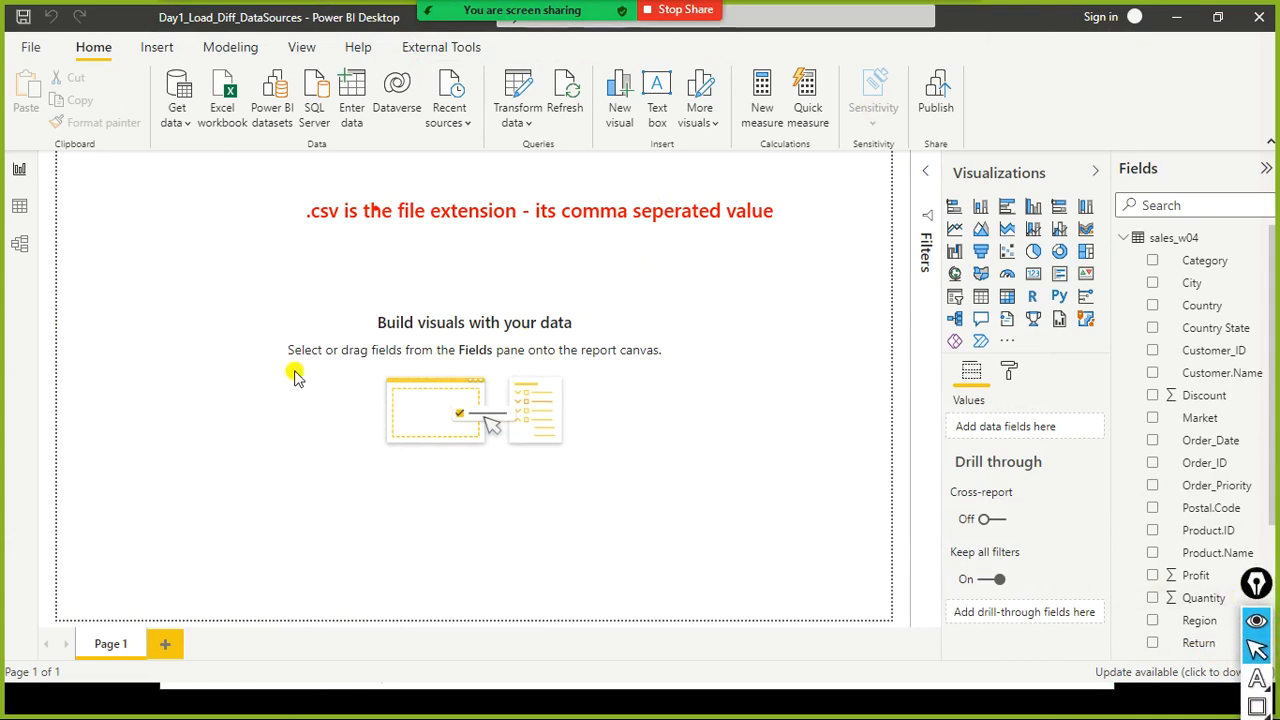
key("ctrl+shift+7")
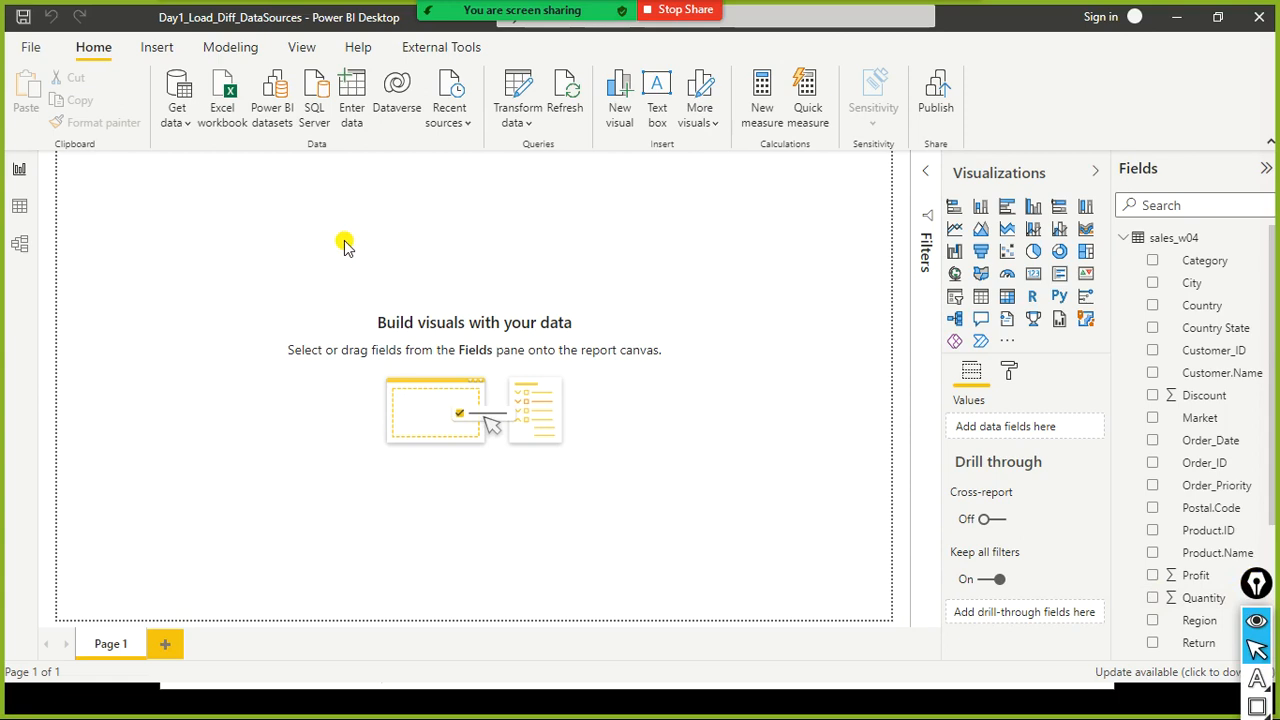
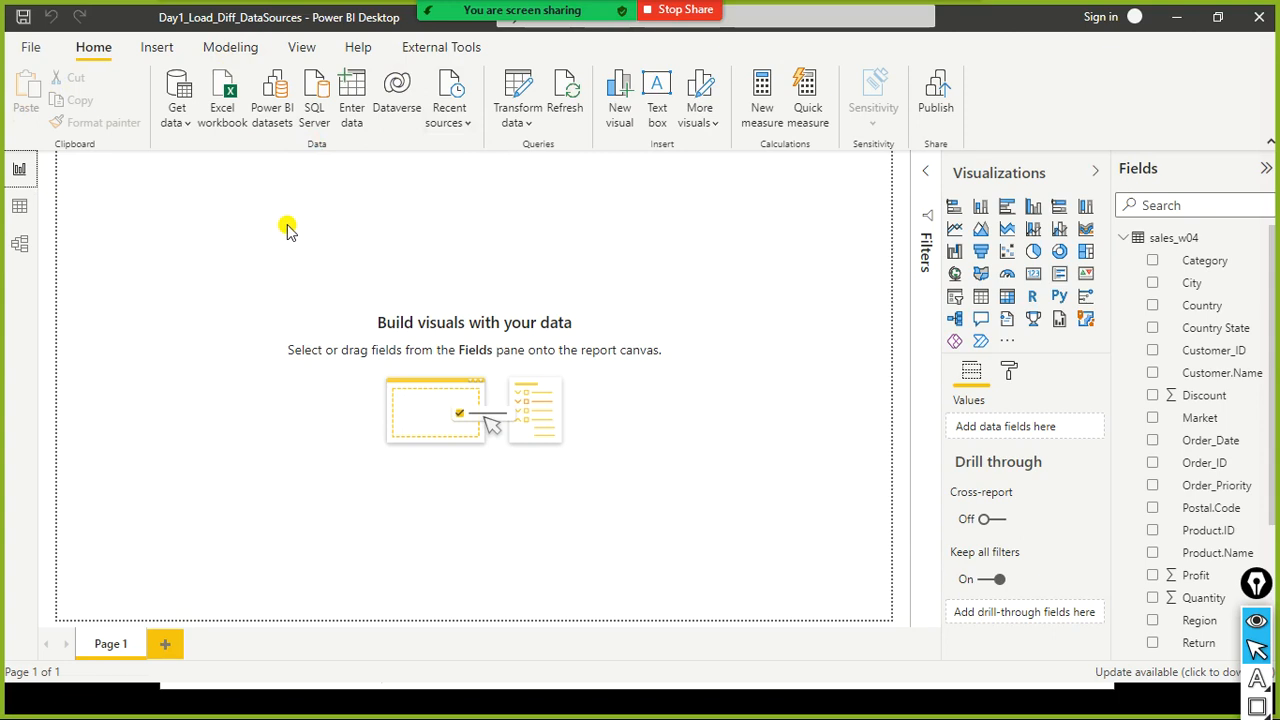
key("ctrl+shift+a")
mouse_move(171, 180)
left_mouse_down()
mouse_move(22, 173)
mouse_move(37, 174)
left_mouse_up()
left_click_drag(149, 284, 40, 247)
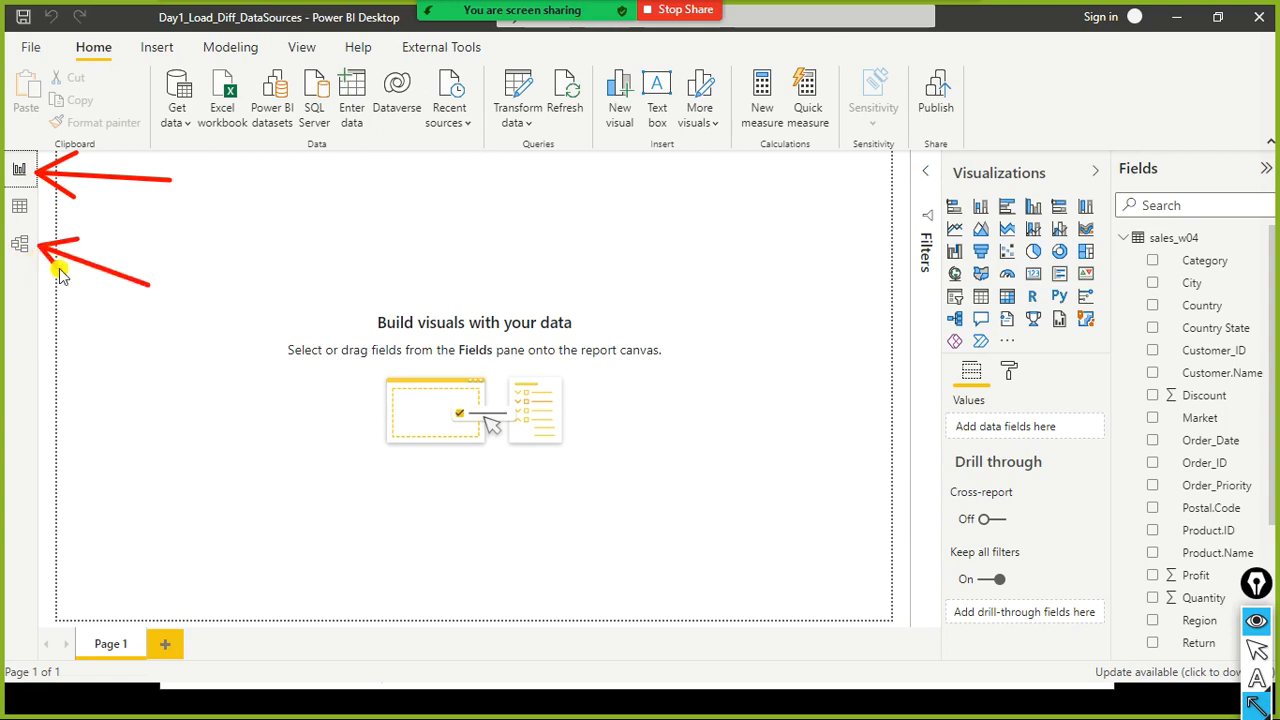
left_click_drag(505, 280, 512, 140)
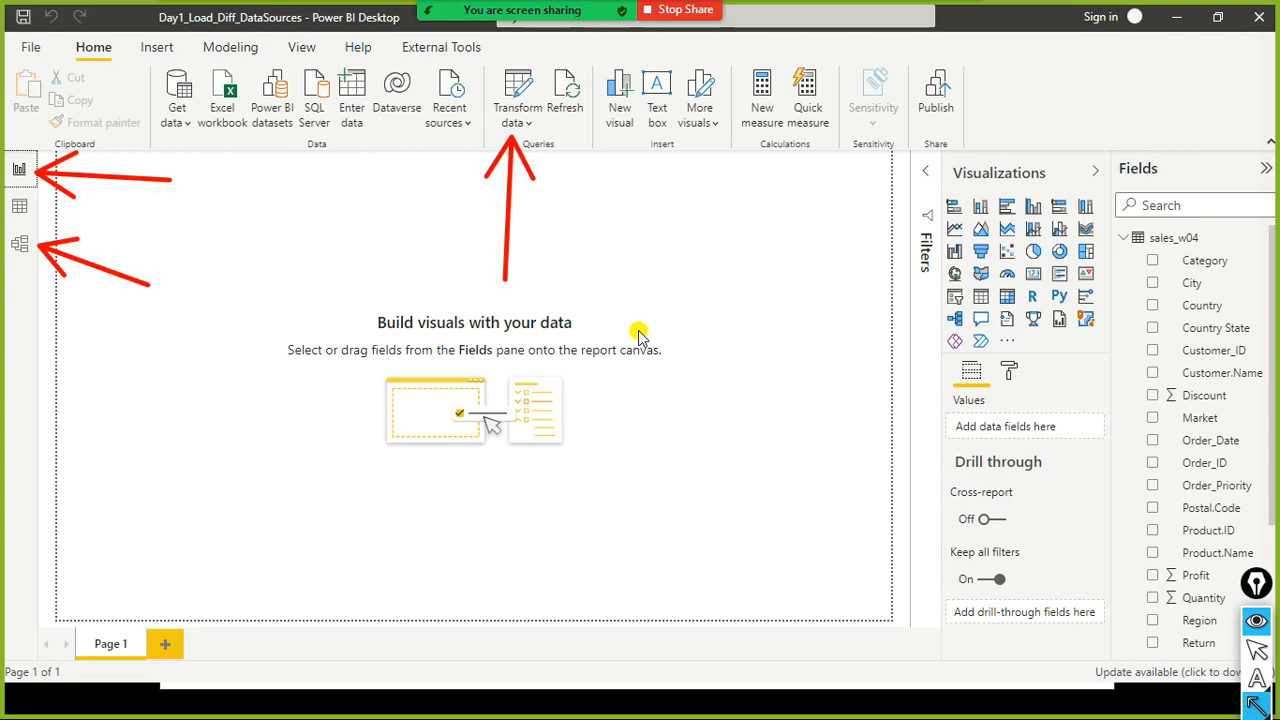
key("ctrl+shift+7")
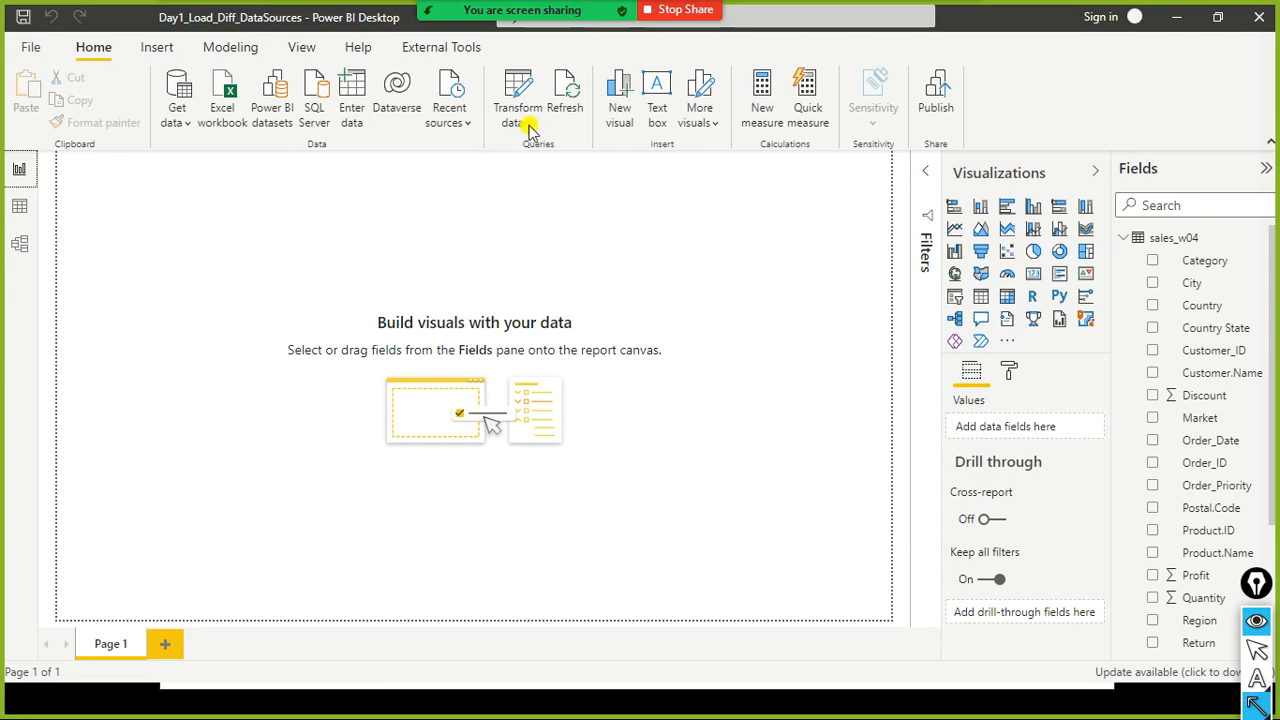
key("ctrl+shift+2")
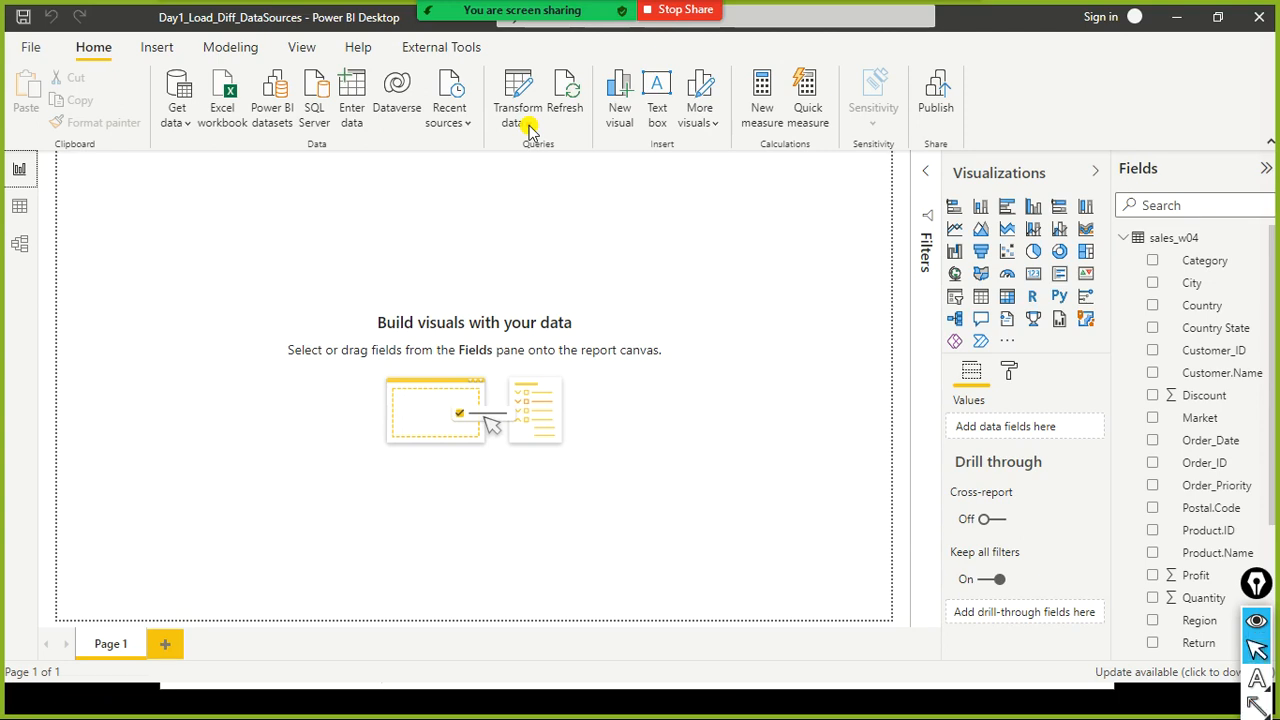
- Open the Power Query Editor through Transform data
left_click(528, 128)
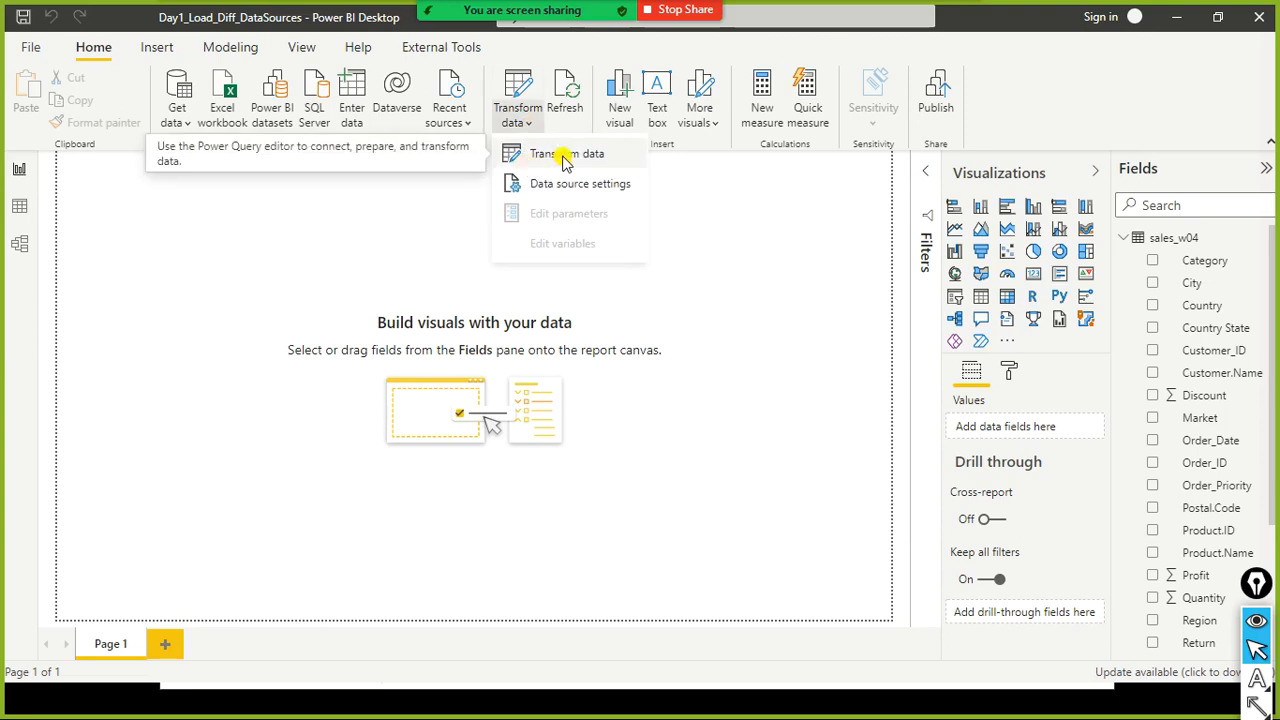
left_click(533, 122)
left_click(533, 122)
left_click(584, 164)
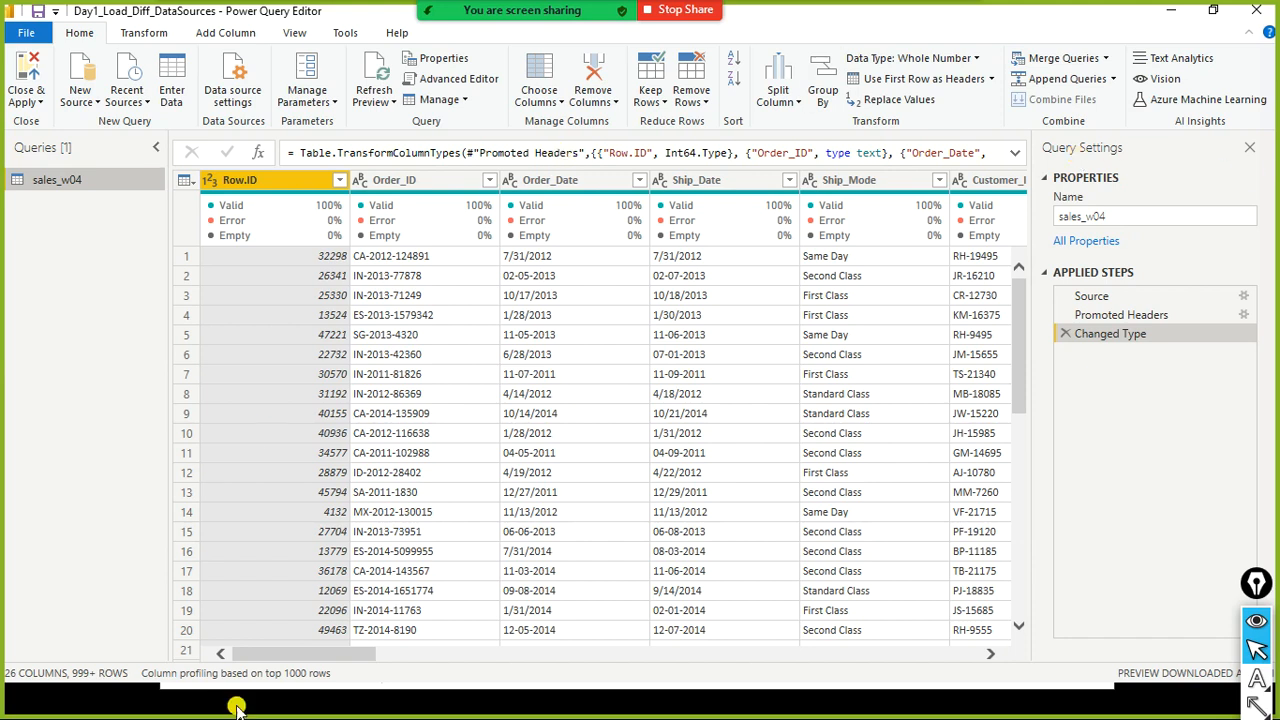
- Scroll across the table to the Sales column and inspect its values and column profile
left_click_drag(286, 653, 755, 677)
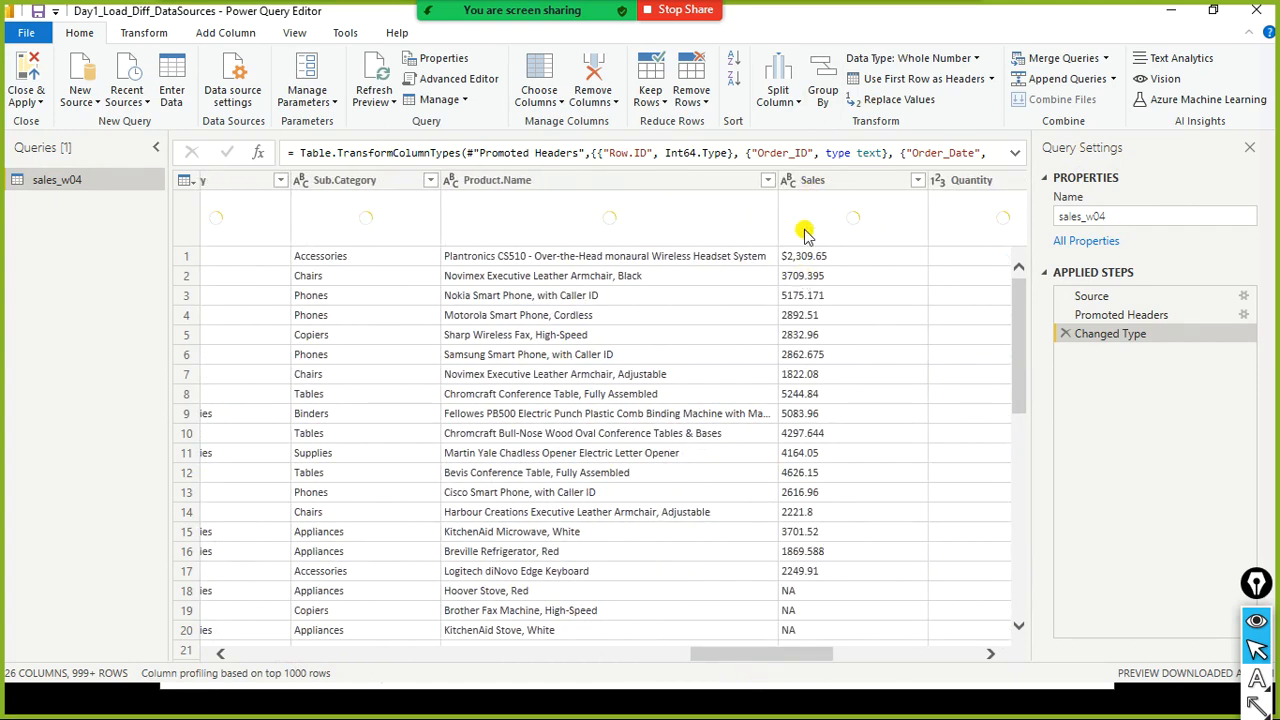
left_click(775, 646)
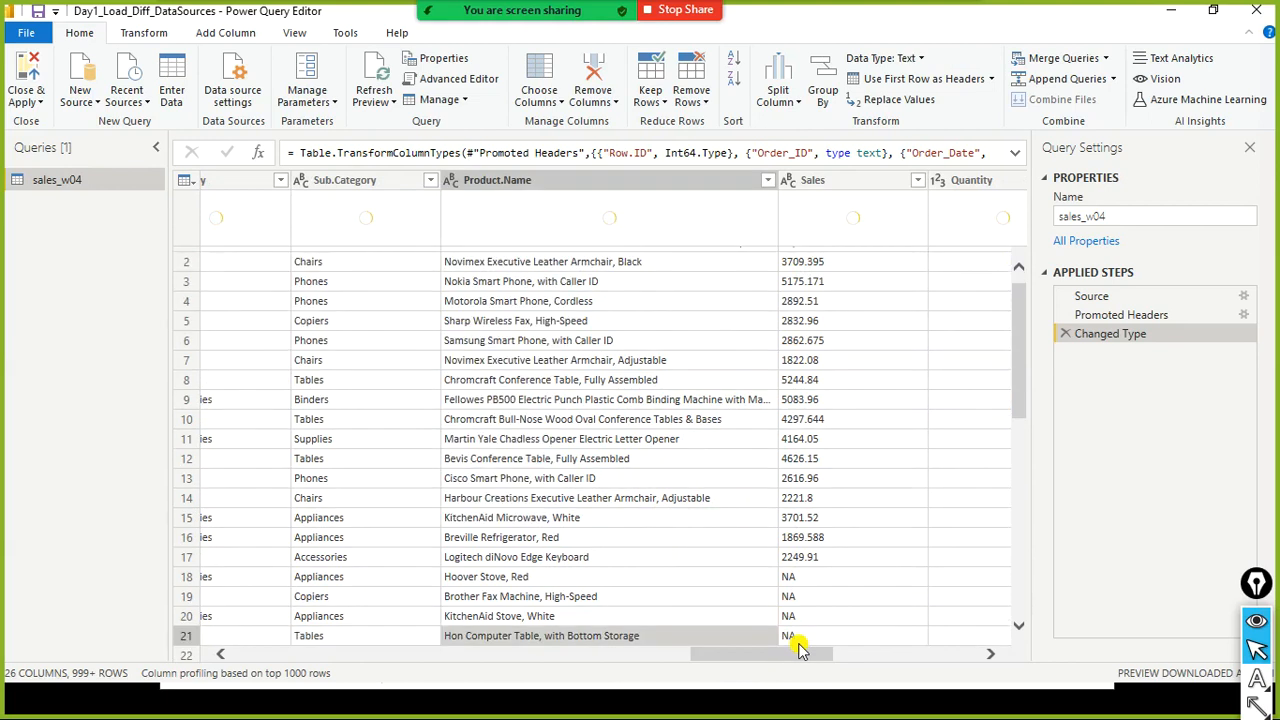
left_click_drag(751, 659, 779, 655)
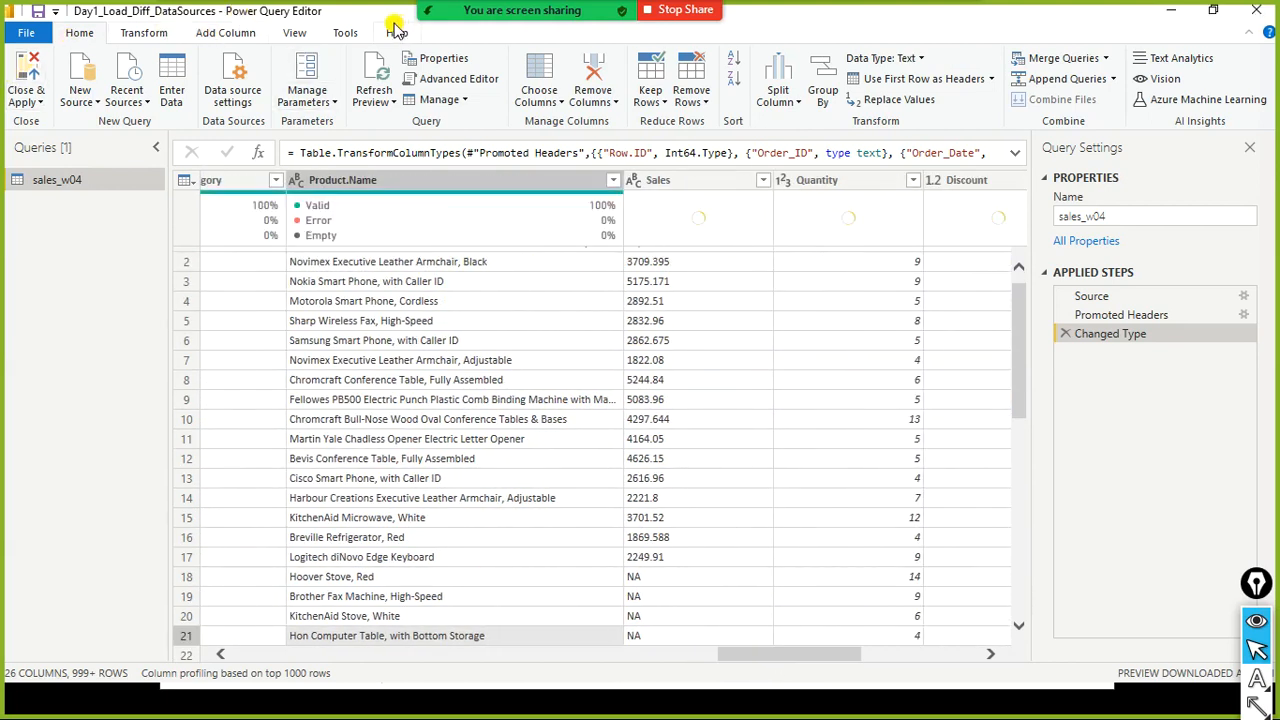
key("ctrl+shift+r")
mouse_move(363, 3)
left_mouse_down()
mouse_move(334, 27)
mouse_move(216, 26)
left_mouse_up()
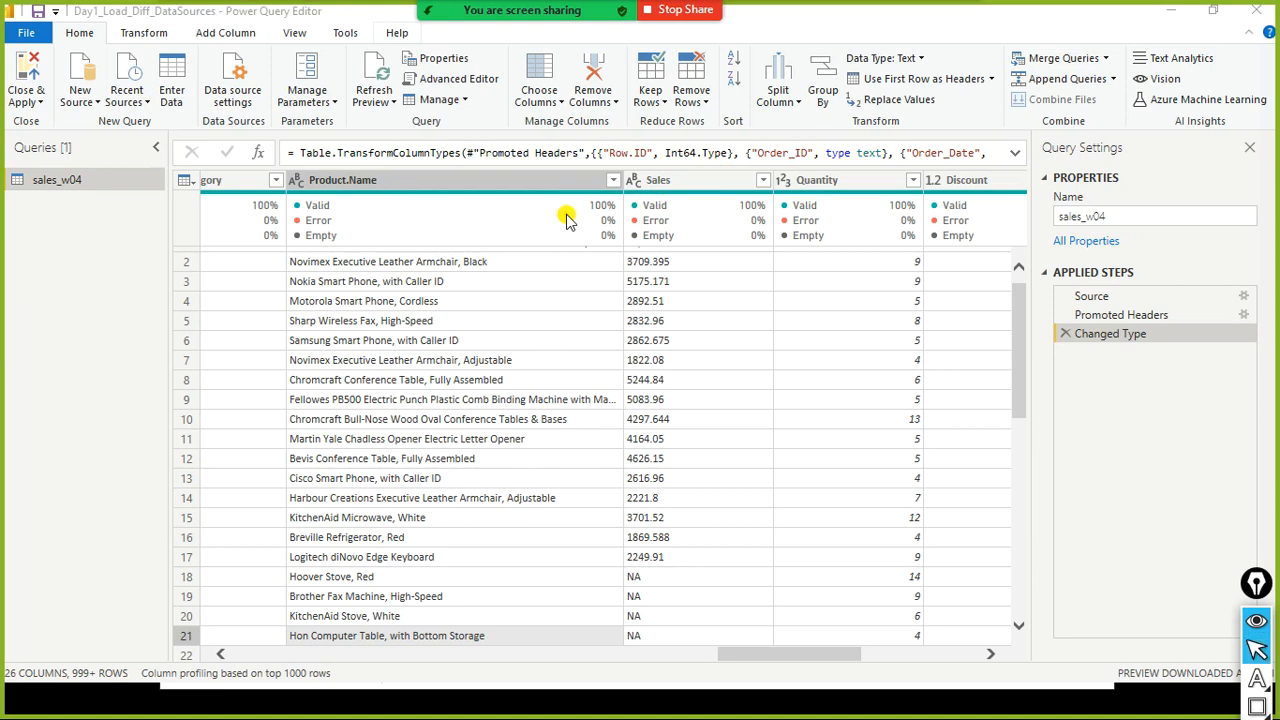
left_click(634, 188)
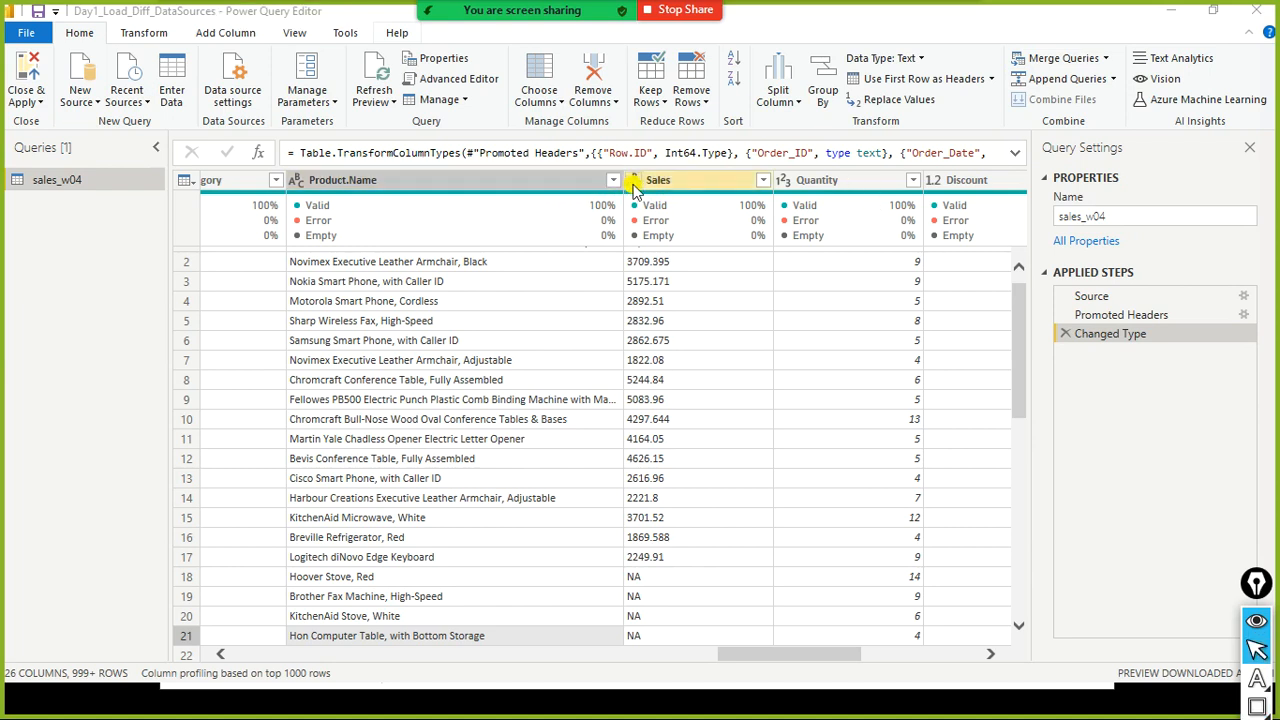
mouse_move(652, 195)
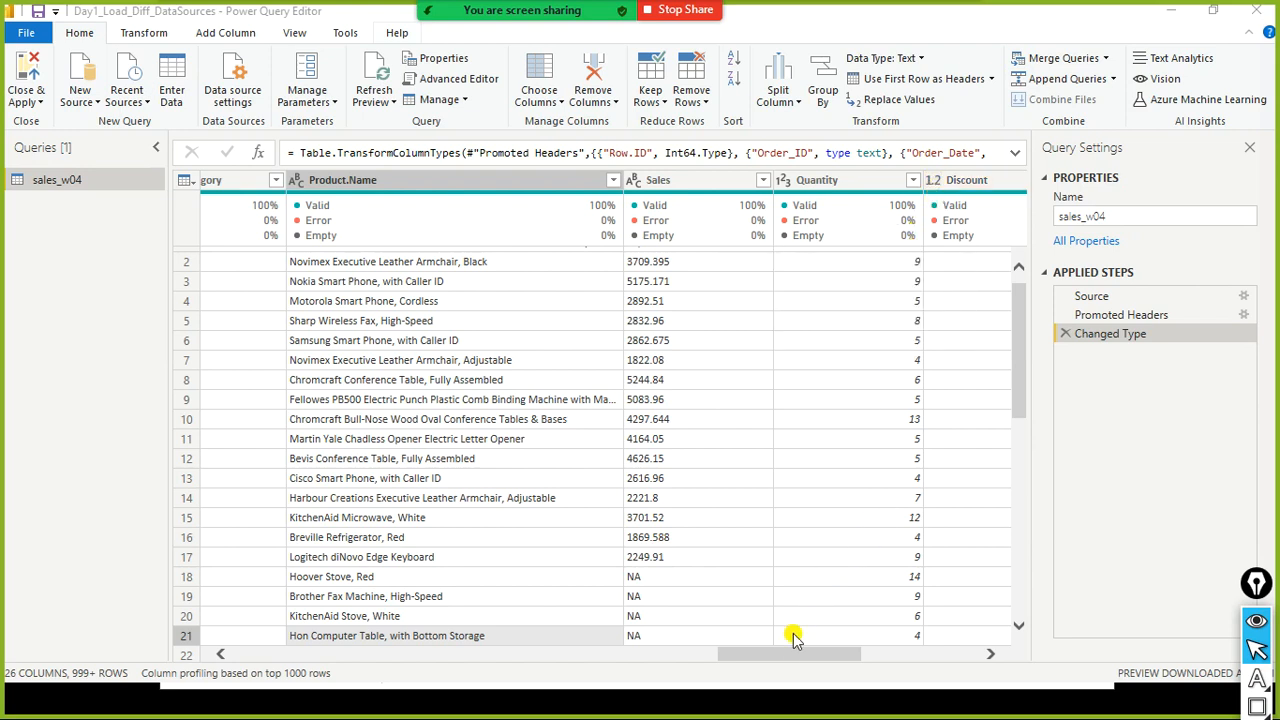
left_click_drag(789, 653, 870, 637)
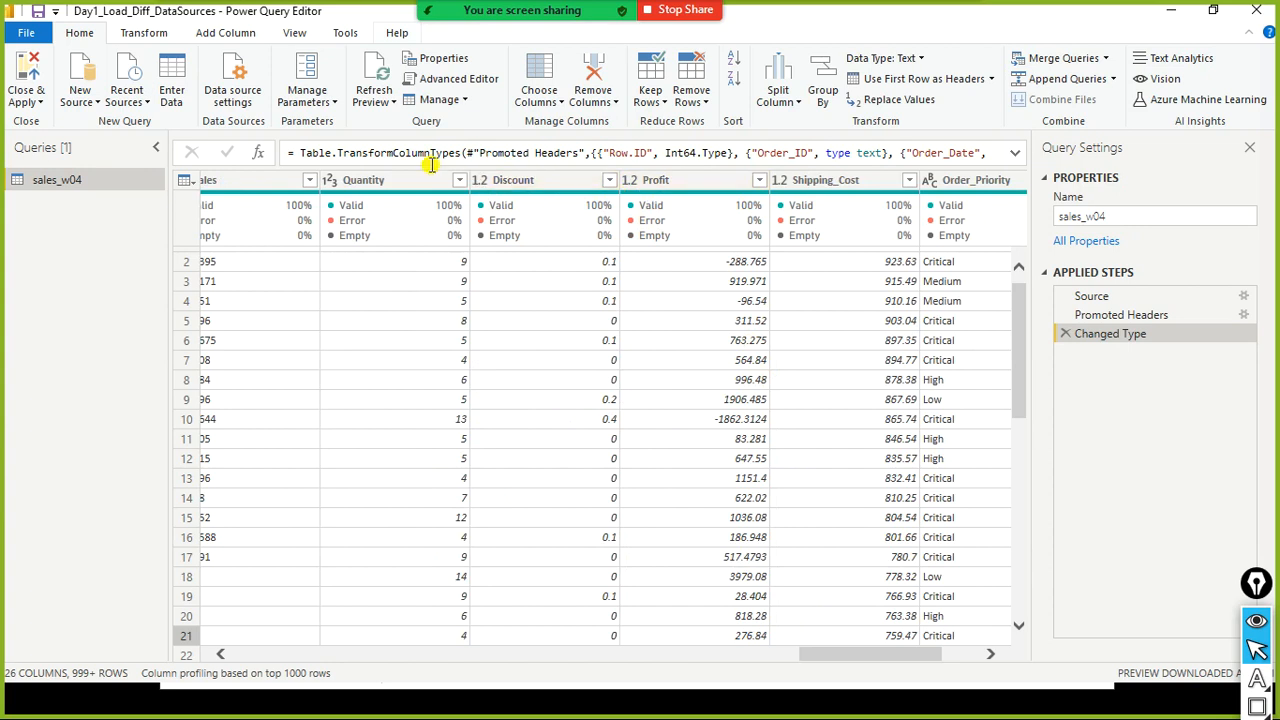
left_click_drag(846, 658, 800, 655)
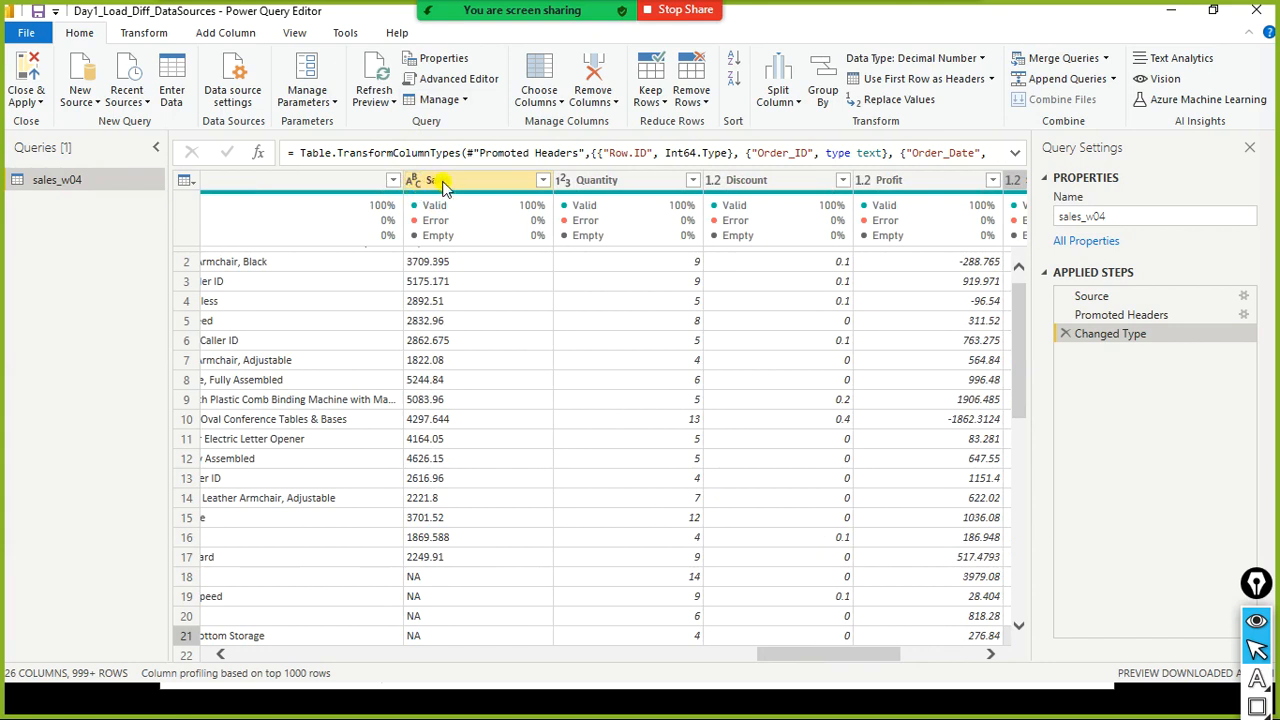
left_click(445, 187)
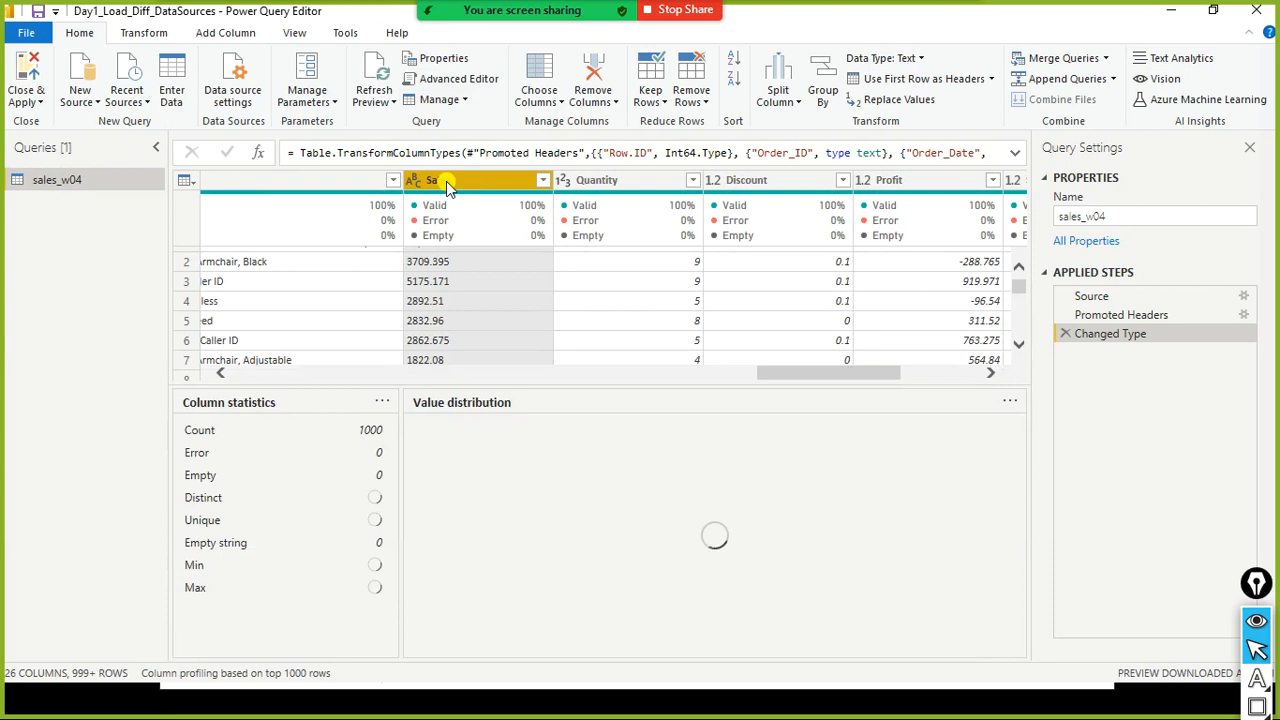
- Try to replace the $ sign with nothing in the Sales column
right_click(447, 188)
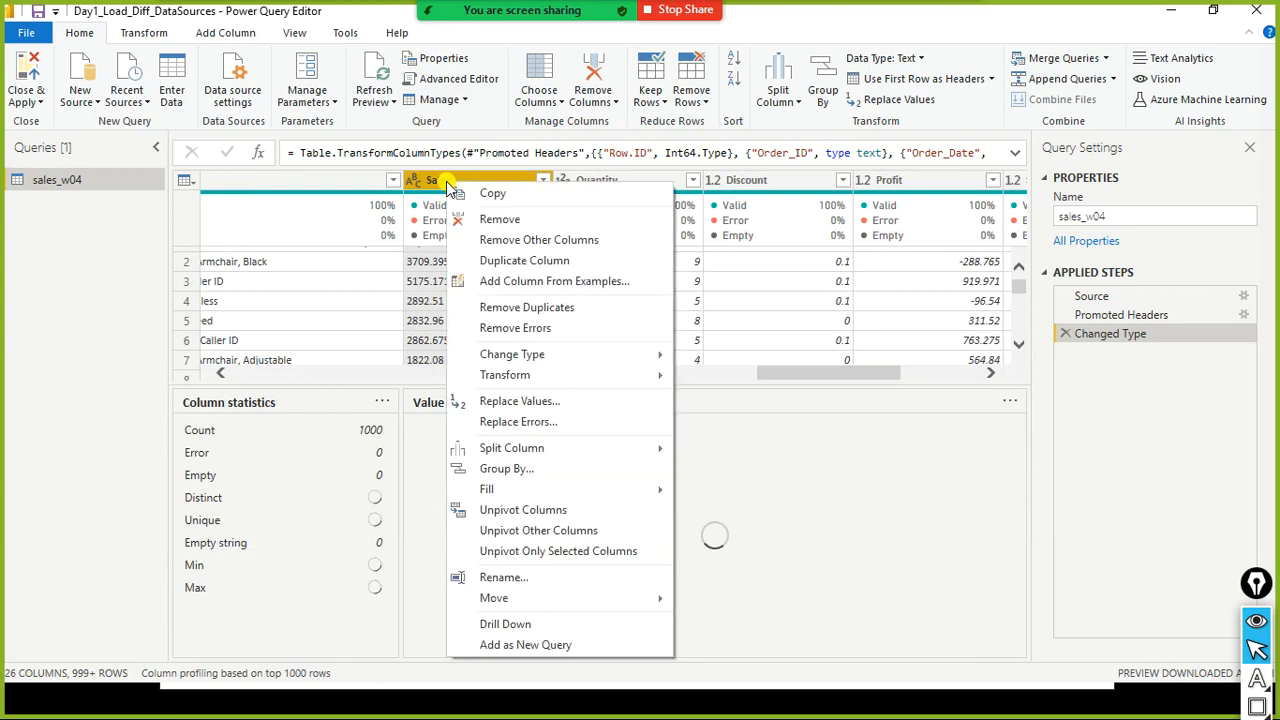
left_click(547, 402)
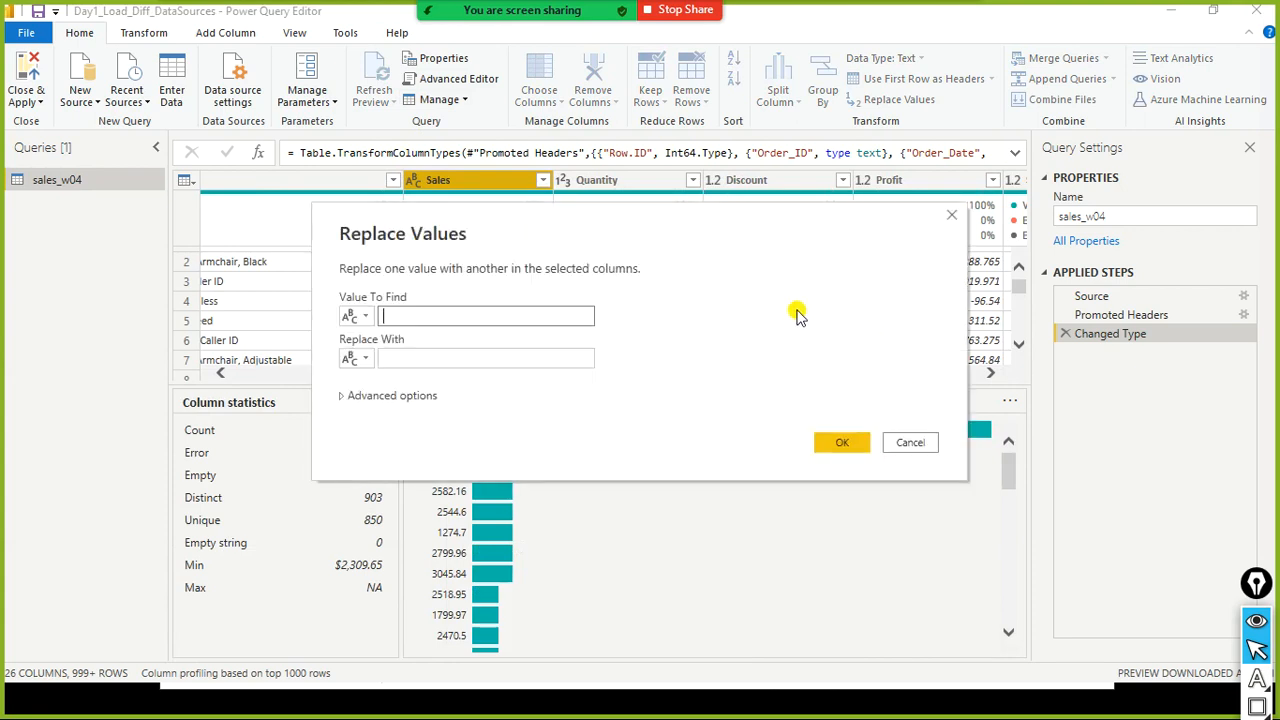
left_click_drag(612, 224, 910, 276)
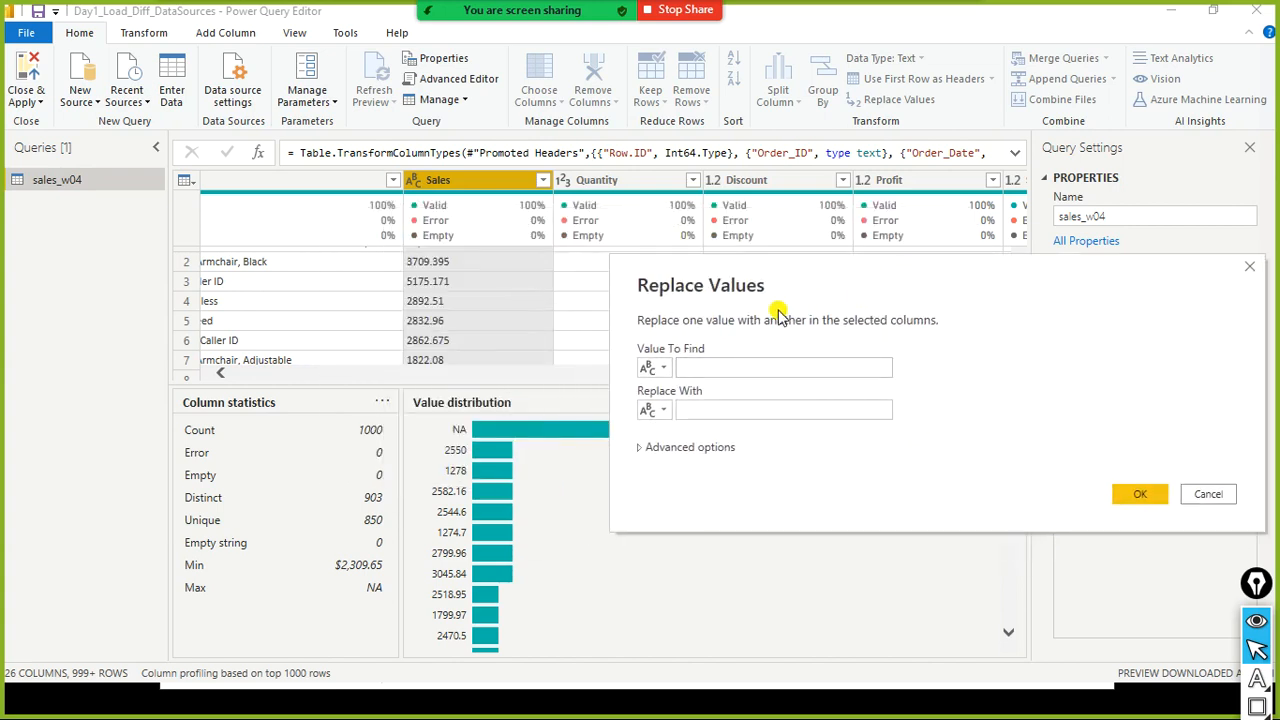
left_click(735, 368)
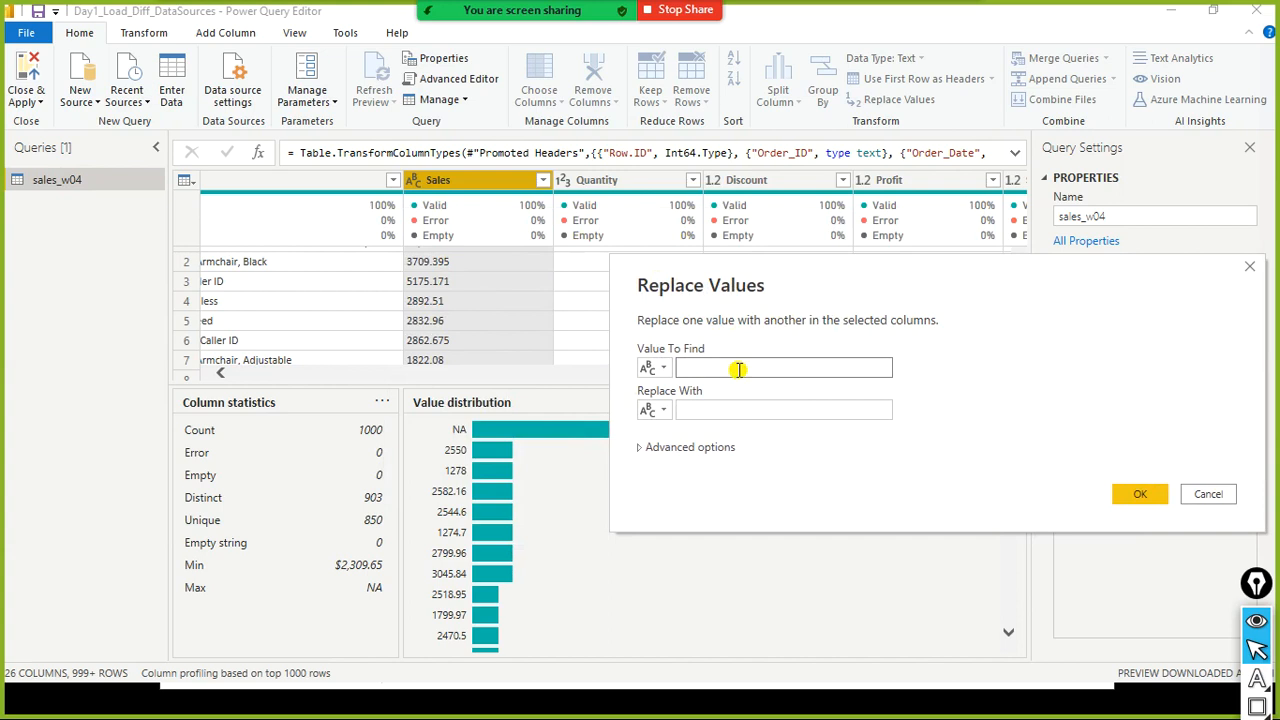
left_click(725, 405)
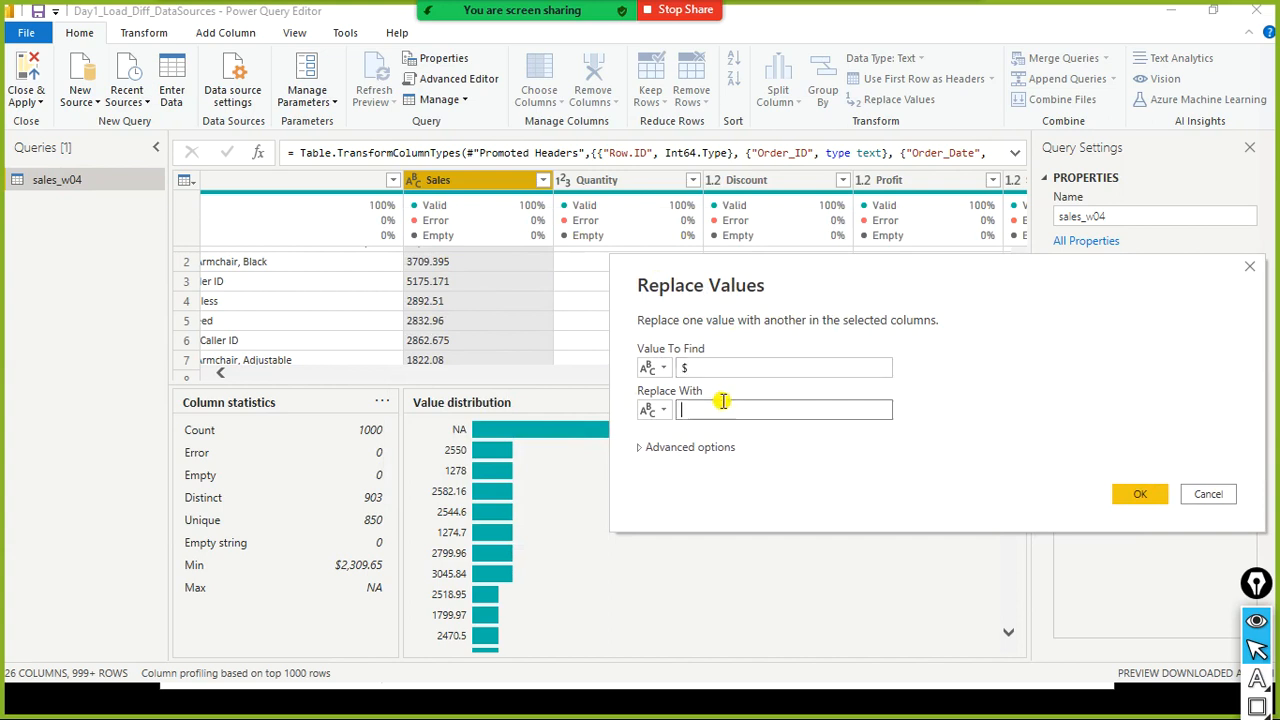
left_click(1117, 497)
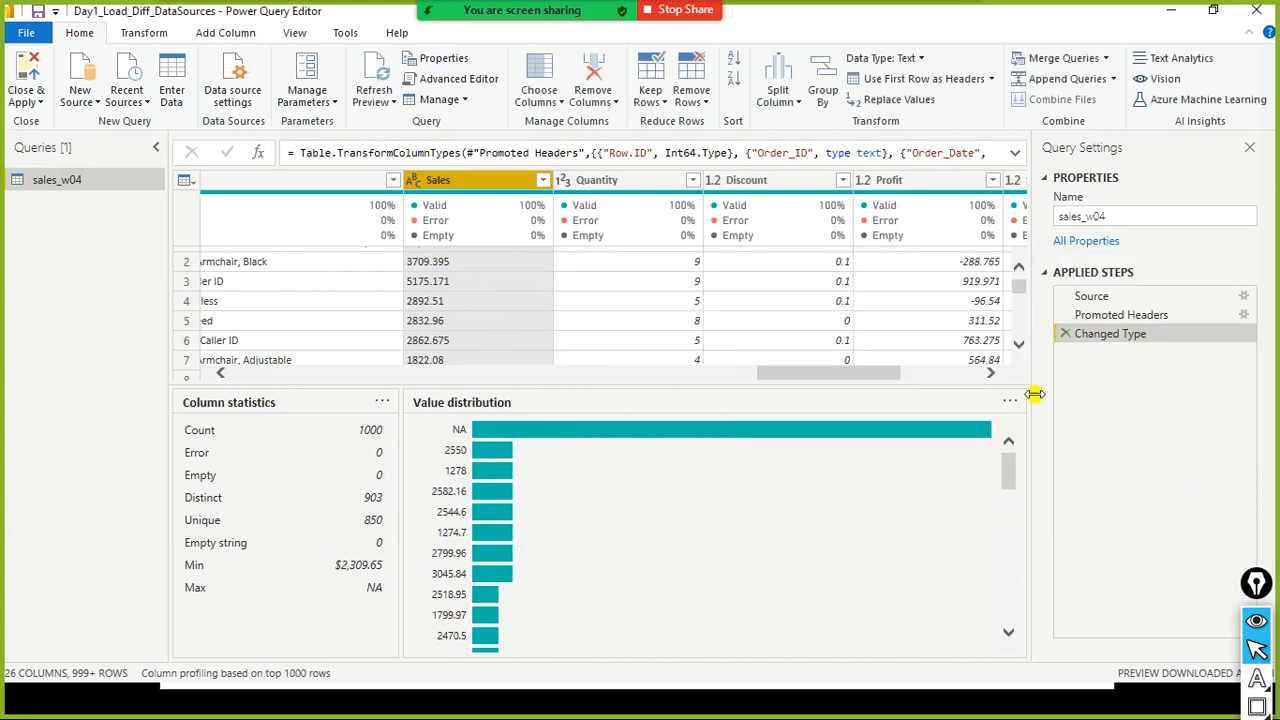
- Open the Sales column's filter list to review its values, then close it
left_click_drag(788, 386, 797, 714)
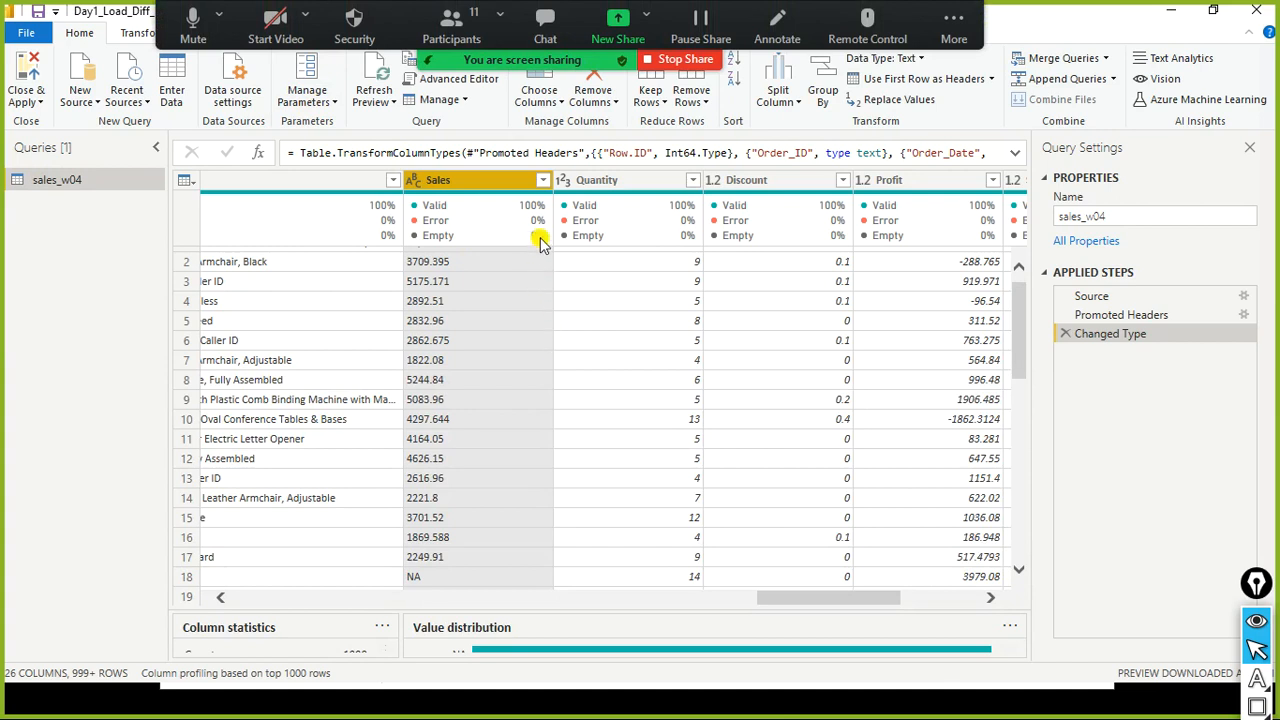
left_click(543, 181)
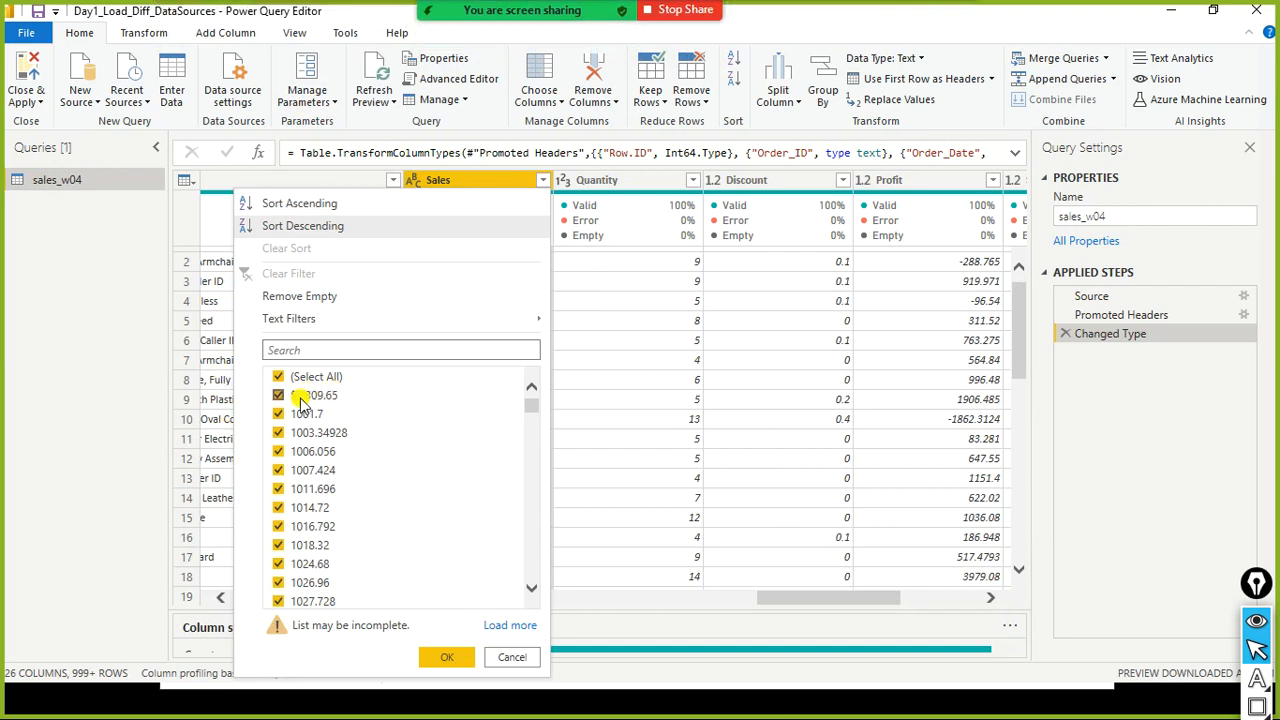
left_click(511, 657)
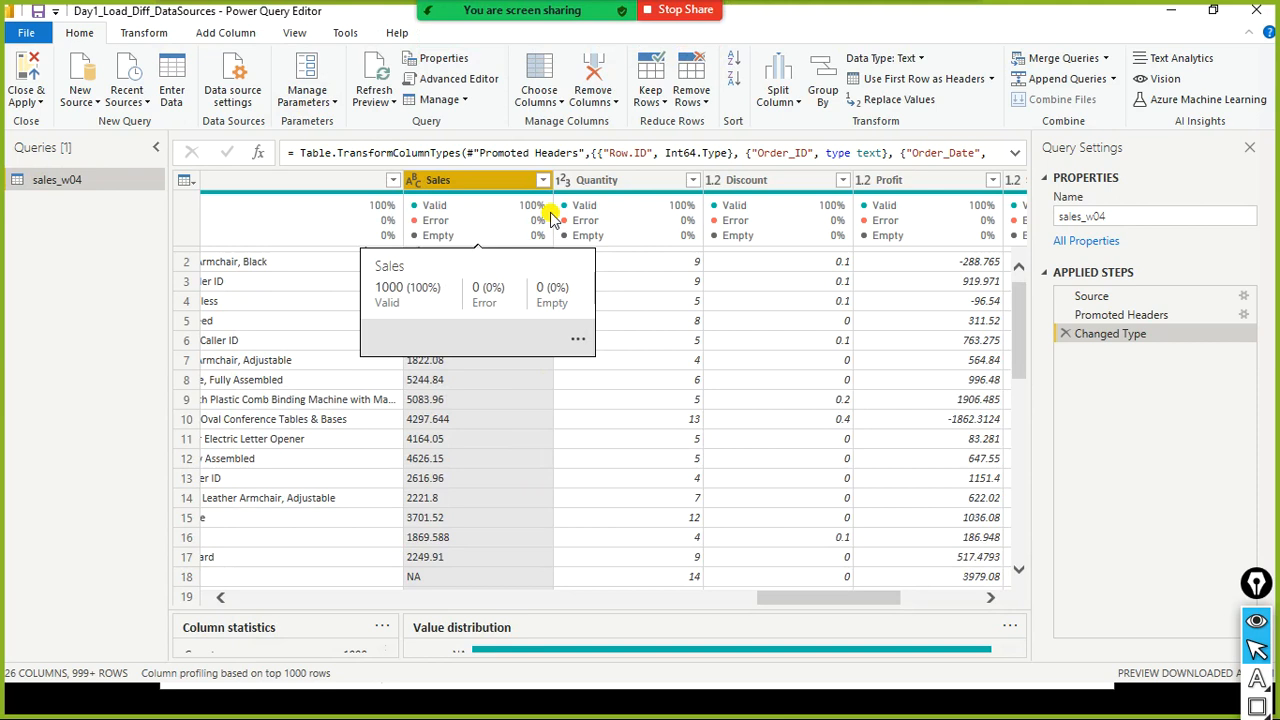
- Replace the $ sign with nothing in the Sales column using Replace Values
right_click(453, 181)
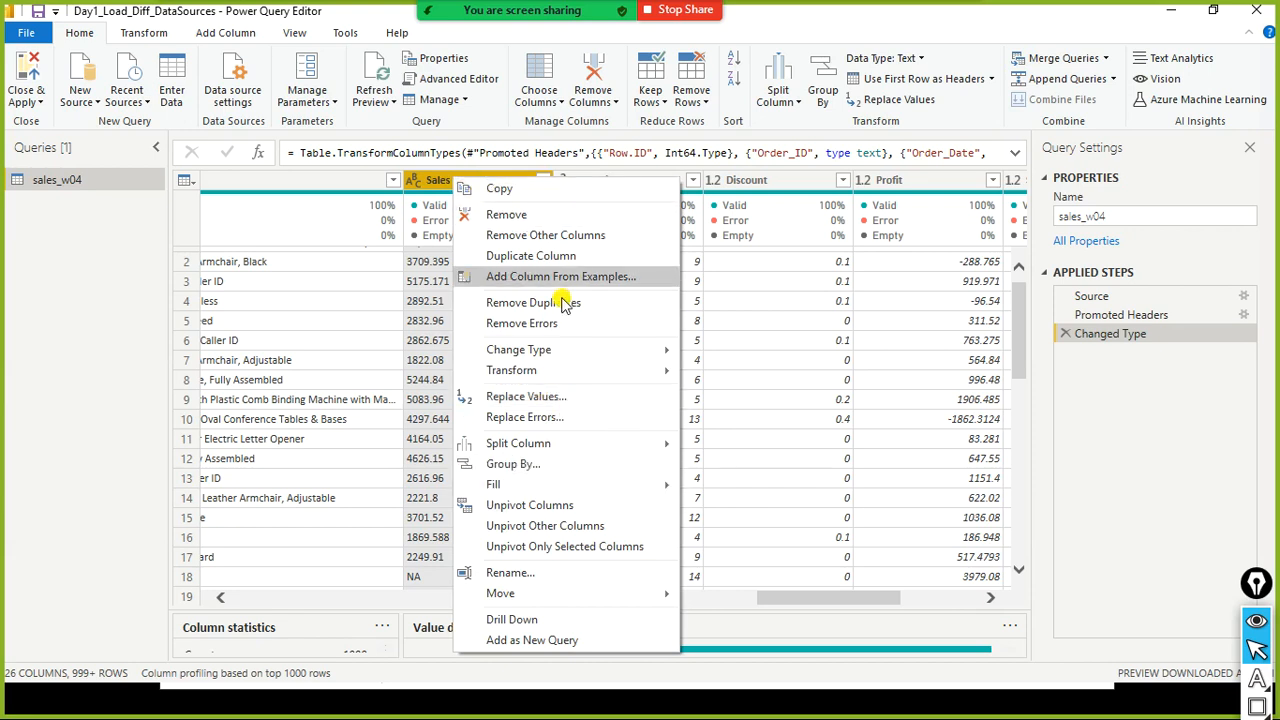
left_click(443, 192)
type("Sa")
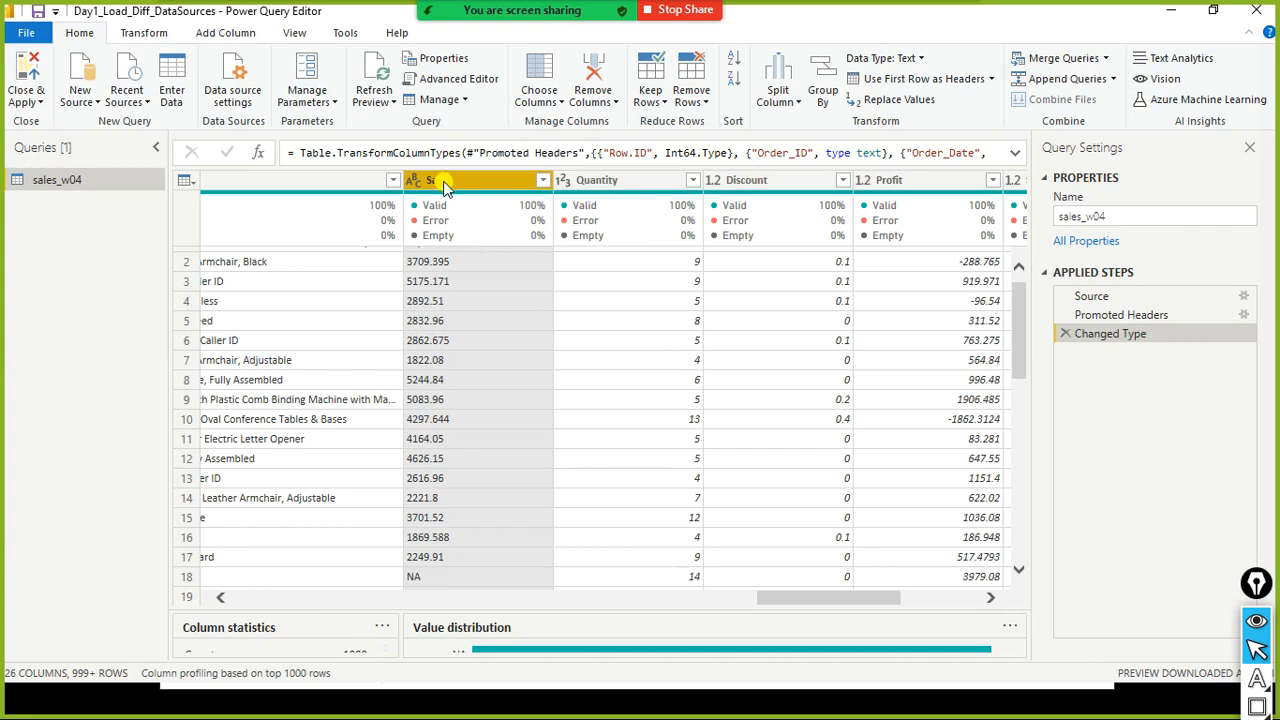
right_click(446, 188)
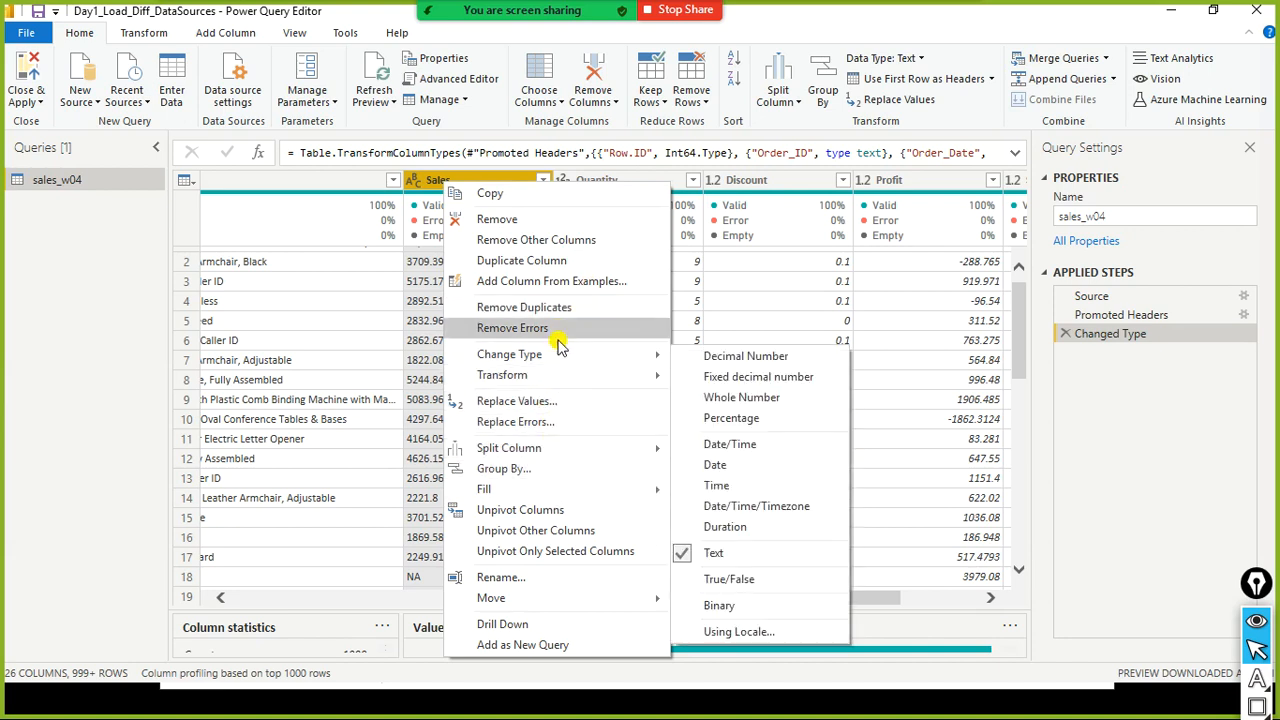
left_click(535, 405)
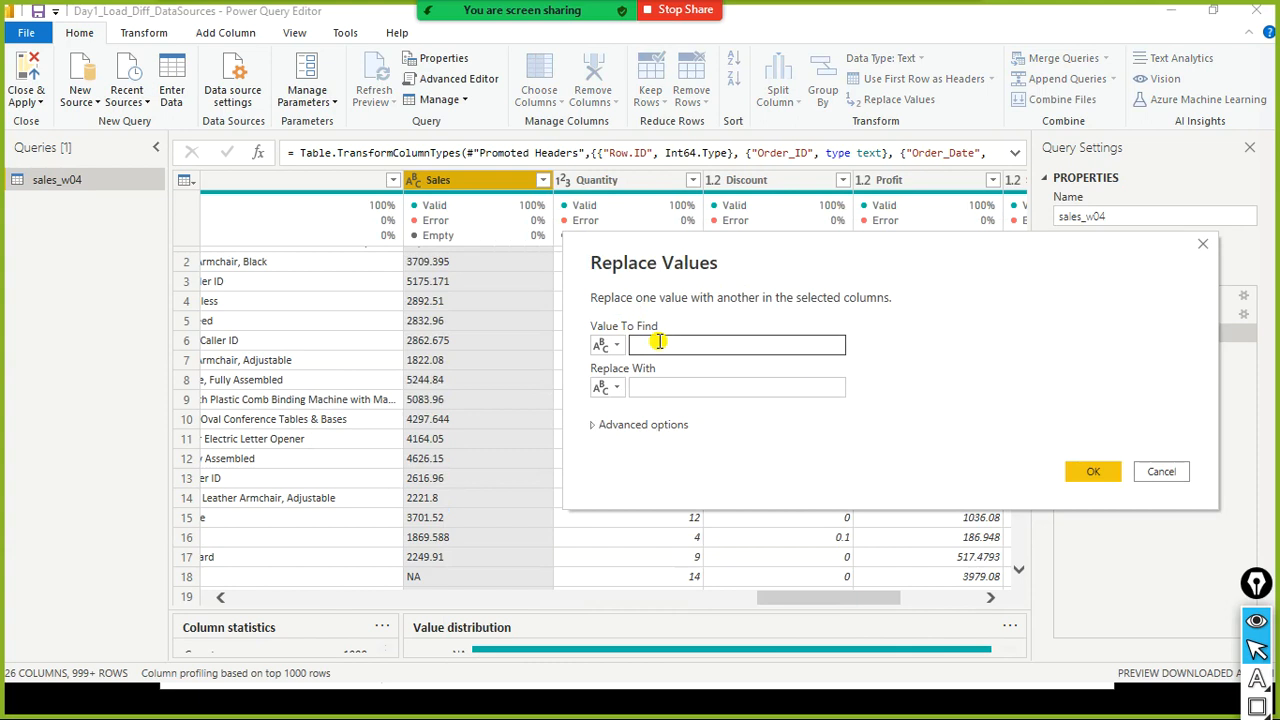
left_click(638, 387)
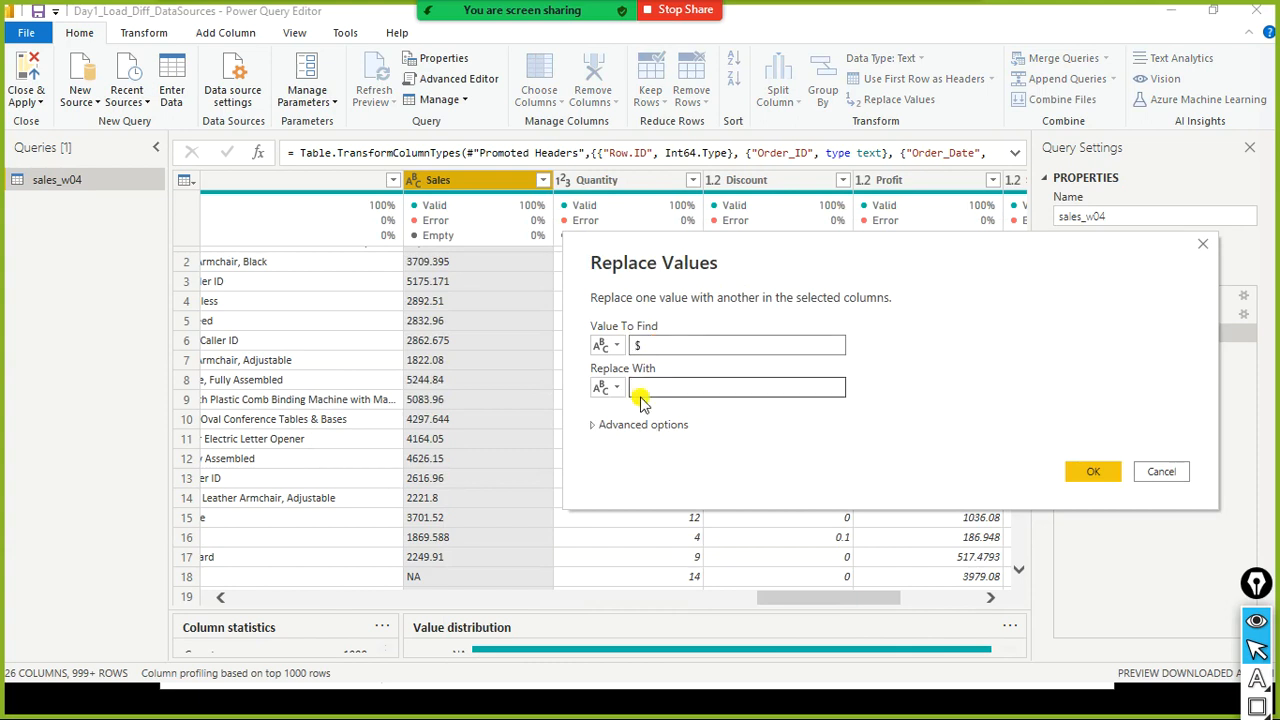
left_click(1090, 471)
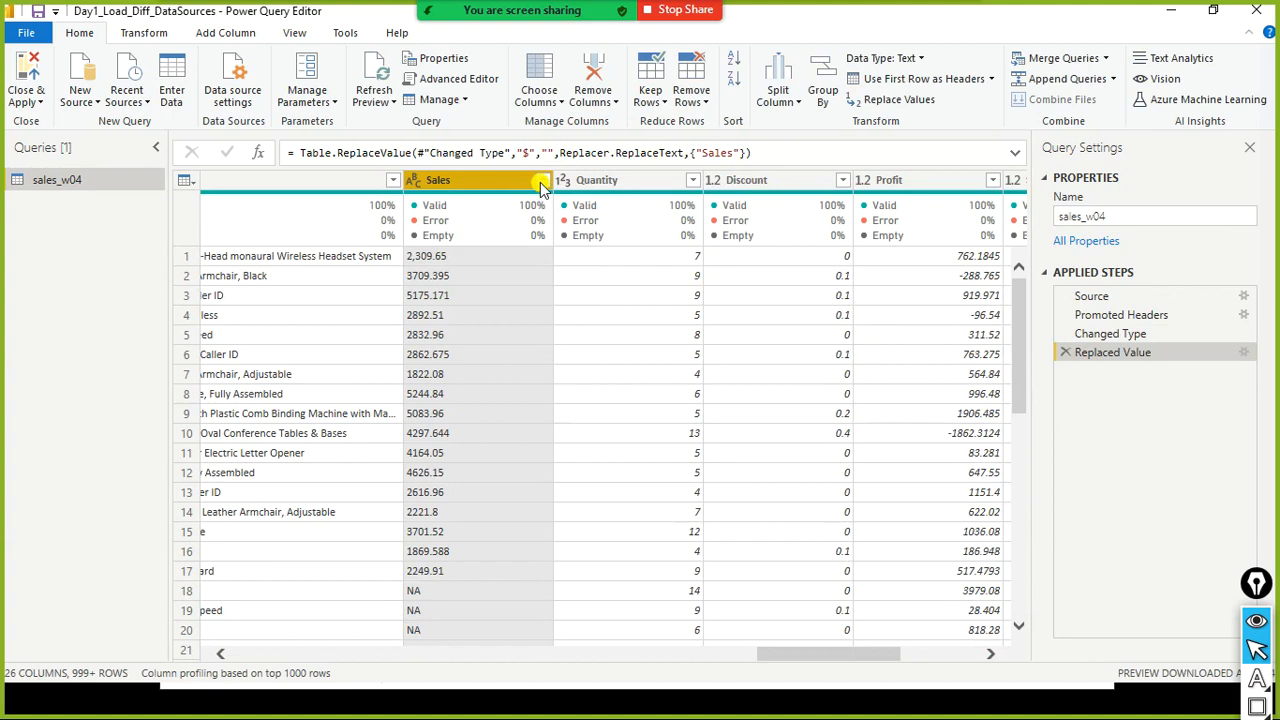
- Scroll through the Sales column's filter values and apply the filter with all values kept
left_click(540, 188)
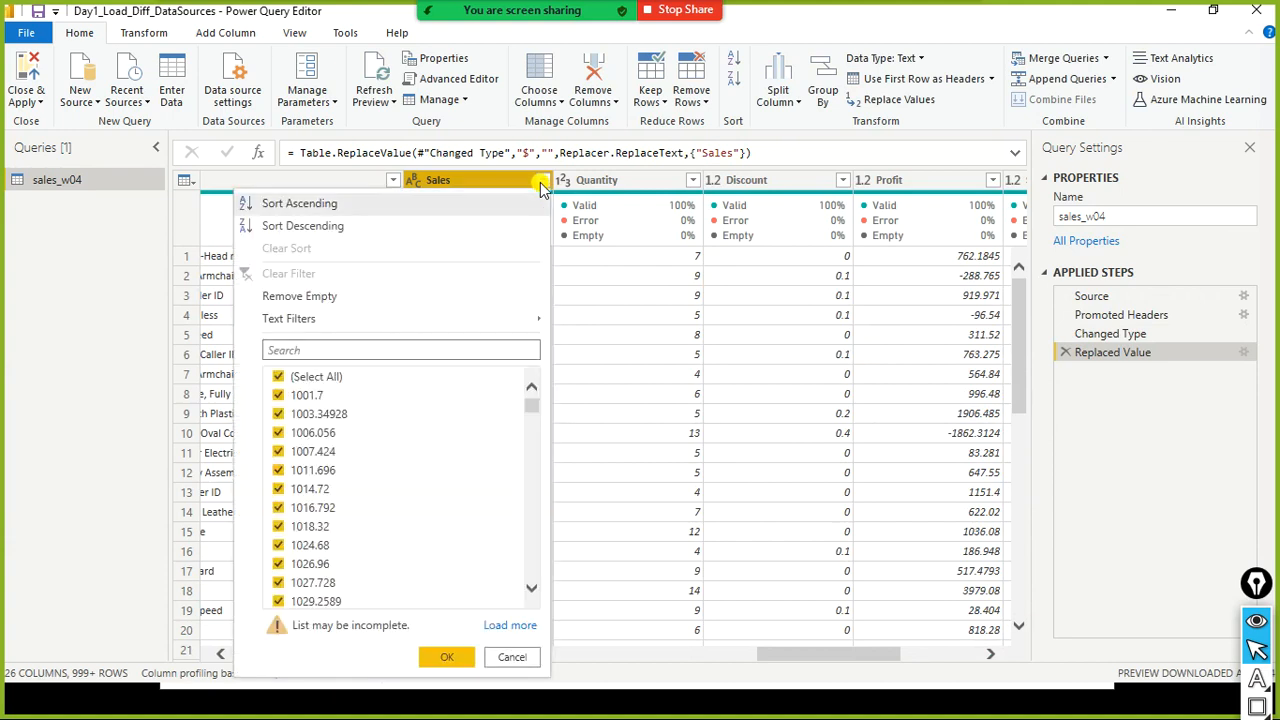
scroll(482, 425, "down", 4)
scroll(488, 413, "down", 2)
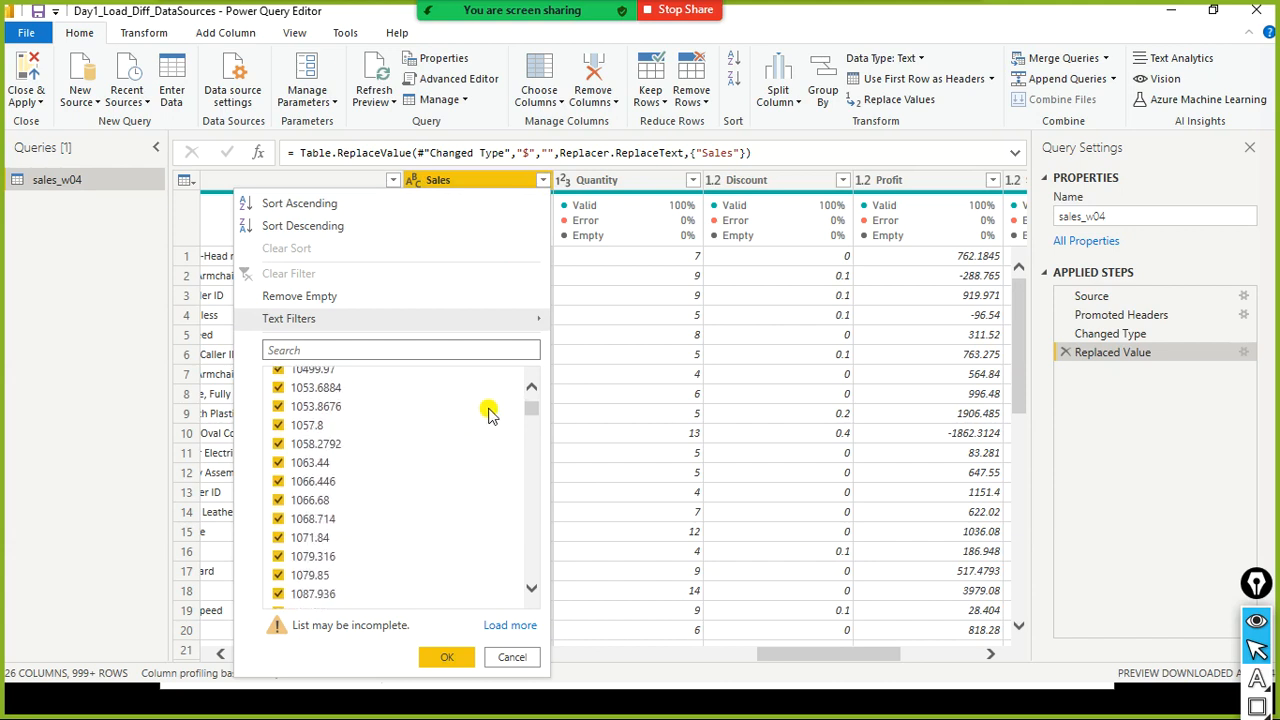
left_click(457, 657)
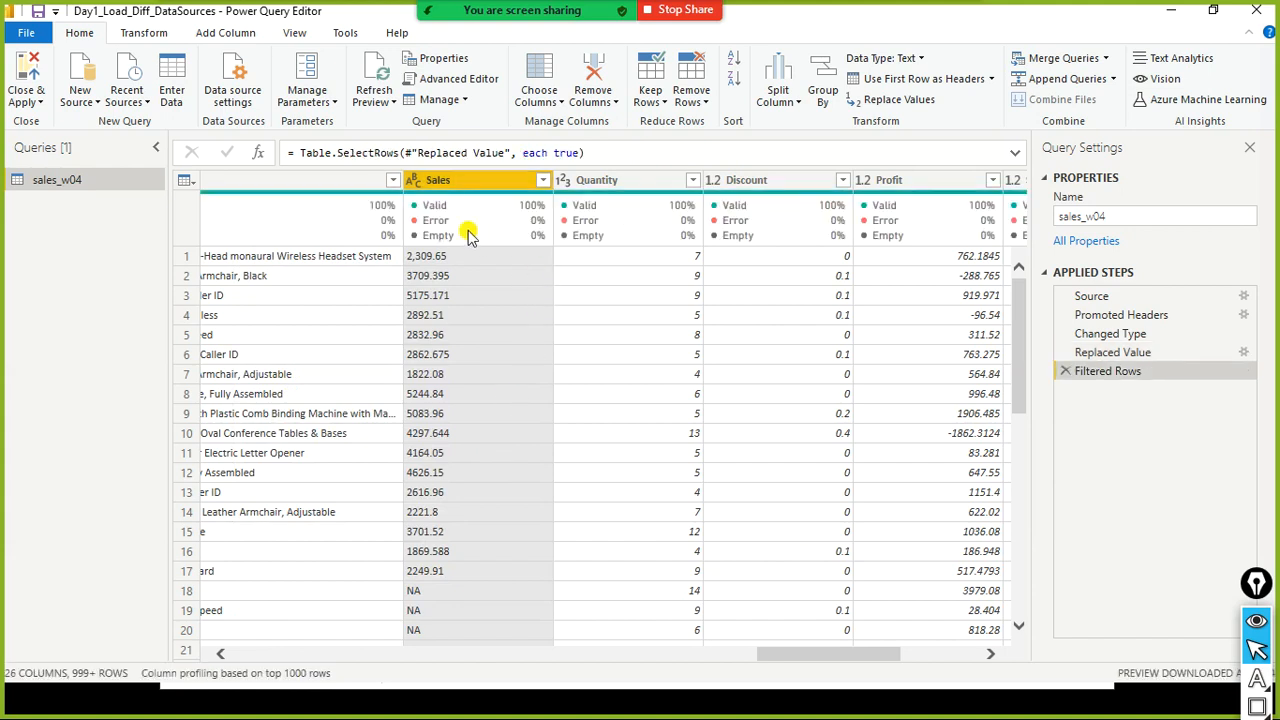
- Open the Sales column's data type options and close them without choosing a type
left_click(417, 182)
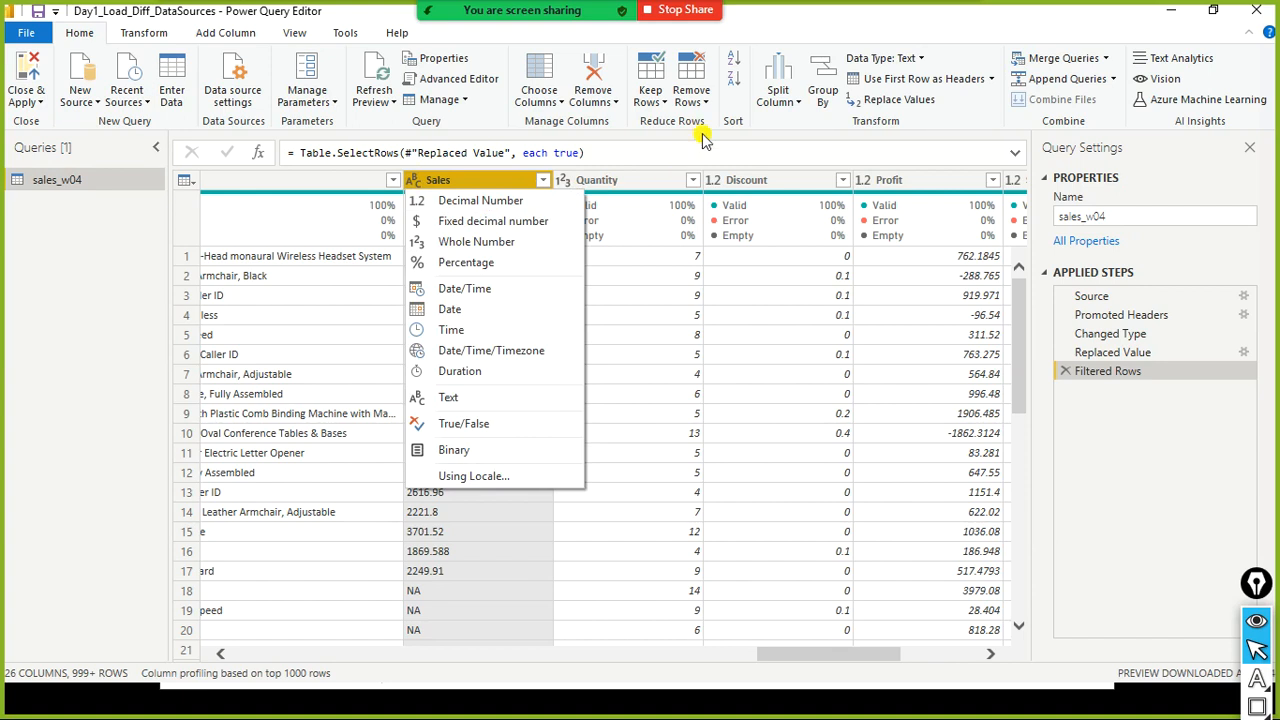
left_click(811, 10)
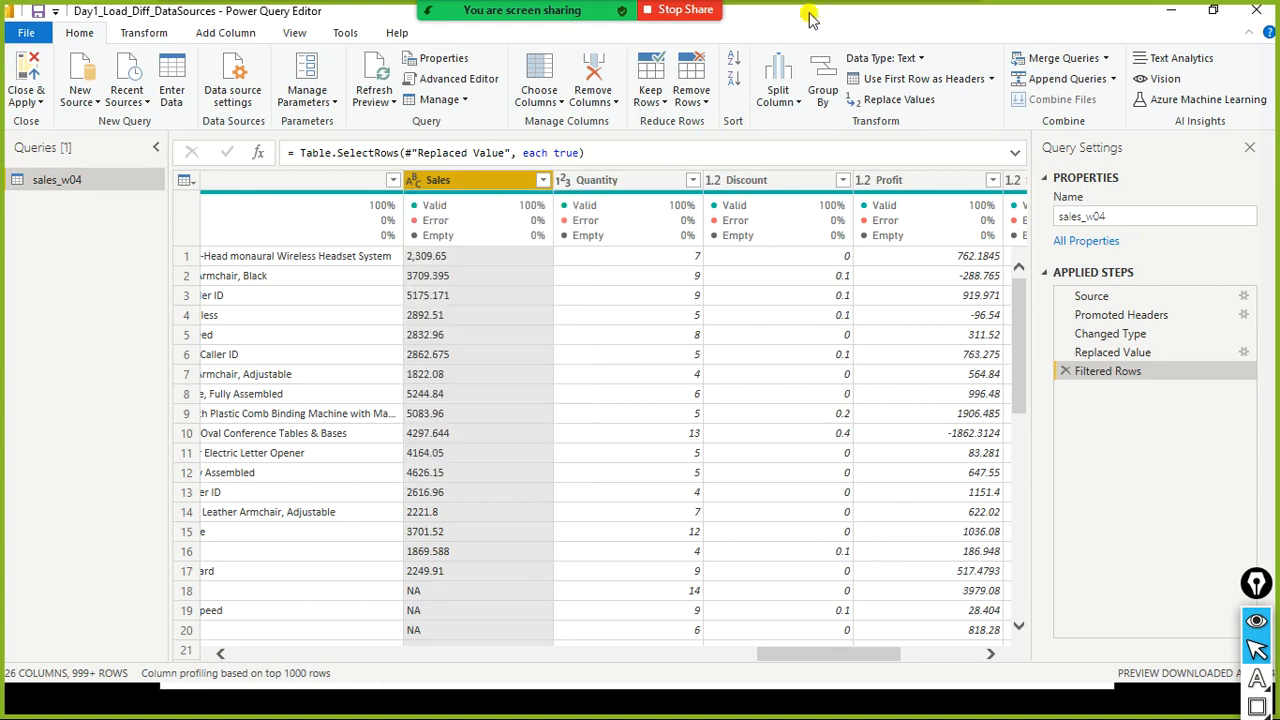
- Open the Sales column's context menu, type list and filter list, closing each without making changes
right_click(438, 181)
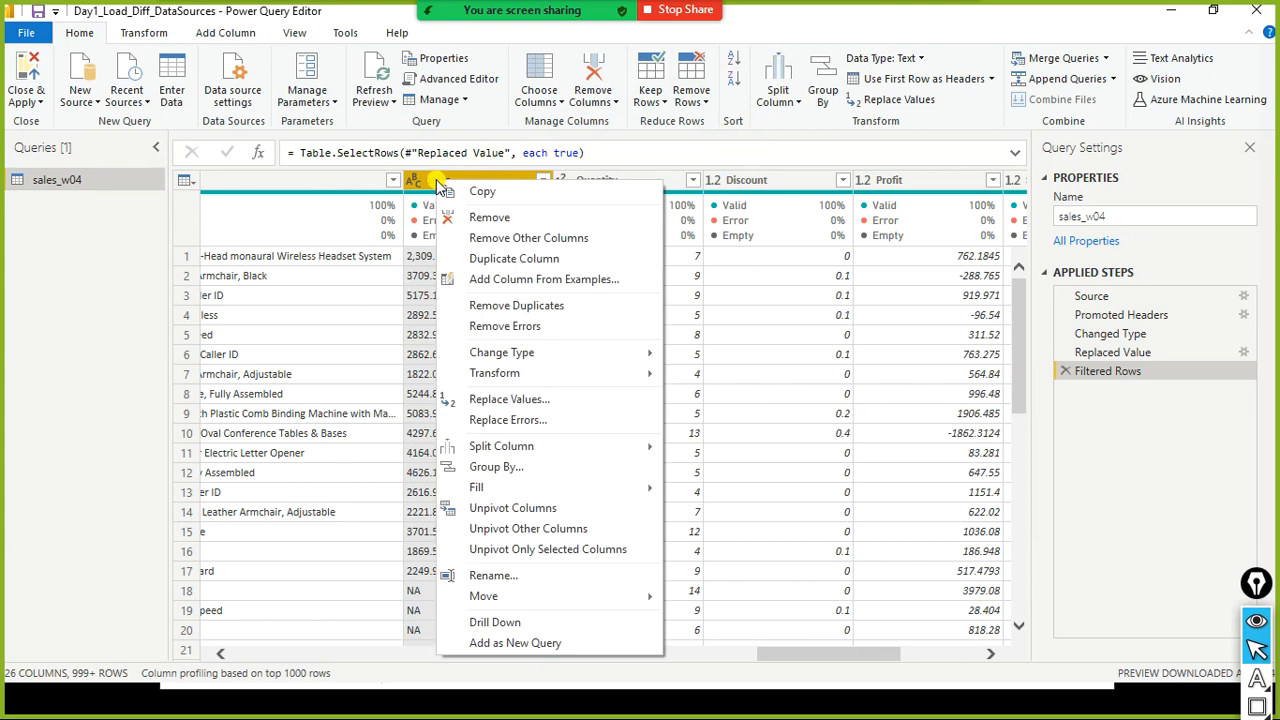
left_click(414, 180)
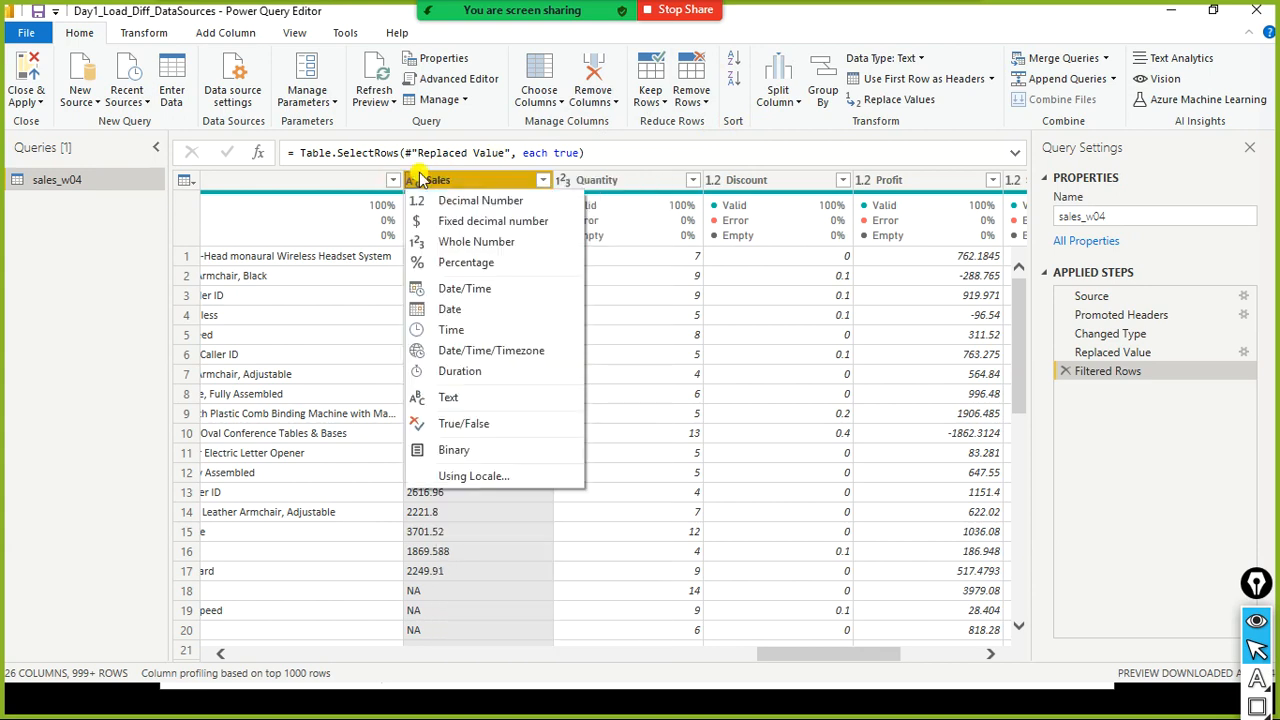
left_click(530, 185)
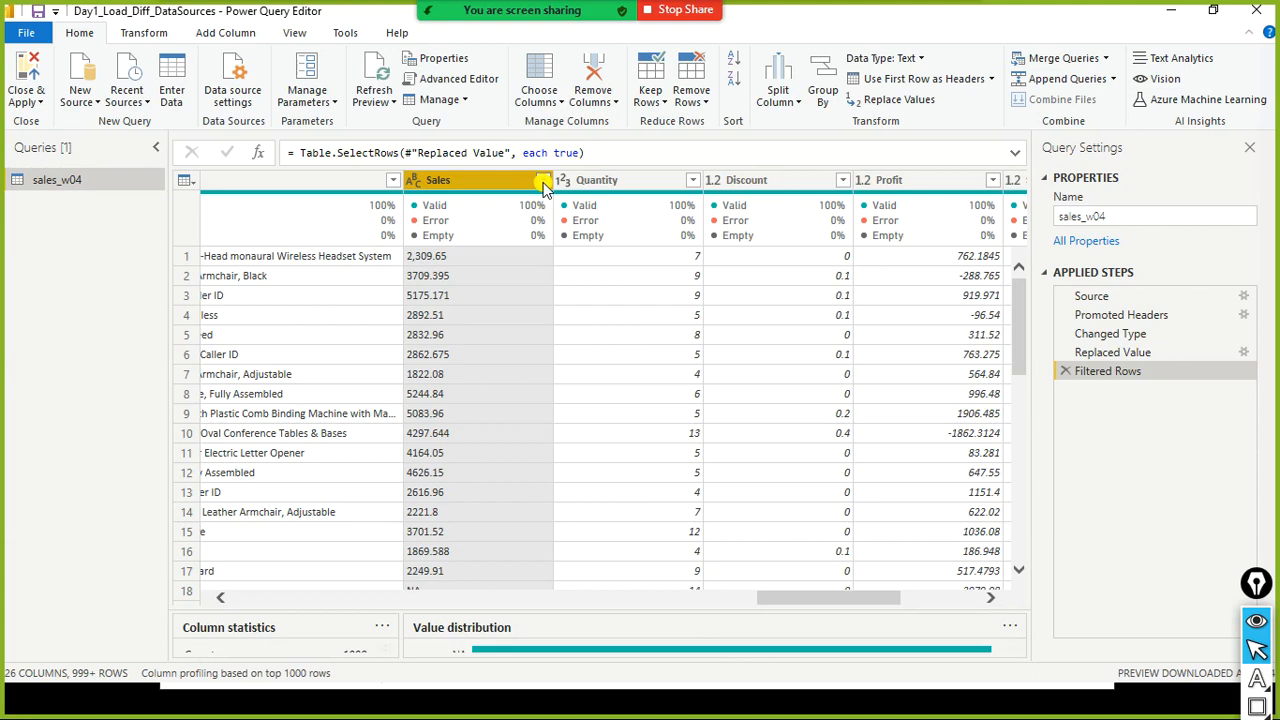
left_click(543, 182)
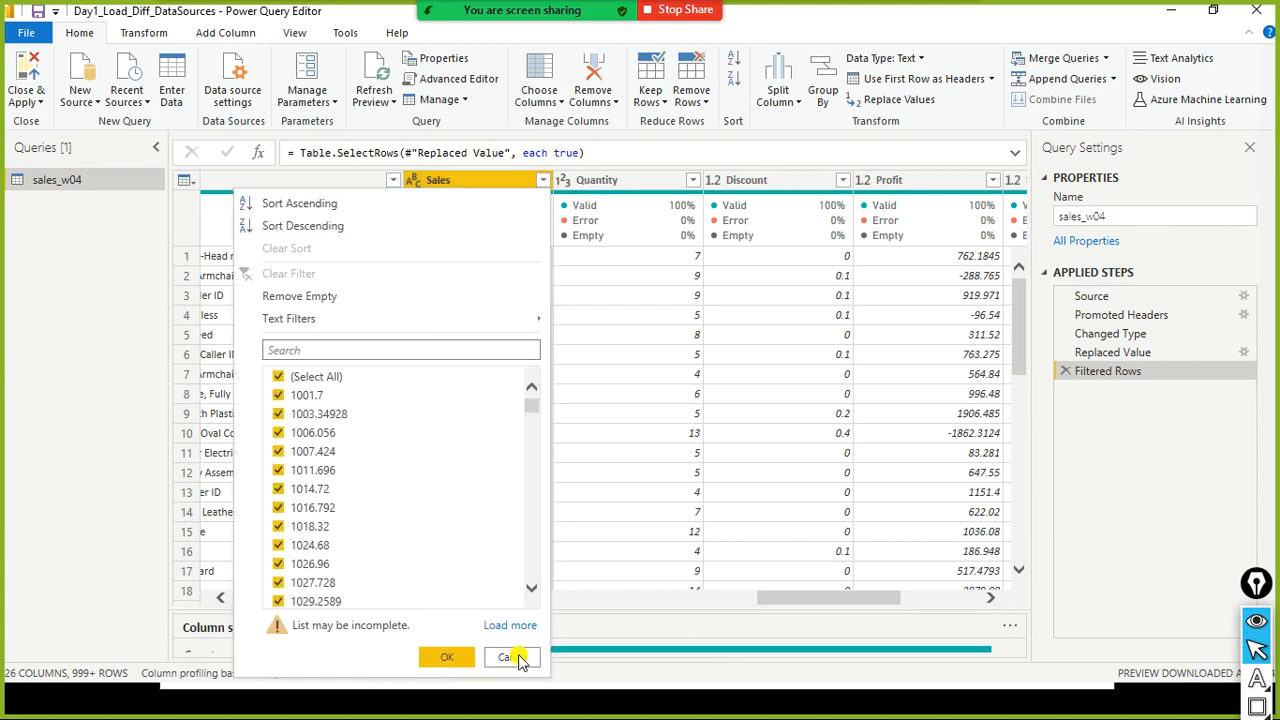
left_click(522, 658)
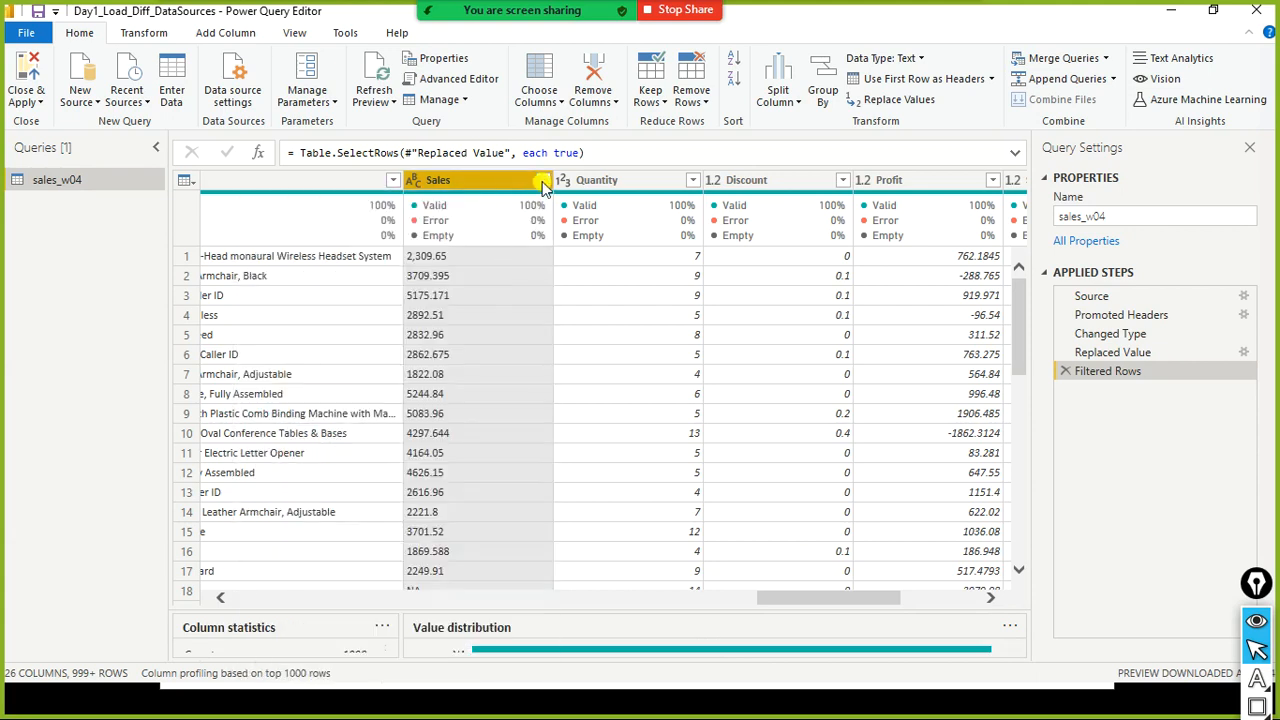
- Change the Sales column's data type to Decimal Number
left_click(414, 181)
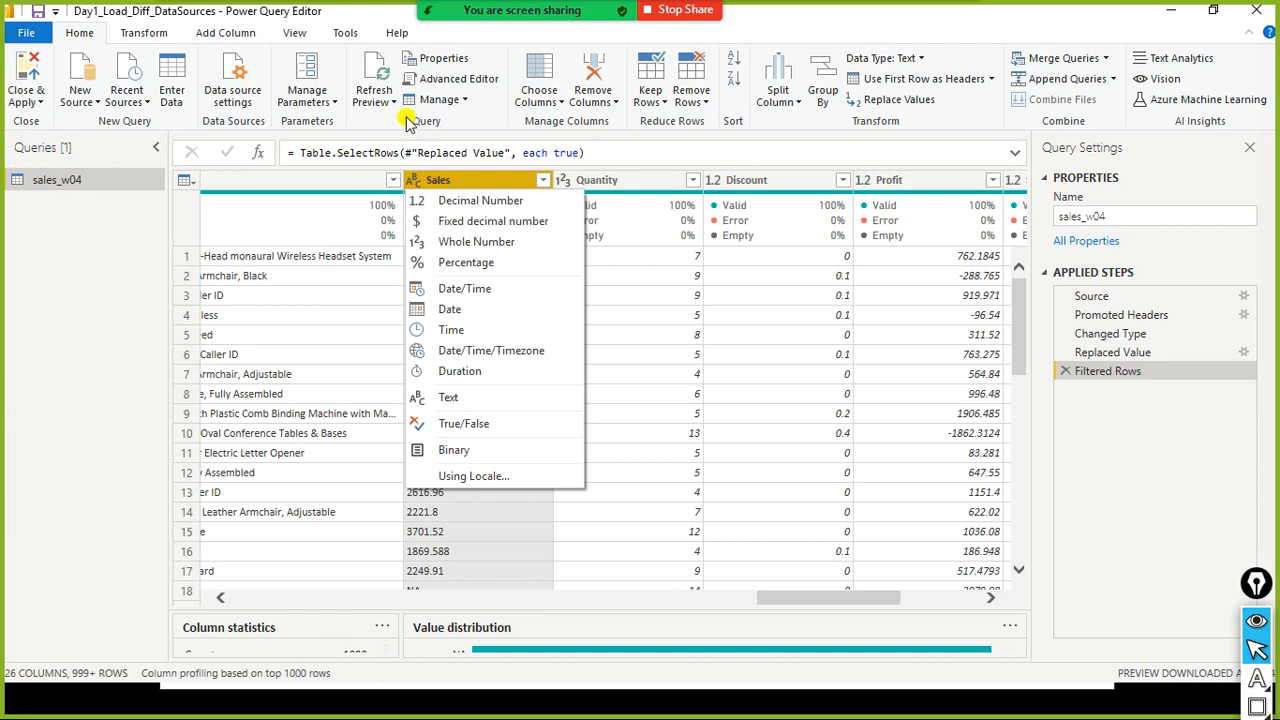
left_click(417, 181)
left_click(418, 182)
left_click(478, 203)
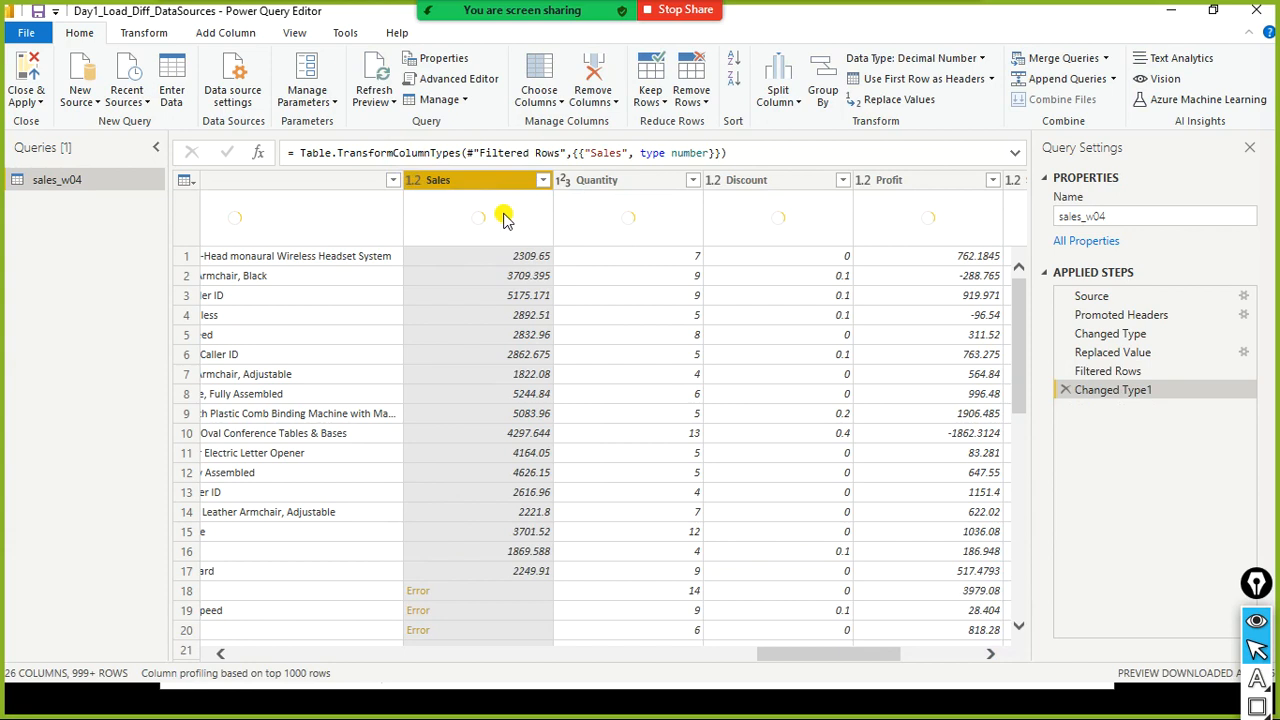
mouse_move(503, 219)
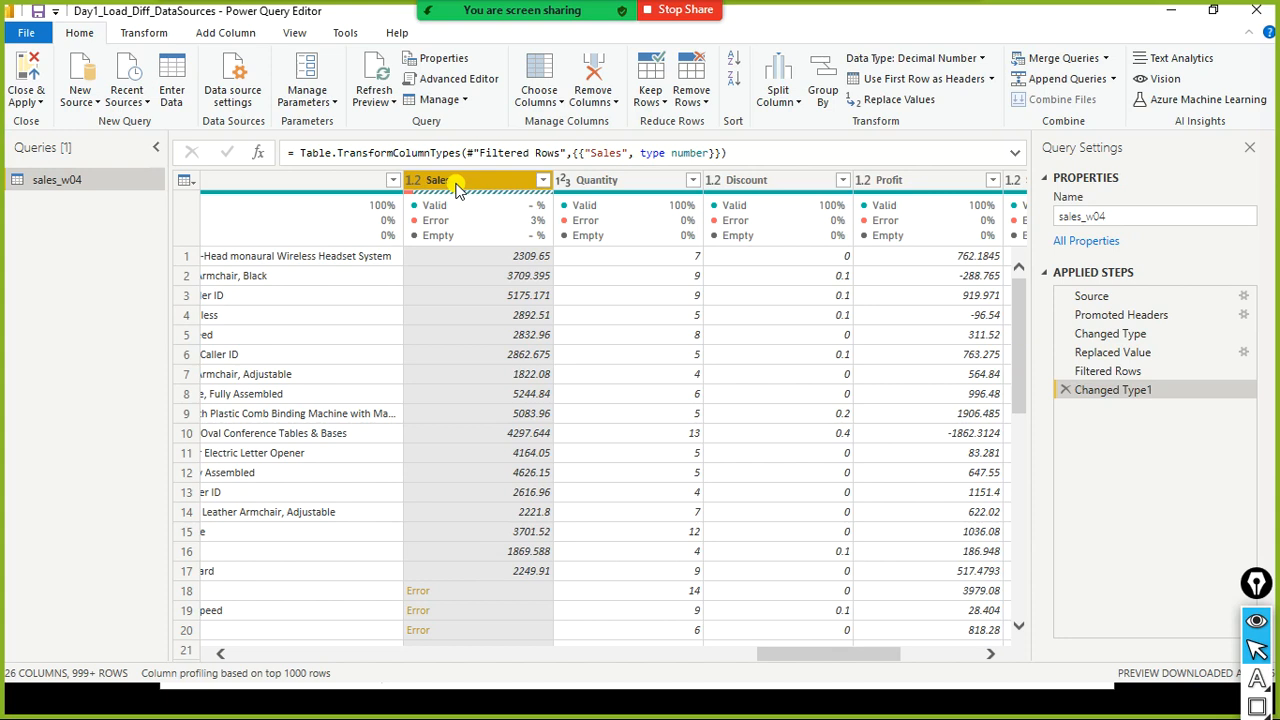
- Review the Sales column, then select the Filtered Rows, Replaced Value and Source applied steps to inspect their formulas
scroll(449, 323, "down", 1)
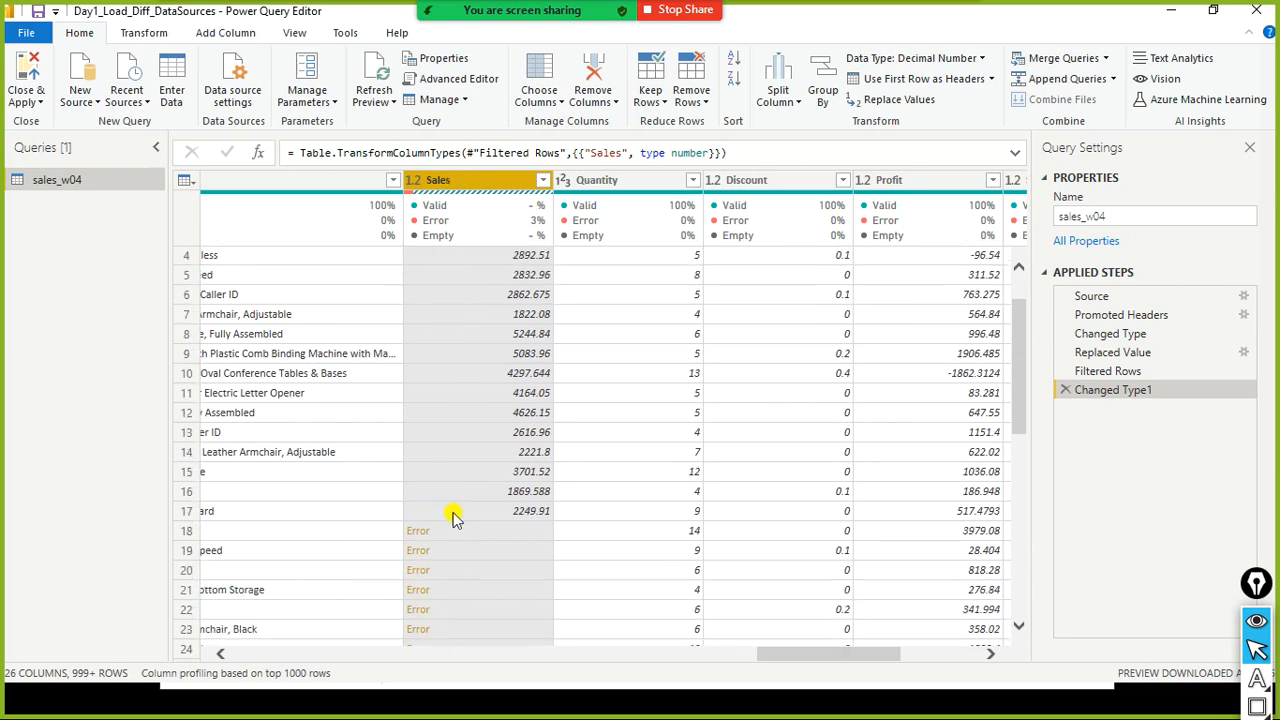
scroll(460, 450, "up", 1)
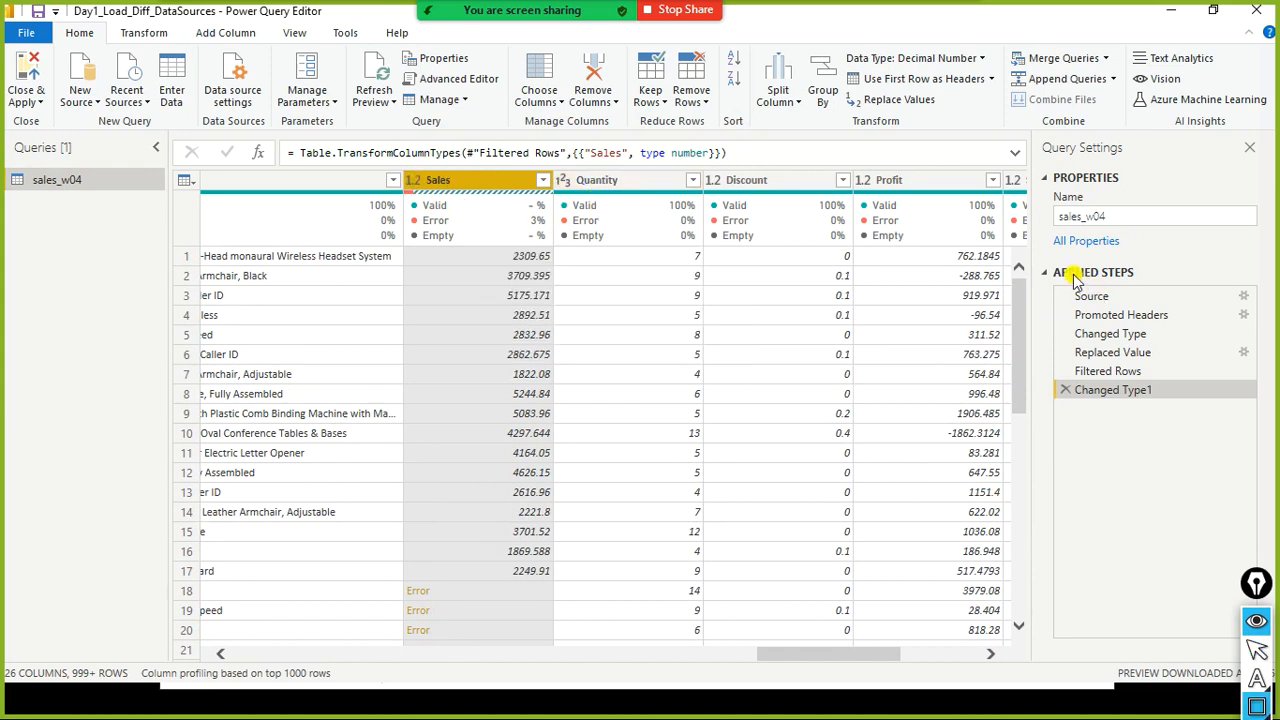
mouse_move(1042, 282)
left_mouse_down()
mouse_move(1062, 400)
mouse_move(1263, 415)
left_mouse_up()
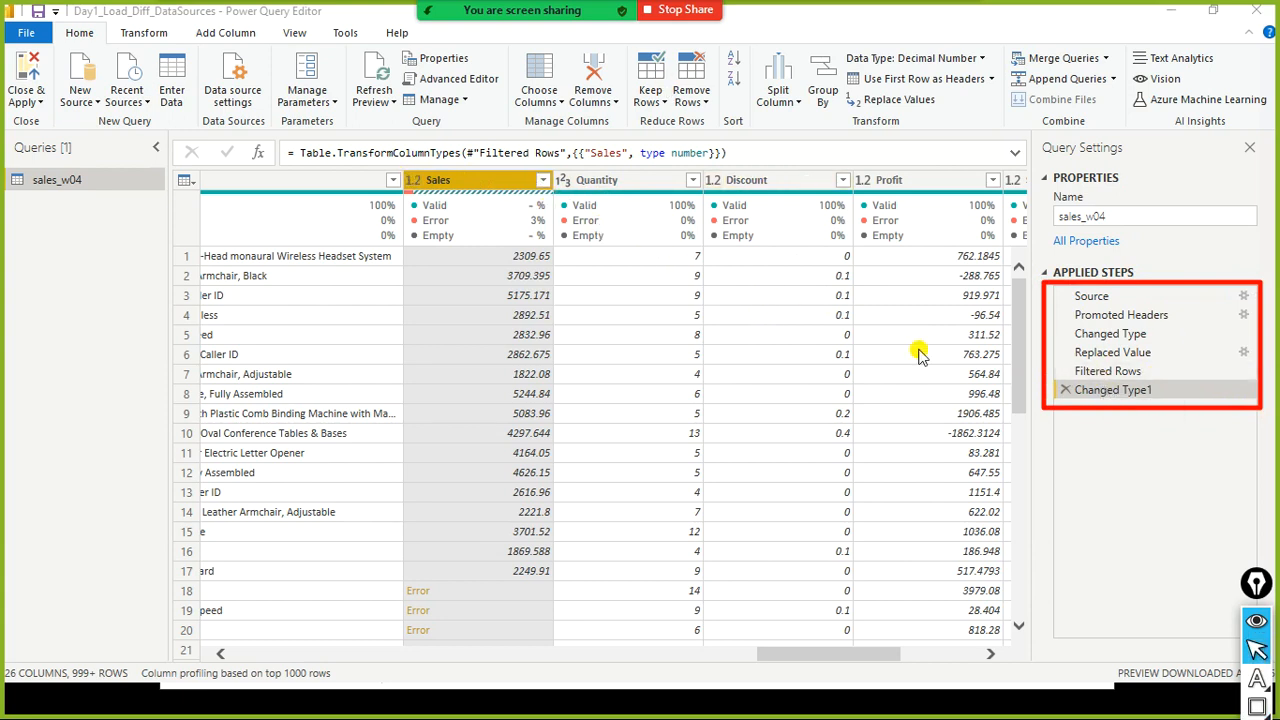
left_click(1098, 371)
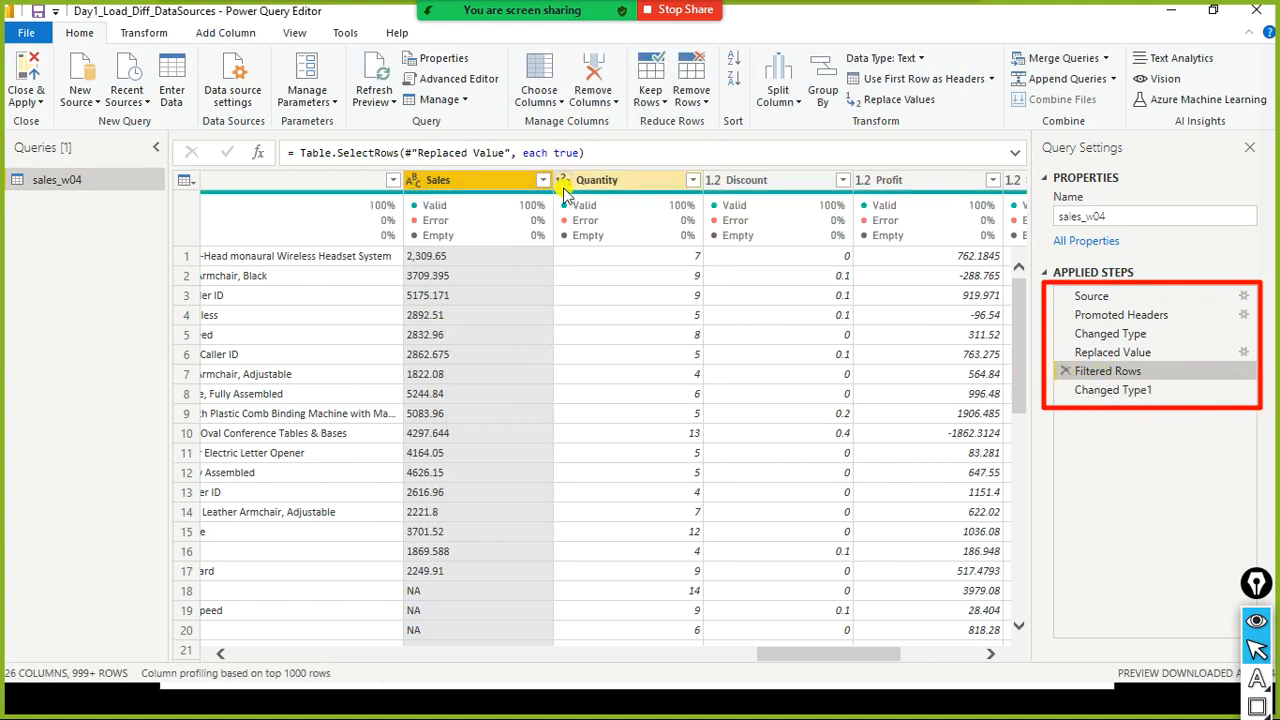
left_click(1116, 360)
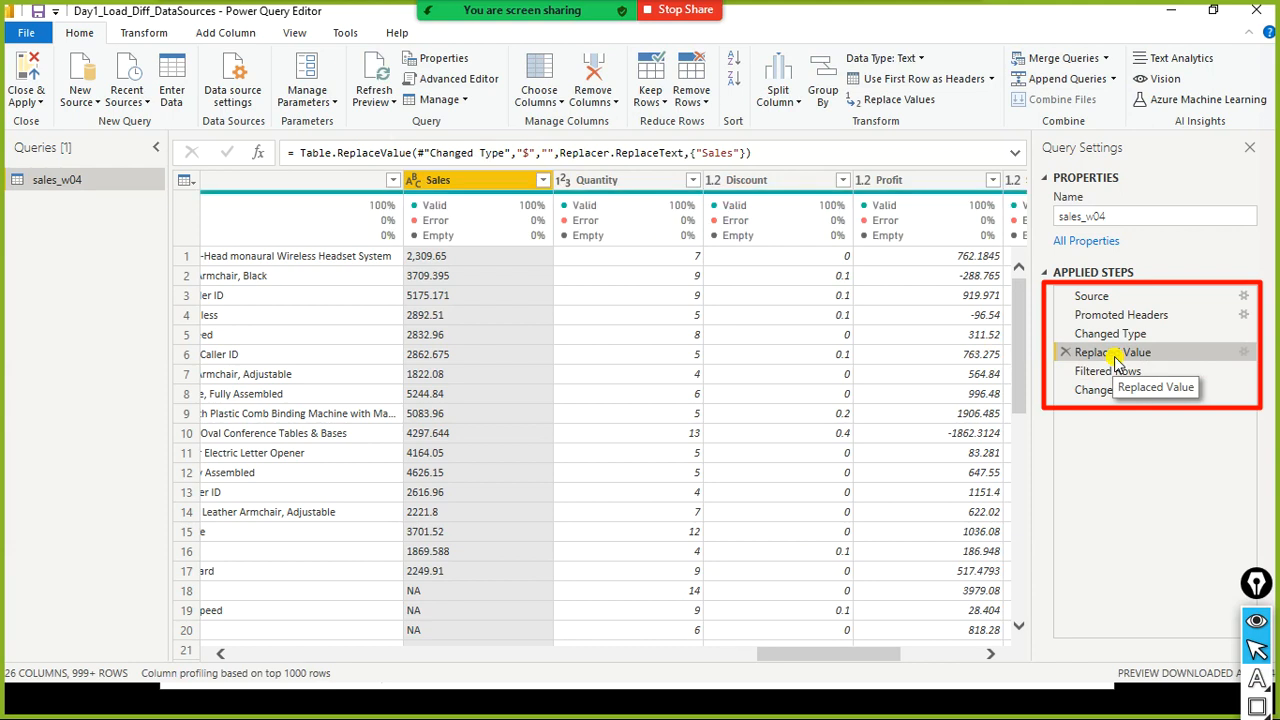
left_click_drag(522, 157, 534, 157)
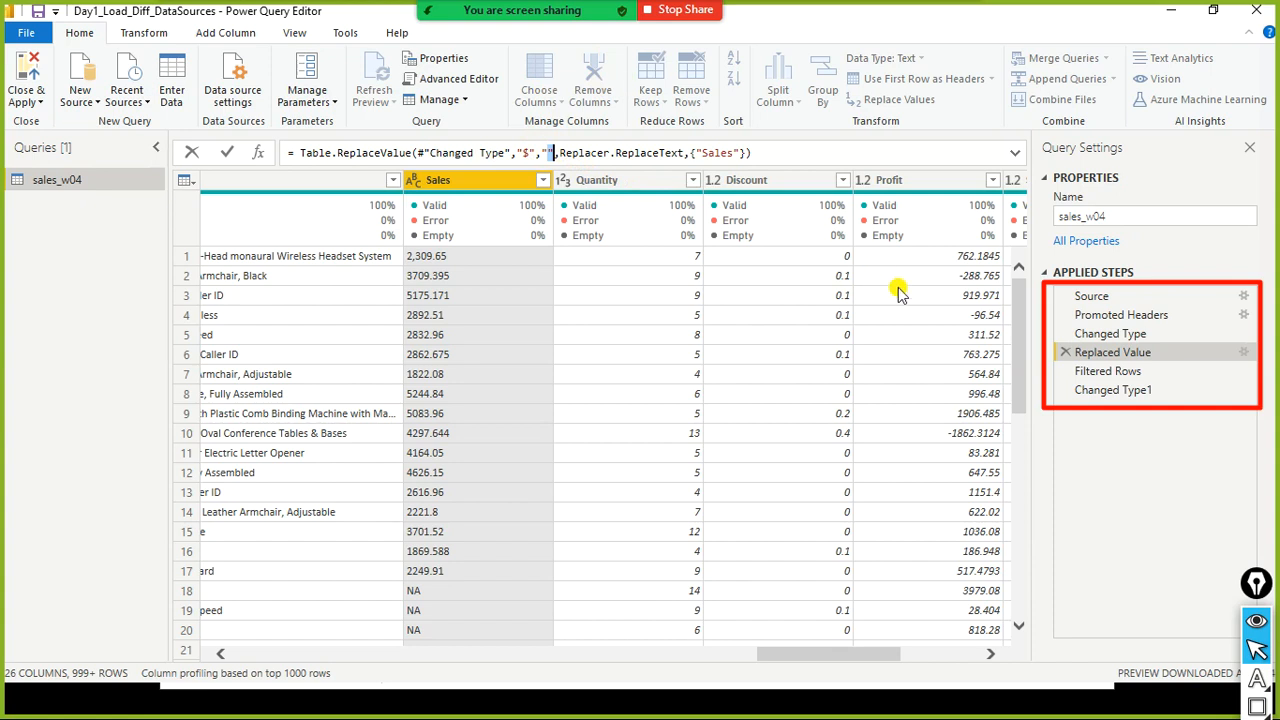
left_click(1088, 340)
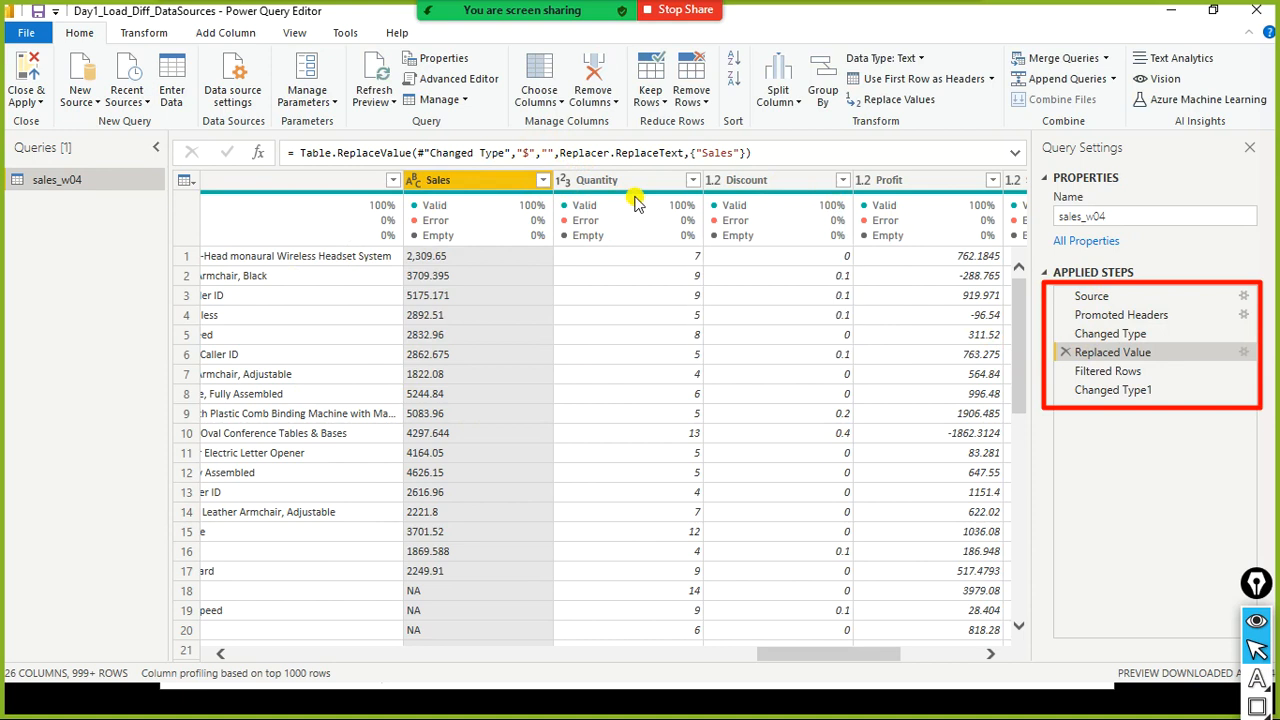
mouse_move(677, 197)
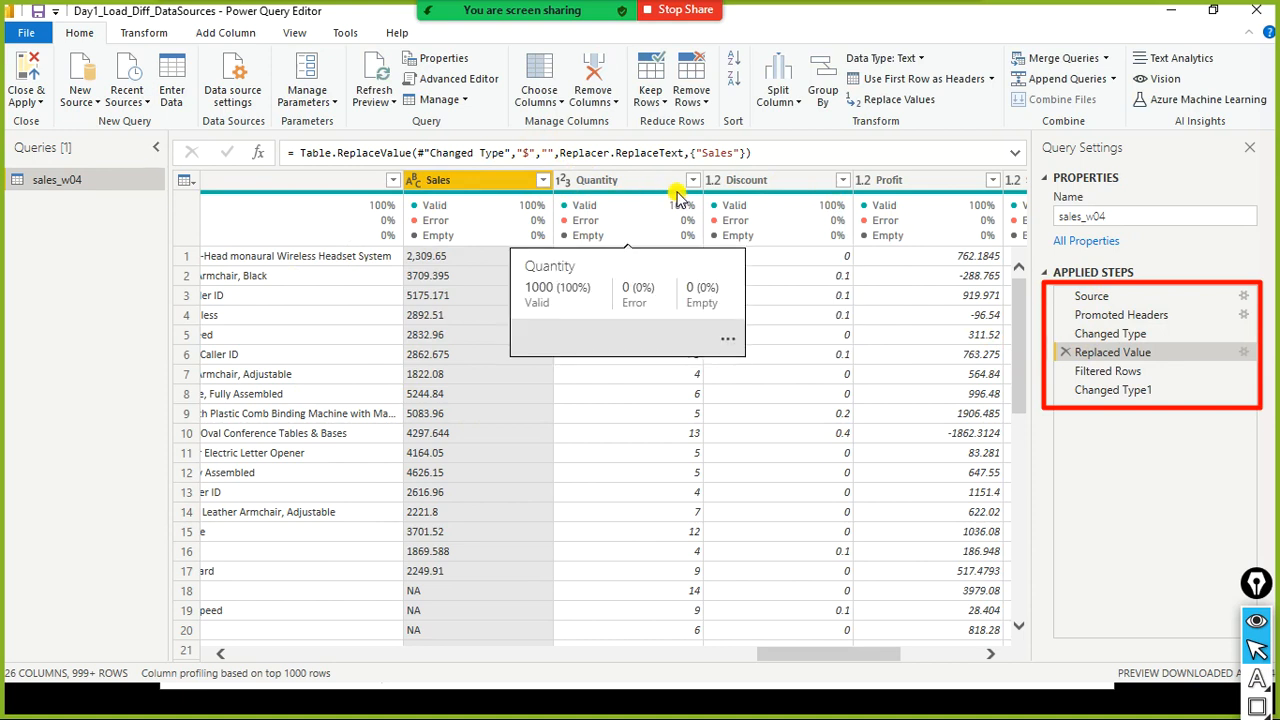
left_click(1110, 345)
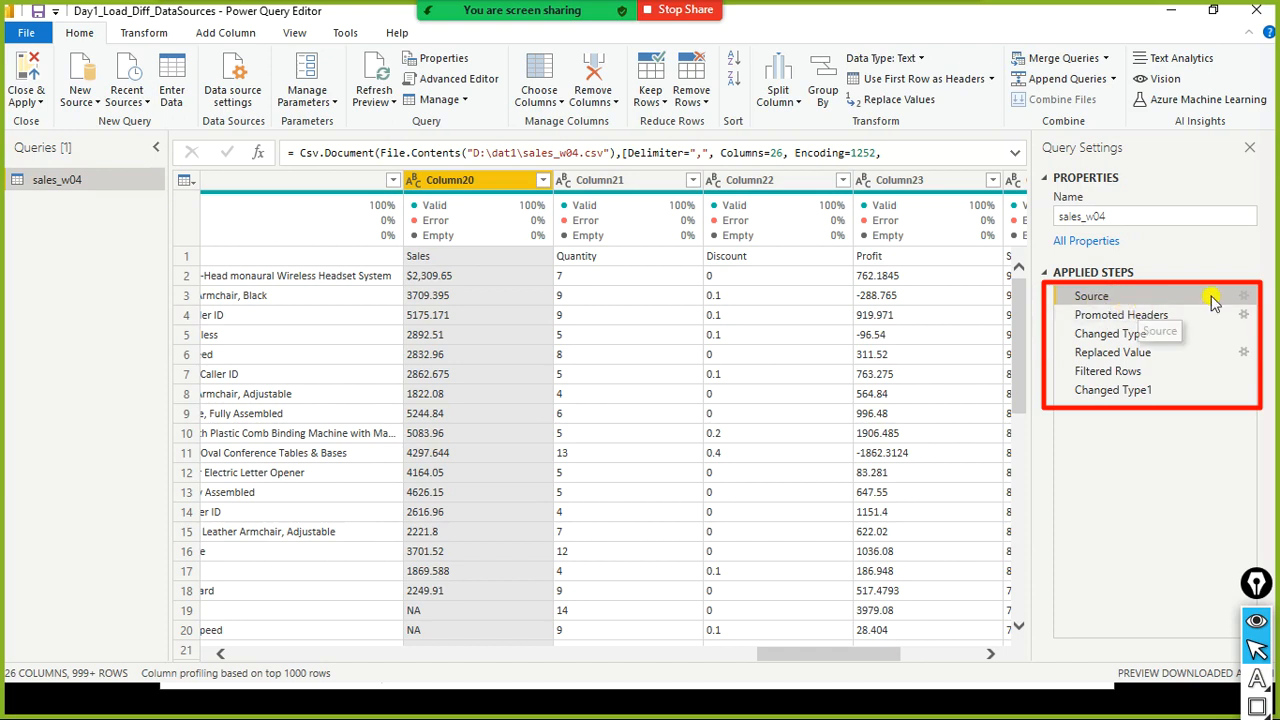
- Open the Source step's settings to inspect the CSV file path and options, then close the dialog with OK
left_click(1246, 303)
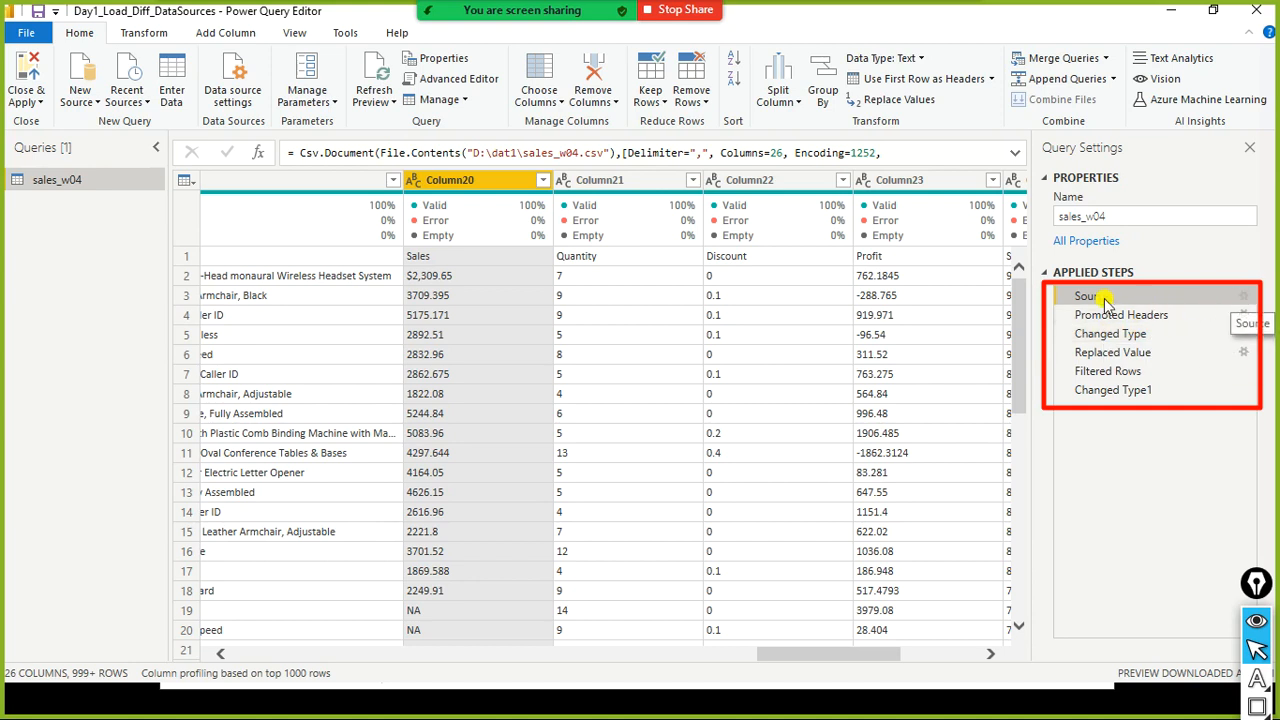
left_click(1245, 298)
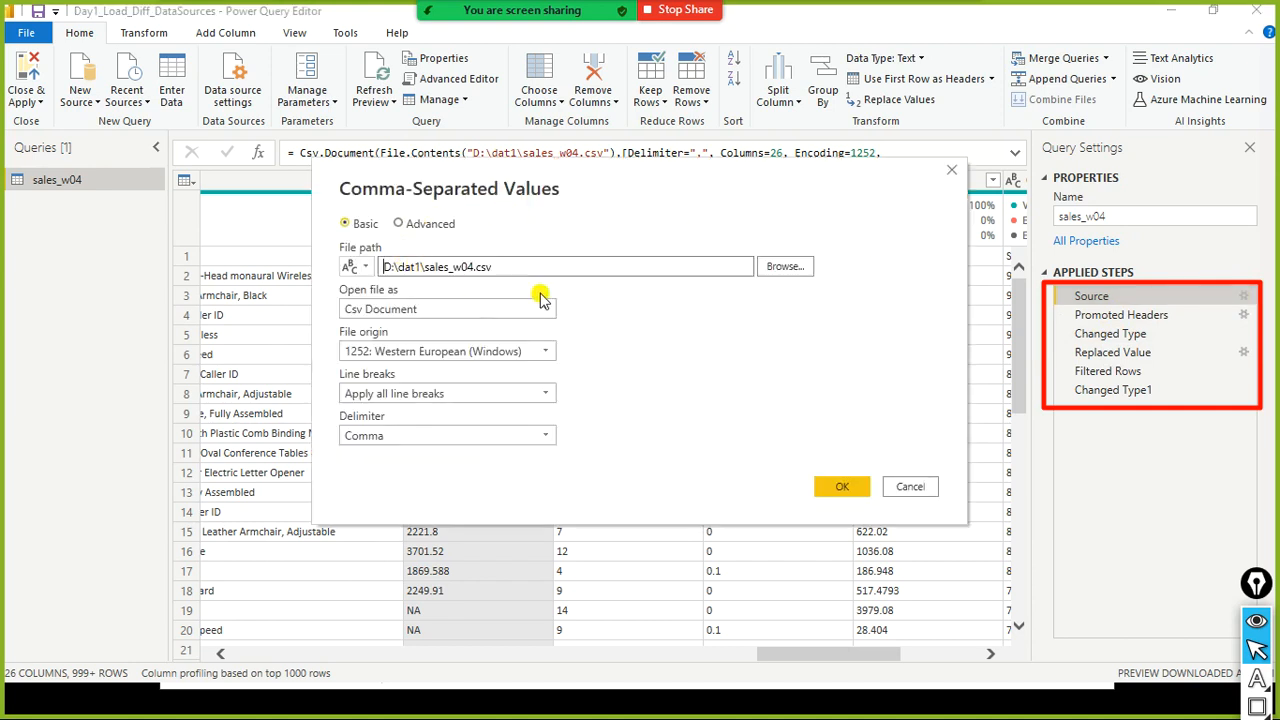
left_click_drag(543, 271, 370, 272)
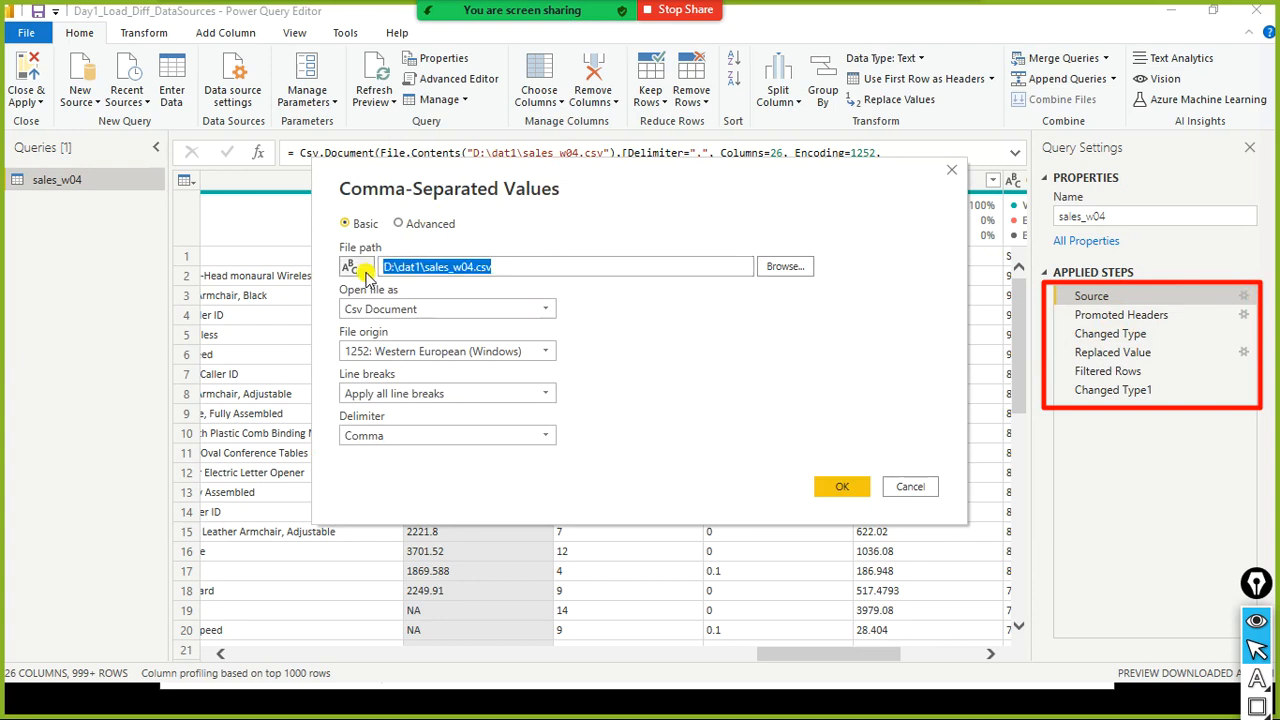
left_click(474, 270)
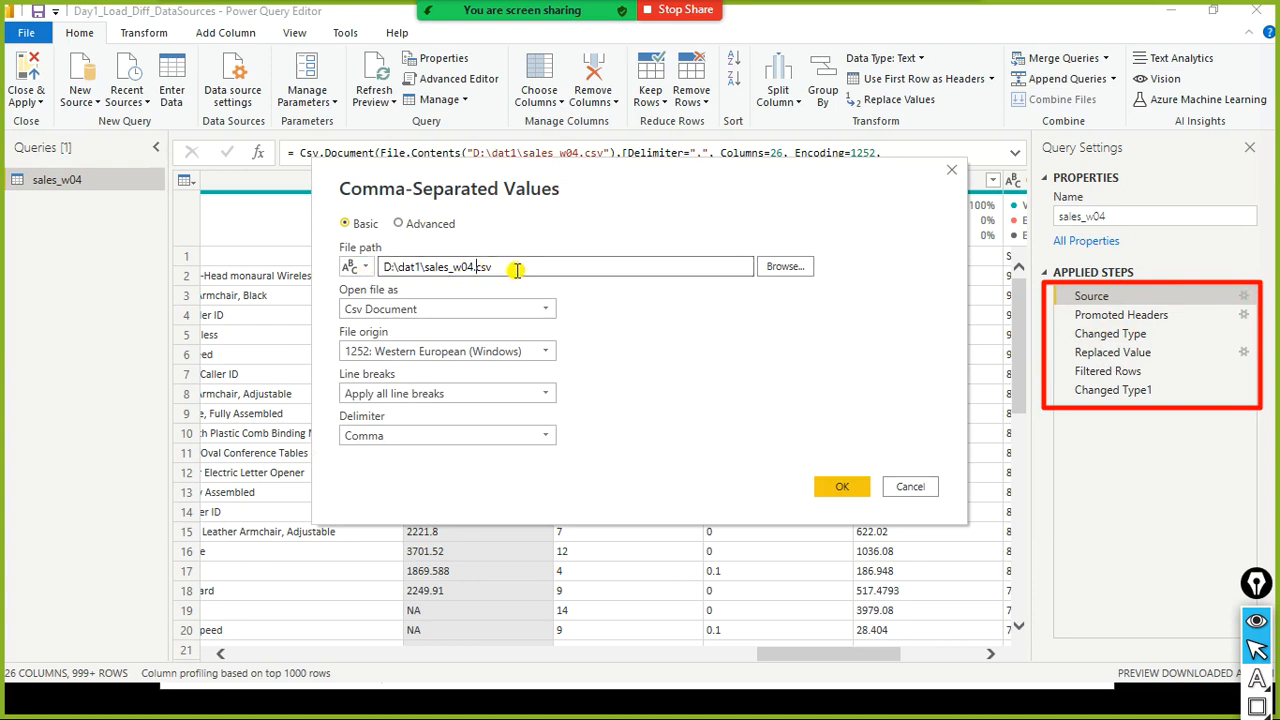
left_click_drag(494, 268, 389, 268)
left_click(428, 267)
left_click(398, 268)
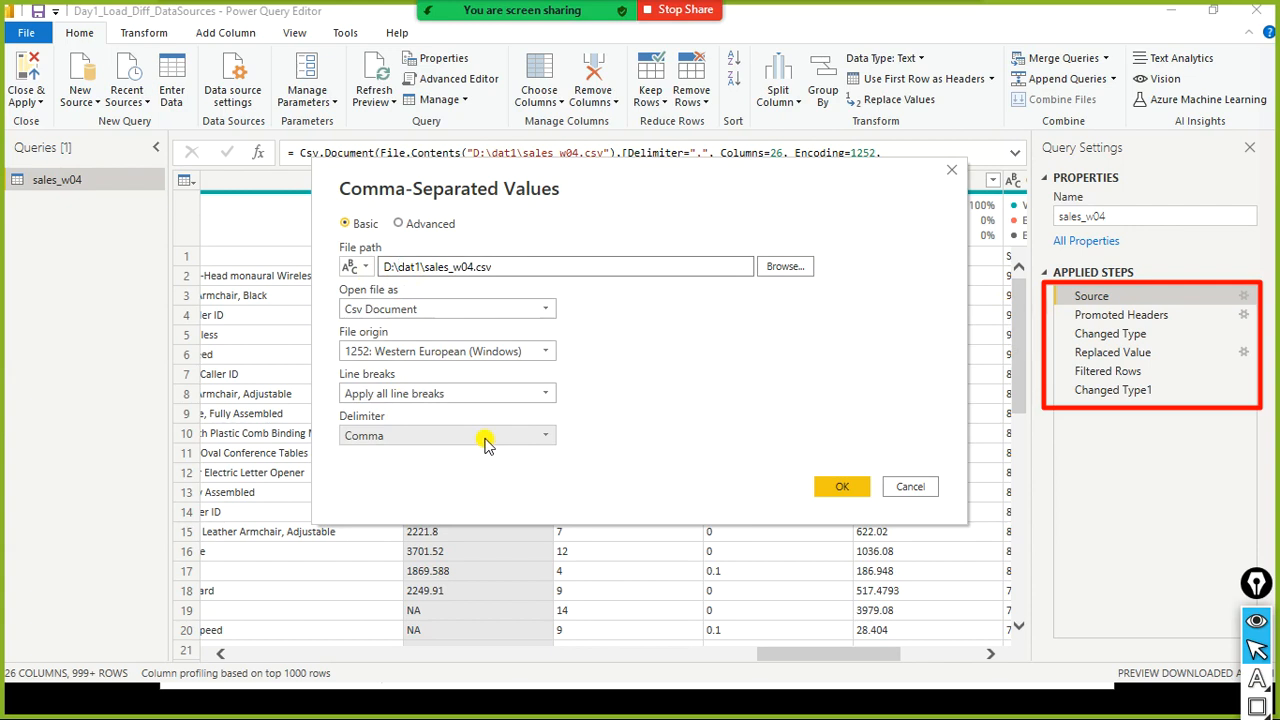
left_click(840, 486)
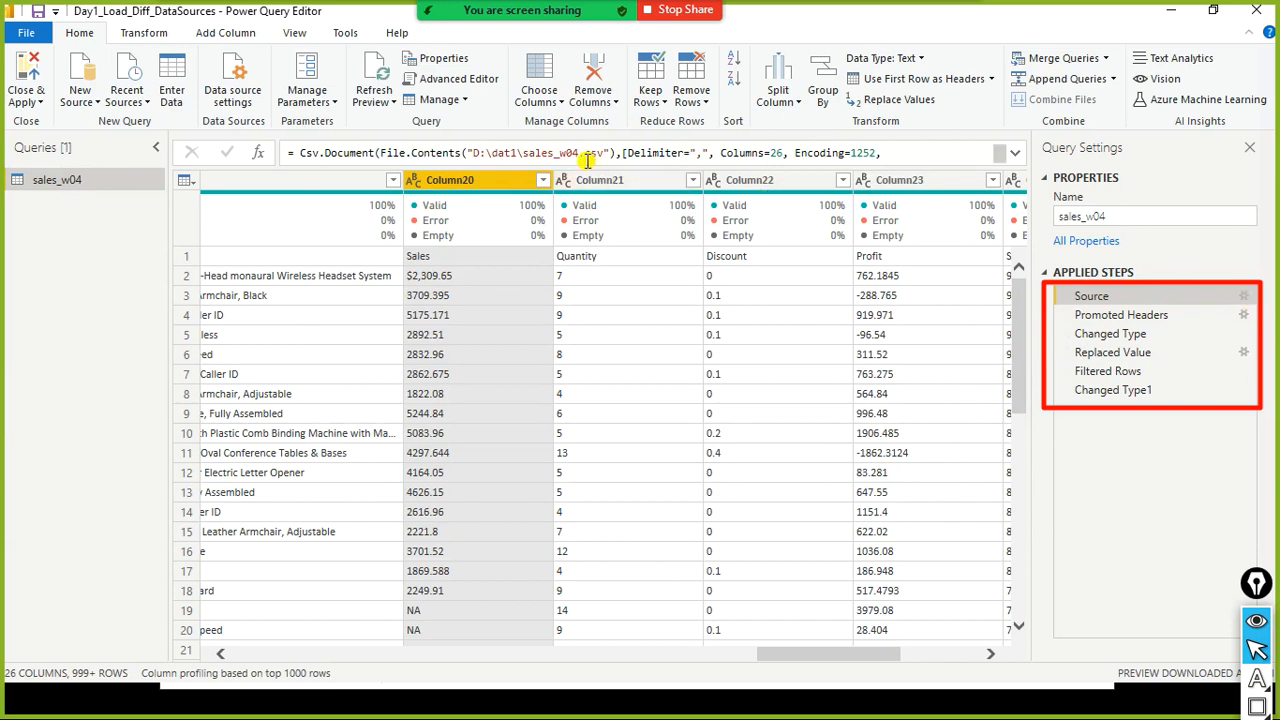
- Select the Promoted Headers and Changed Type steps and expand the formula bar to inspect the Sales column's type
left_click(1142, 320)
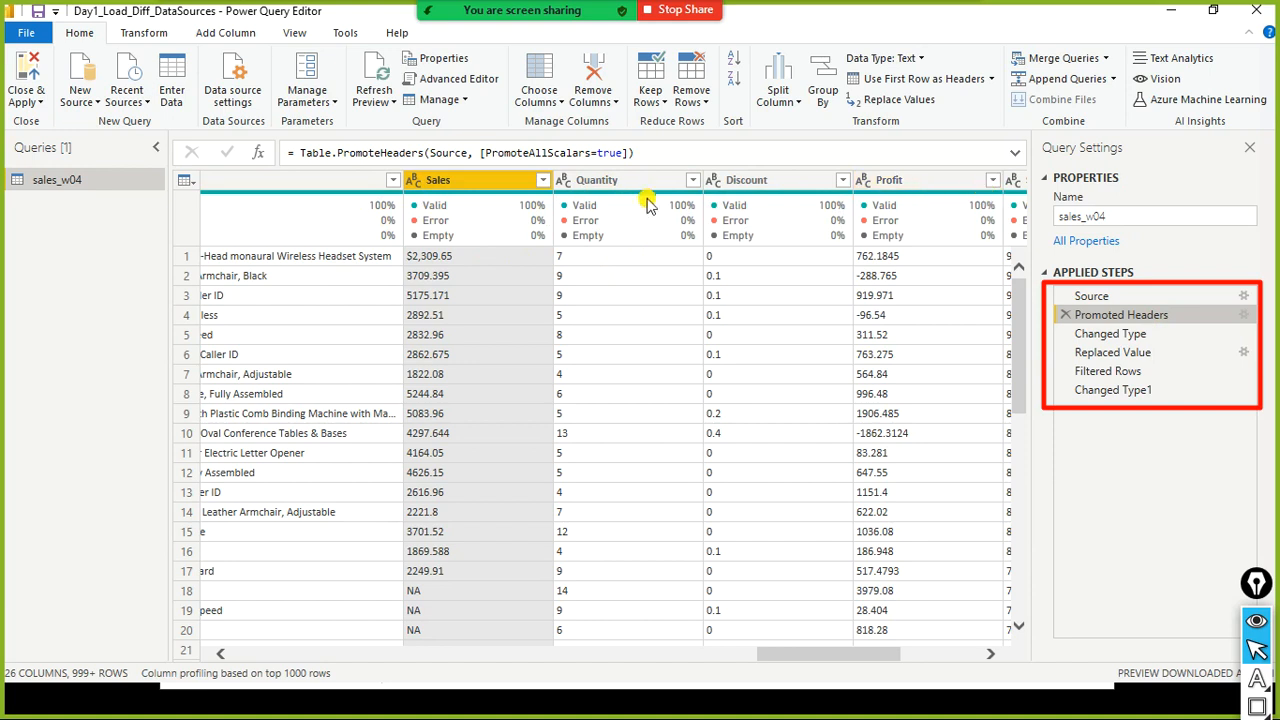
left_click(1133, 338)
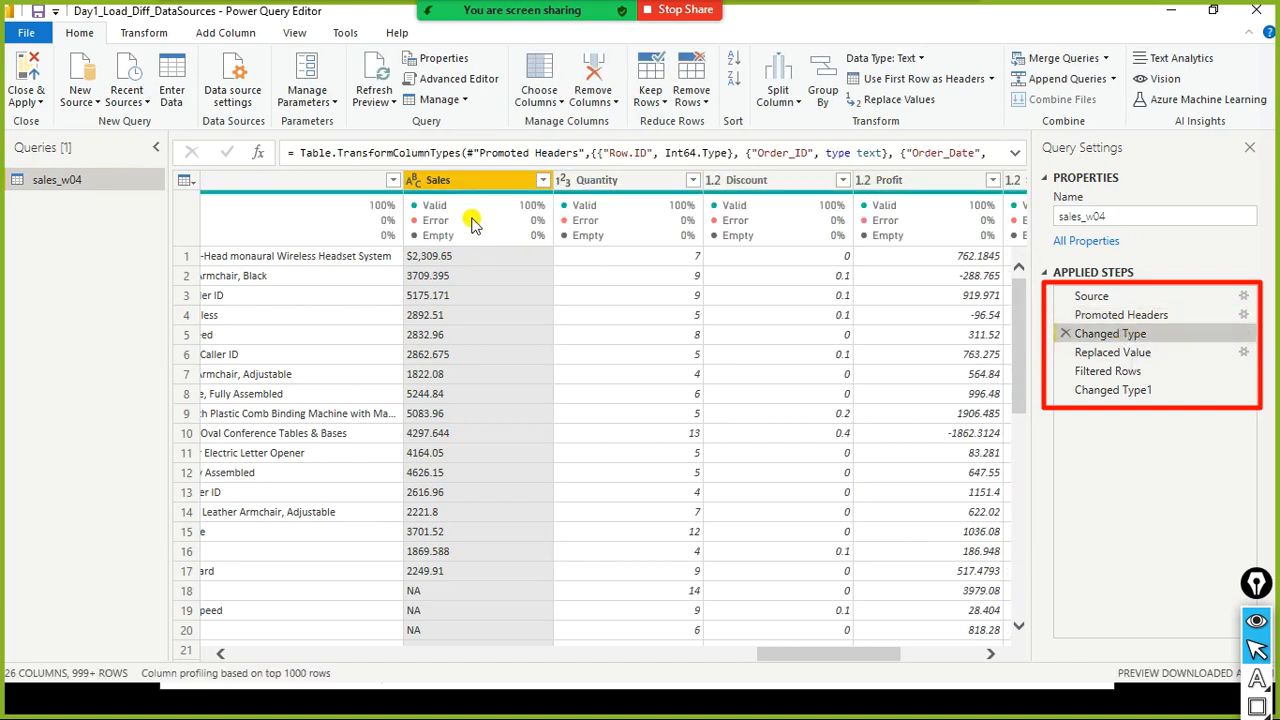
left_click_drag(808, 157, 985, 155)
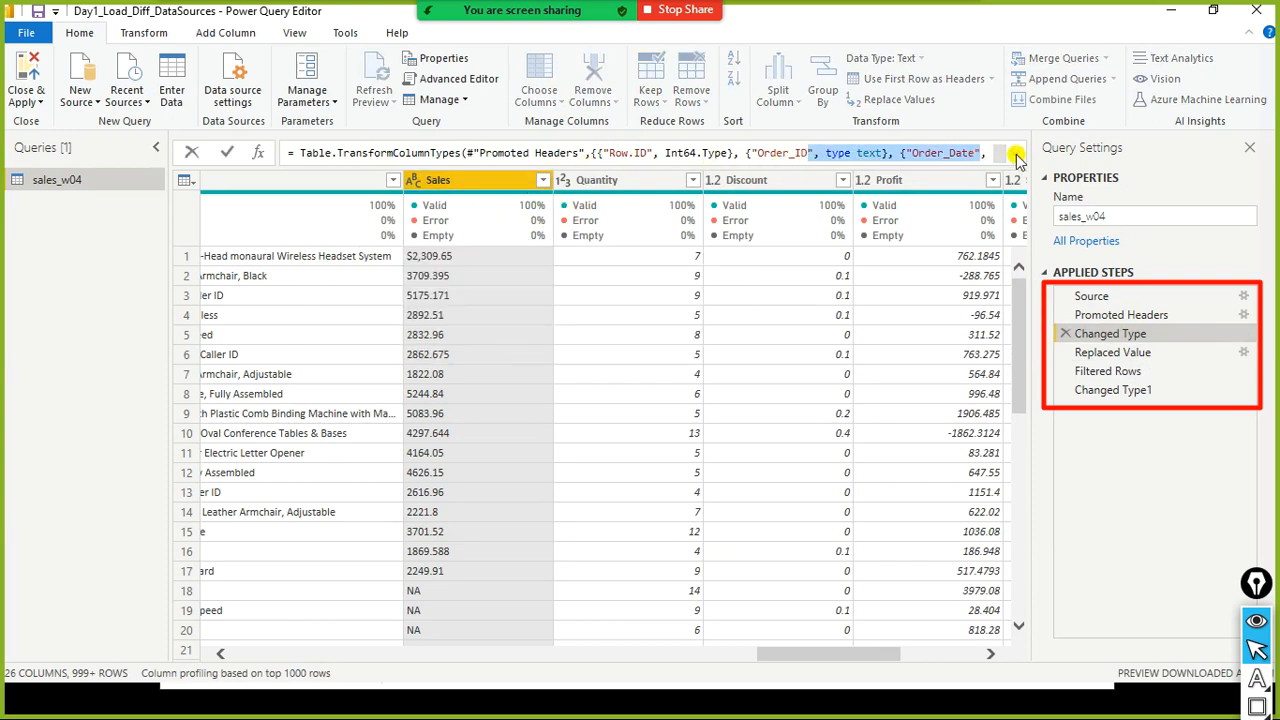
left_click(1015, 155)
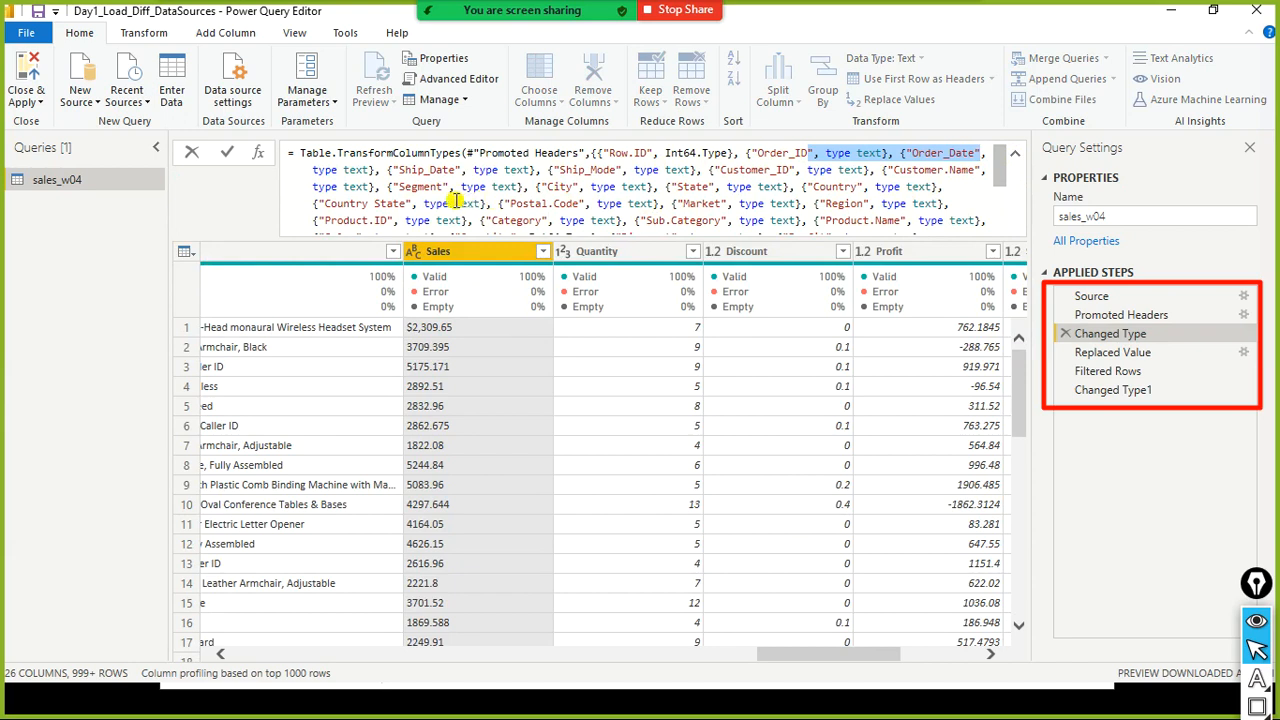
scroll(712, 208, "down", 1)
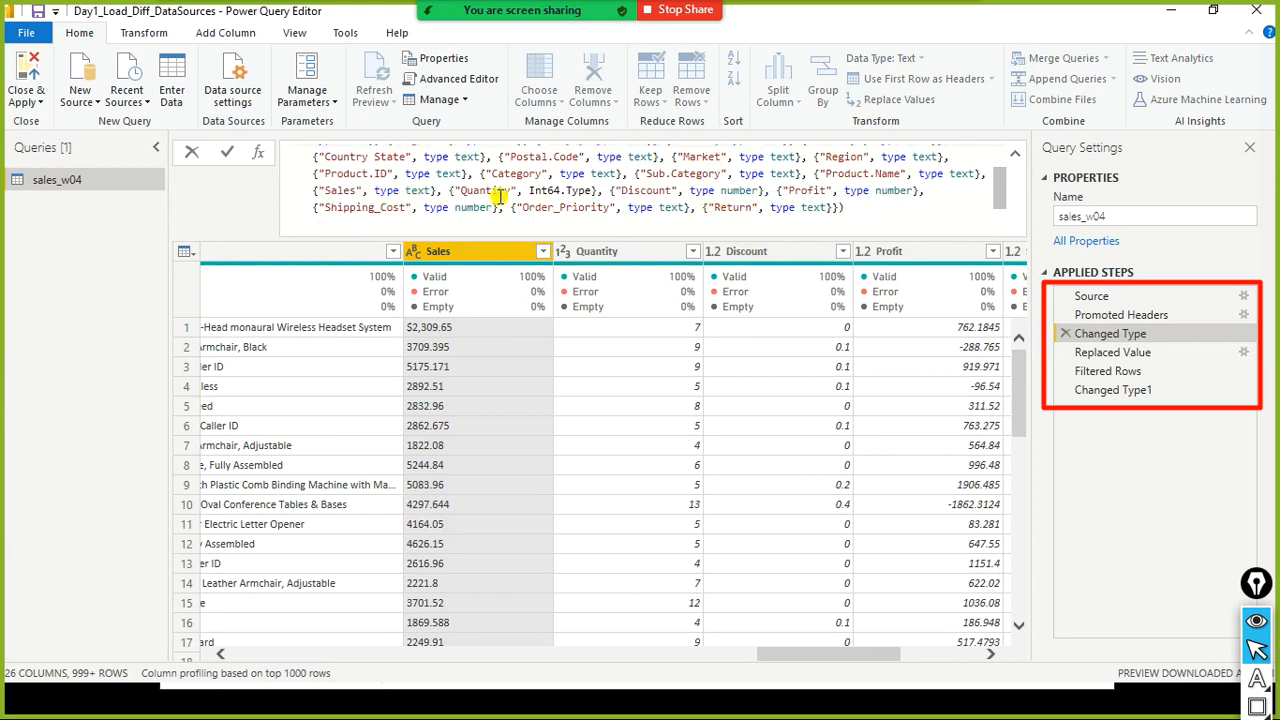
left_click_drag(434, 190, 300, 190)
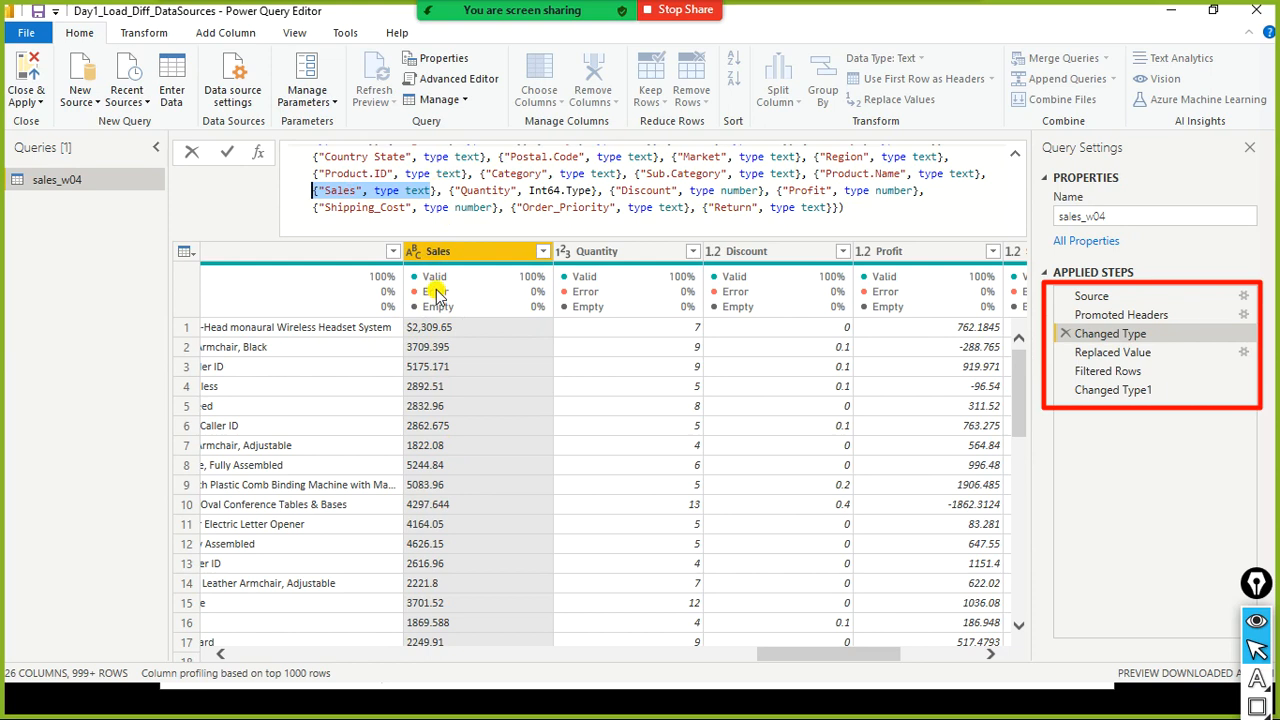
left_click(423, 191)
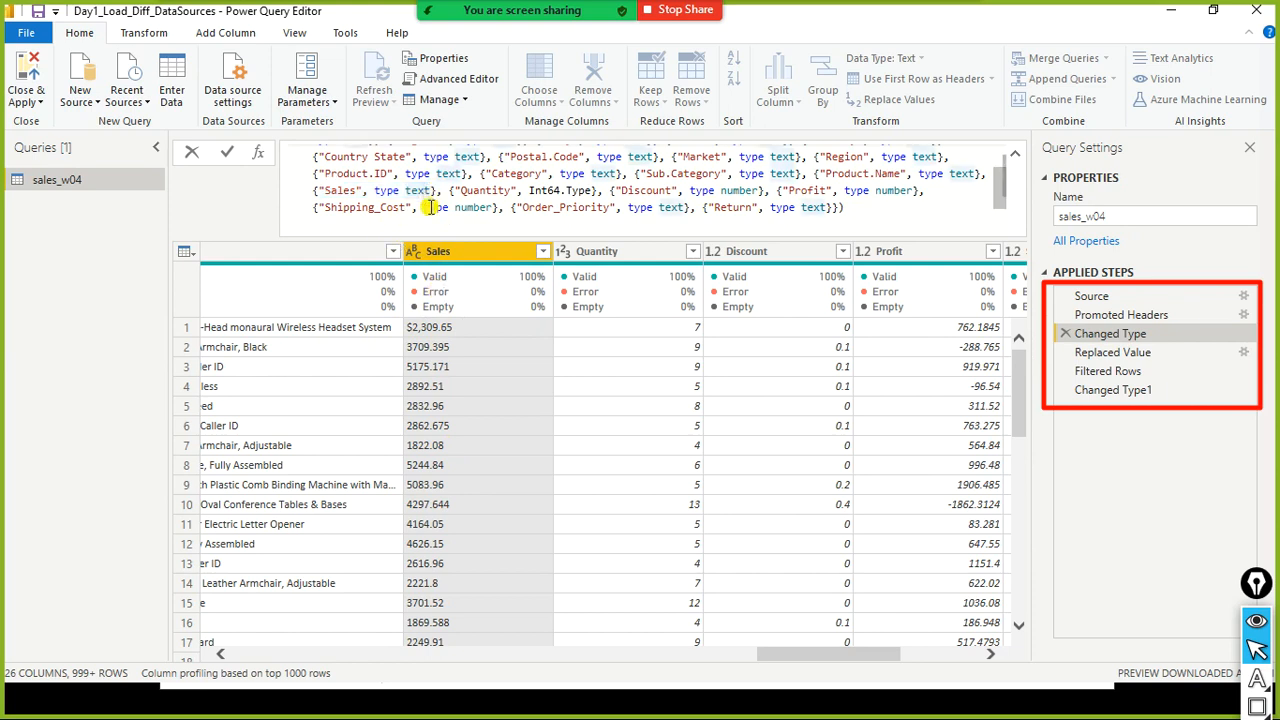
- Select the Replaced Value and Filtered Rows applied steps to inspect their formulas
left_click(1089, 361)
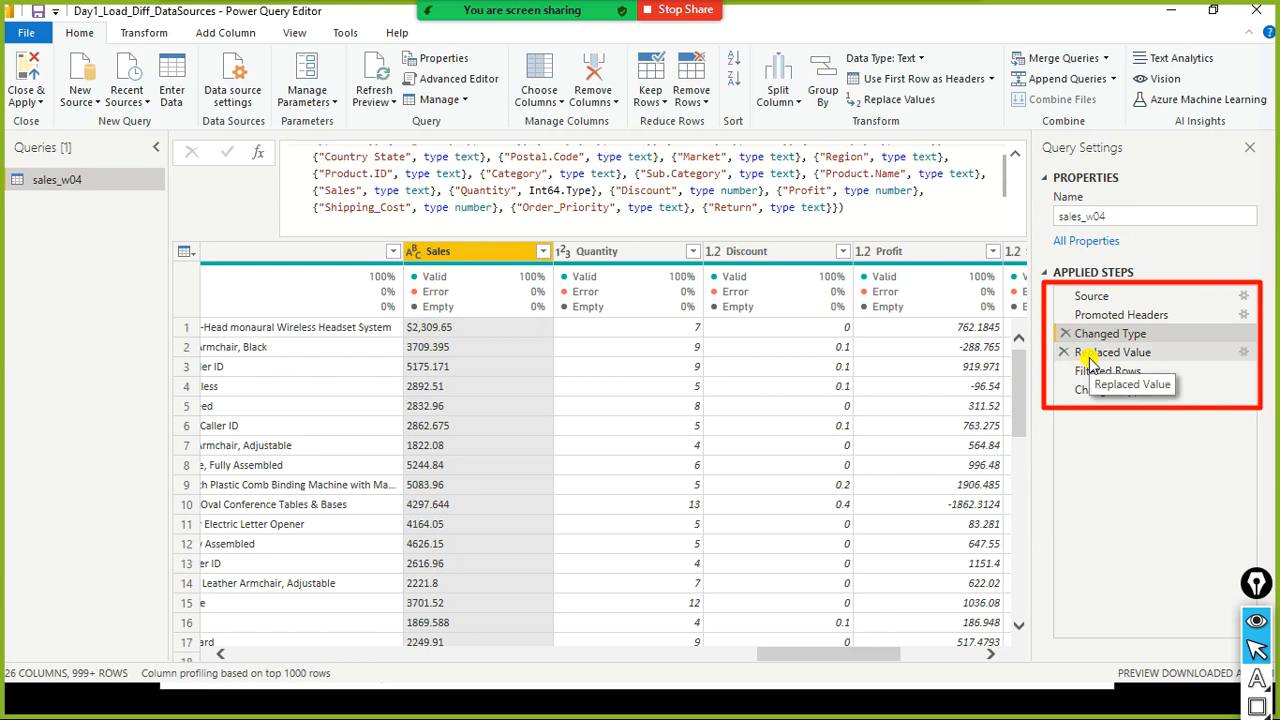
left_click(1150, 352)
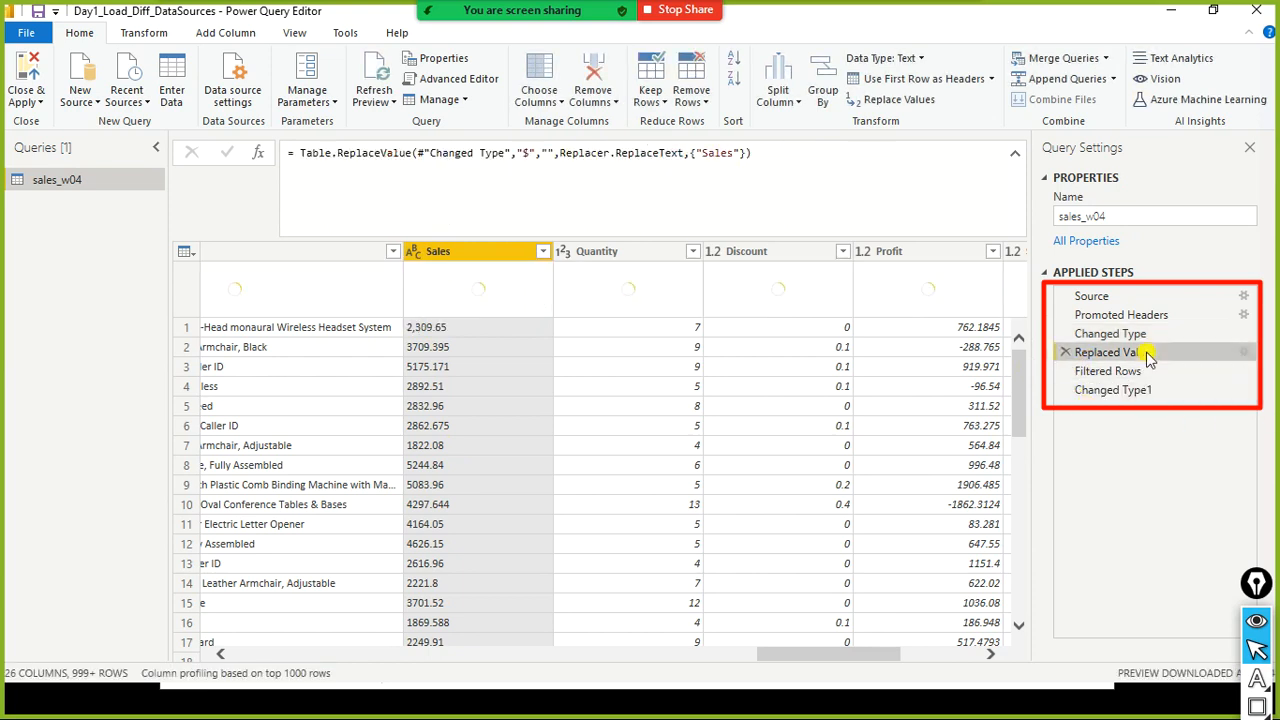
left_click(545, 158)
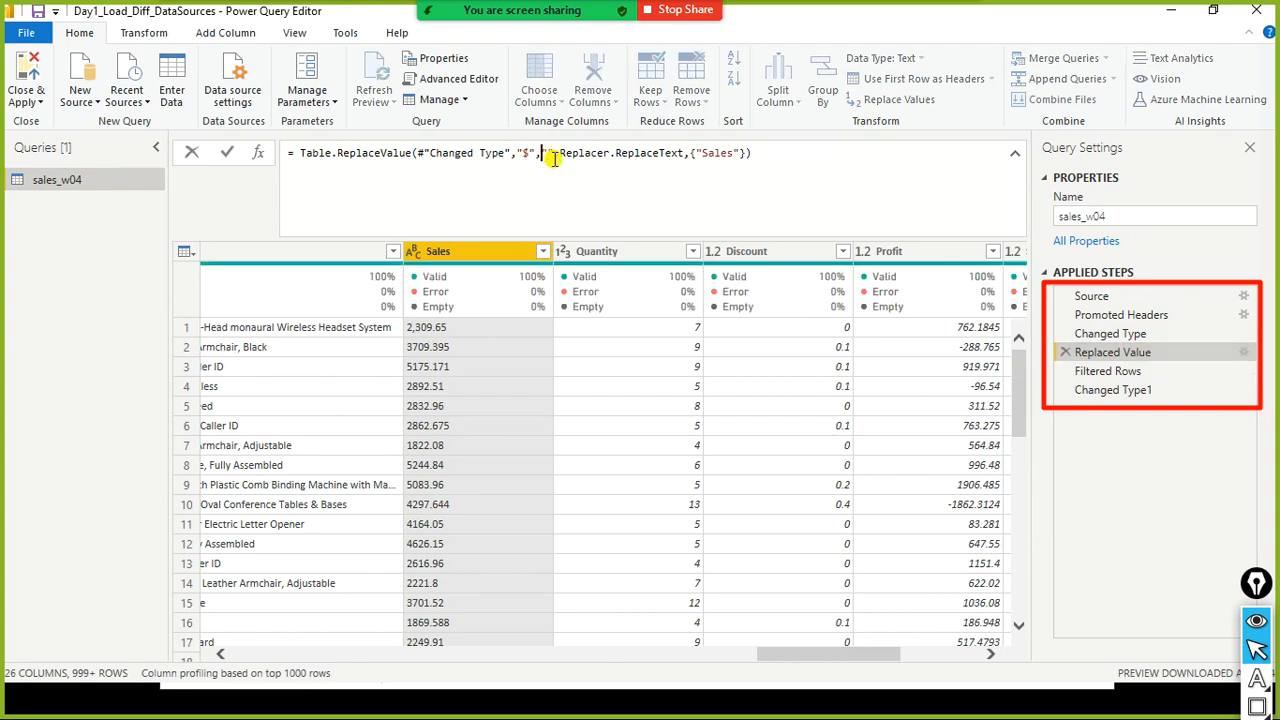
left_click(1078, 377)
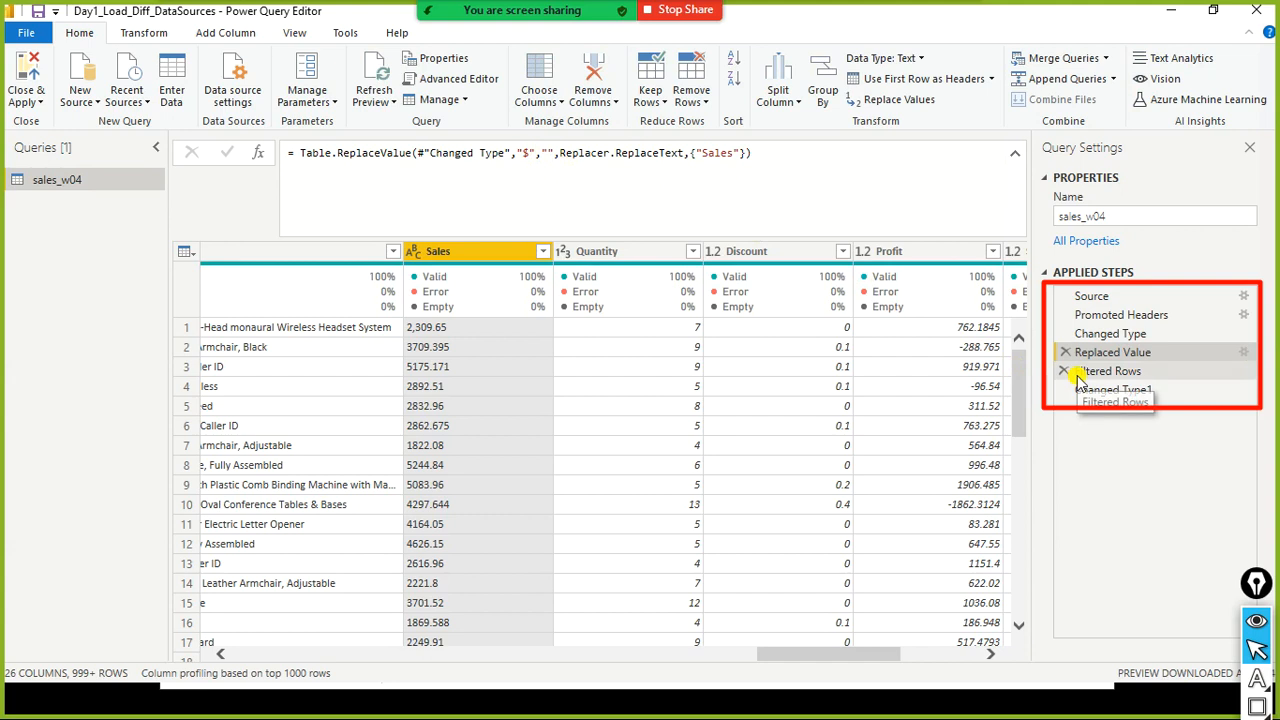
- Select the Filtered Rows and Changed Type1 applied steps and open the Sales column's data type list to inspect it
left_click(1128, 377)
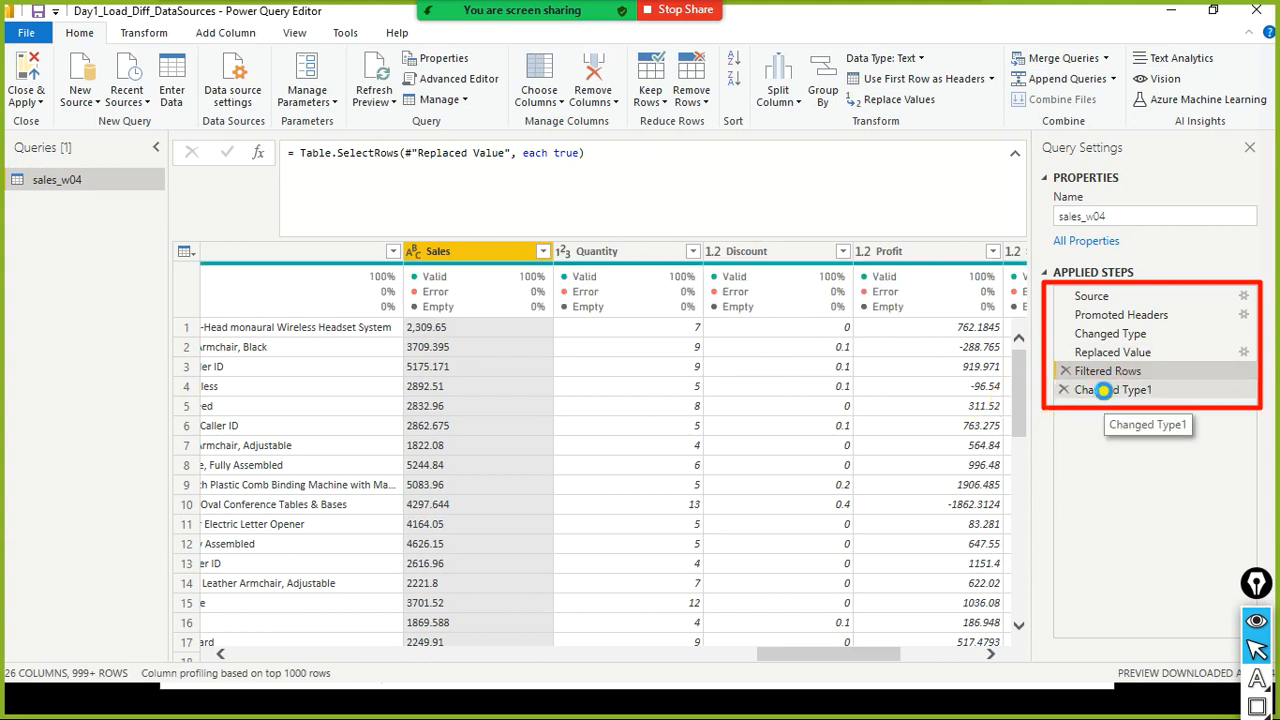
left_click(1108, 392)
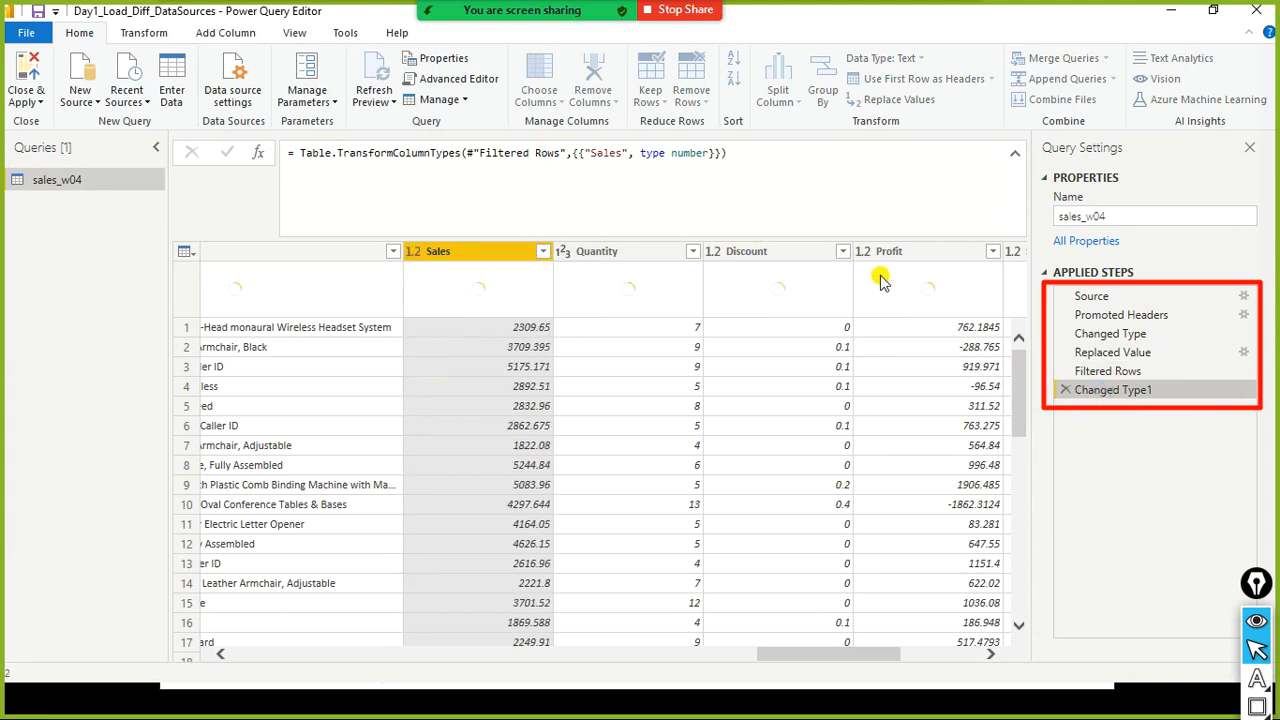
left_click(413, 254)
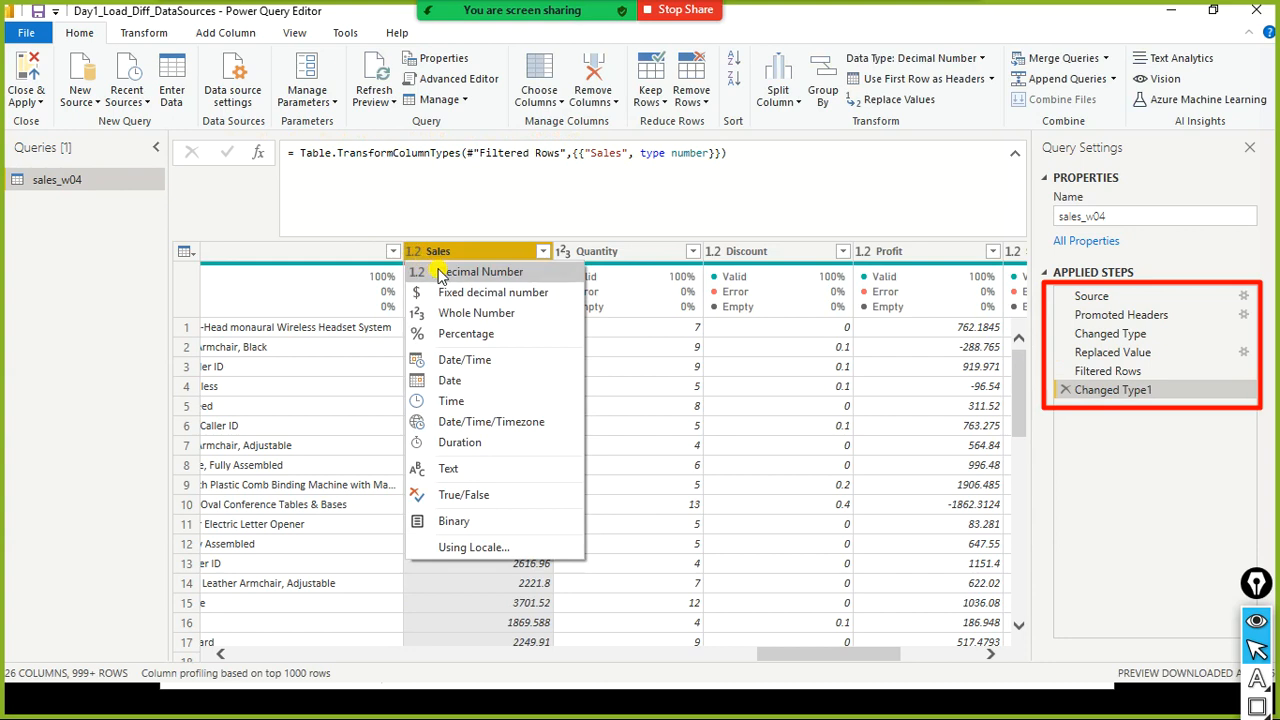
left_click(268, 230)
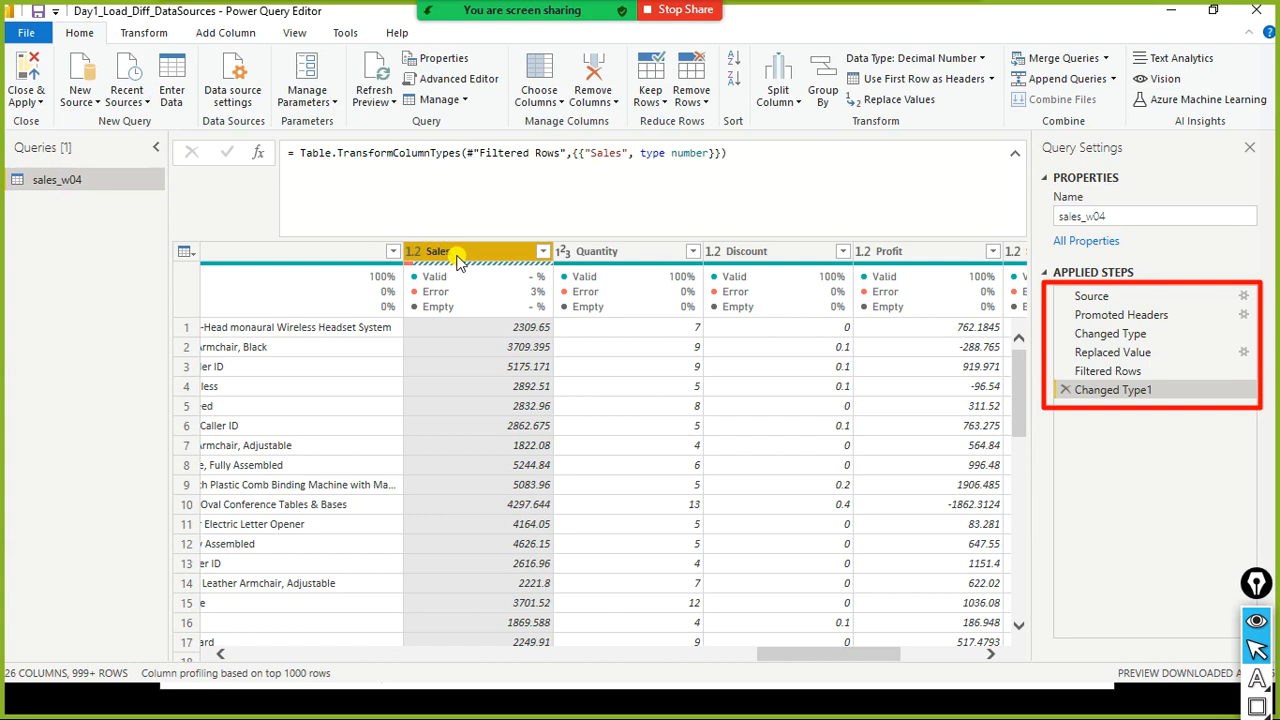
left_click(415, 251)
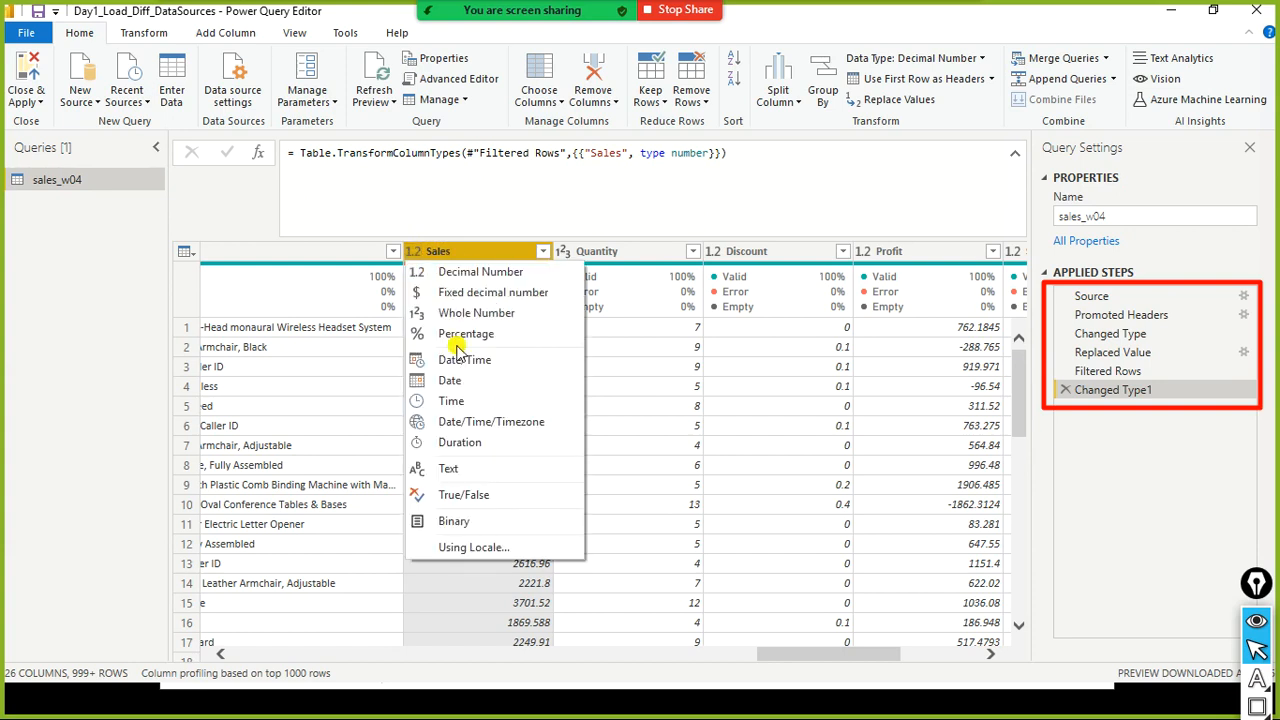
left_click(1143, 393)
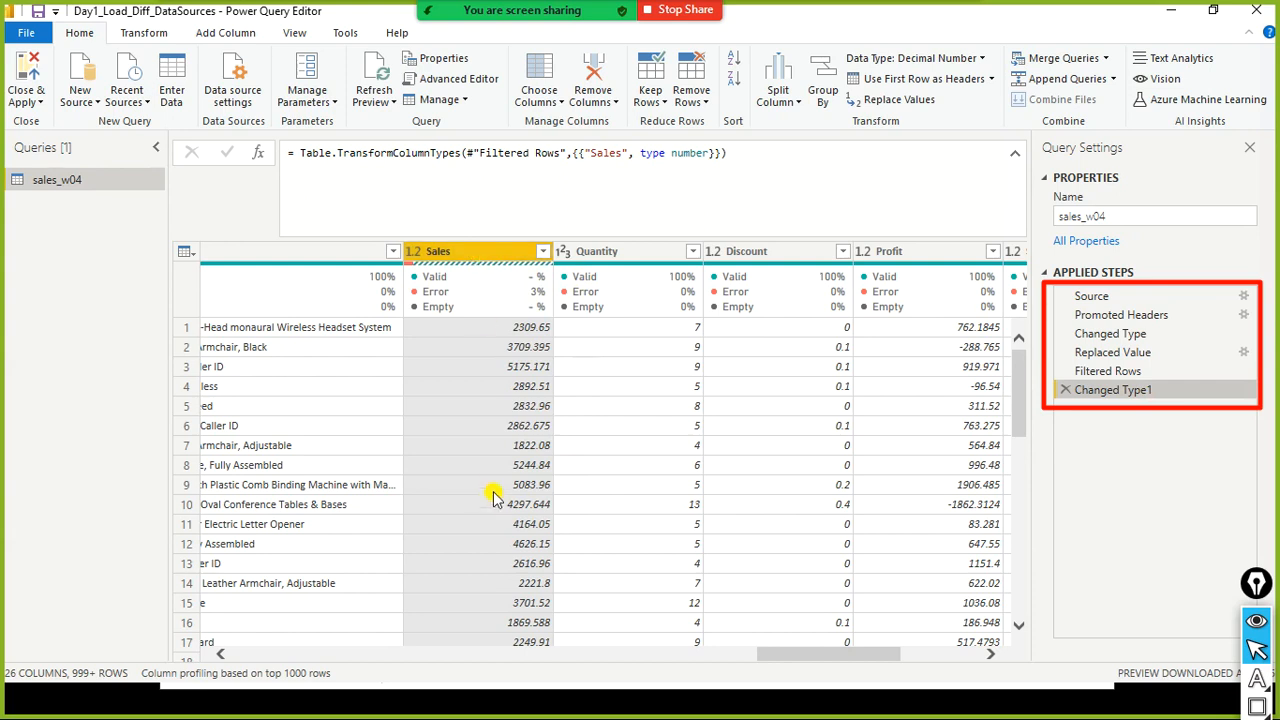
- Compare the Sales column's values between the Filtered Rows and Changed Type1 steps, scrolling through the rows
scroll(492, 494, "down", 3)
scroll(500, 484, "up", 1)
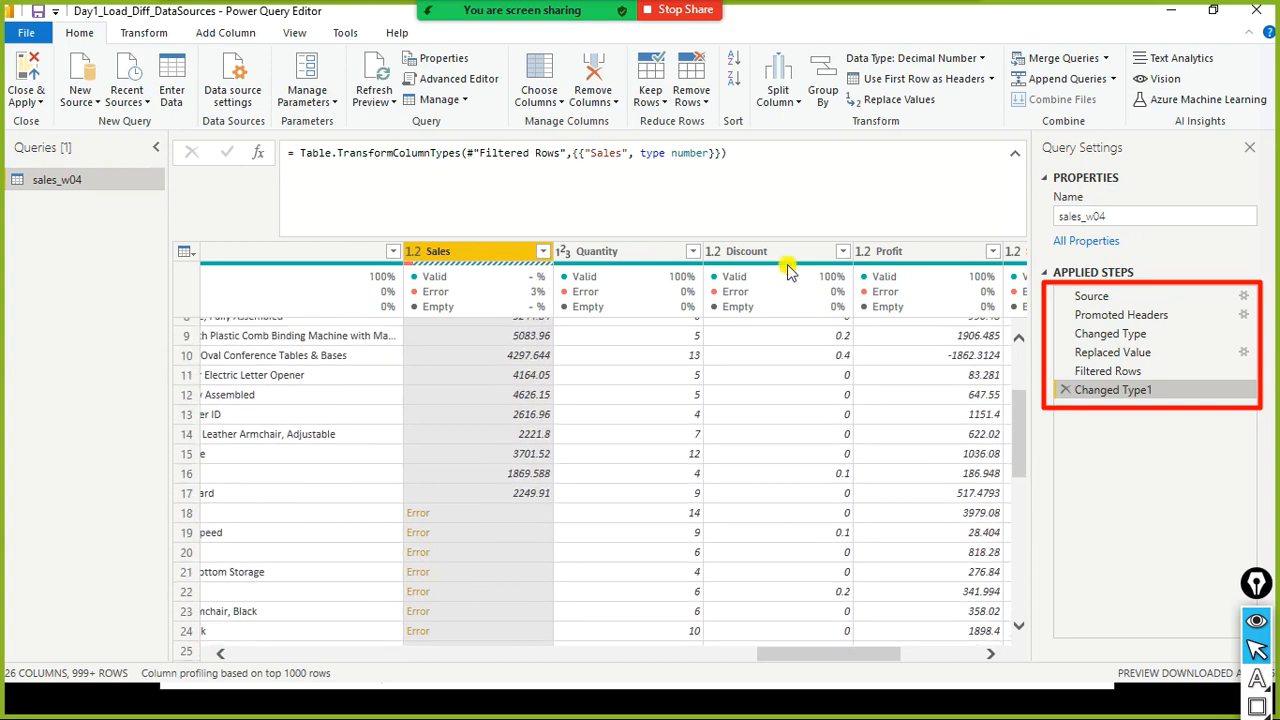
left_click(1019, 158)
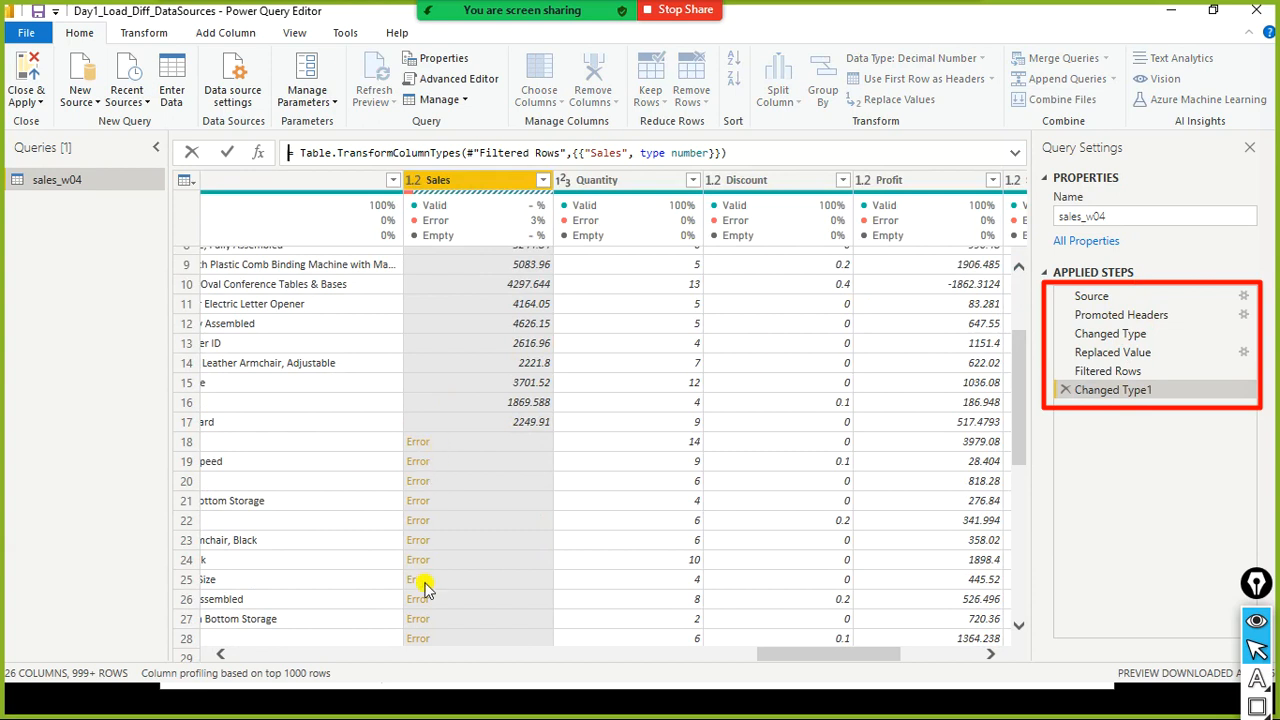
left_click(1091, 376)
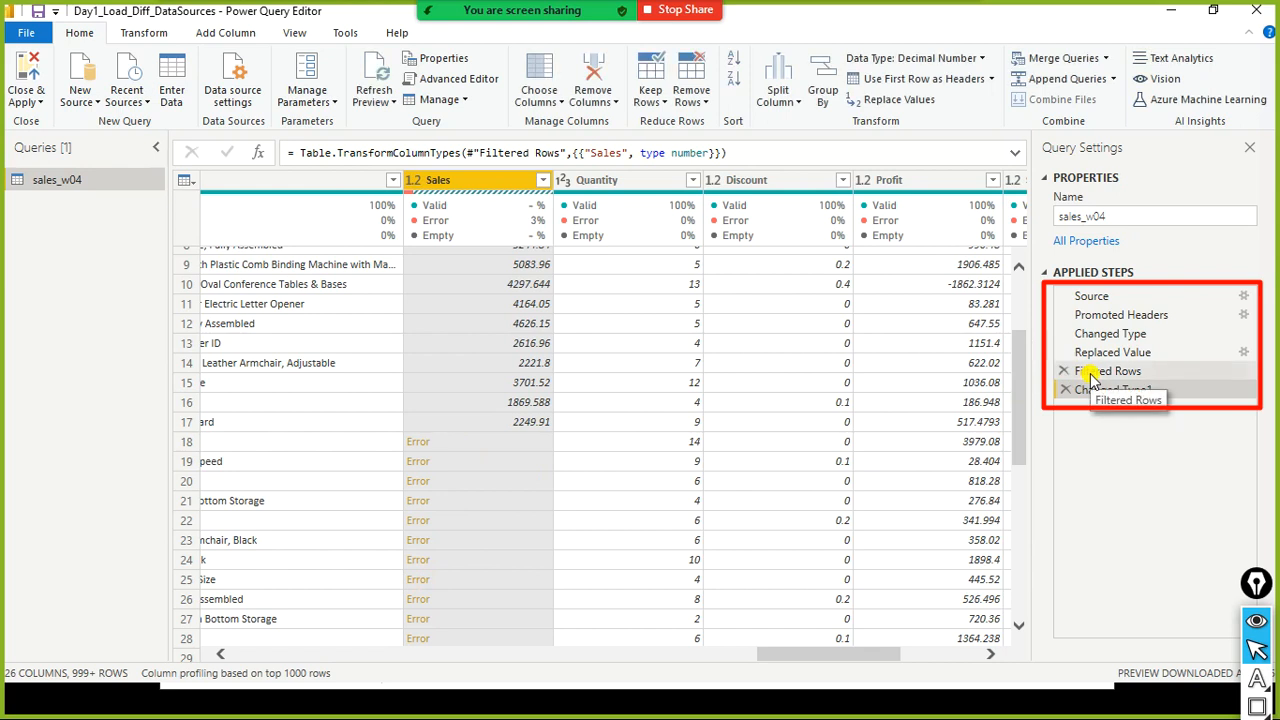
left_click(1091, 376)
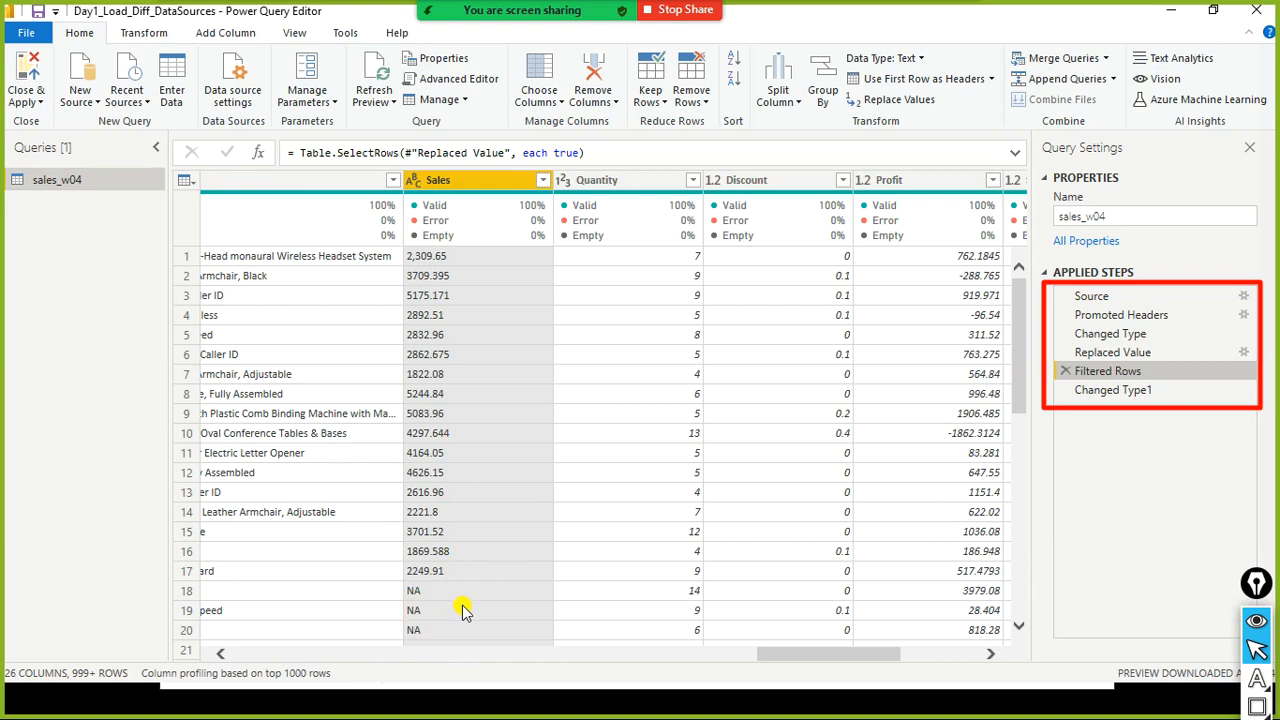
scroll(465, 607, "down", 3)
scroll(465, 600, "up", 2)
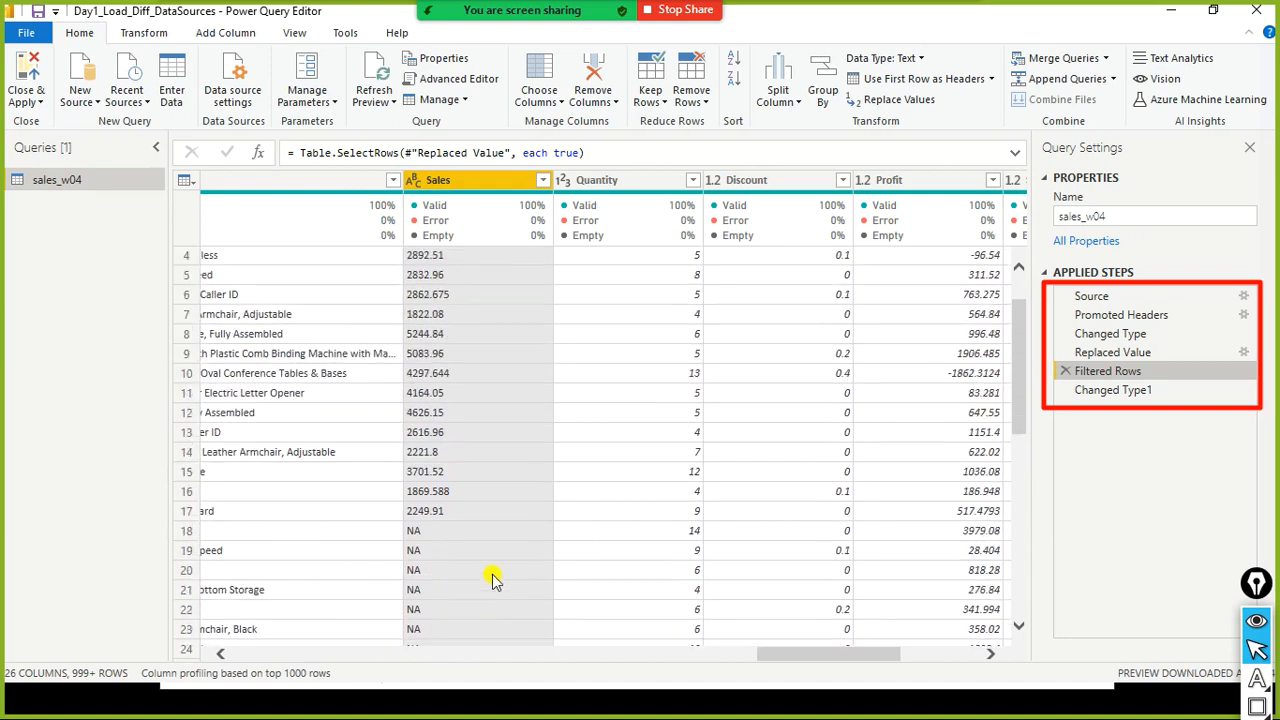
left_click(1097, 391)
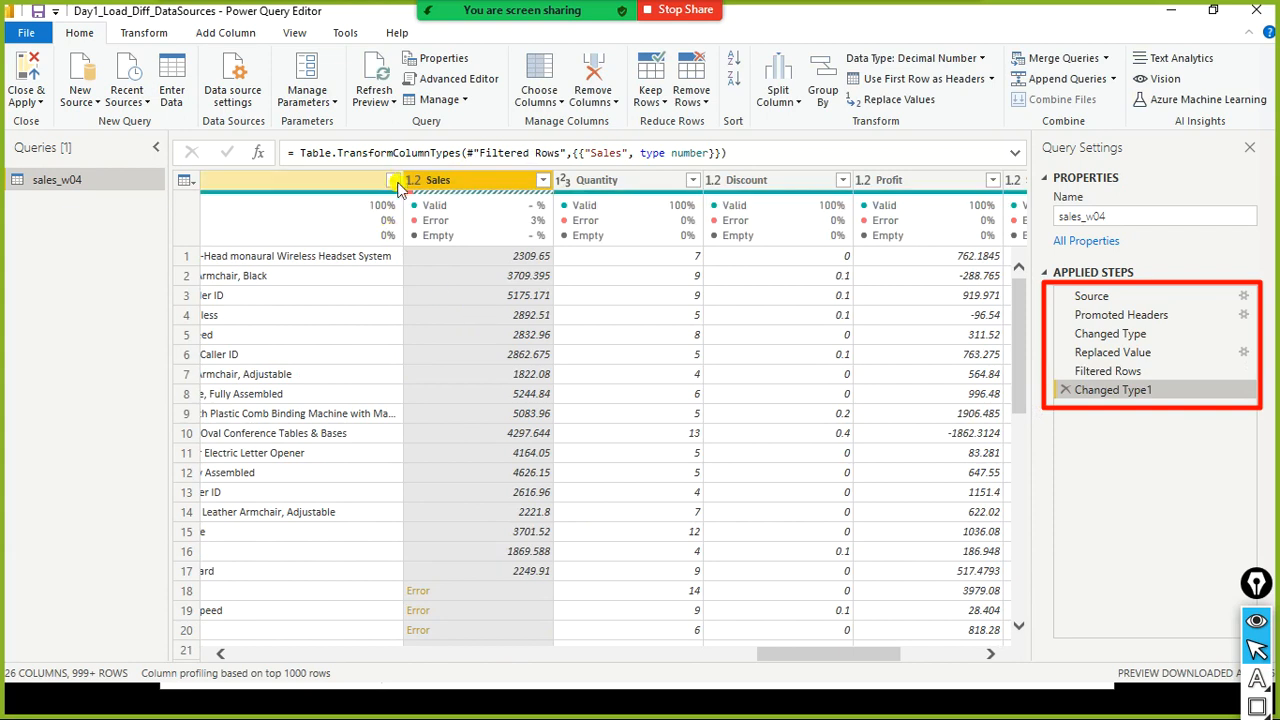
scroll(500, 572, "down", 1)
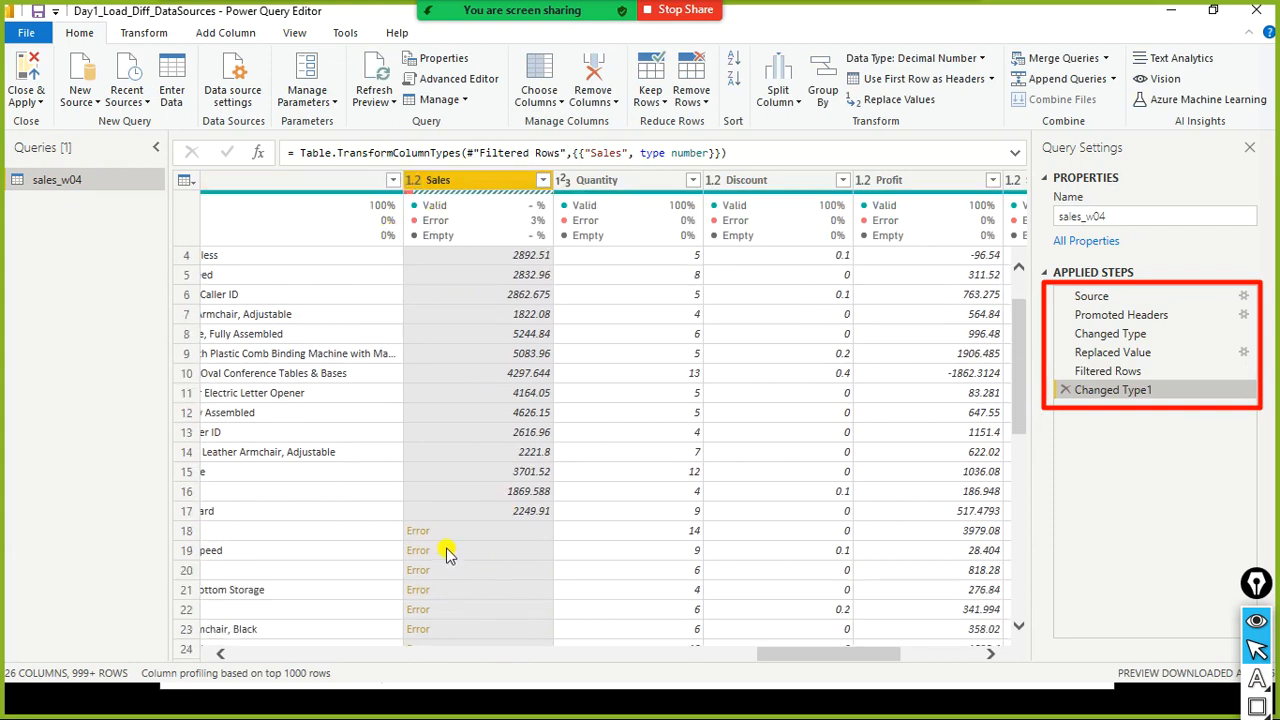
scroll(447, 548, "down", 1)
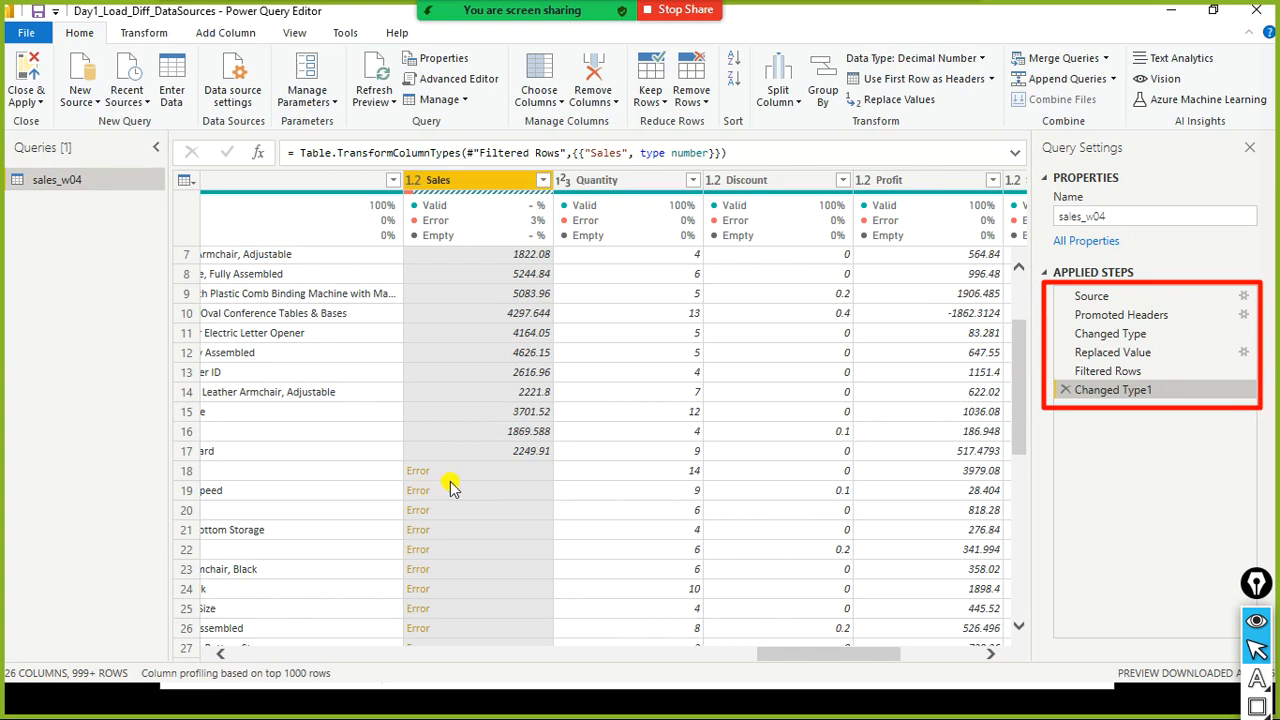
scroll(450, 487, "down", 1)
scroll(450, 490, "up", 2)
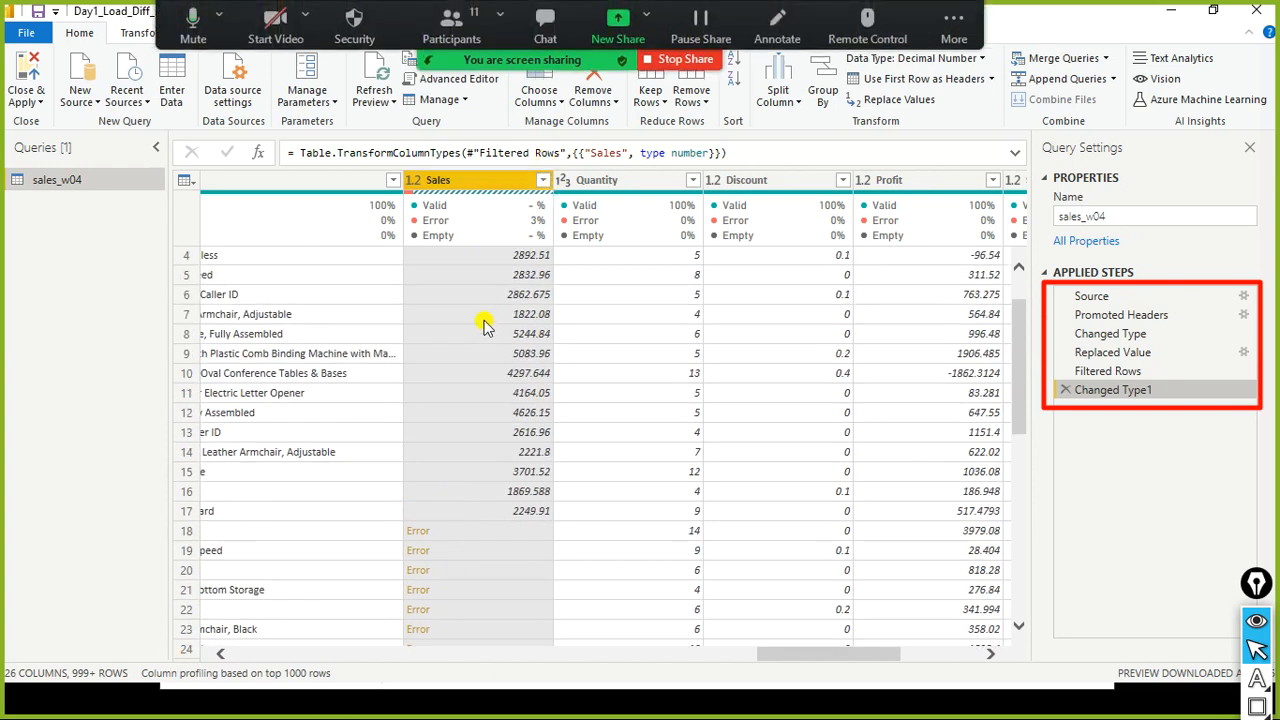
- Replace errors in the Sales column with 0
right_click(481, 188)
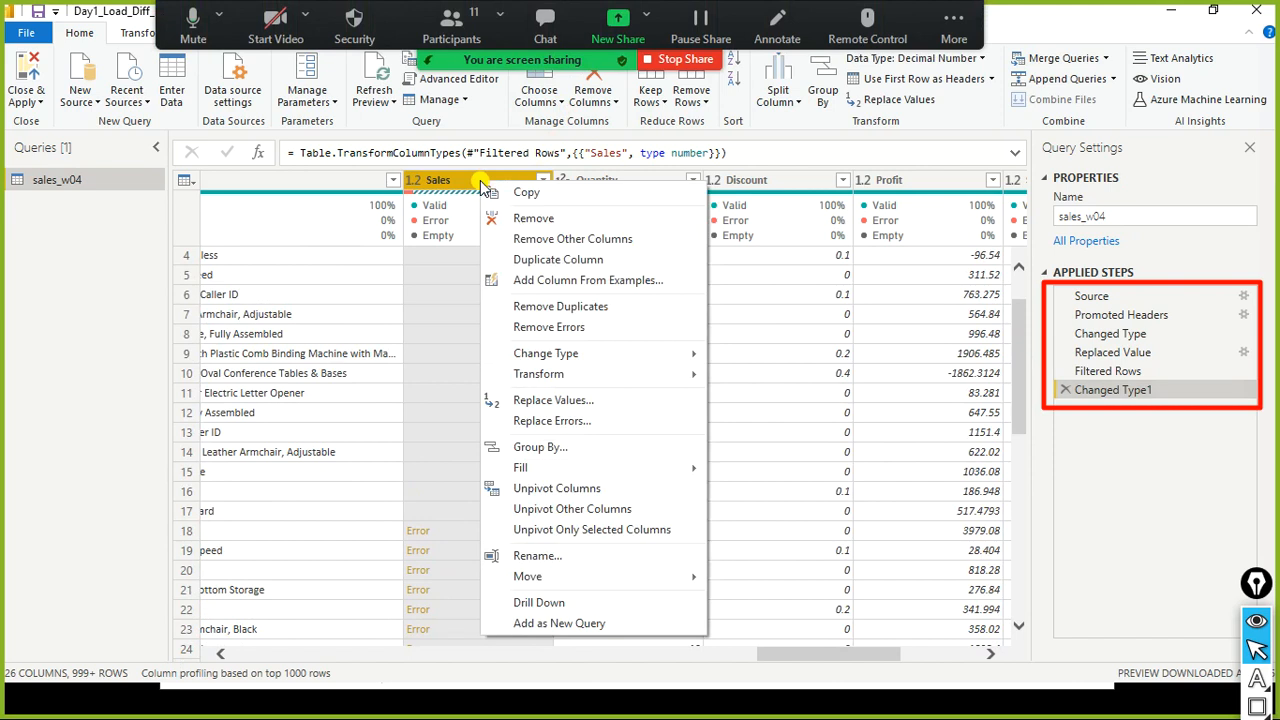
left_click(577, 421)
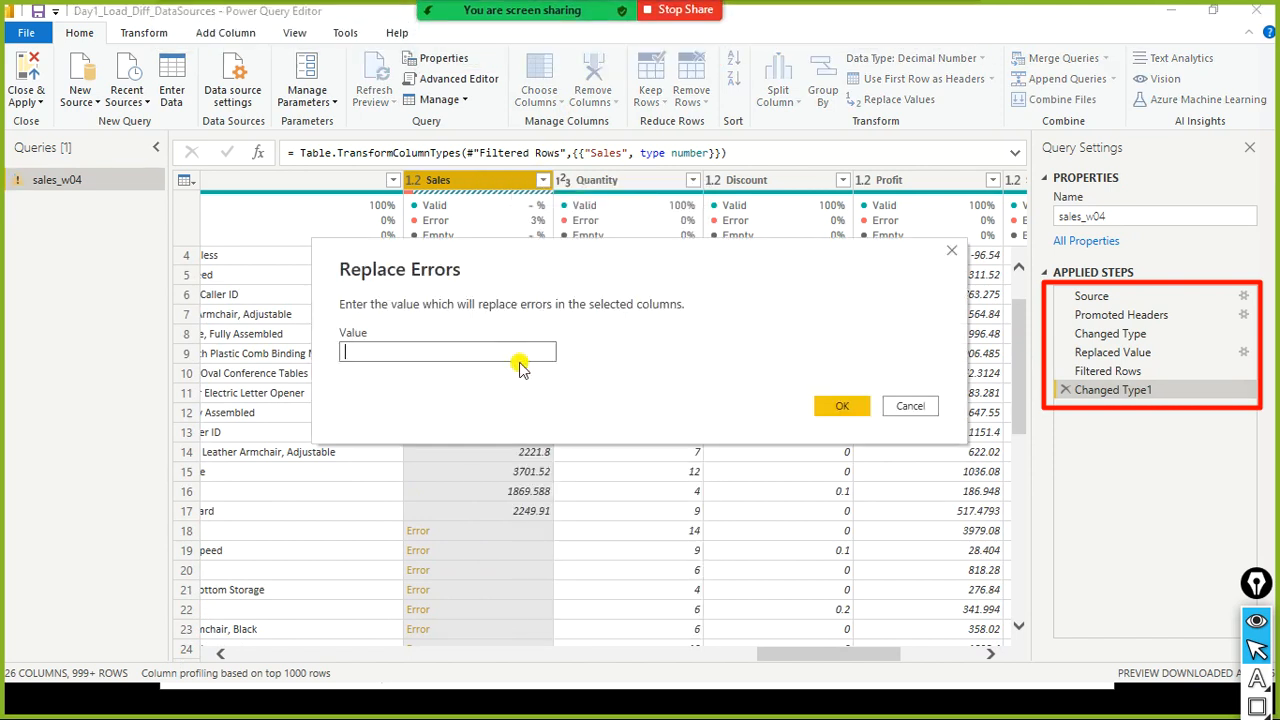
type("0")
left_click(843, 410)
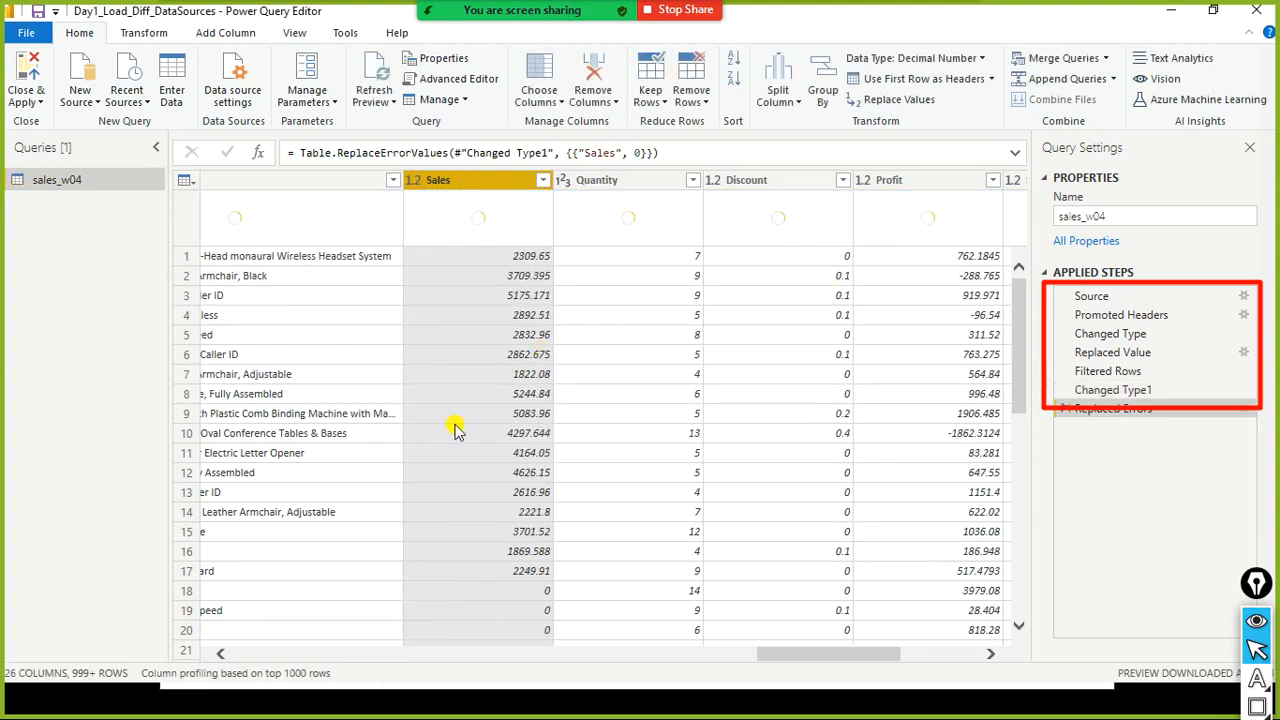
- Review the Sales column's values and column quality after replacing the errors
scroll(458, 429, "down", 3)
scroll(461, 430, "up", 1)
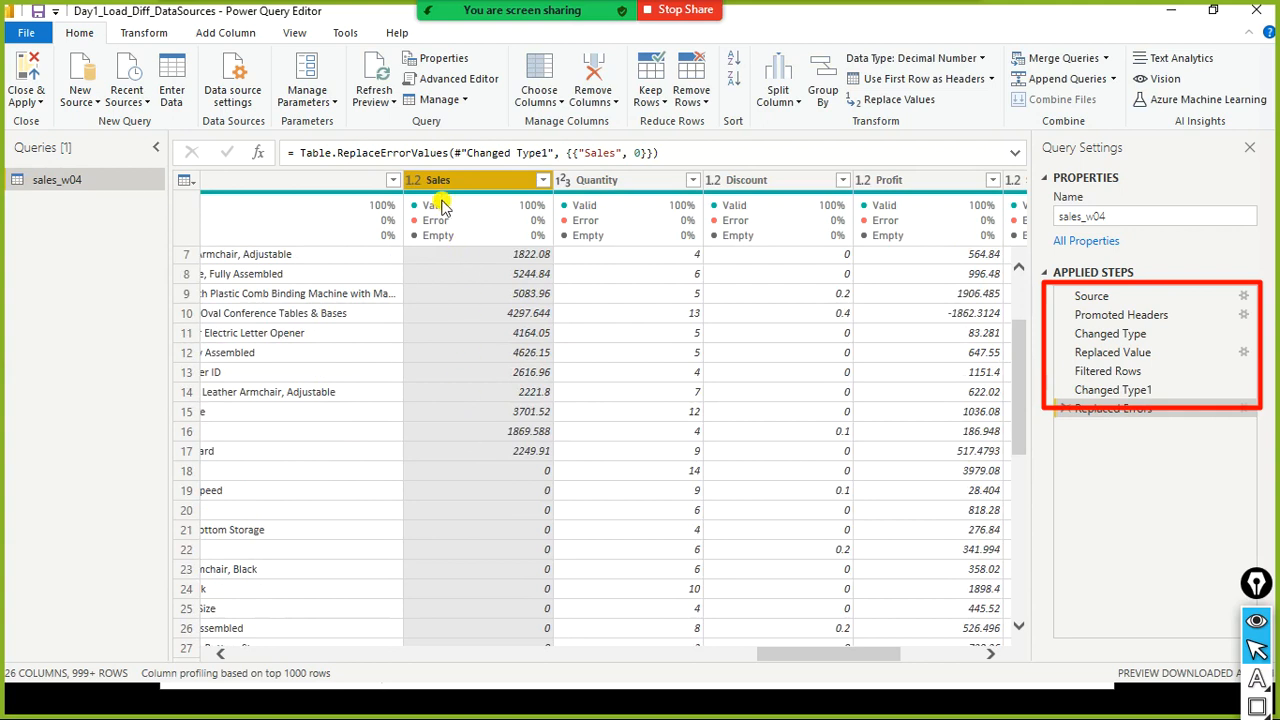
mouse_move(480, 200)
mouse_move(541, 228)
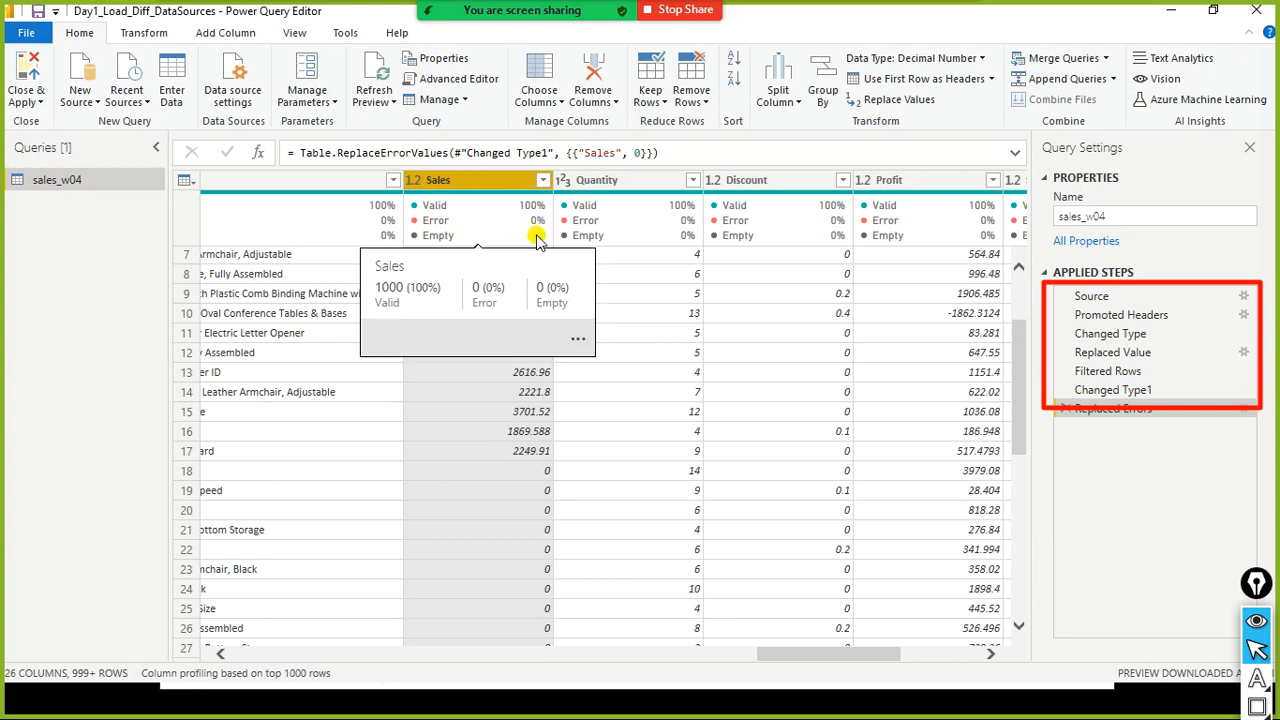
scroll(515, 500, "down", 1)
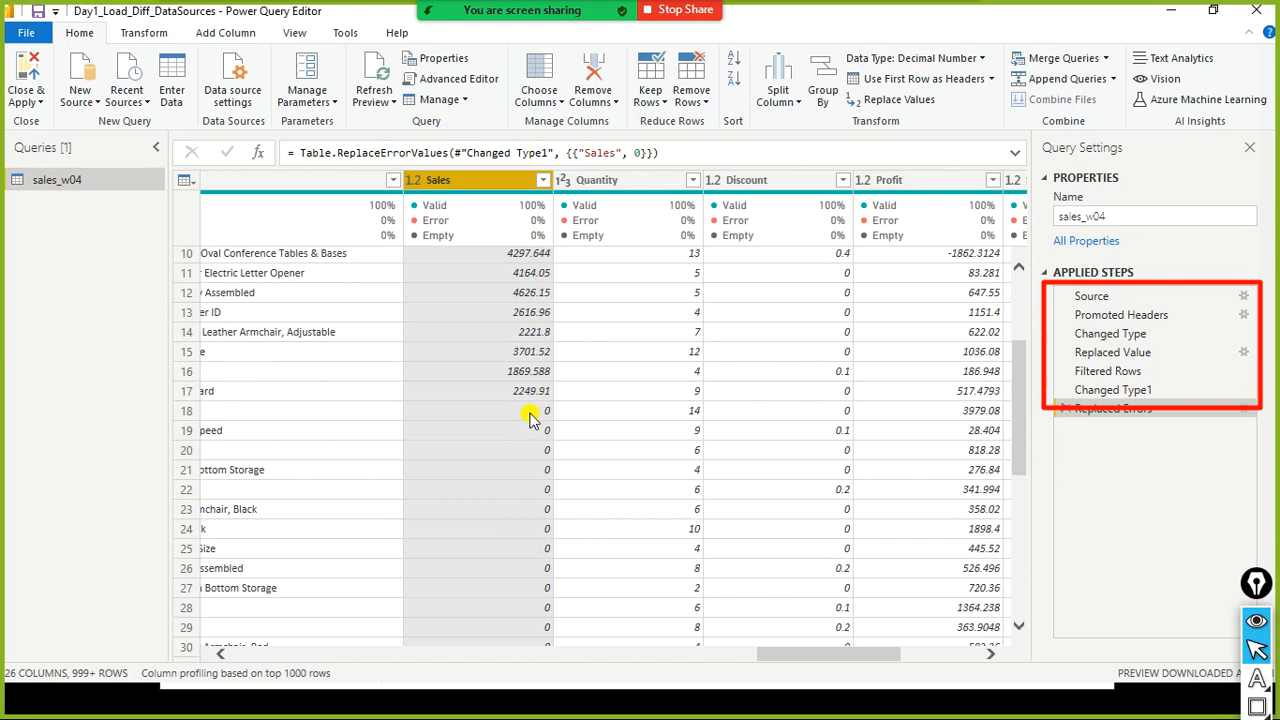
scroll(530, 418, "up", 3)
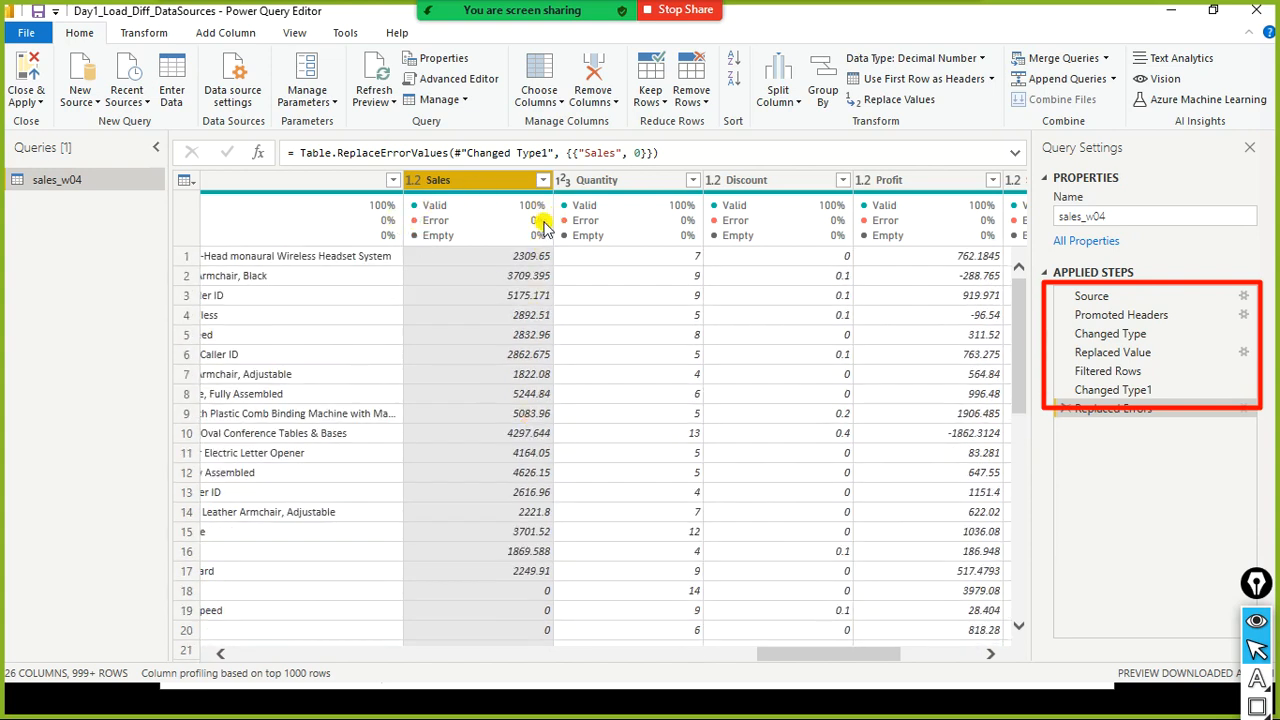
mouse_move(515, 212)
left_click_drag(800, 654, 785, 596)
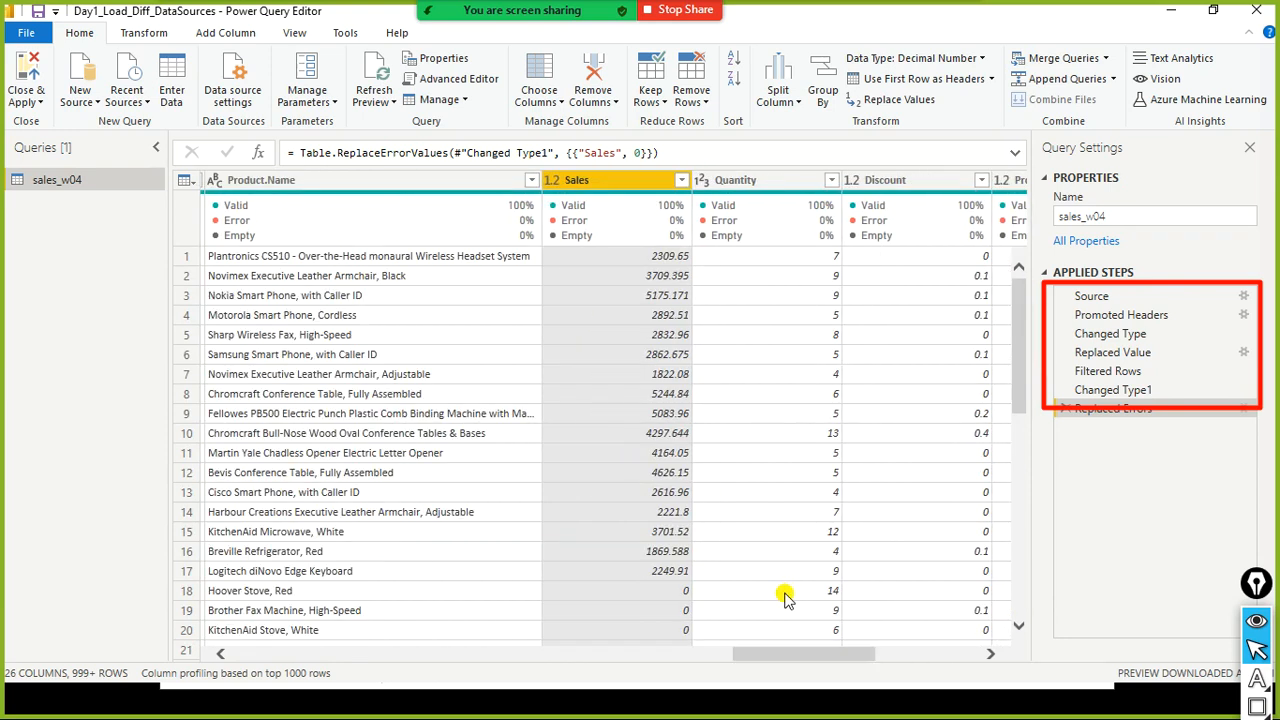
mouse_move(571, 200)
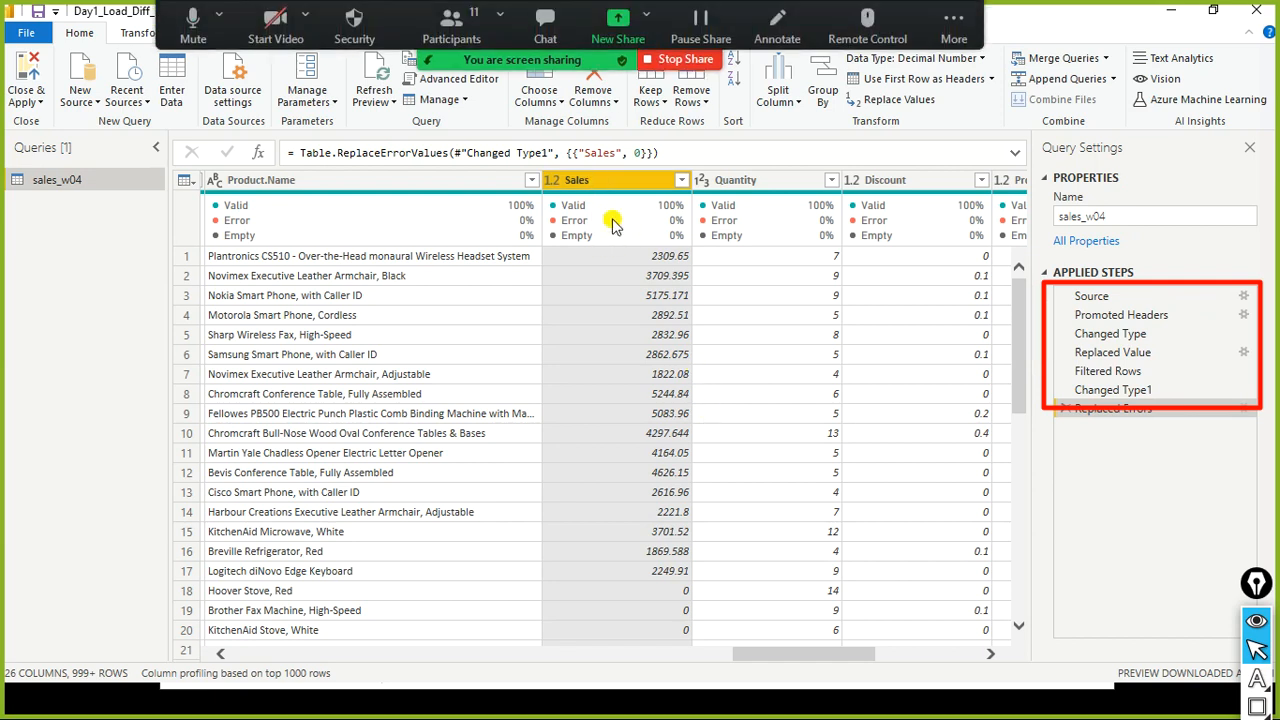
- Select the Replaced Value applied step and highlight its M formula in the formula bar
right_click(615, 185)
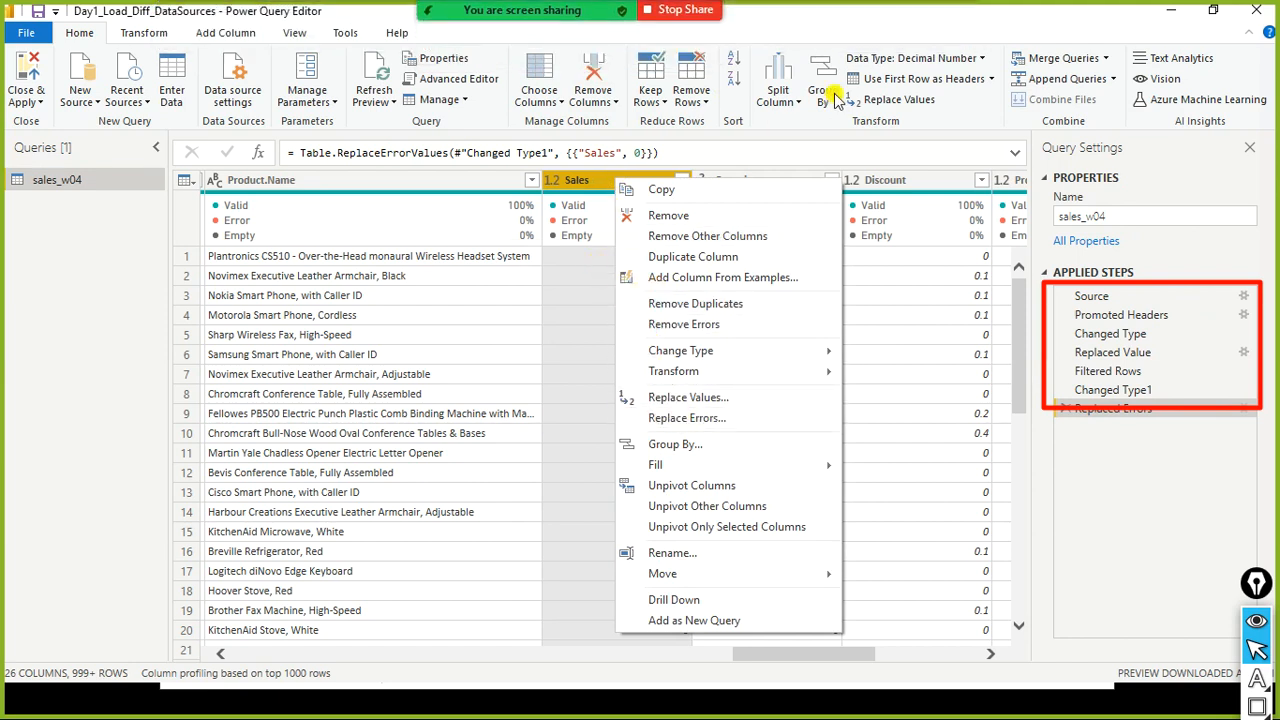
left_click(888, 30)
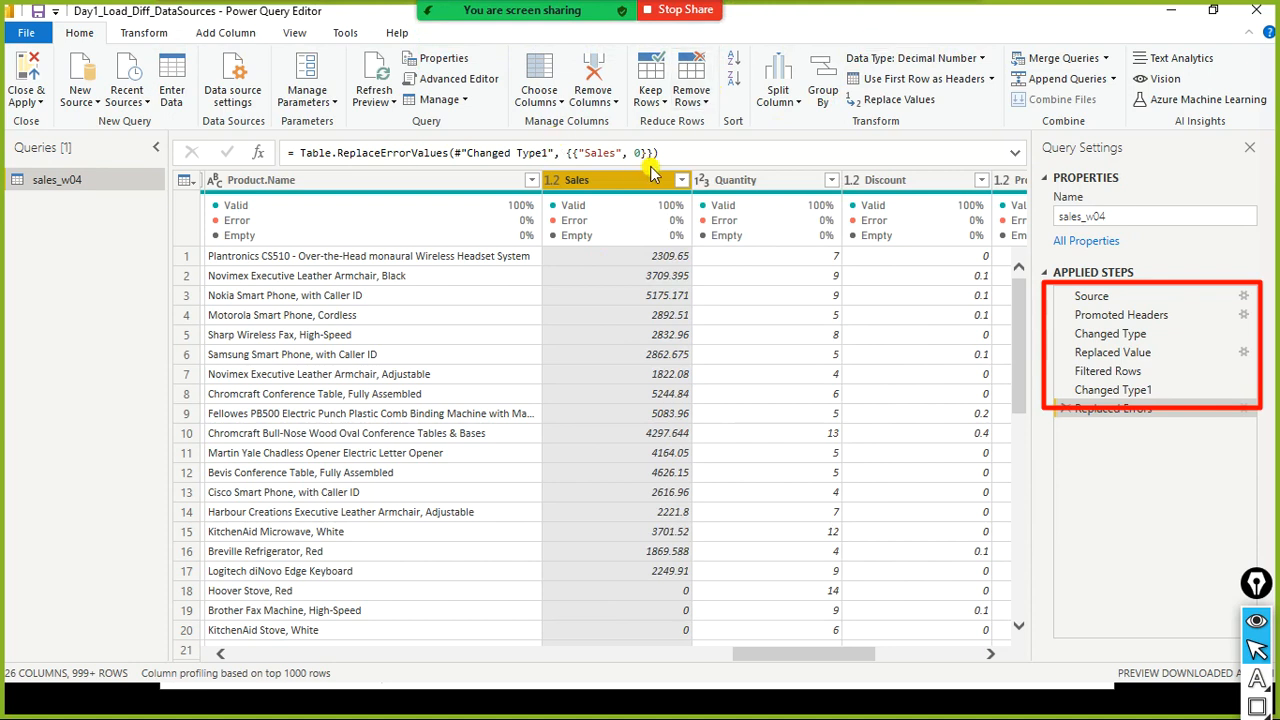
left_click(1117, 354)
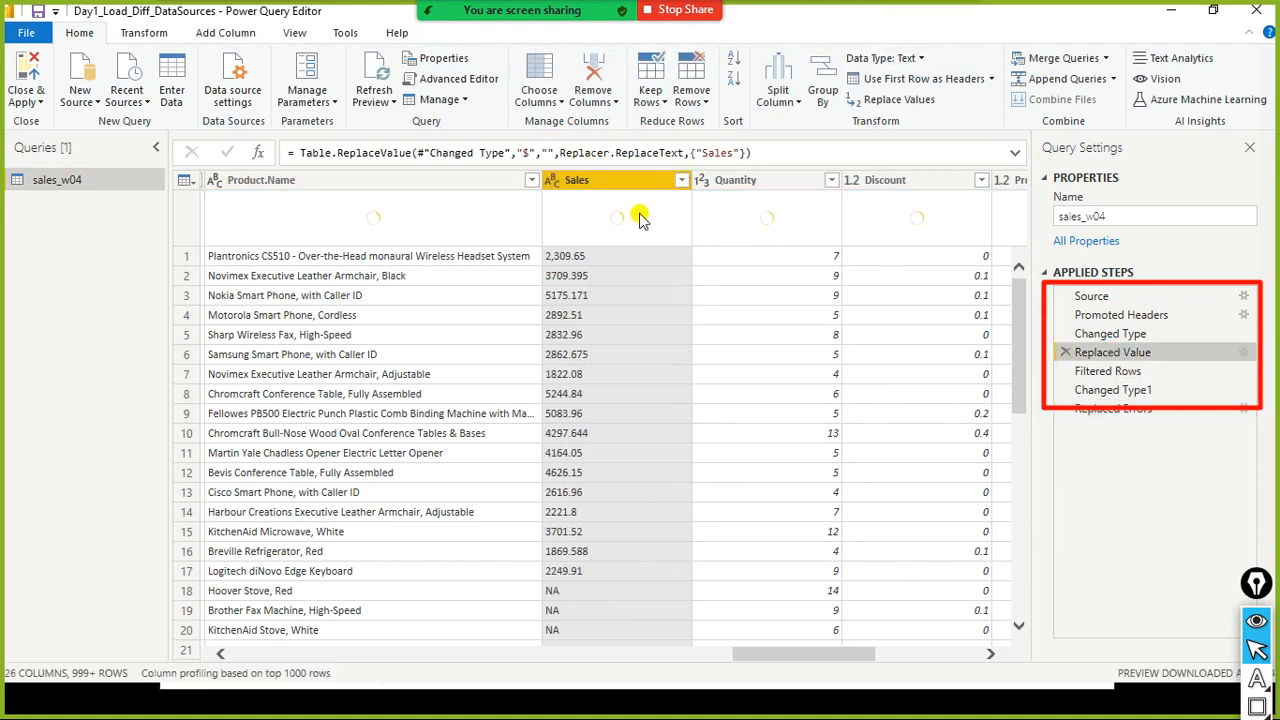
left_click(548, 153)
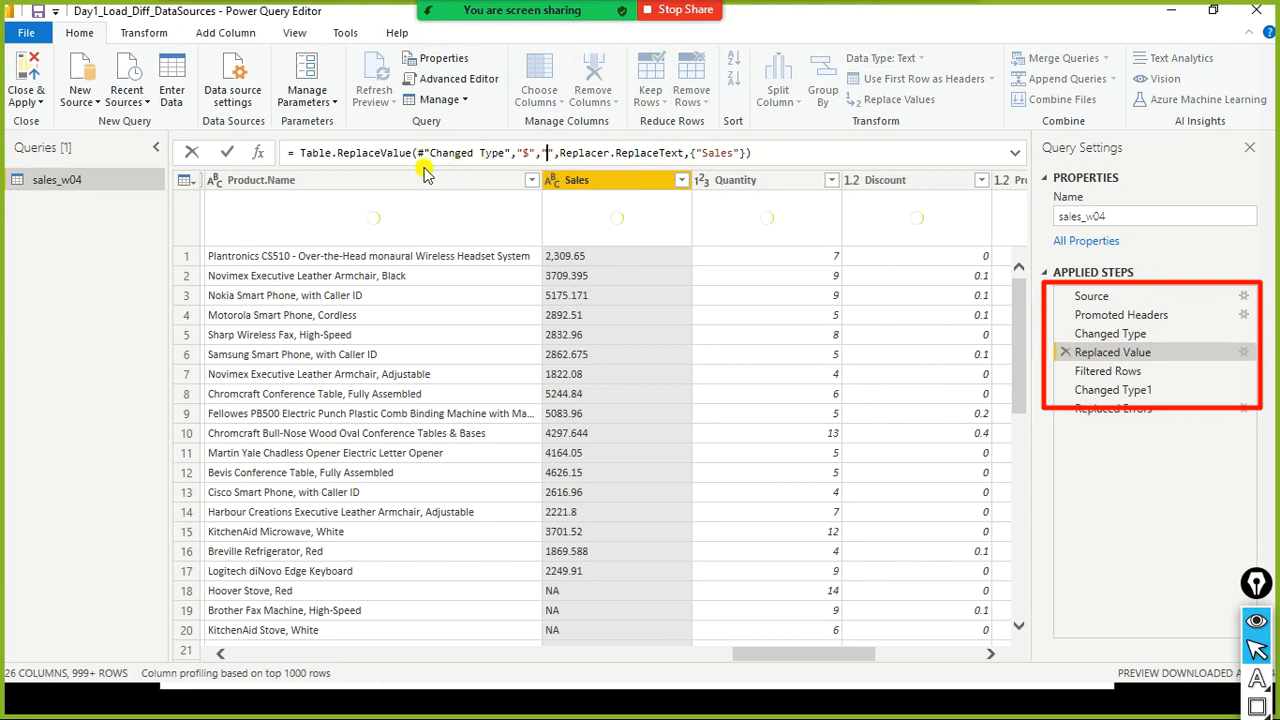
left_click_drag(300, 152, 818, 155)
left_click(818, 155)
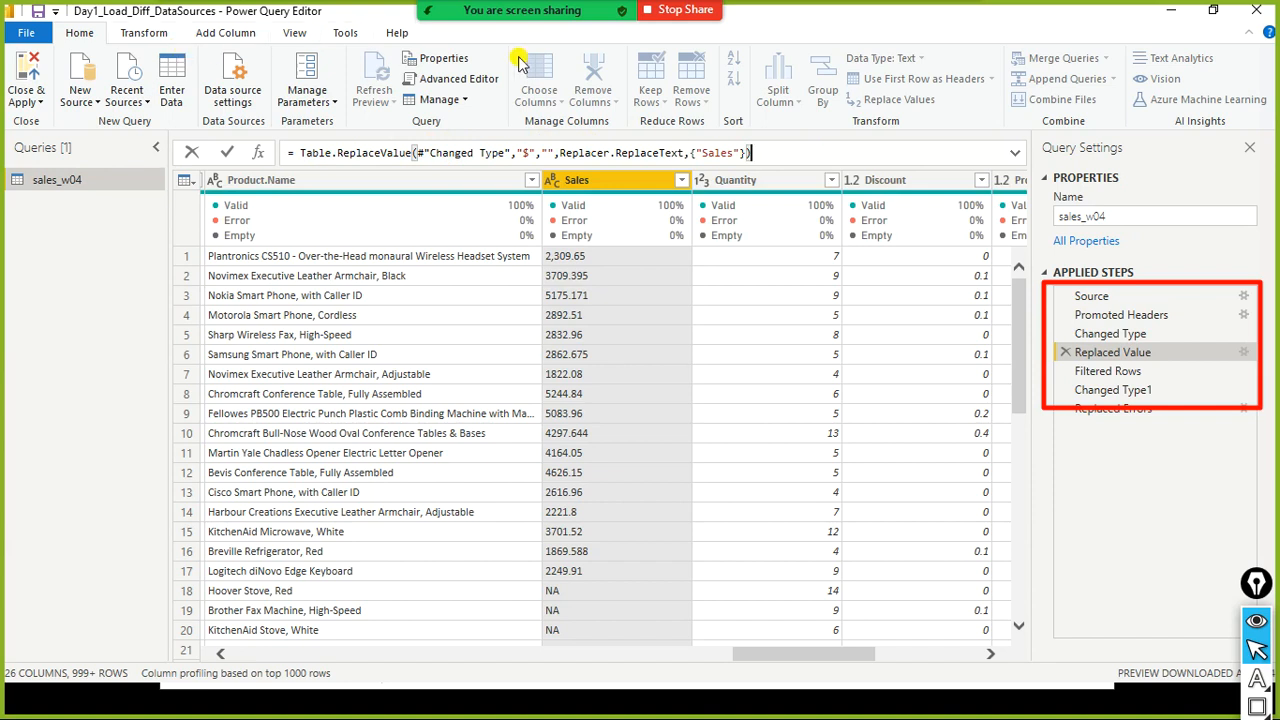
key("ctrl+shift+t")
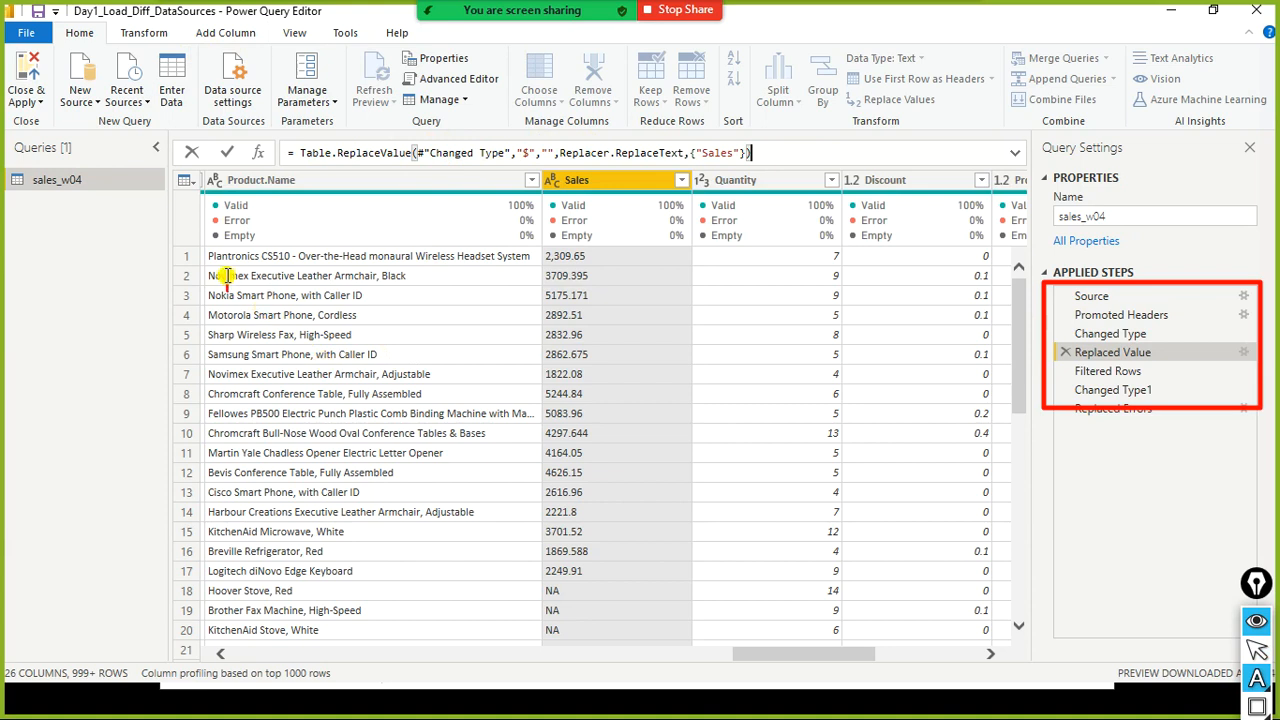
left_click(265, 303)
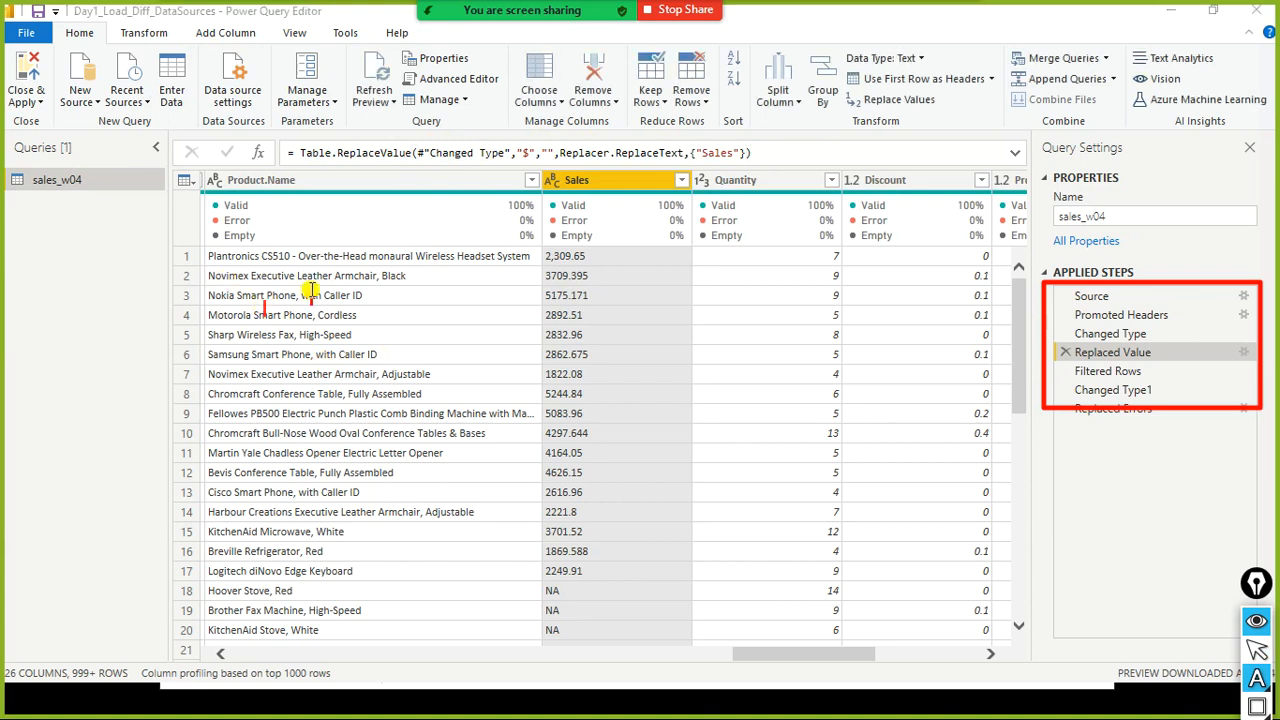
type("M language is ")
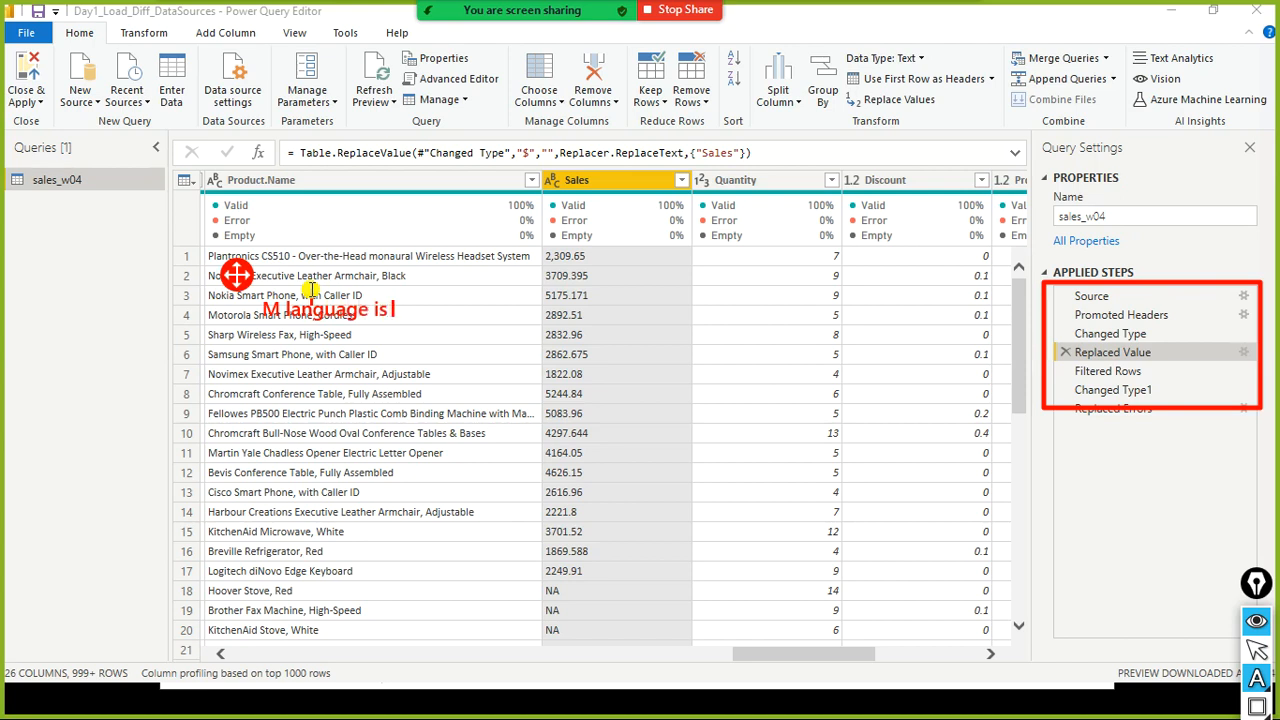
type("used in Power")
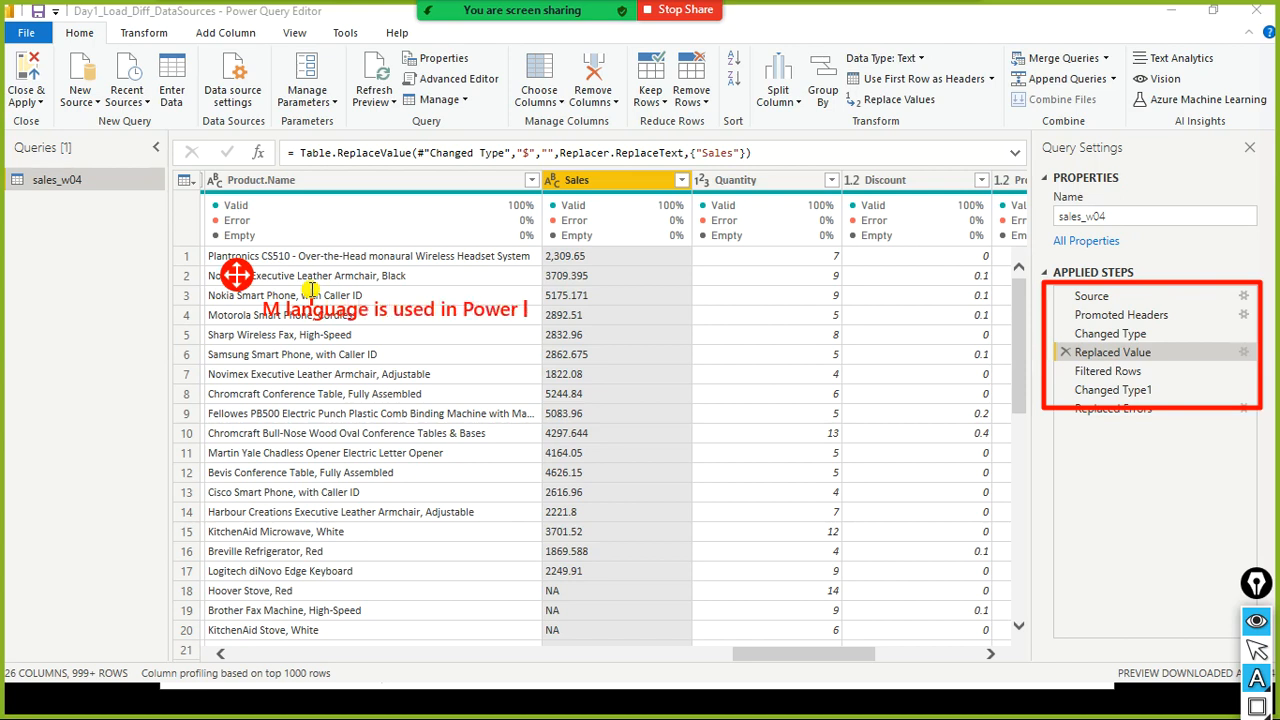
type(" Query editor")
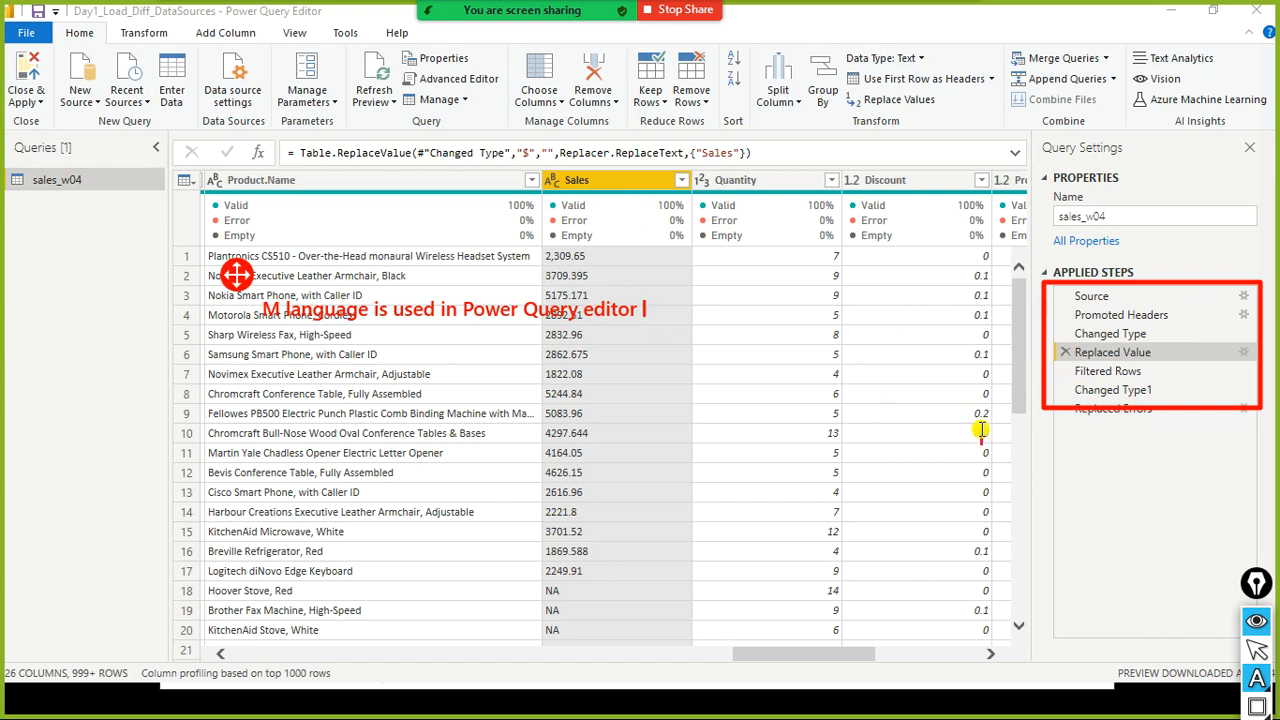
key("ctrl+shift+a")
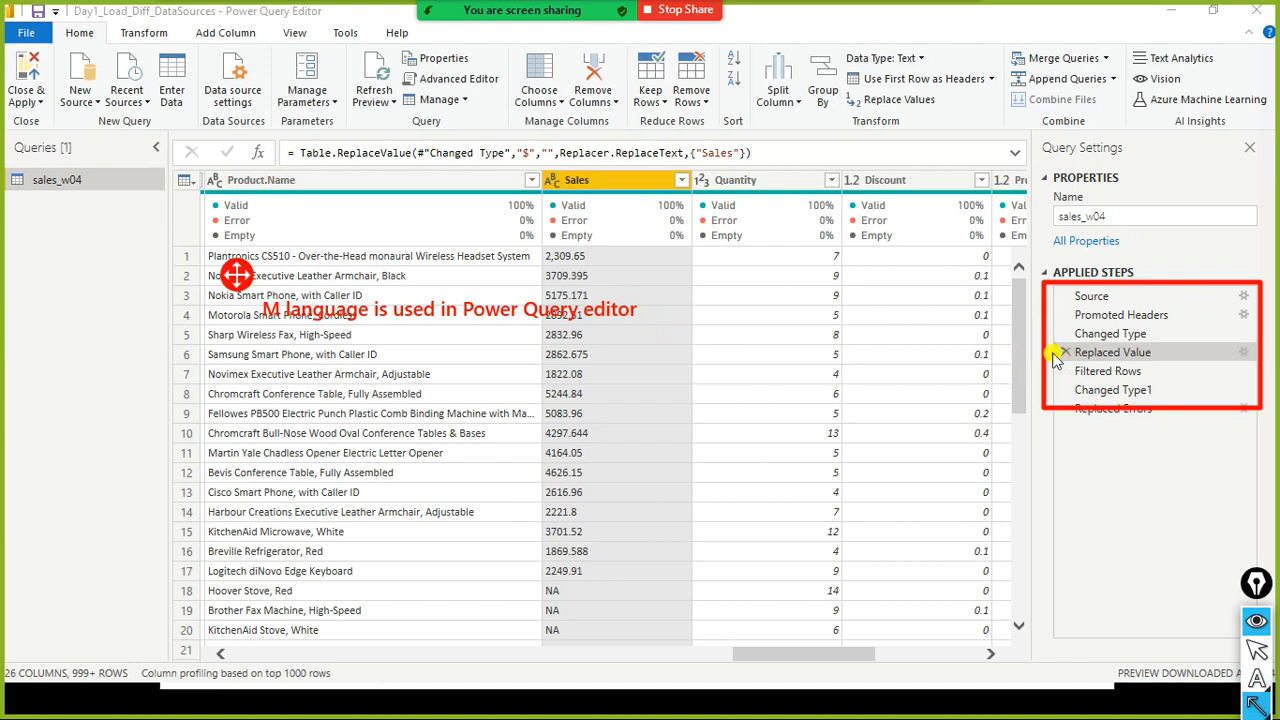
- Examine the Replaced Value step's M formula, highlighting its table, old value, new value and column arguments in the formula bar
left_click_drag(1058, 352, 432, 172)
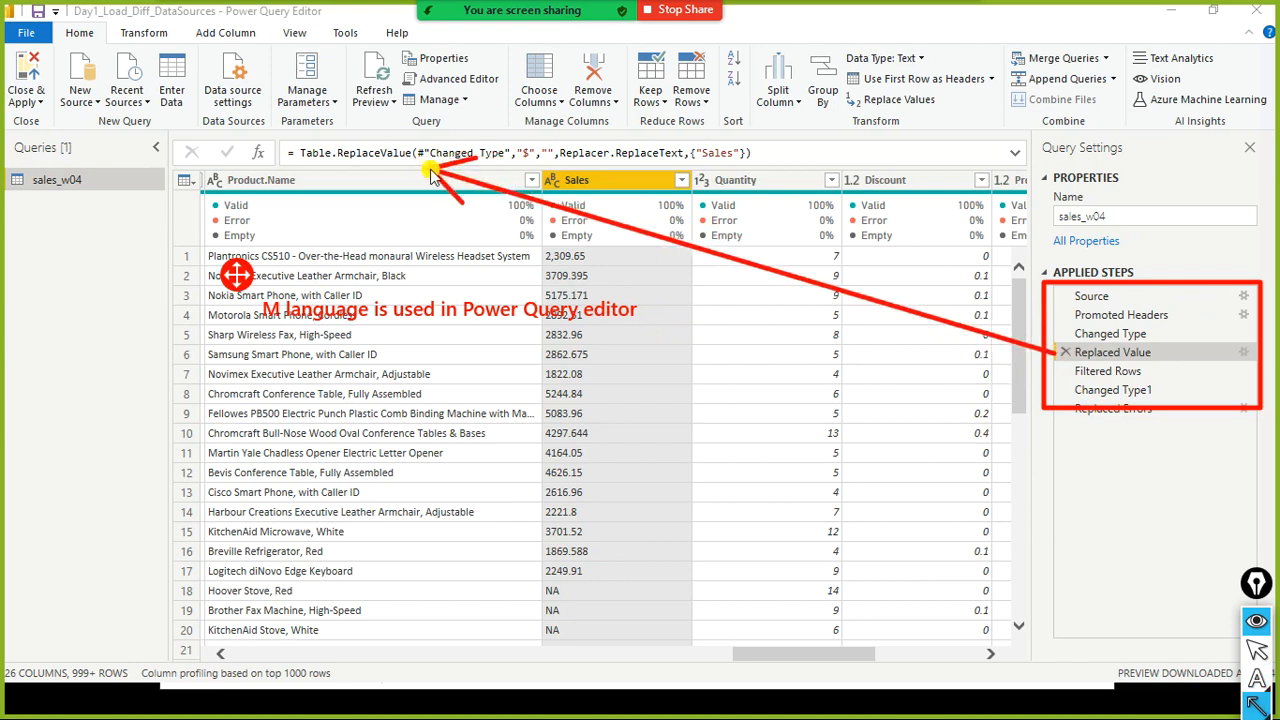
right_click(598, 188)
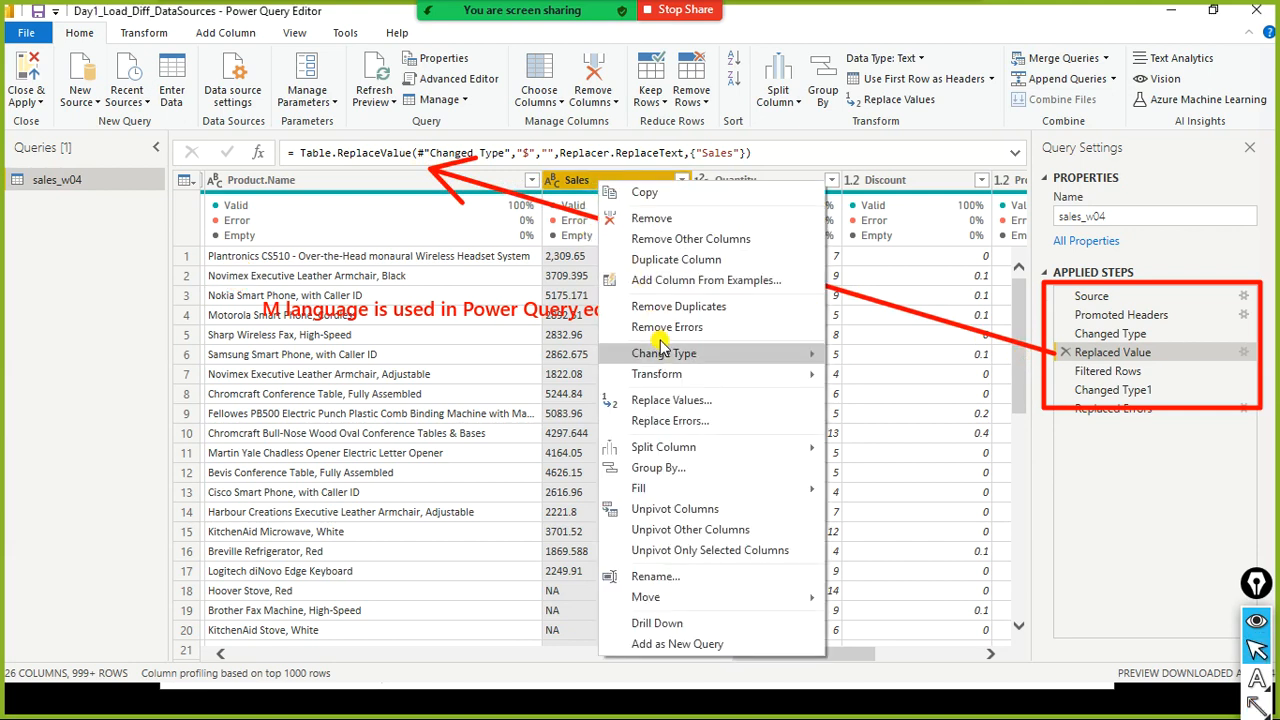
left_click(783, 163)
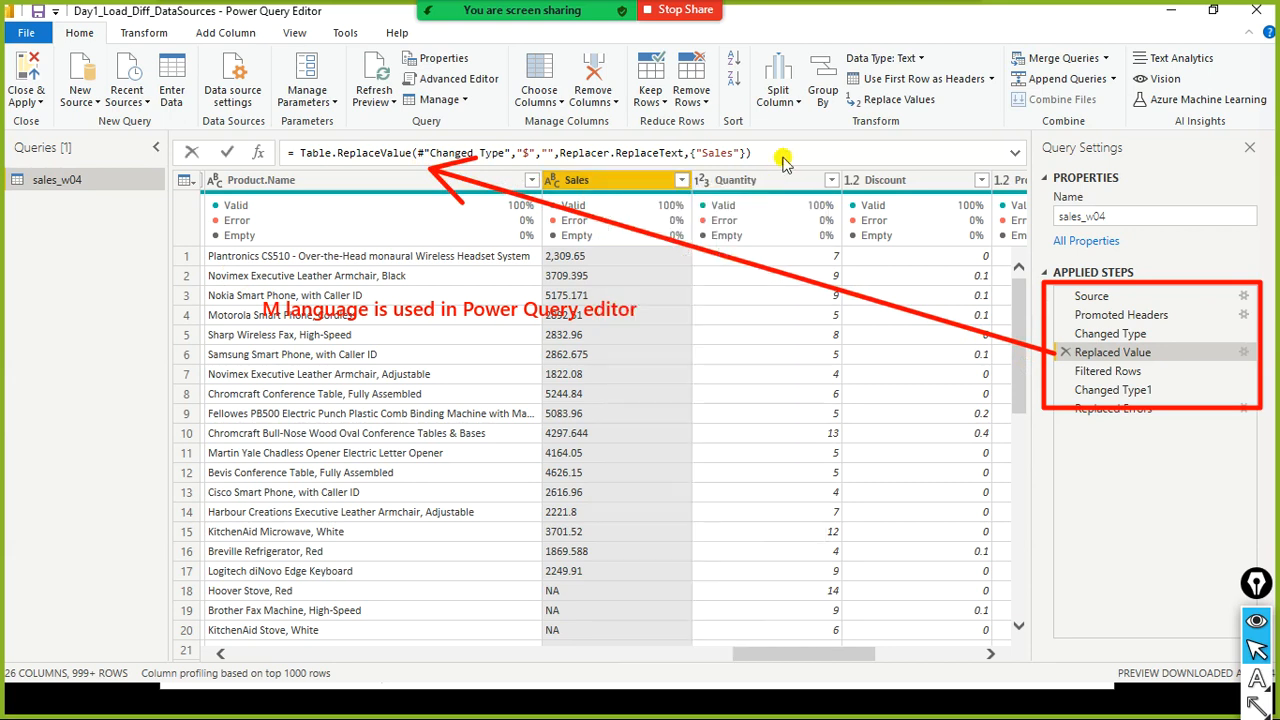
left_click_drag(288, 153, 786, 164)
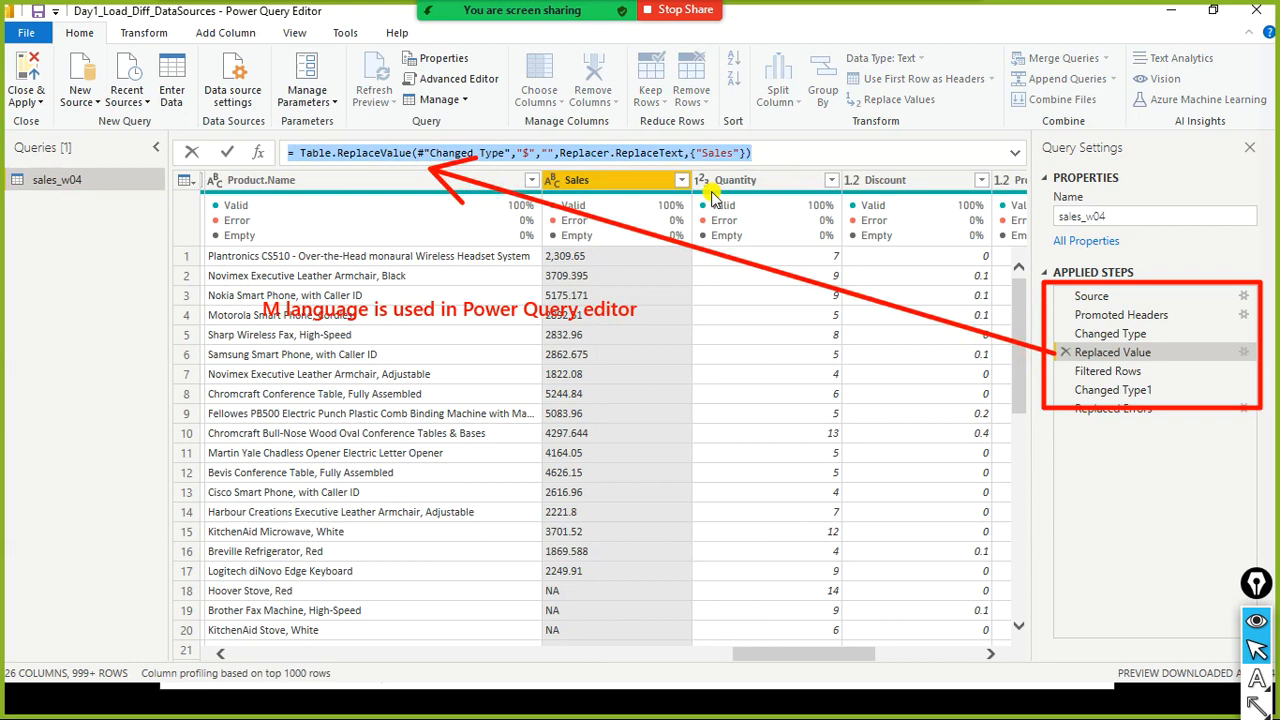
left_click(500, 156)
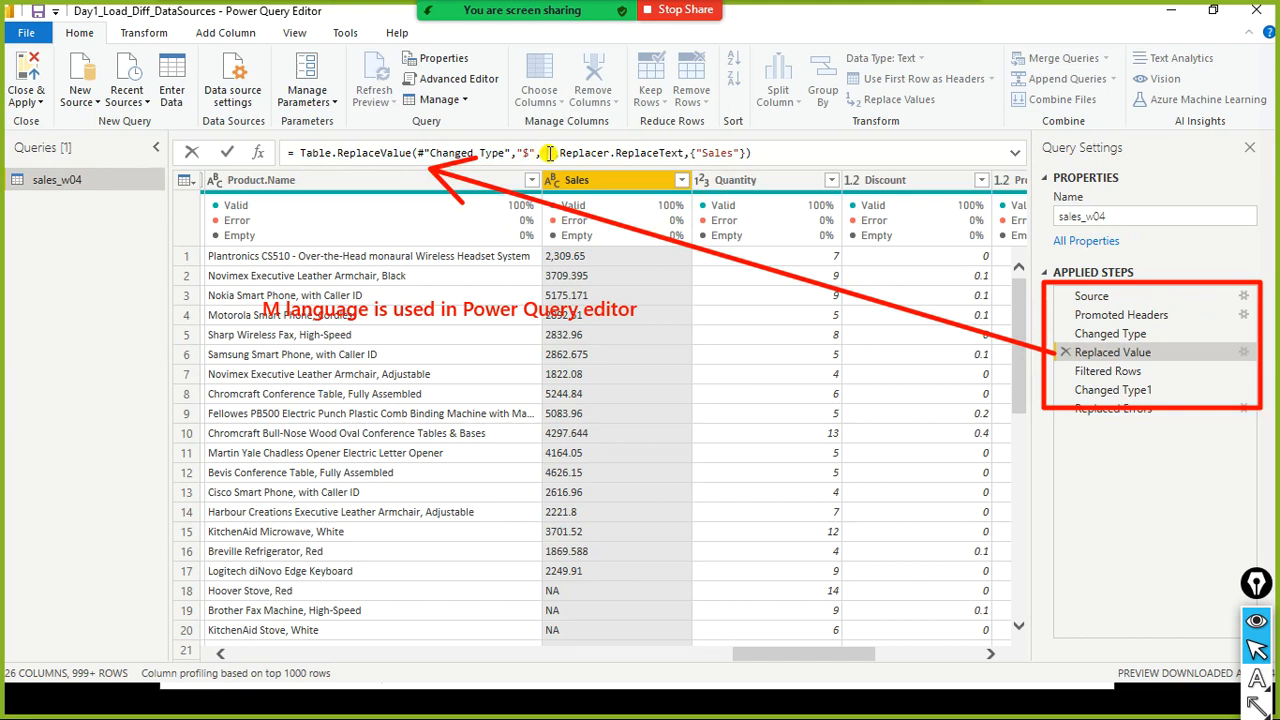
double_click(722, 153)
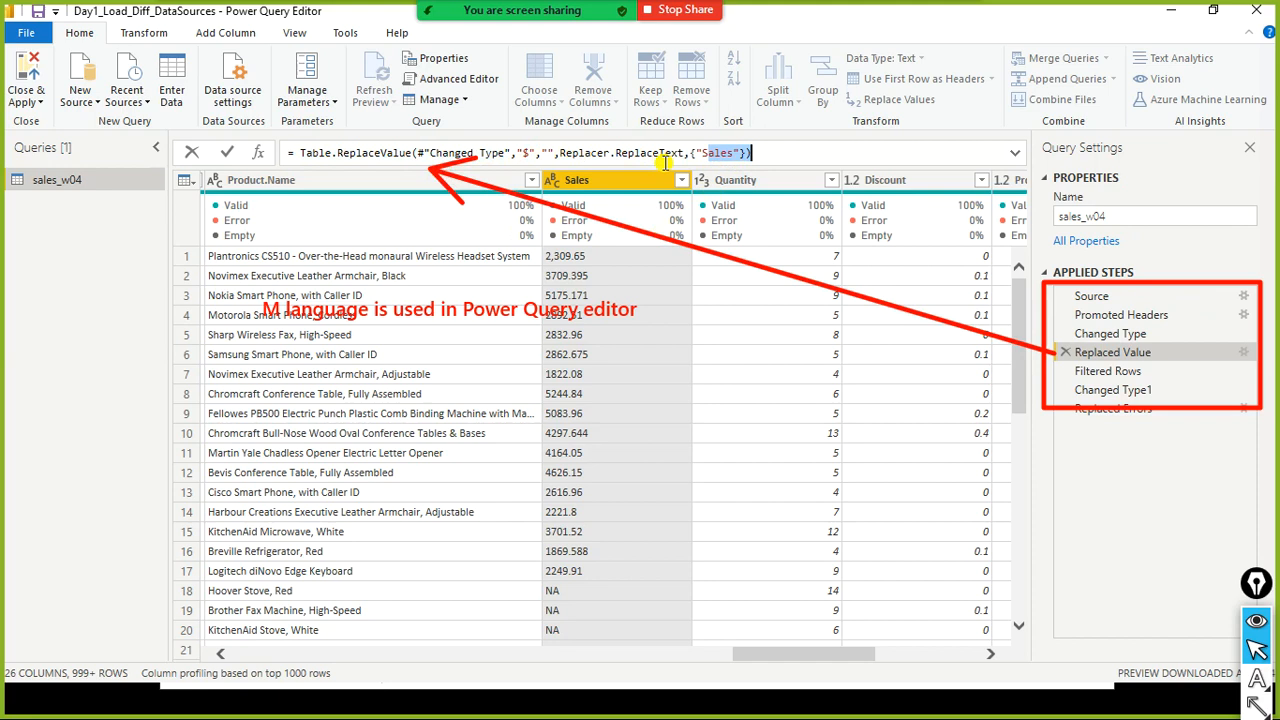
left_click_drag(664, 157, 727, 155)
left_click(680, 158)
left_click(728, 152)
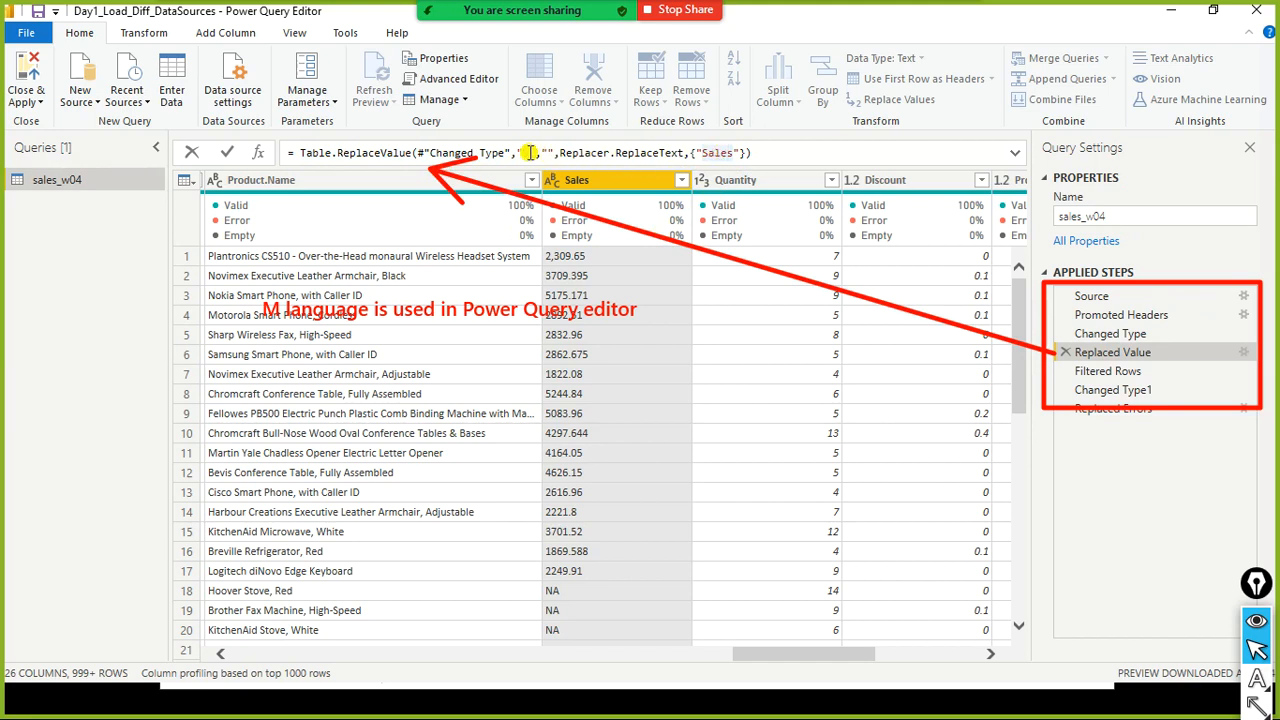
left_click(549, 157)
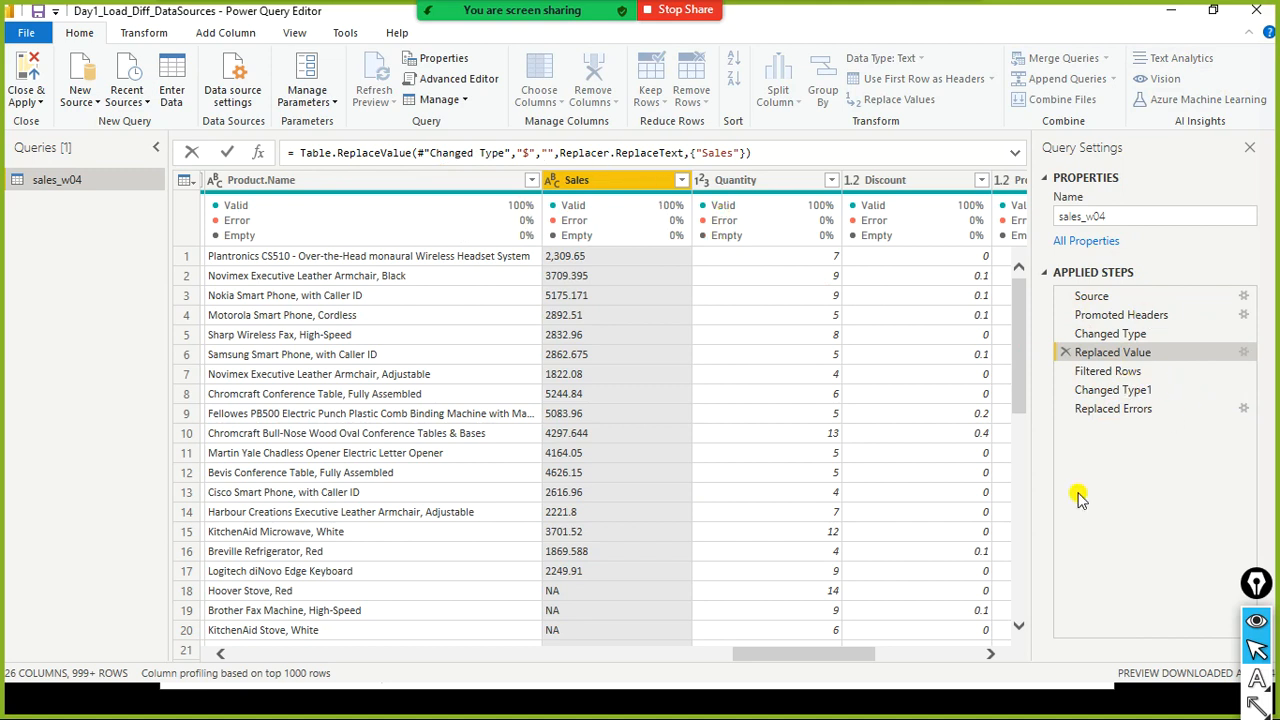
- Delete the Replaced Errors applied step
left_click(1125, 415)
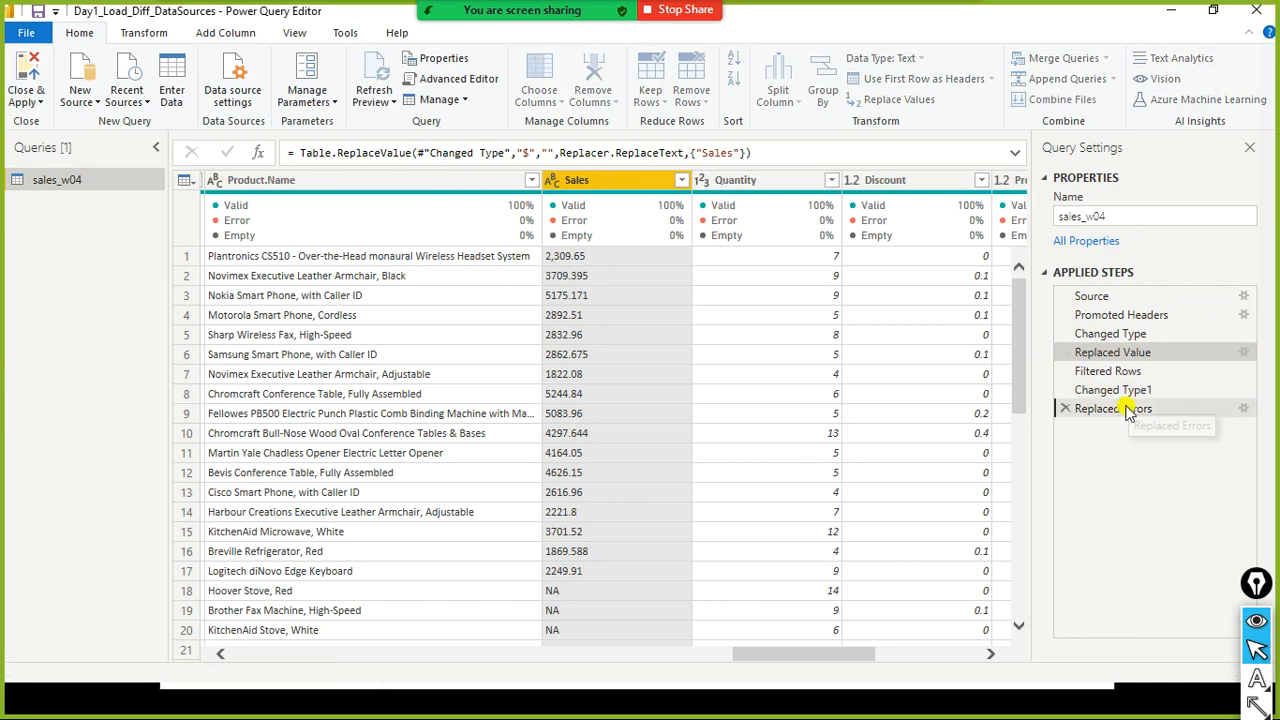
left_click(1130, 412)
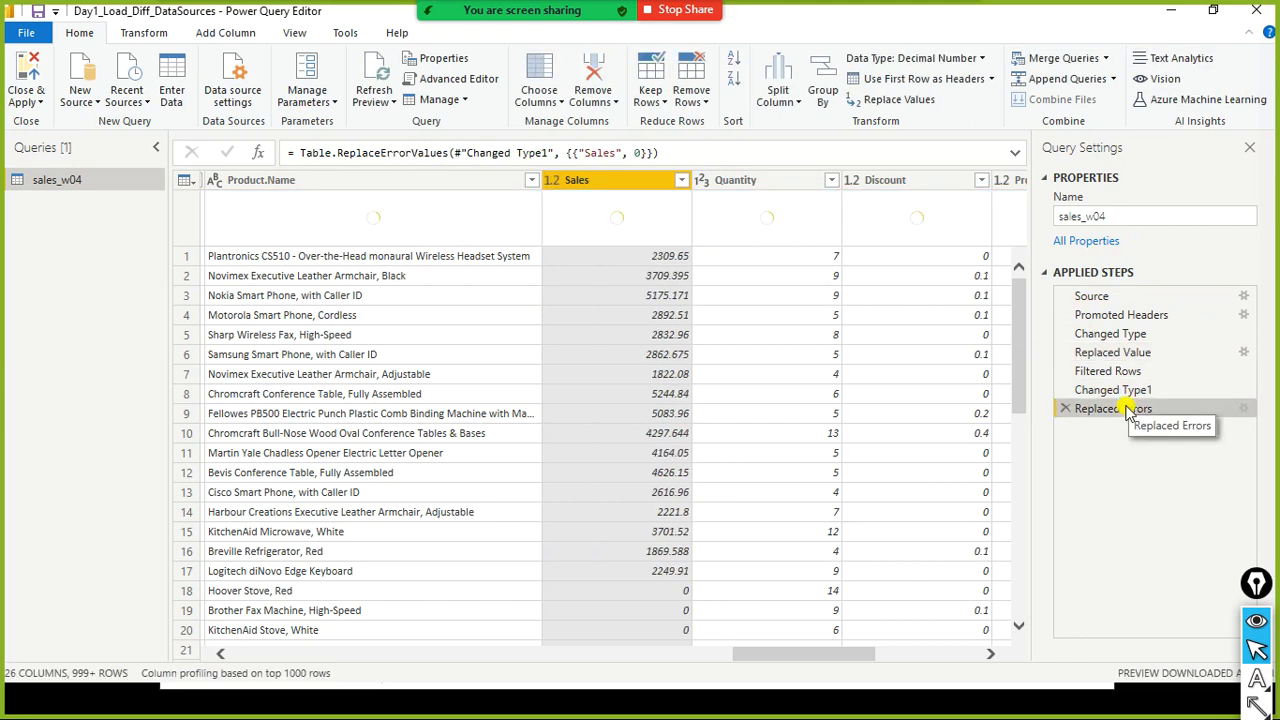
left_click(1066, 409)
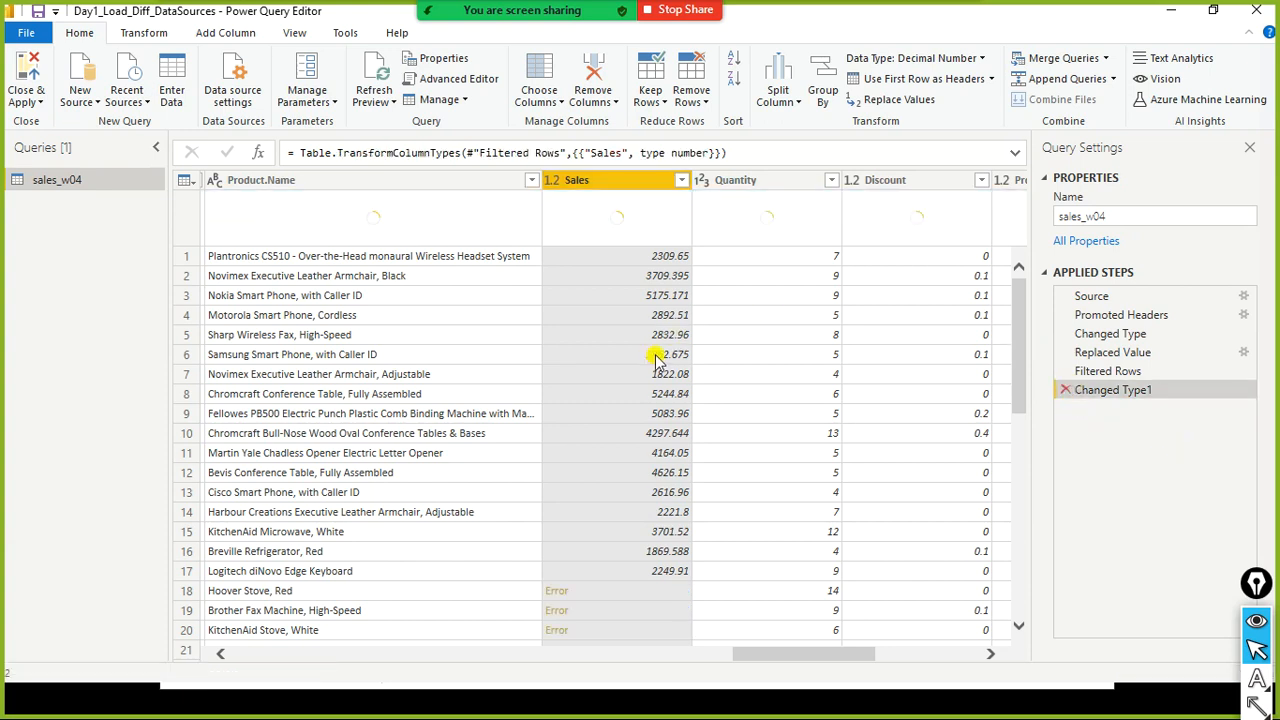
- Remove rows with errors from the Sales column, then delete that Removed Errors step
right_click(632, 185)
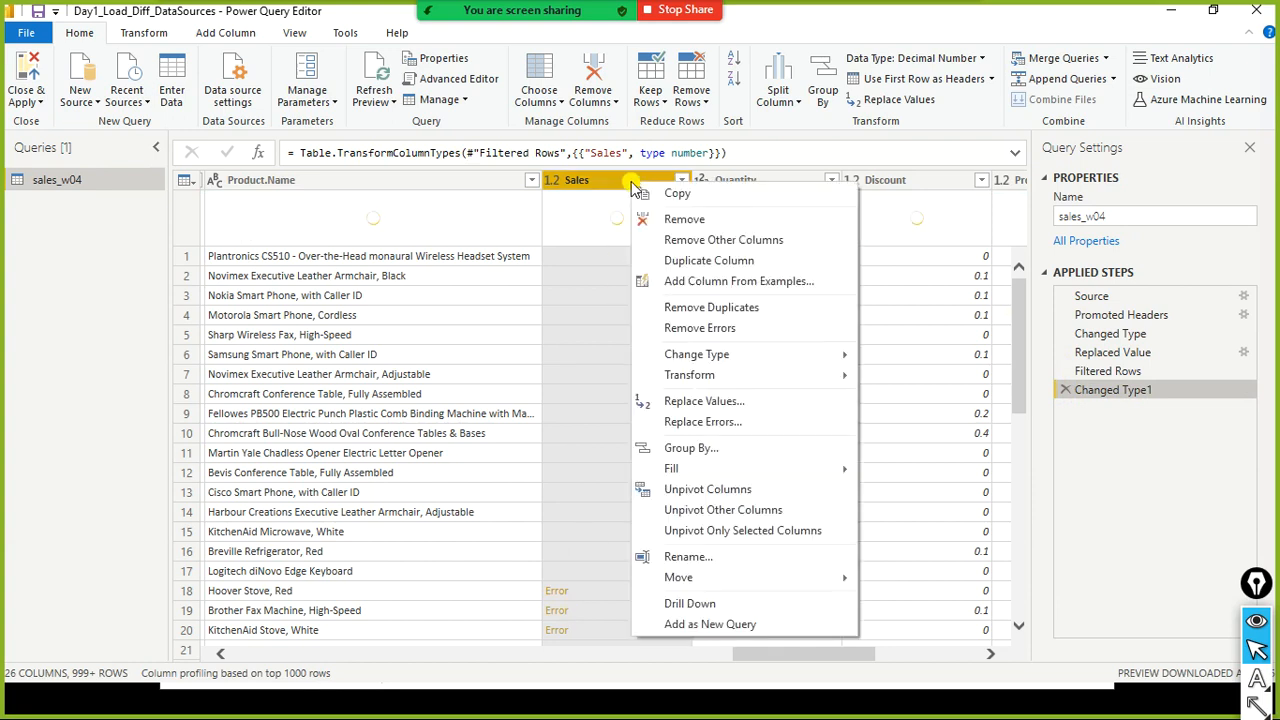
left_click(740, 333)
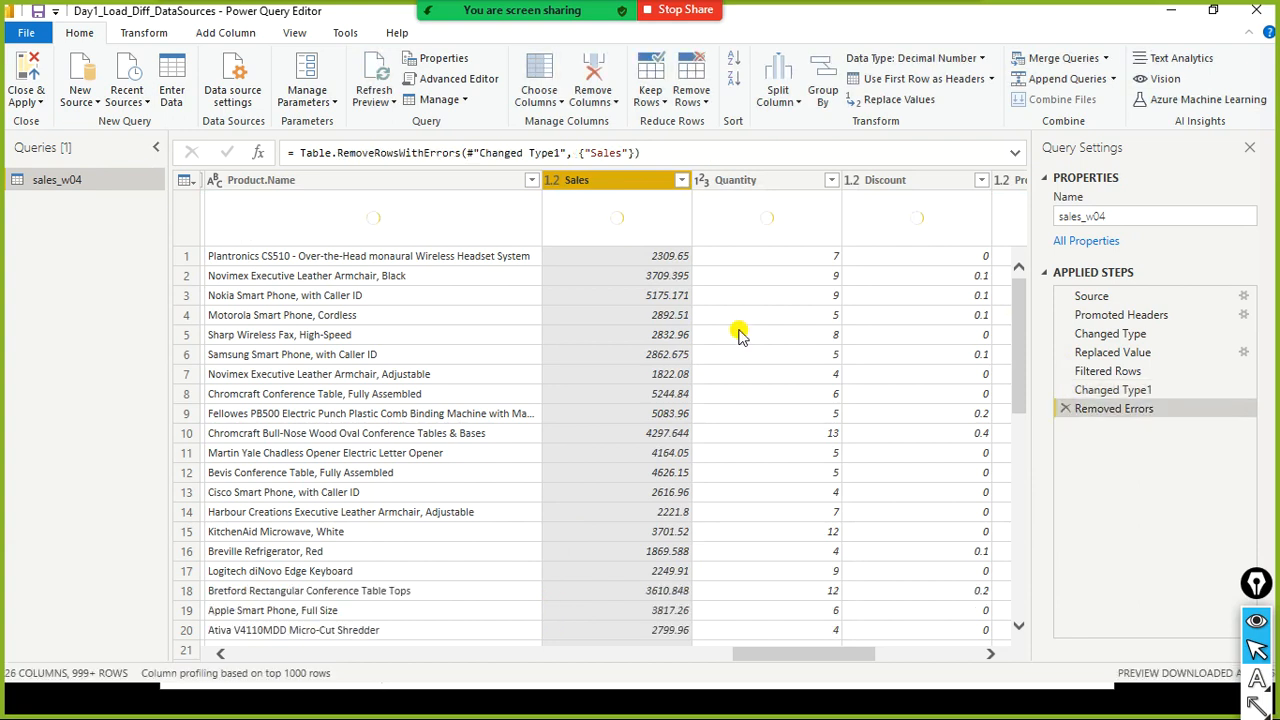
left_click(1065, 408)
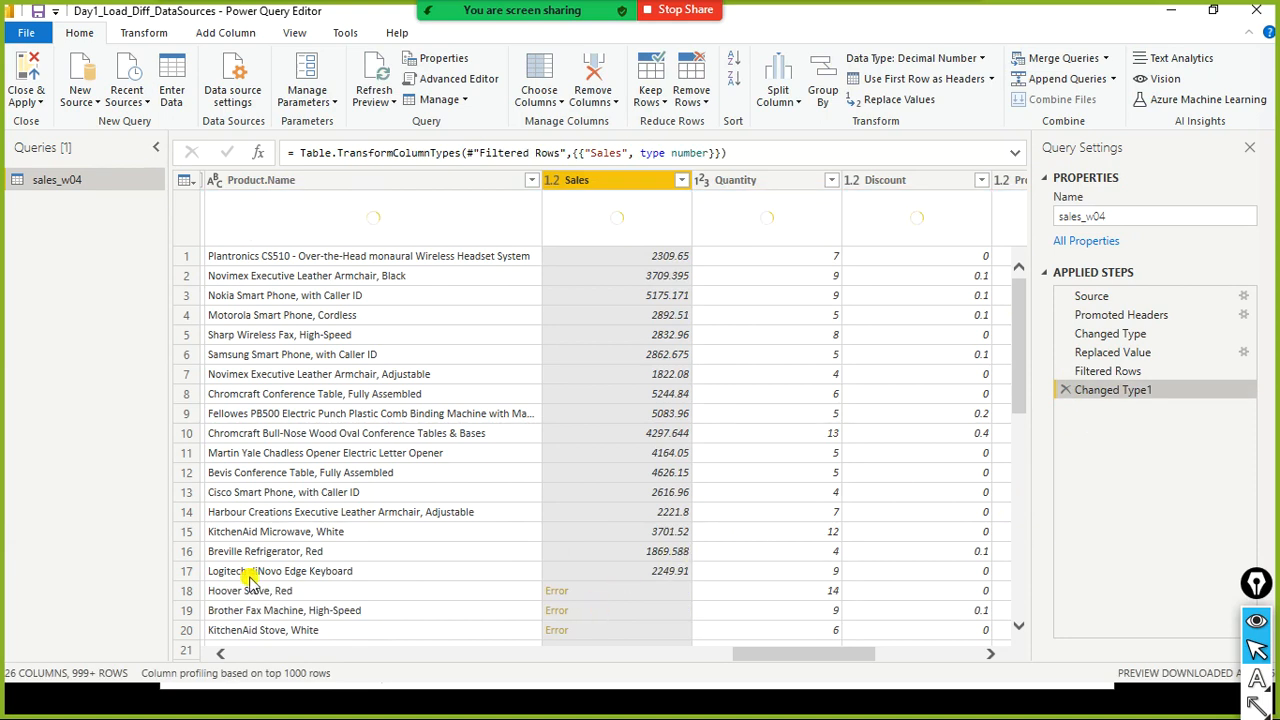
- Replace errors in the Sales column with 1, review the replaced rows, then delete that step
right_click(608, 187)
mouse_move(686, 384)
left_click(688, 423)
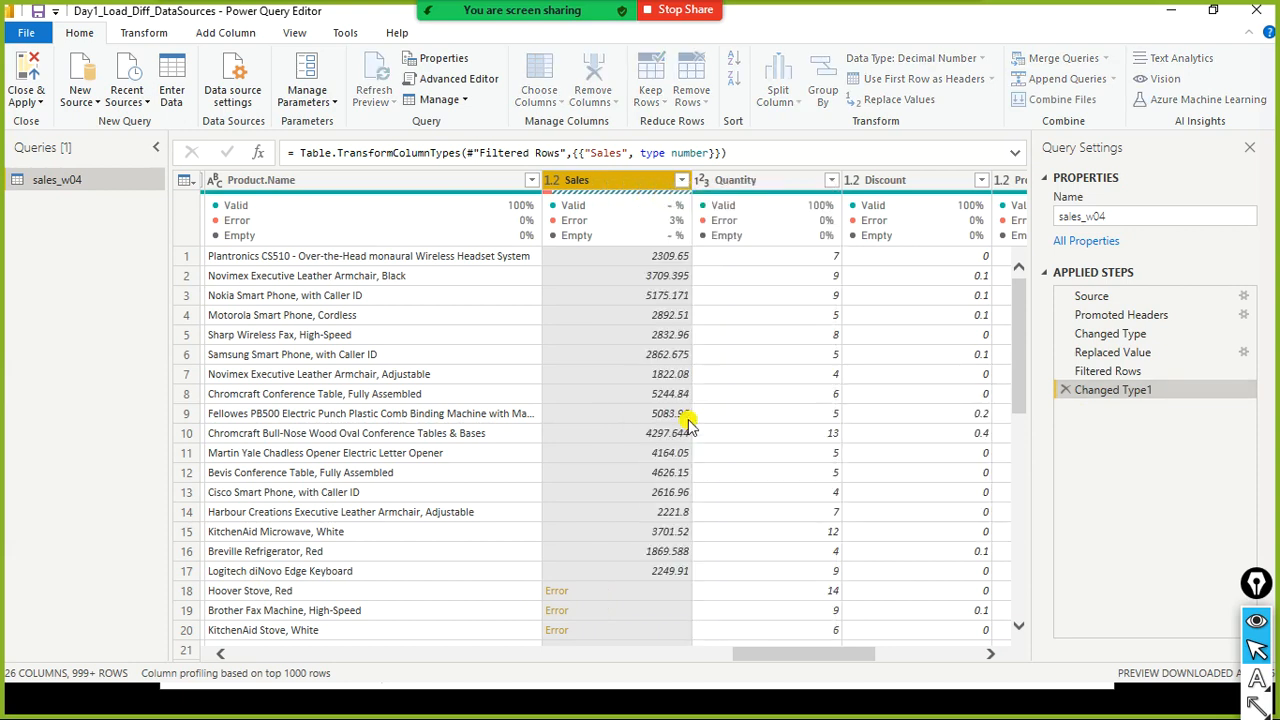
type("1")
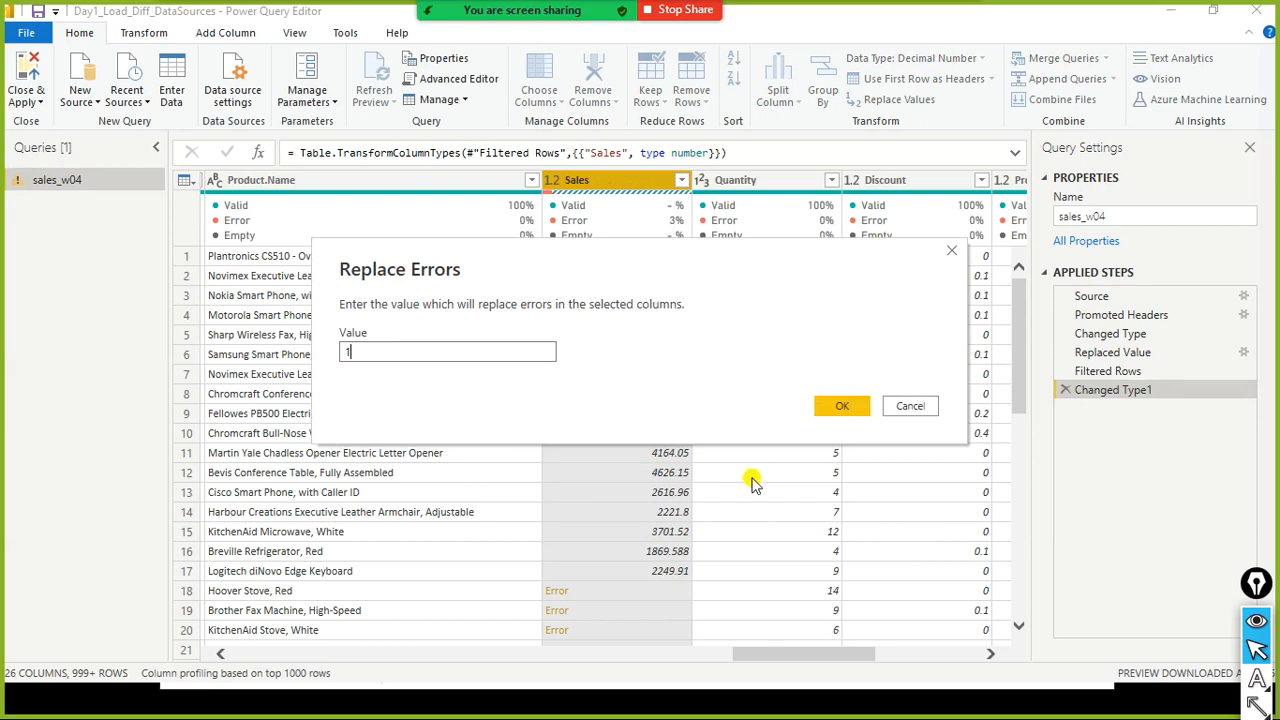
left_click(850, 409)
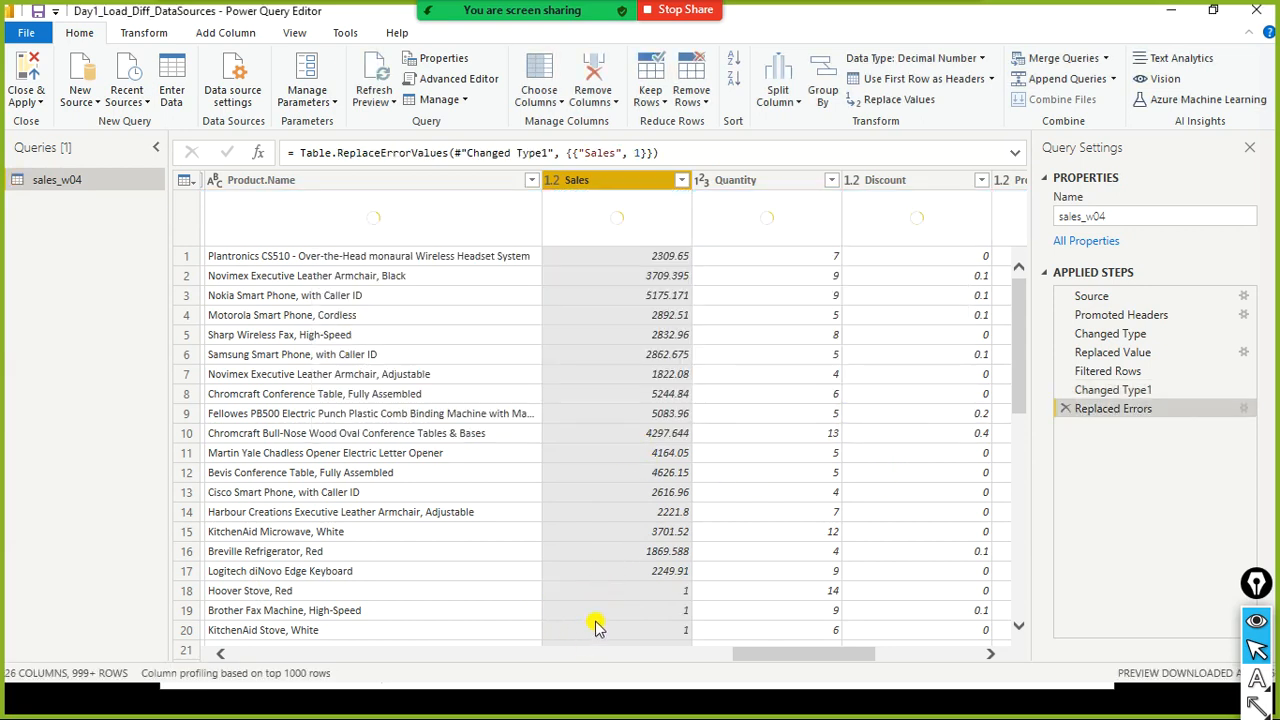
scroll(768, 605, "down", 2)
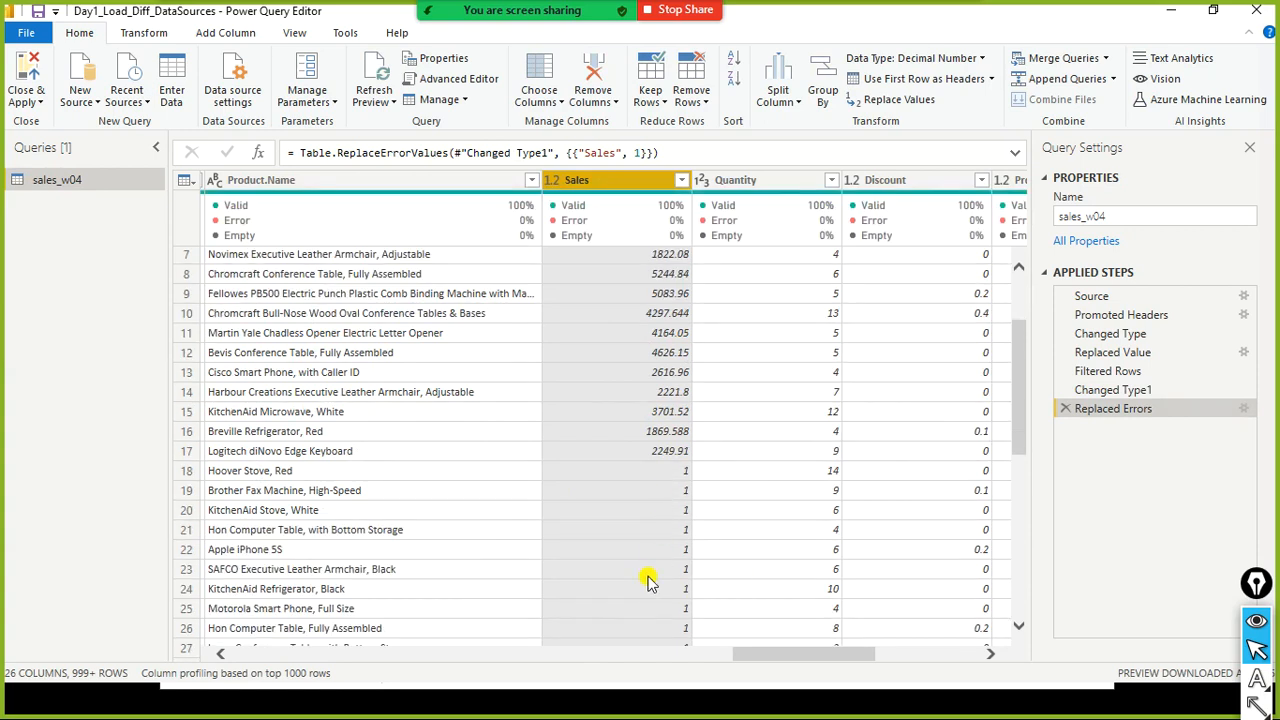
scroll(648, 560, "up", 2)
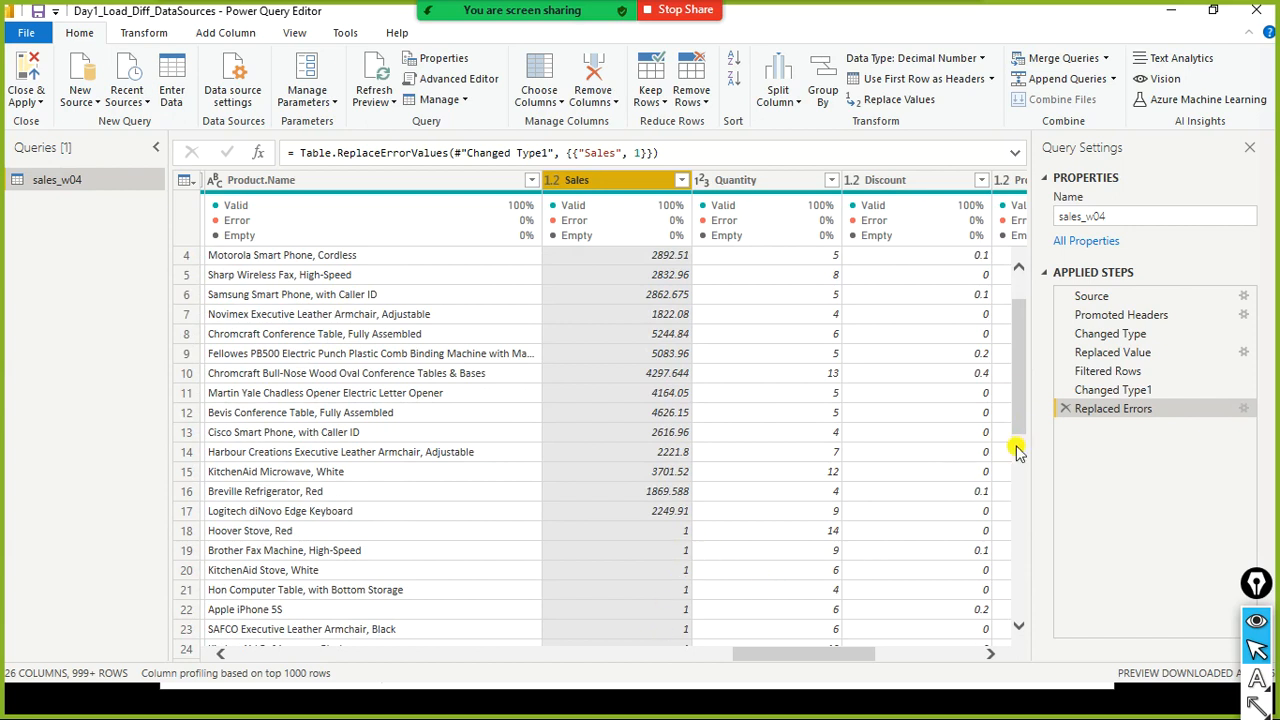
left_click(1065, 409)
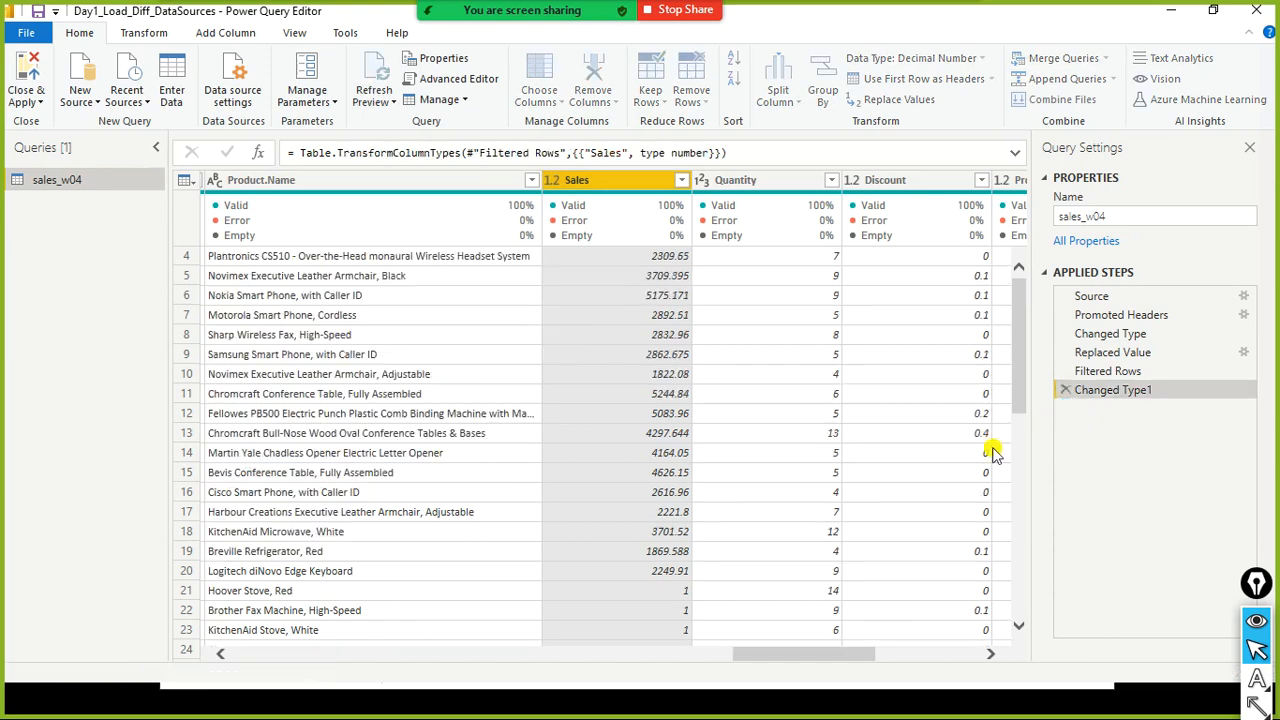
scroll(703, 574, "down", 2)
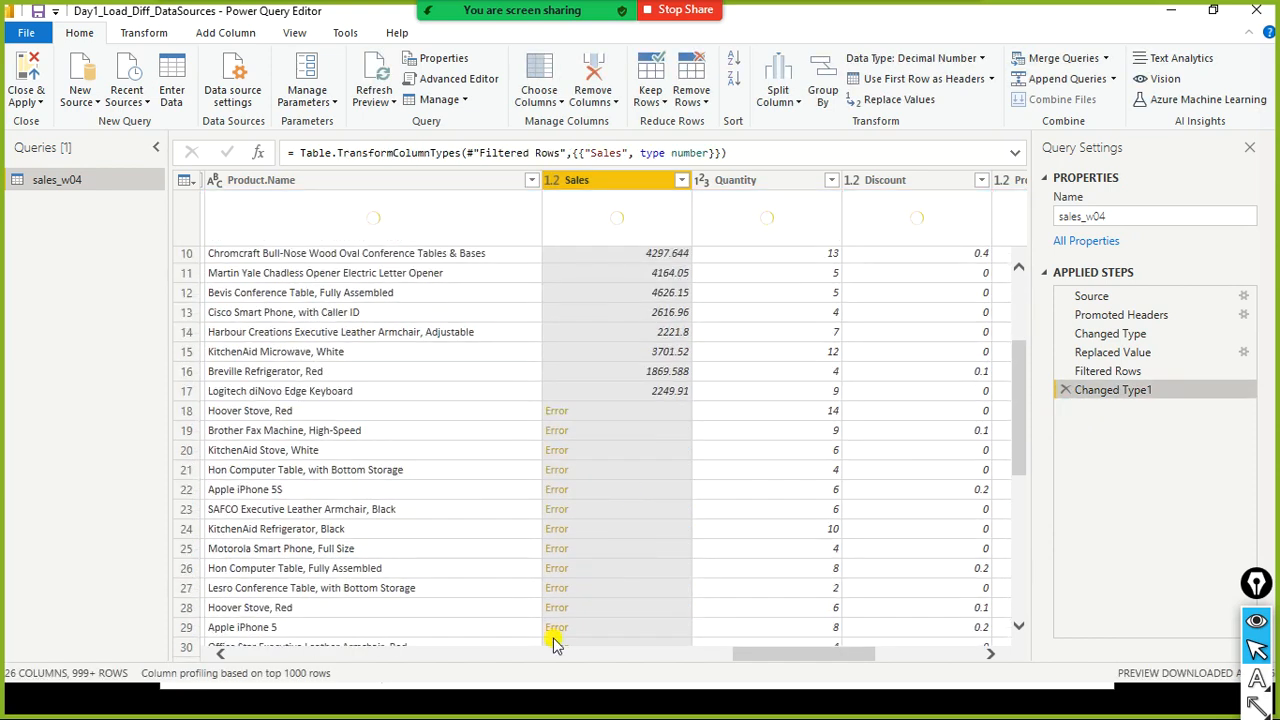
- Remove rows with errors from the Sales column again, then delete that step
right_click(616, 182)
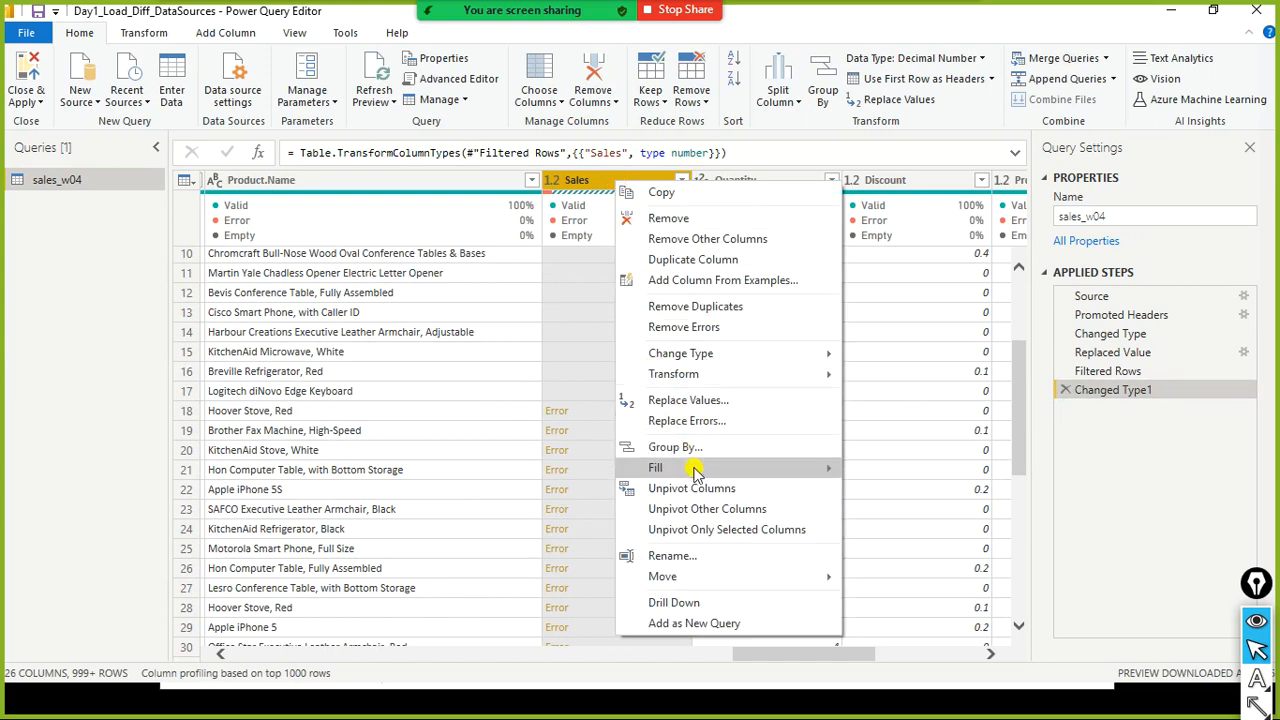
left_click(691, 328)
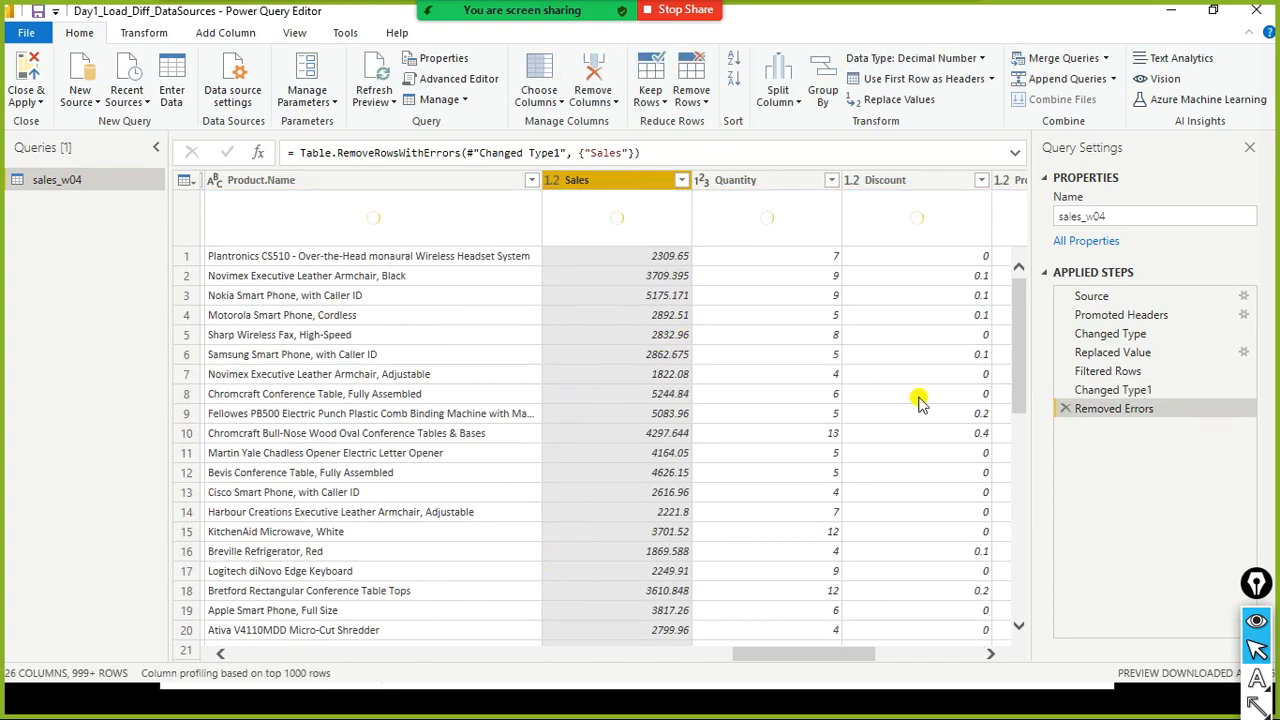
left_click(1065, 408)
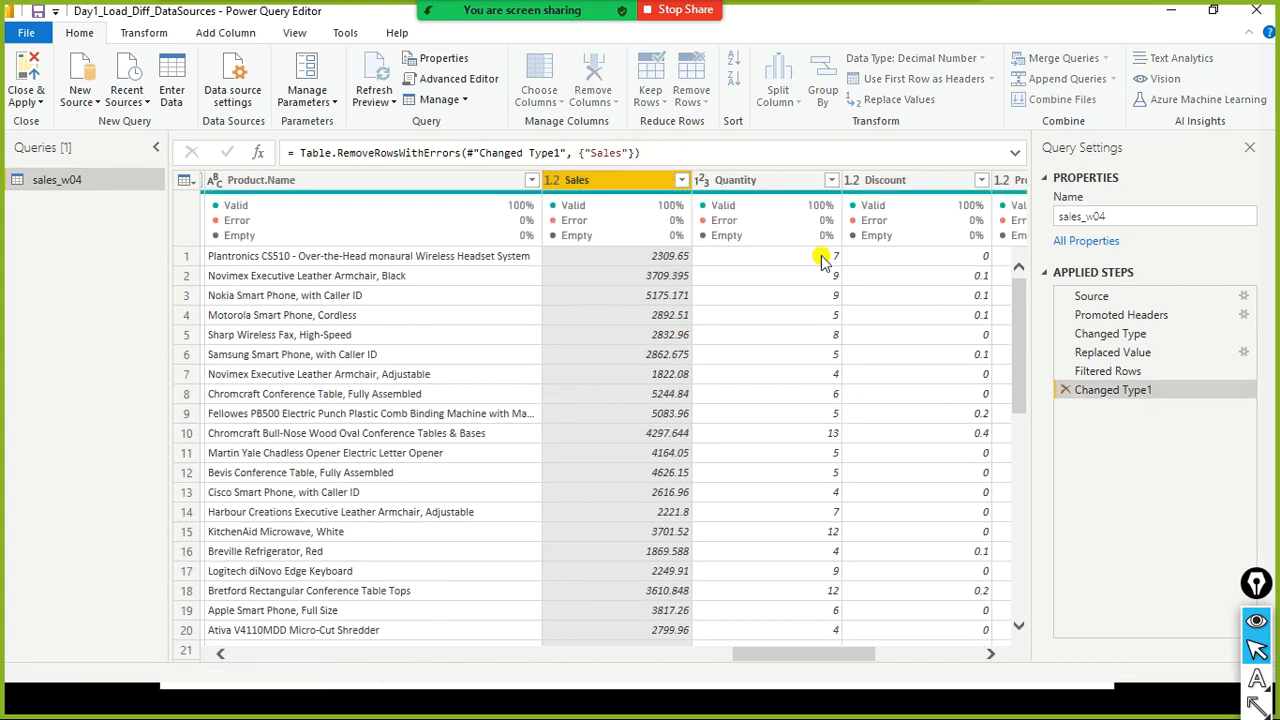
- Replace errors in the Sales column with 0
right_click(632, 182)
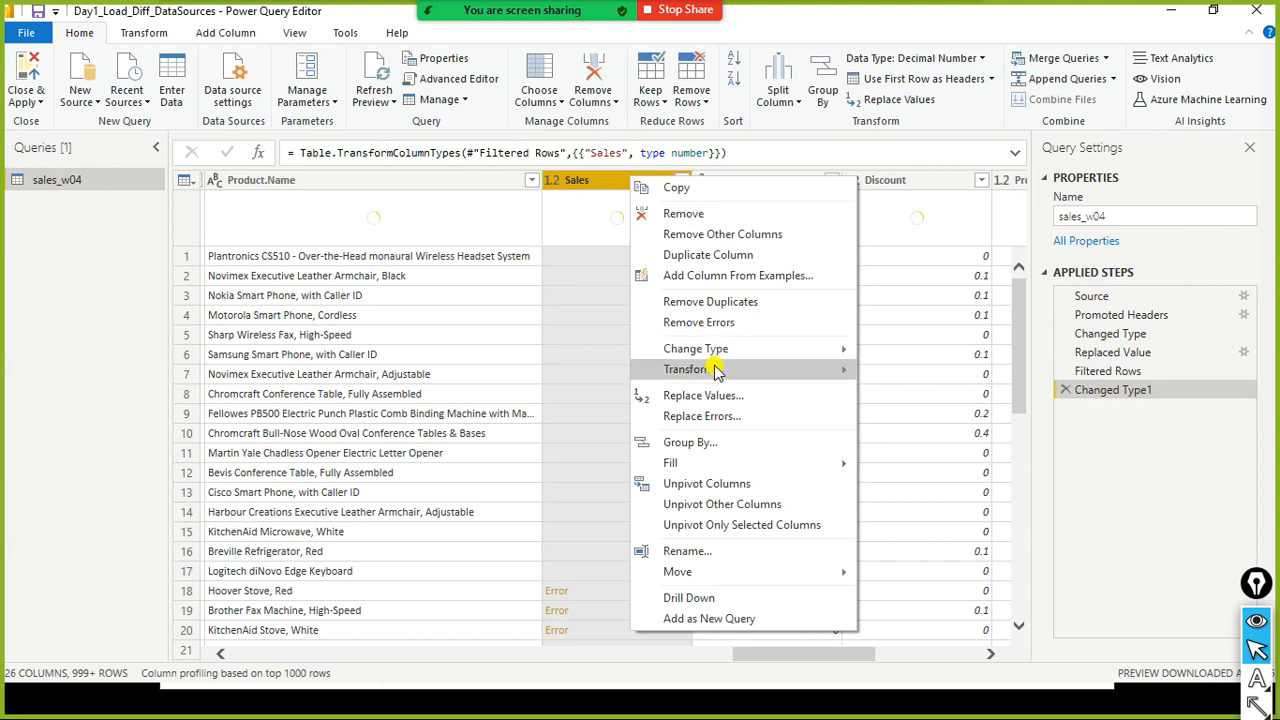
left_click(712, 415)
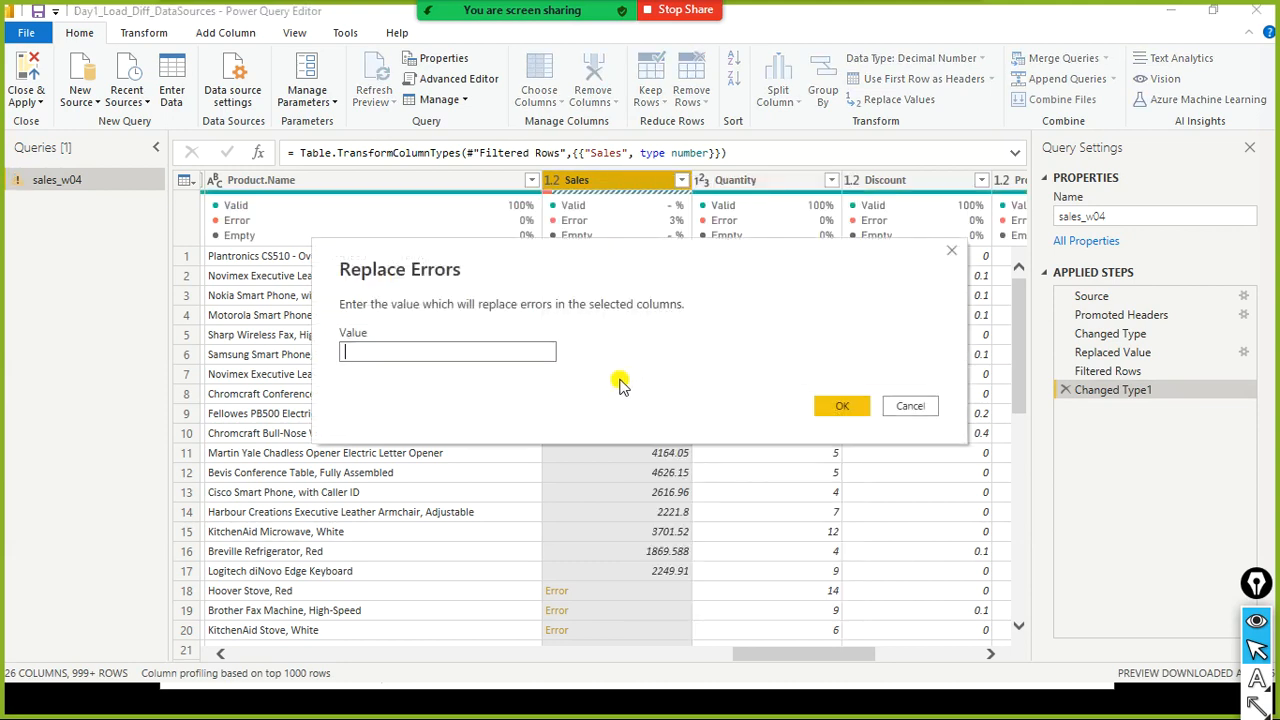
type("0")
left_click(842, 406)
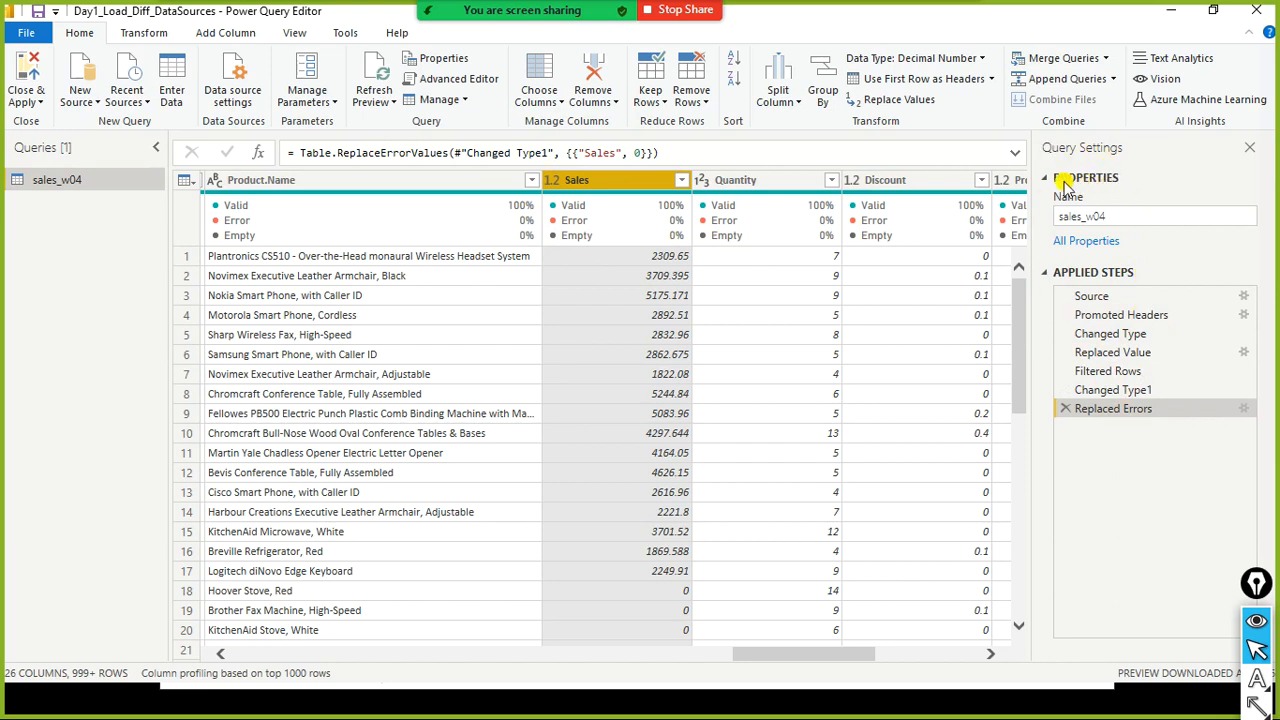
- Rename the query to Sales Data for Week4
left_click(1131, 214)
type("Sales Data for WW")
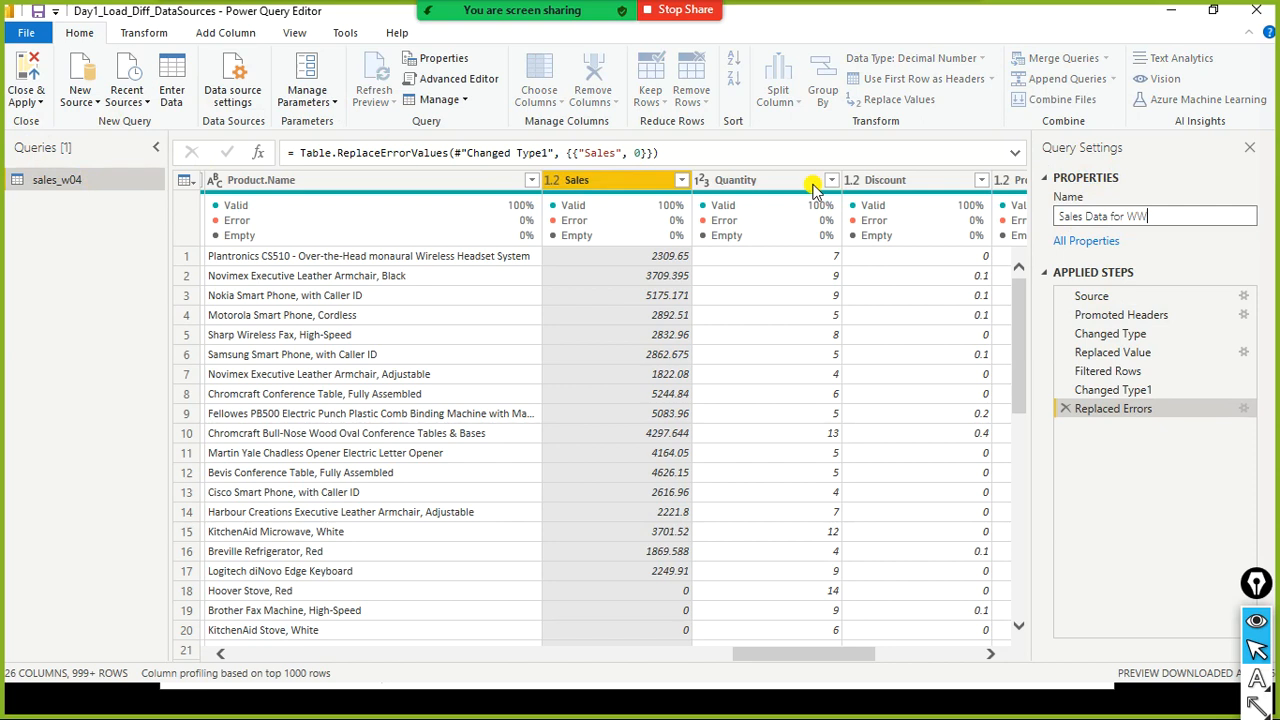
type("eek4")
key("BackSpace")
key("BackSpace")
key("BackSpace")
key("BackSpace")
key("BackSpace")
type("eek4")
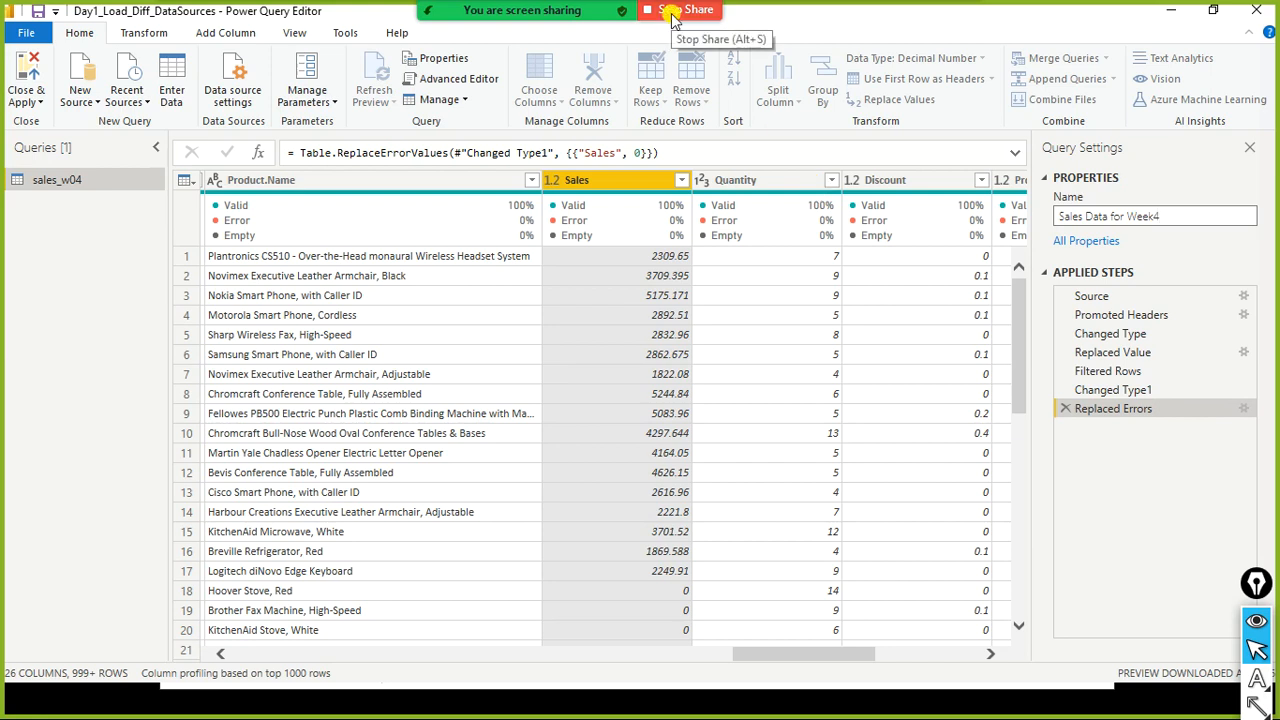
mouse_move(116, 135)
left_mouse_down()
mouse_move(29, 222)
mouse_move(3, 223)
left_mouse_up()
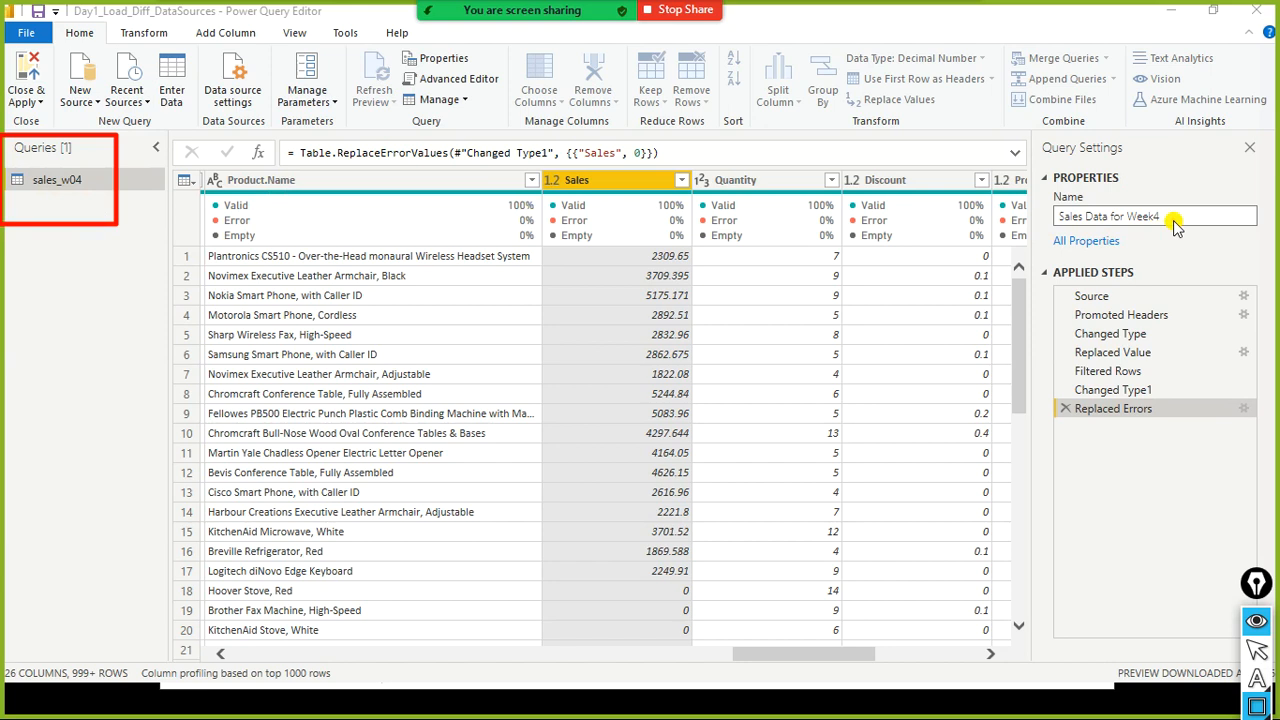
key("ctrl+shift+2")
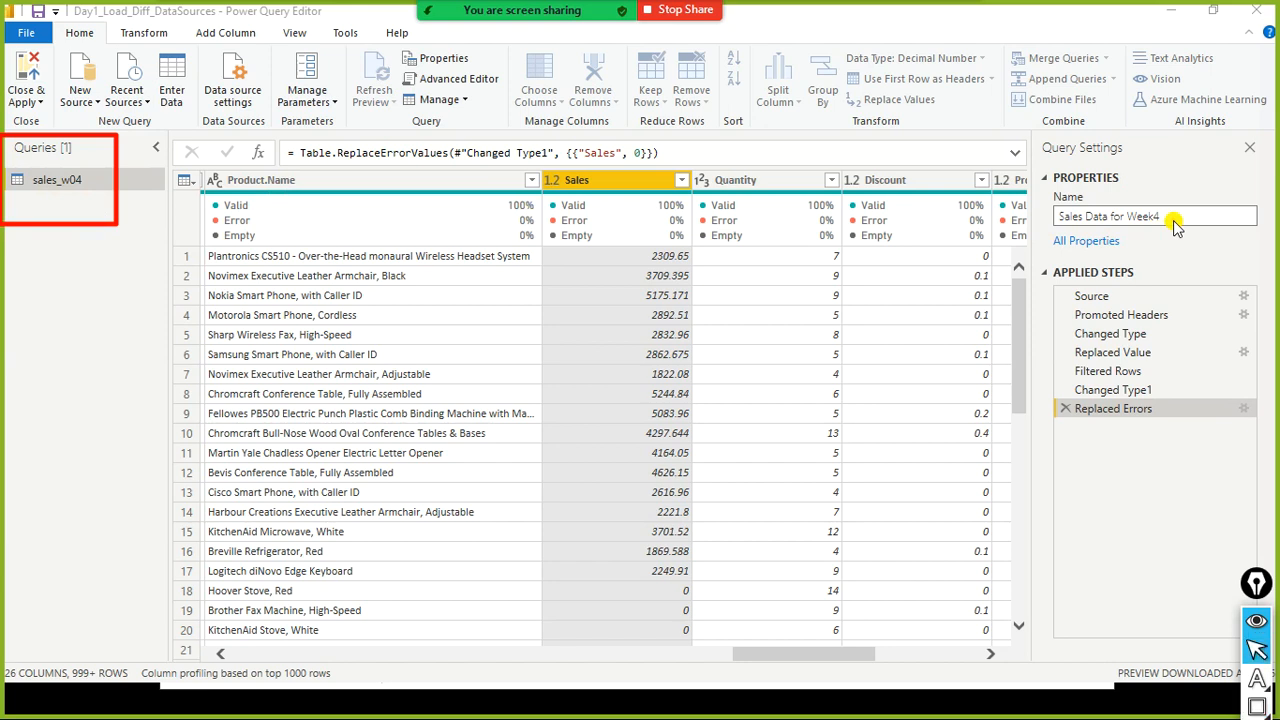
key("Return")
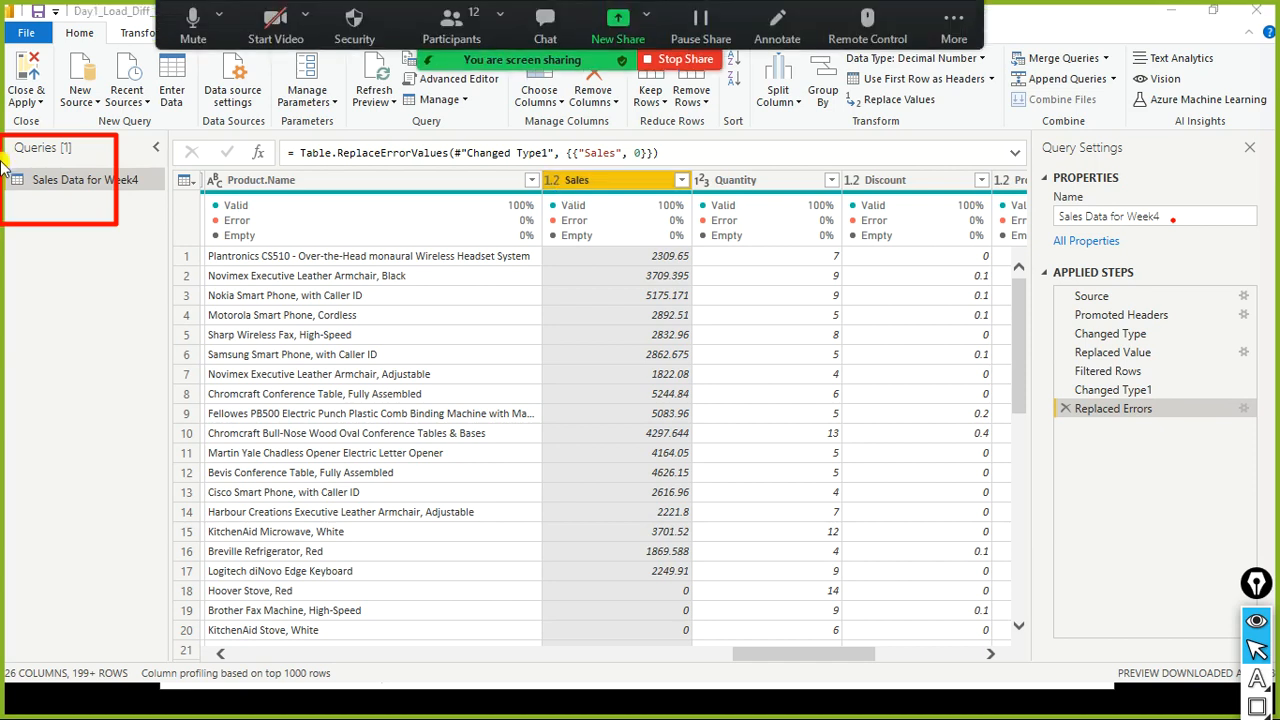
- Close the Power Query Editor and apply the query changes
left_click(42, 104)
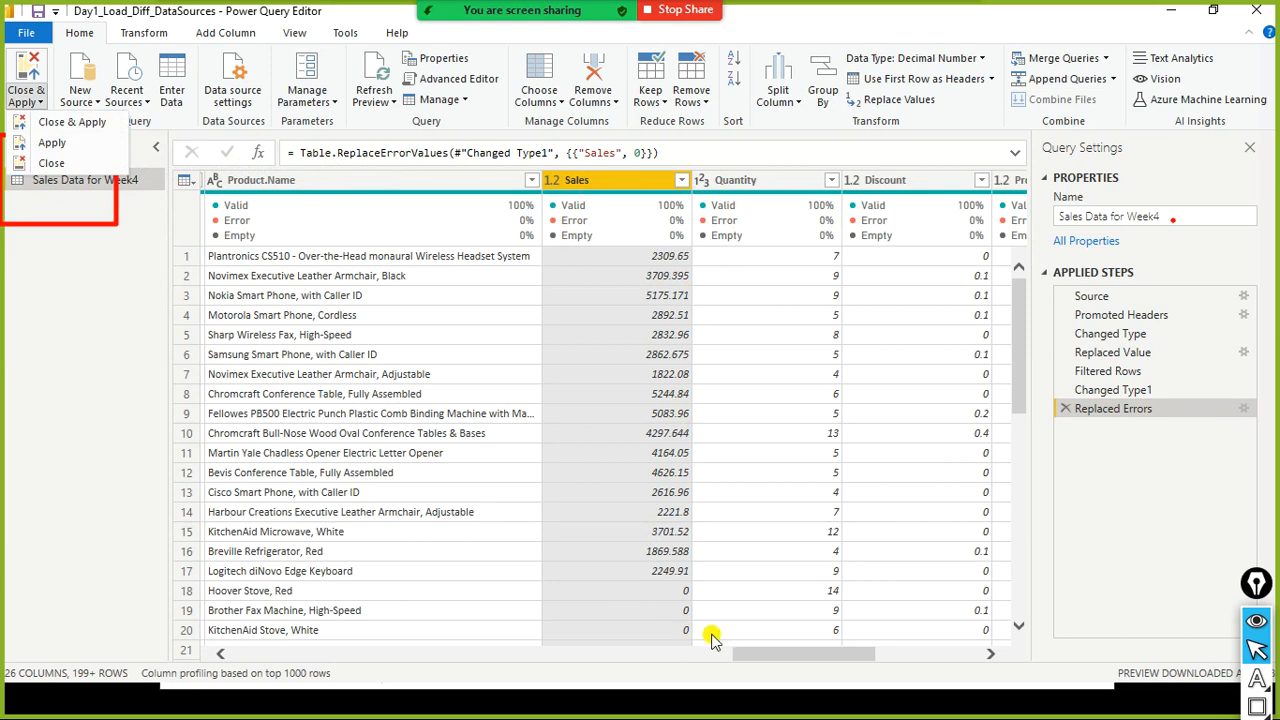
left_click(764, 654)
left_click_drag(832, 655, 749, 600)
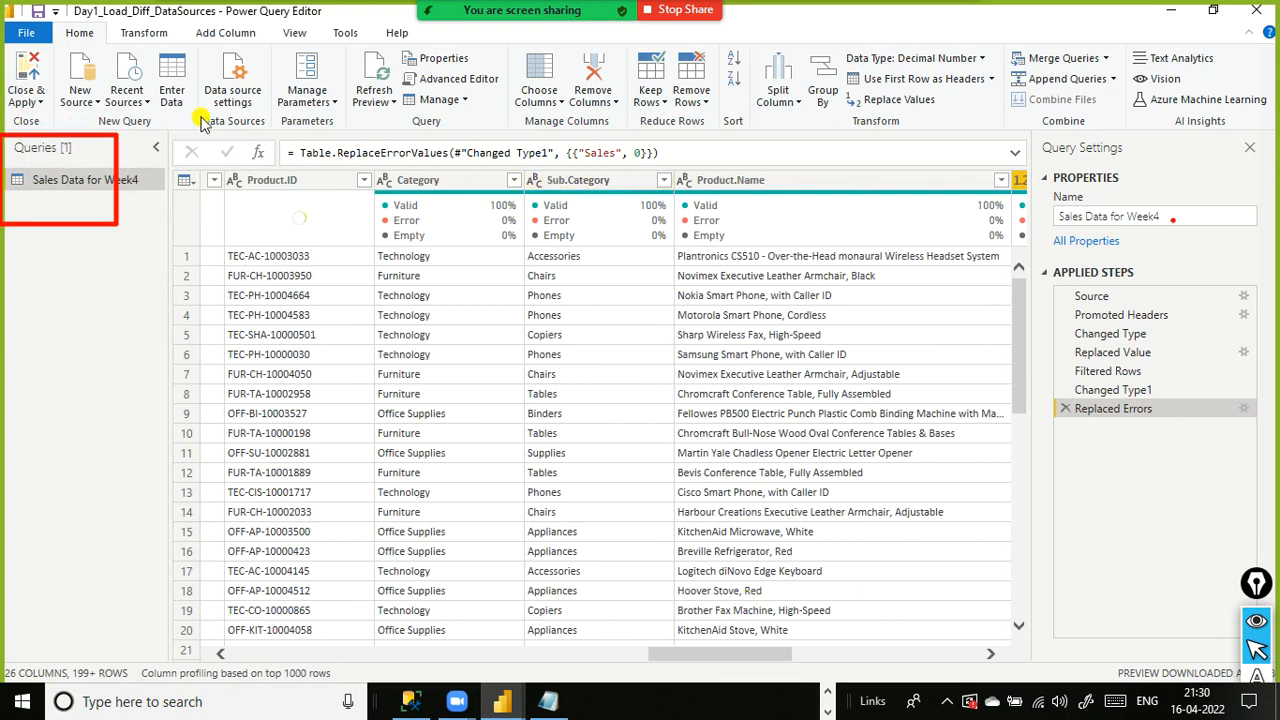
left_click(26, 32)
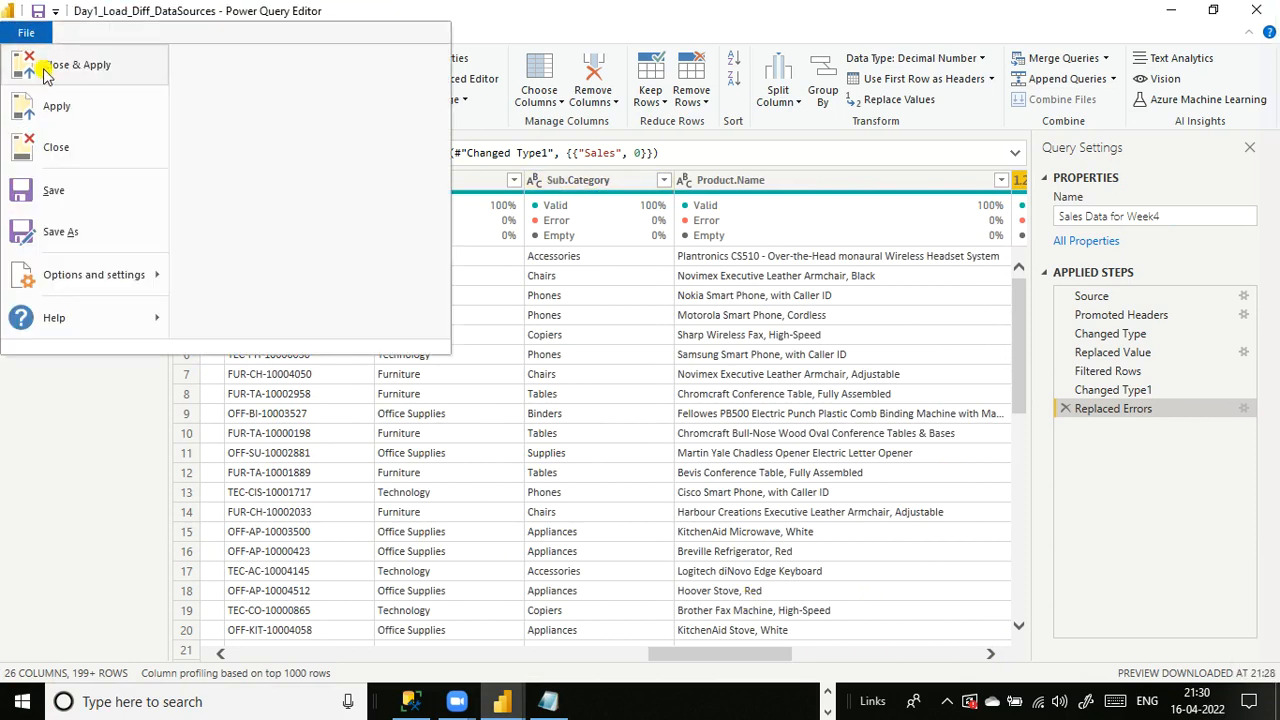
left_click(76, 74)
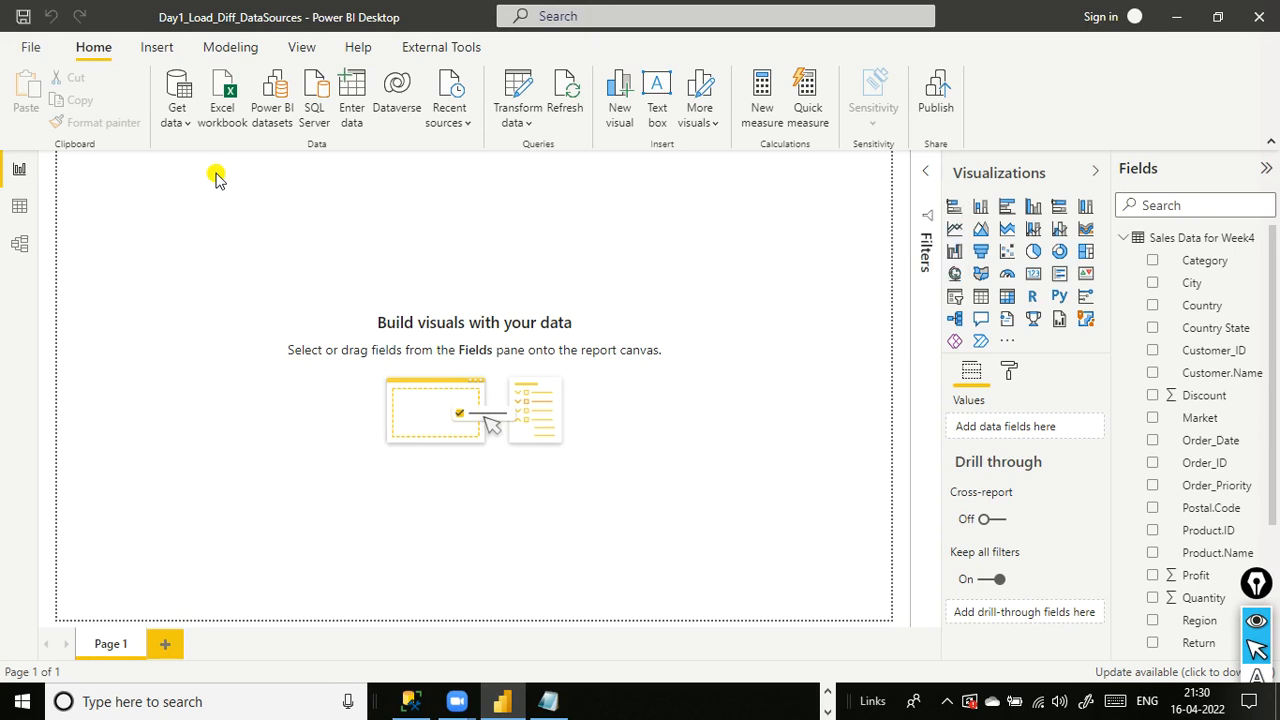
- Inspect the loaded Sales column in the data view
left_click(19, 206)
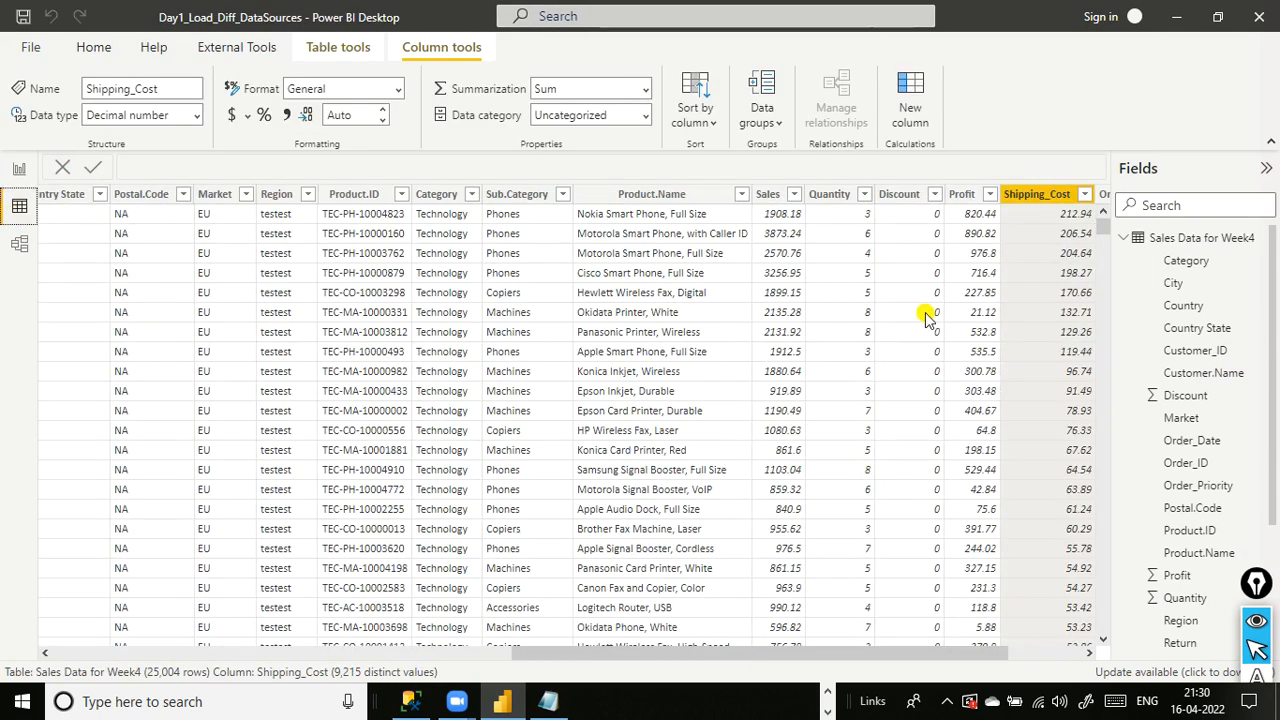
left_click(775, 200)
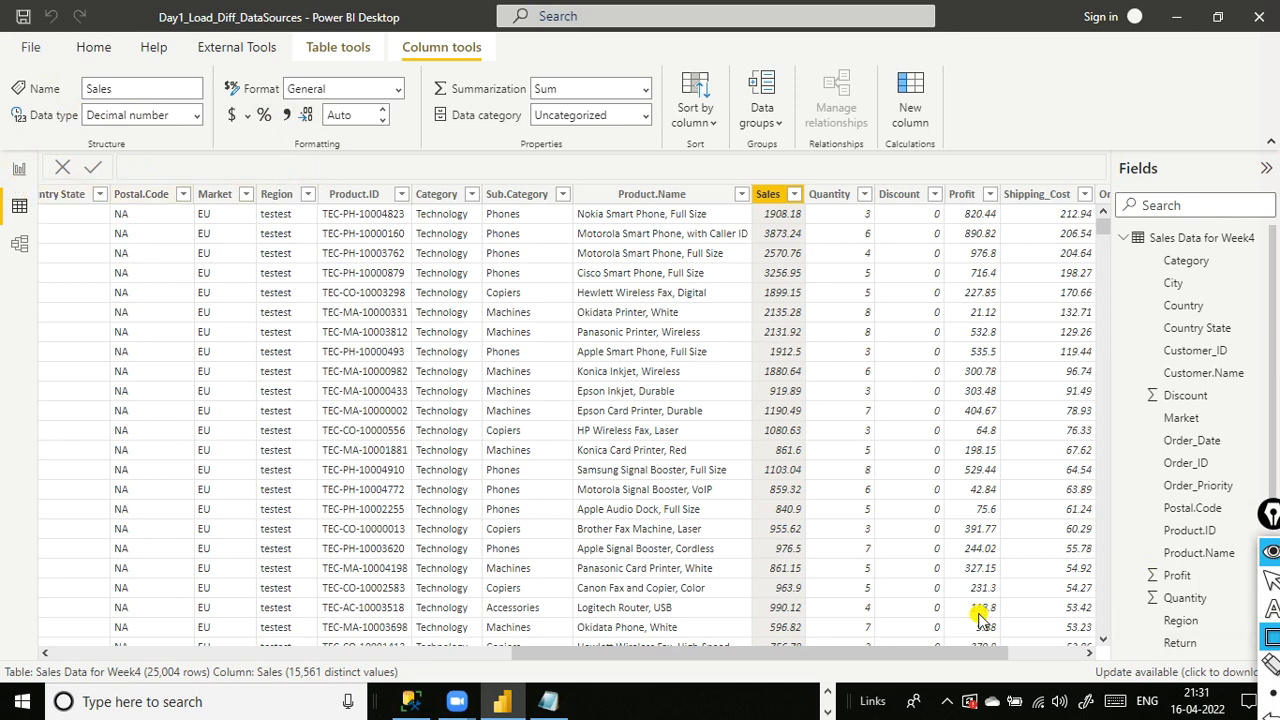
left_click_drag(745, 655, 86, 632)
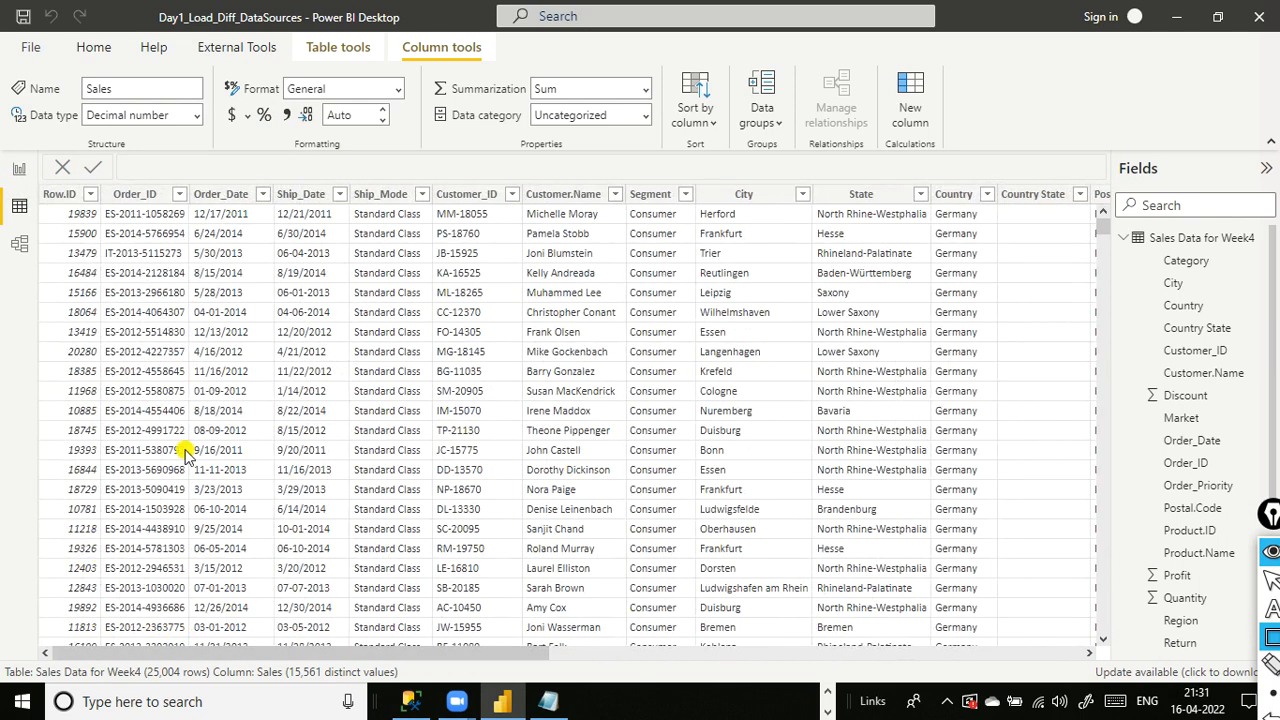
- Reopen the Power Query Editor and examine the column statistics of the Row.ID column
left_click(93, 47)
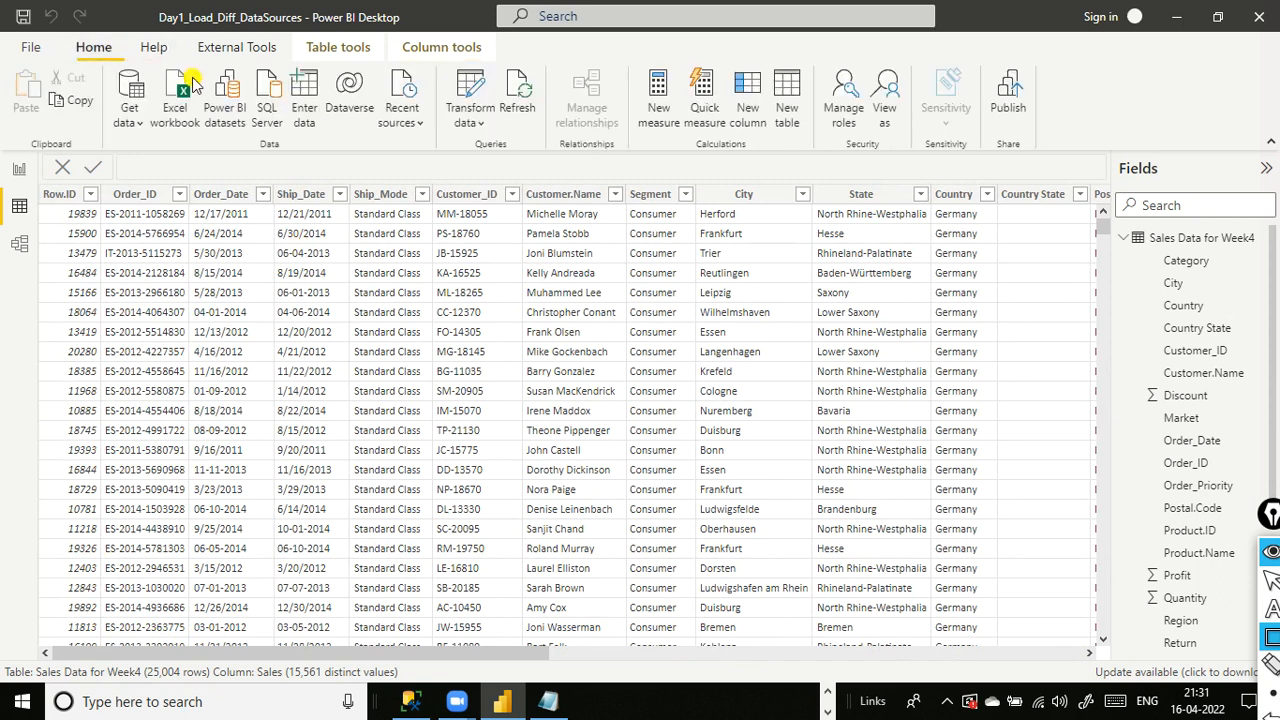
left_click(470, 122)
left_click(484, 152)
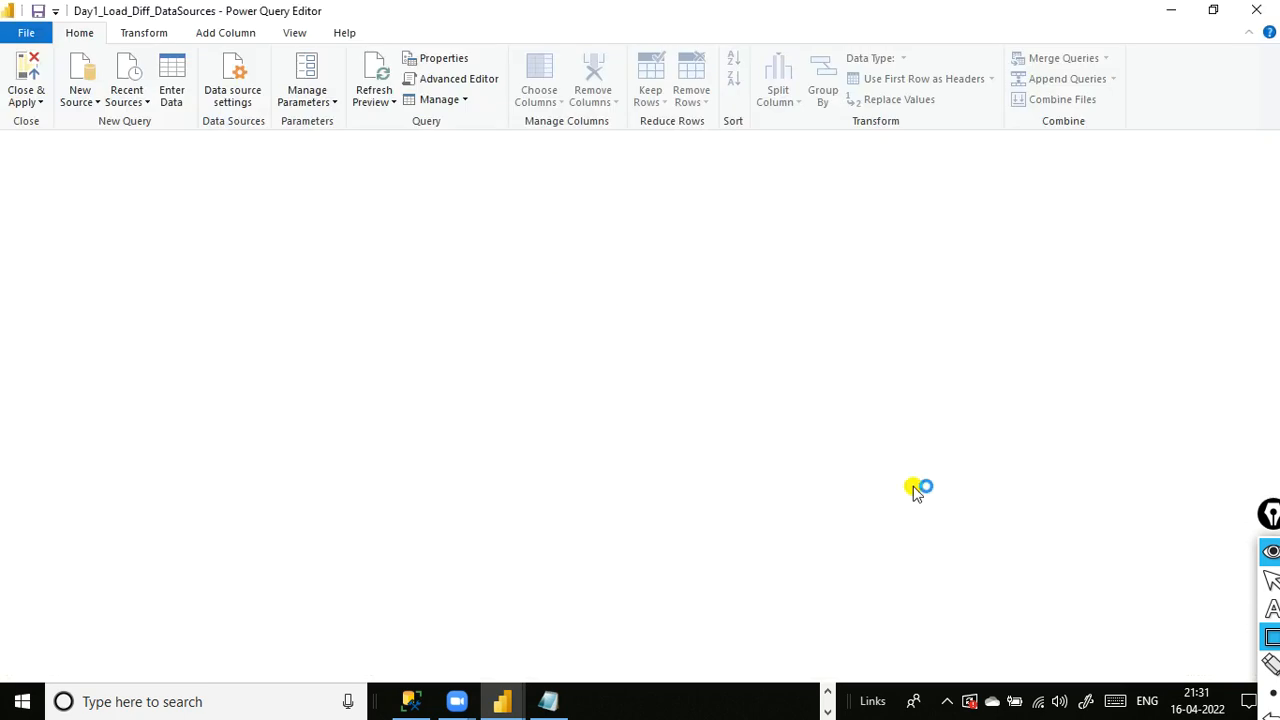
mouse_move(1272, 612)
mouse_move(1272, 638)
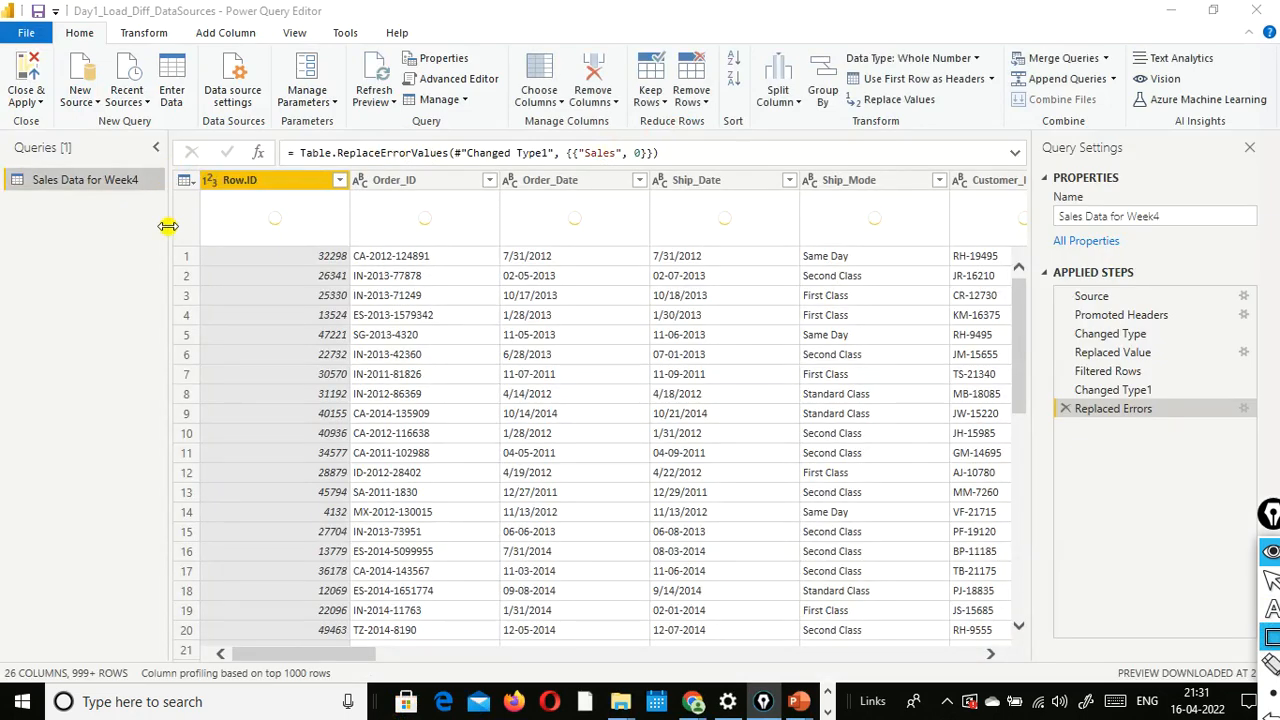
left_click(246, 262)
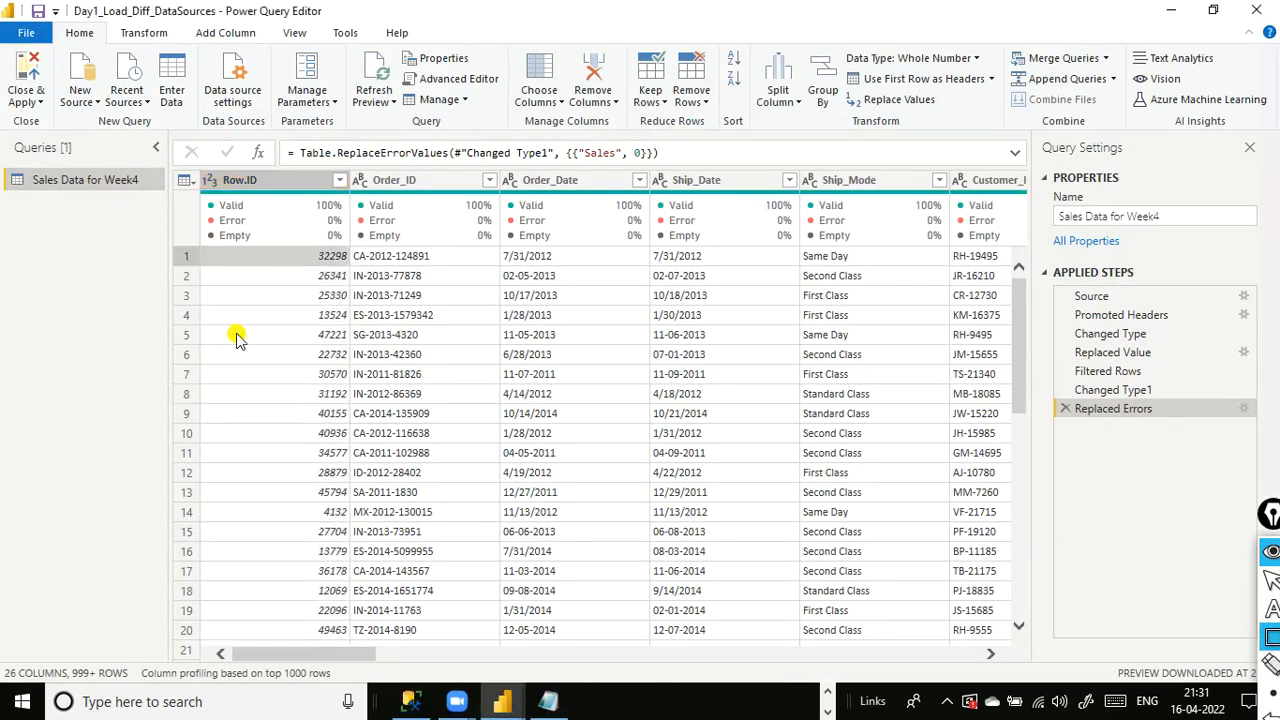
left_click(87, 271)
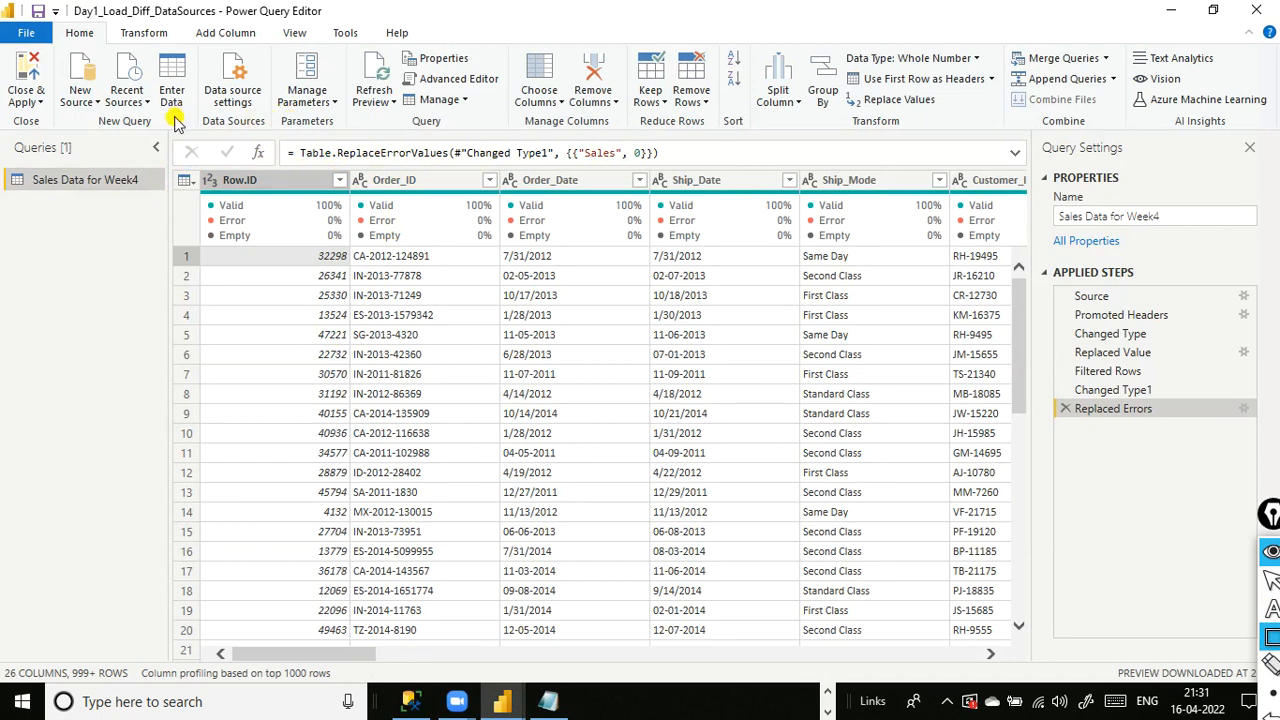
left_click(246, 186)
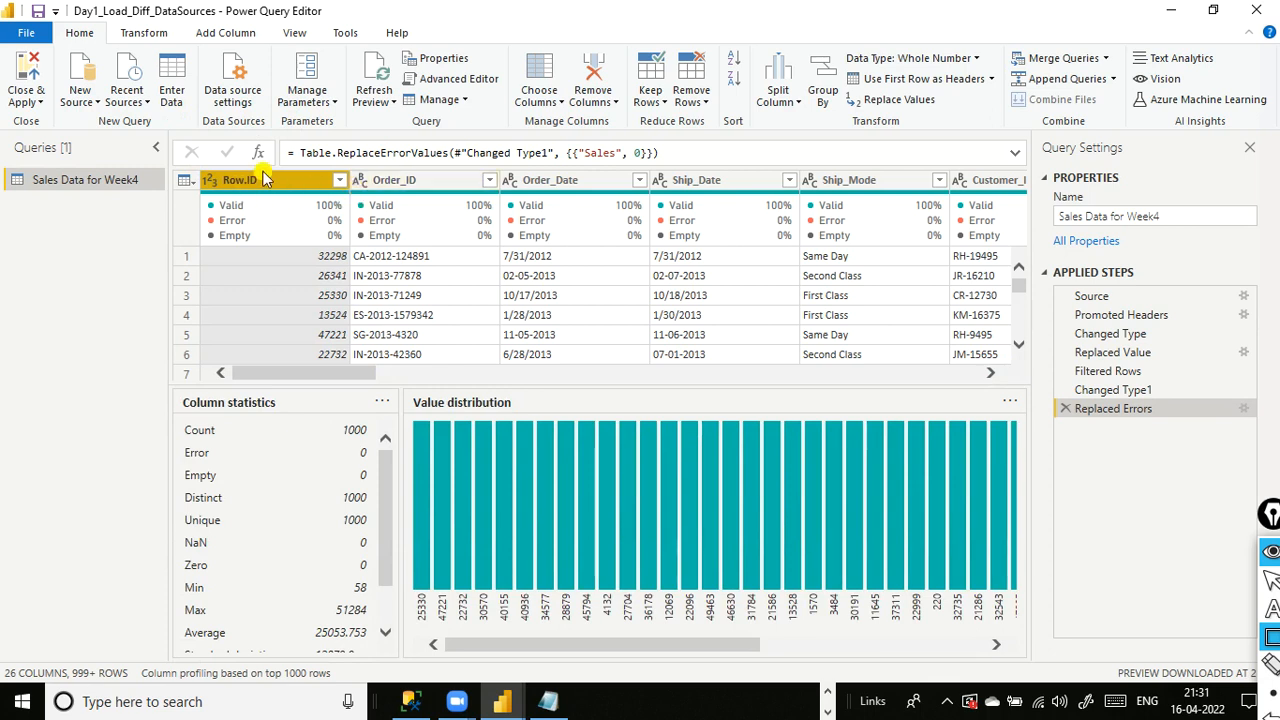
left_click_drag(300, 376, 930, 376)
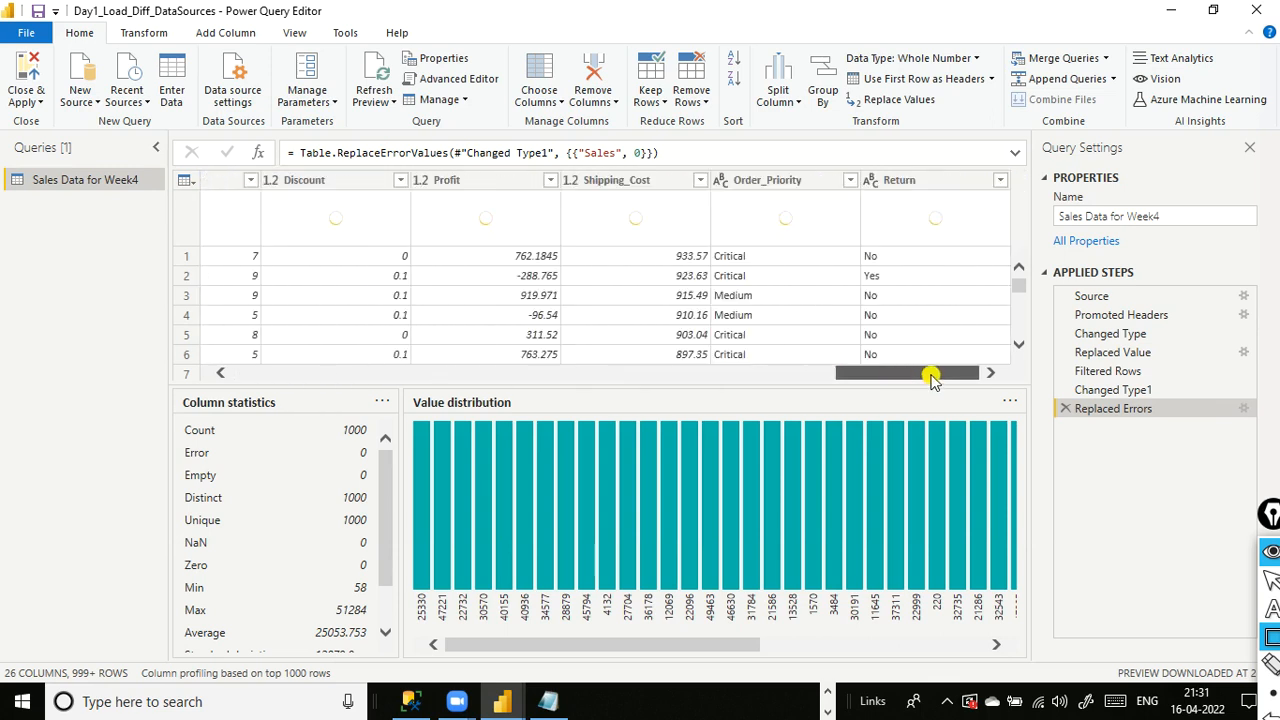
scroll(325, 525, "down", 2)
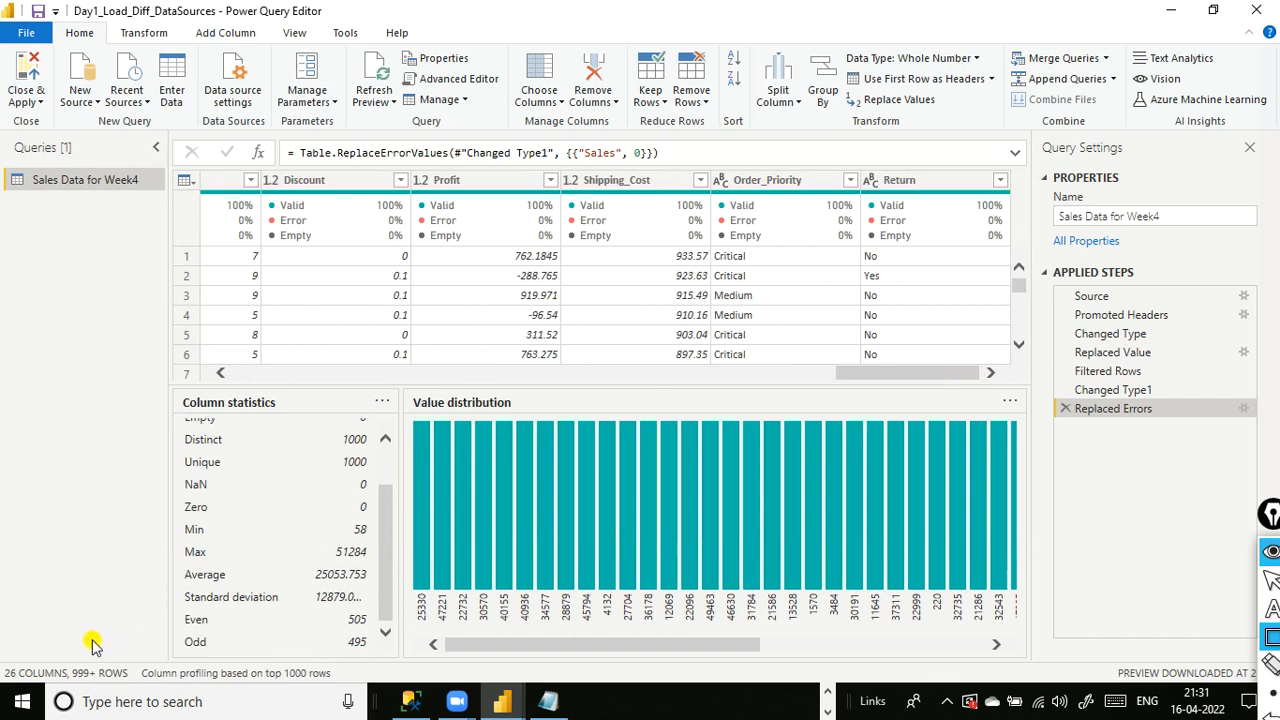
left_click_drag(1272, 518, 1215, 482)
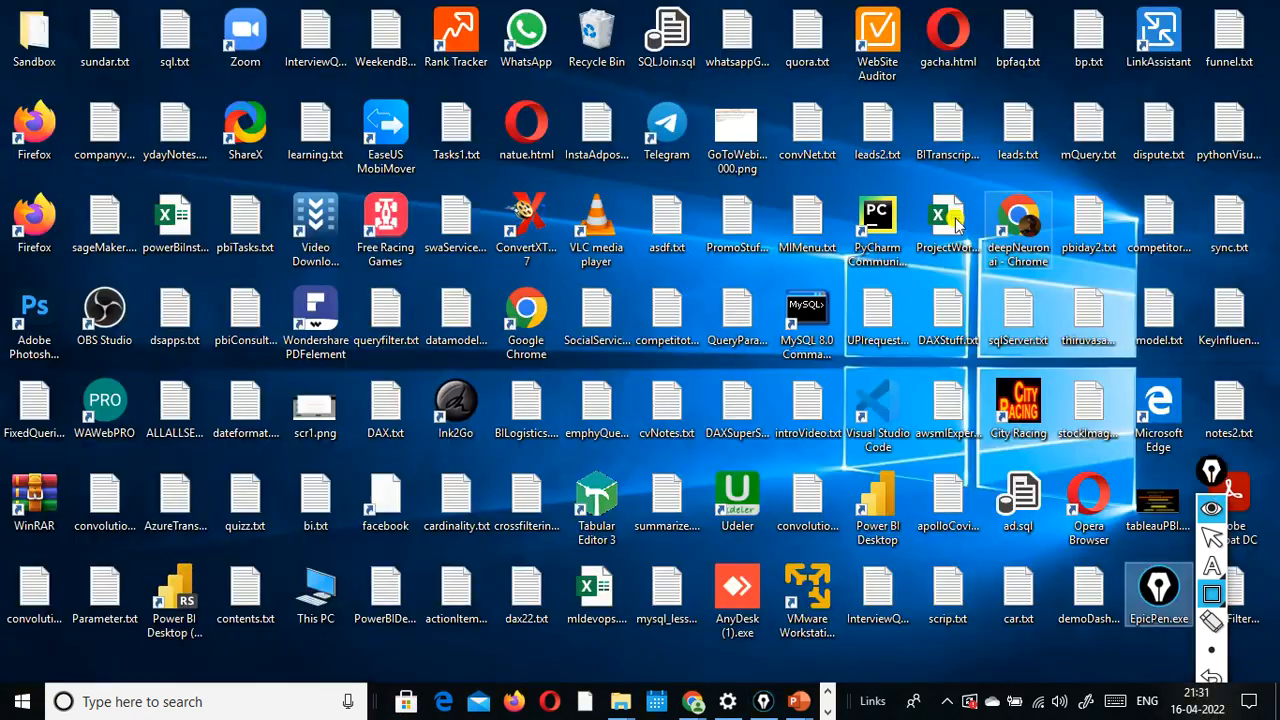
mouse_move(800, 700)
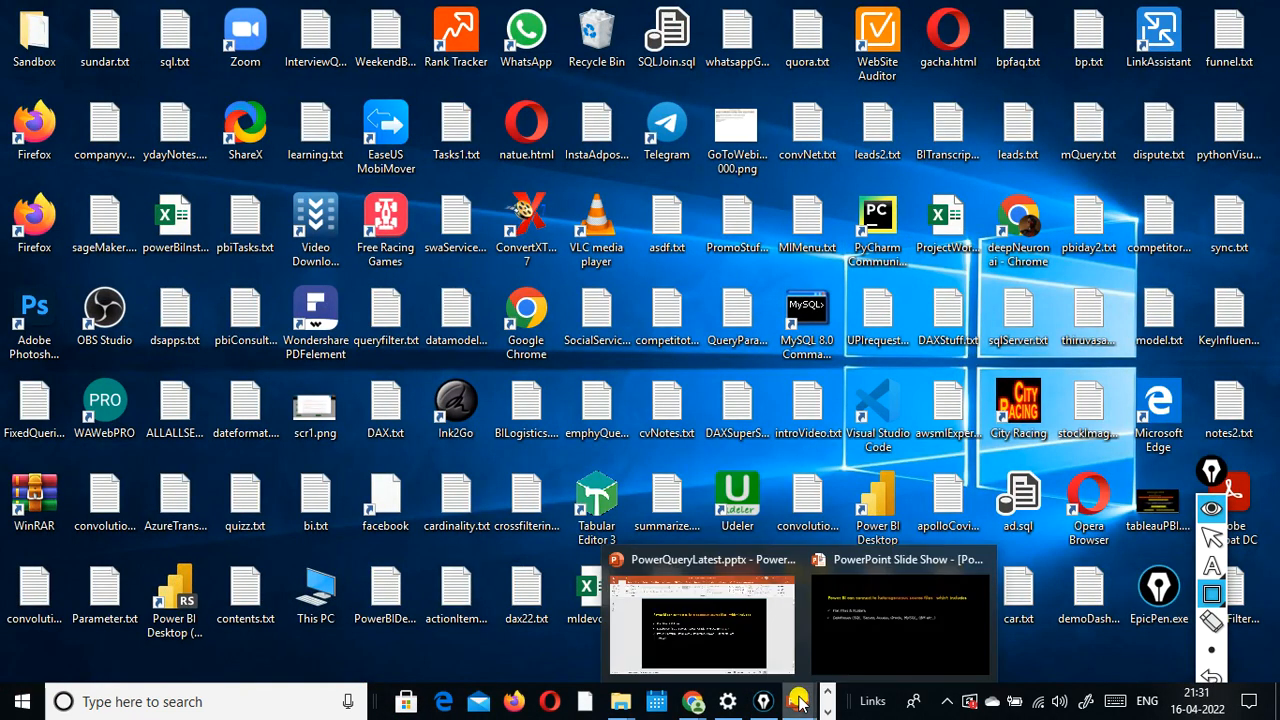
left_click(845, 628)
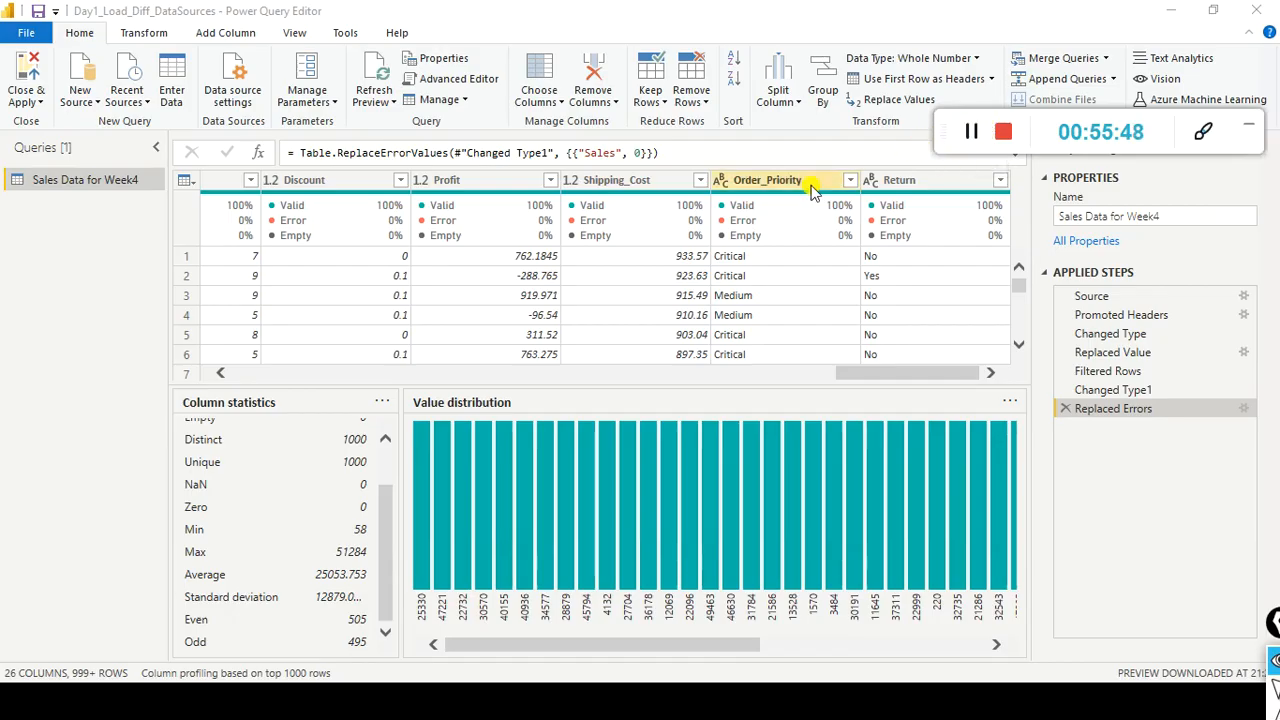
left_click(918, 358)
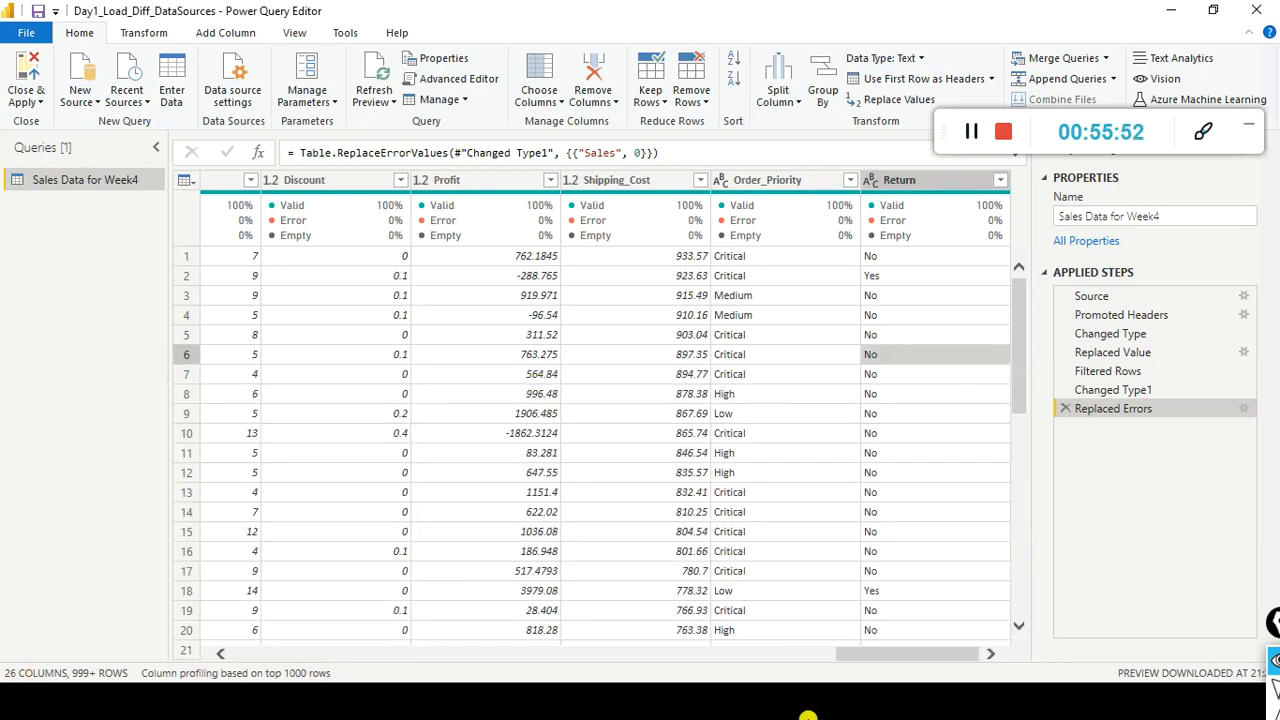
left_click_drag(848, 655, 220, 634)
- Remove the Row.ID column, then close the editor and apply the changes
right_click(278, 185)
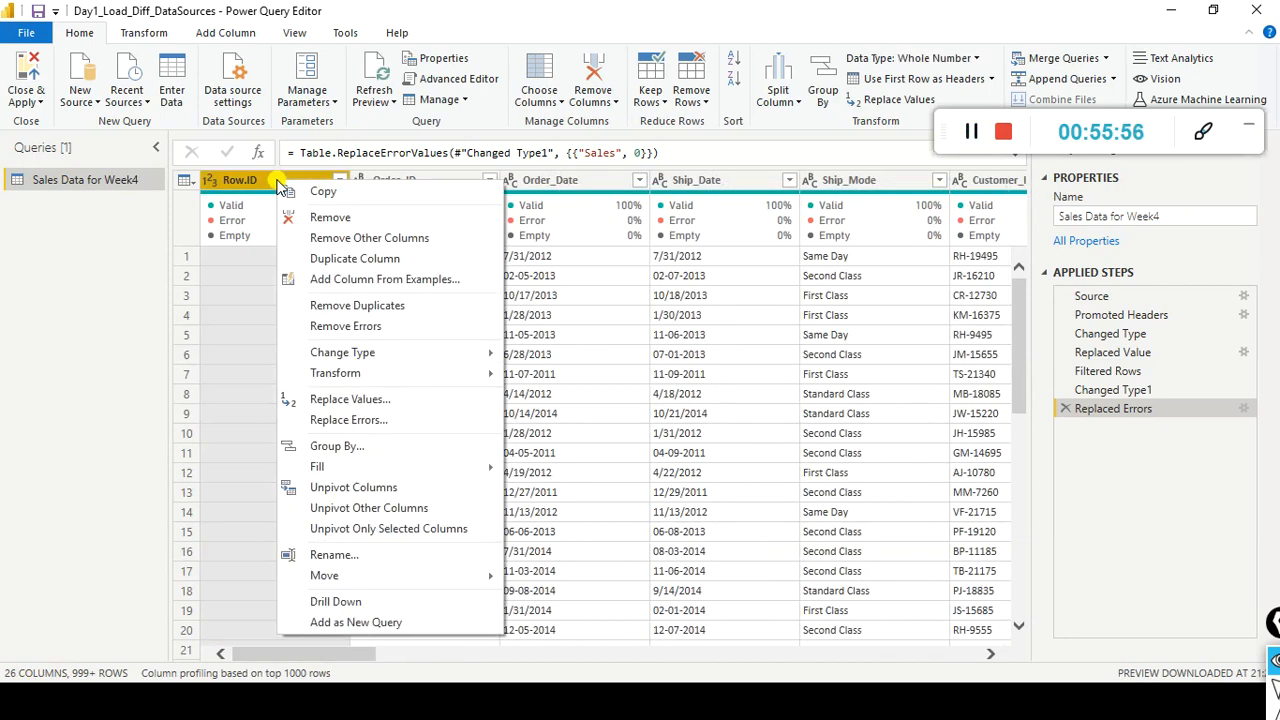
left_click(346, 217)
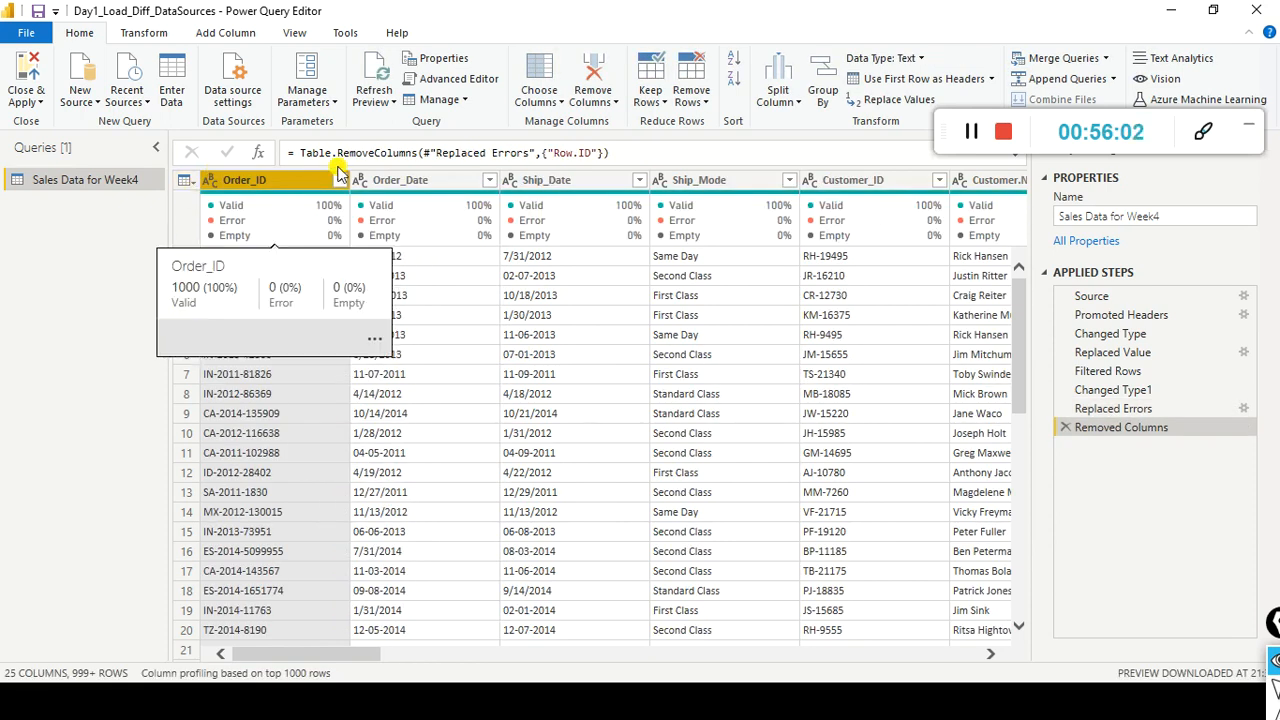
left_click(30, 100)
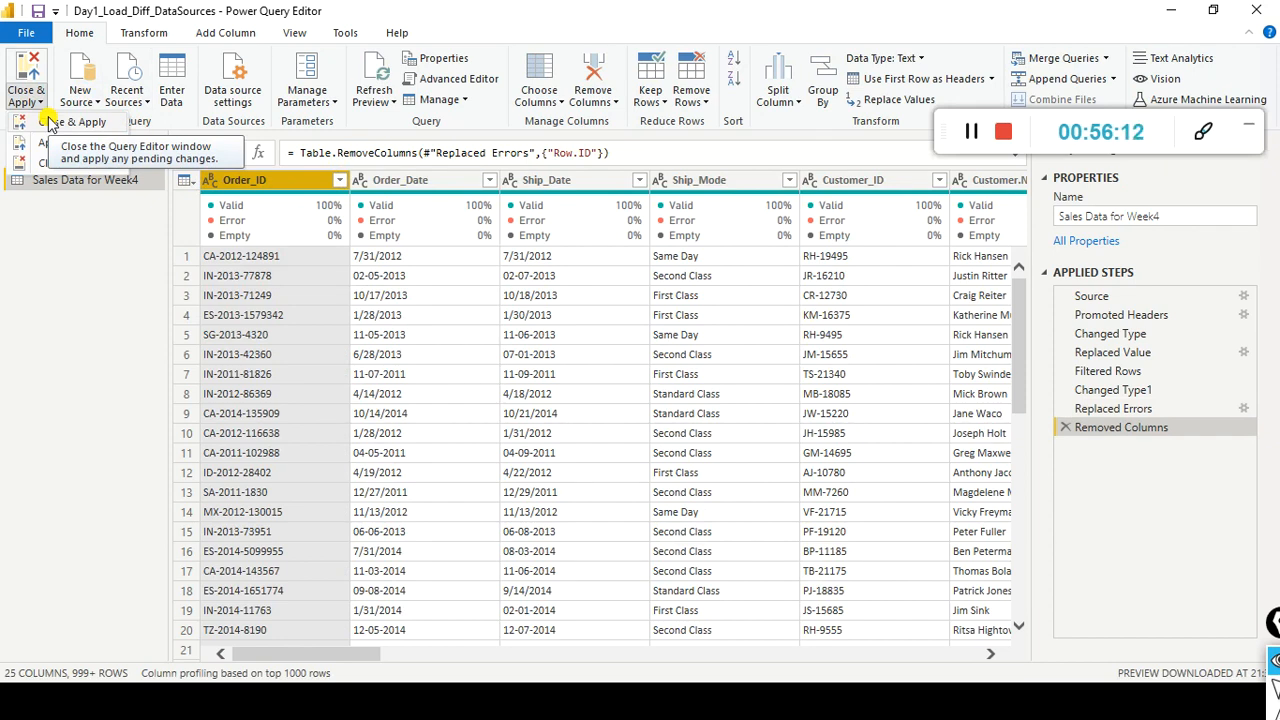
left_click(60, 124)
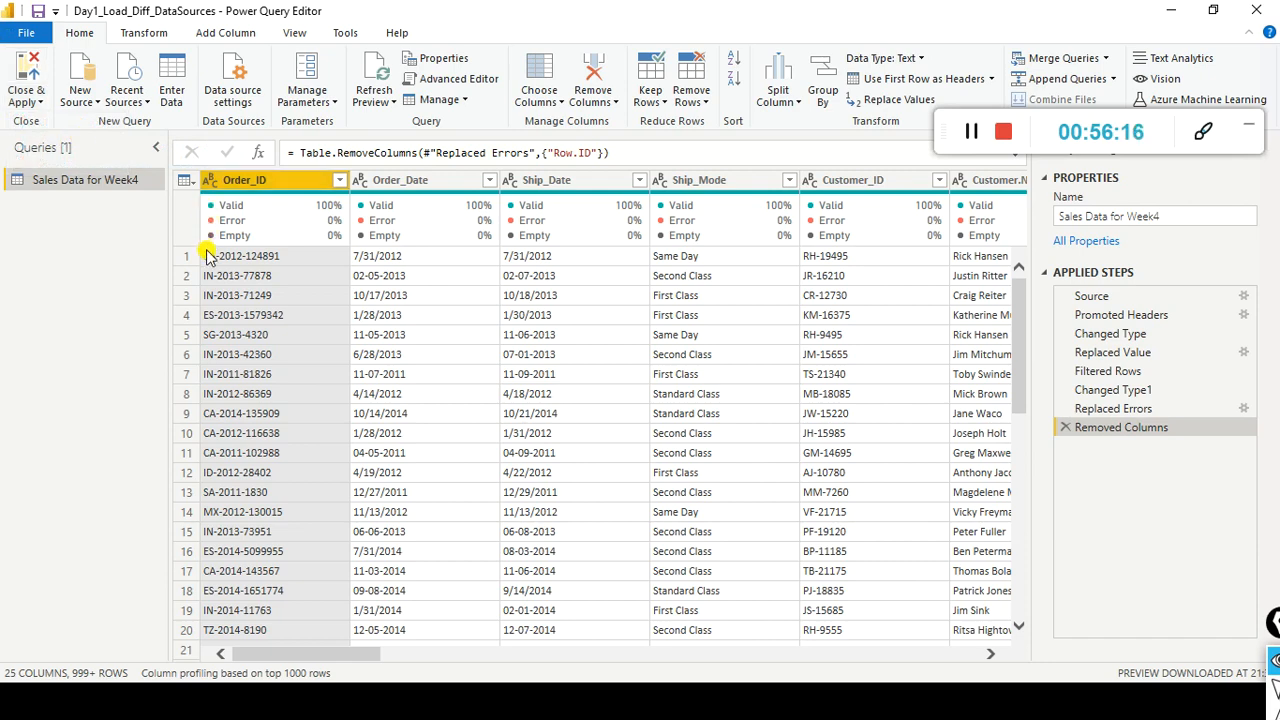
key("alt+Tab")
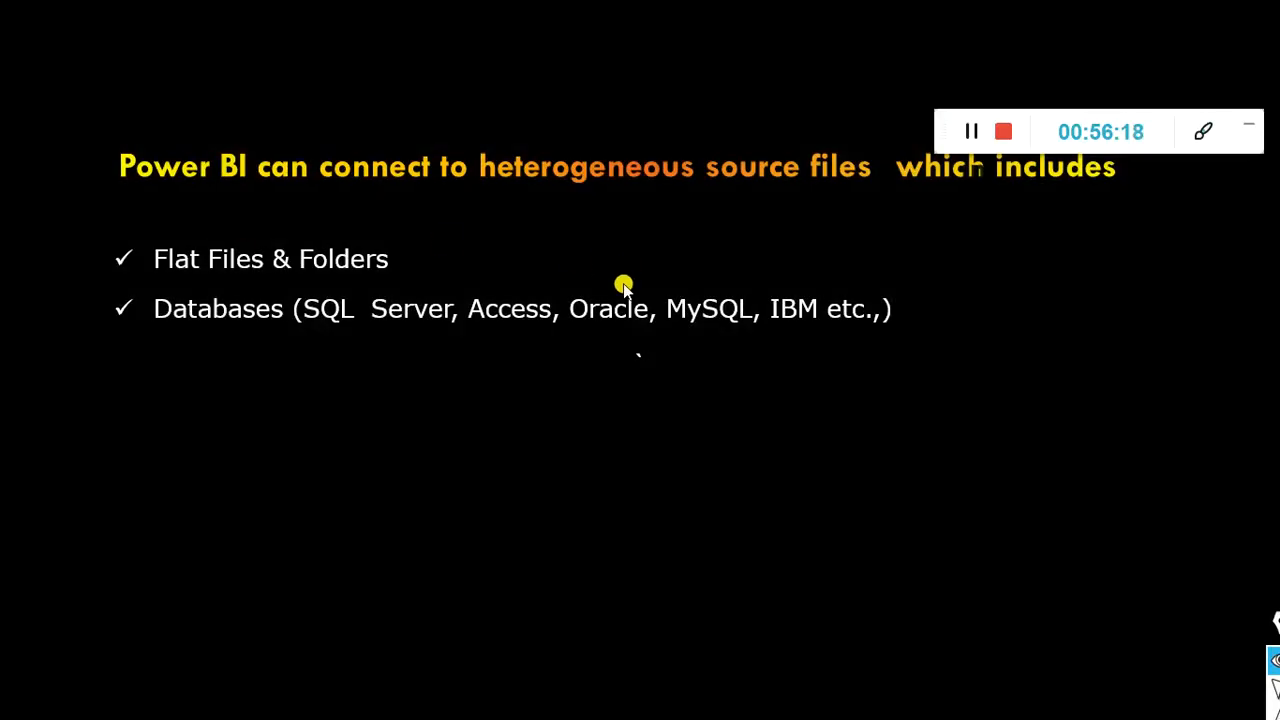
key("alt+Tab")
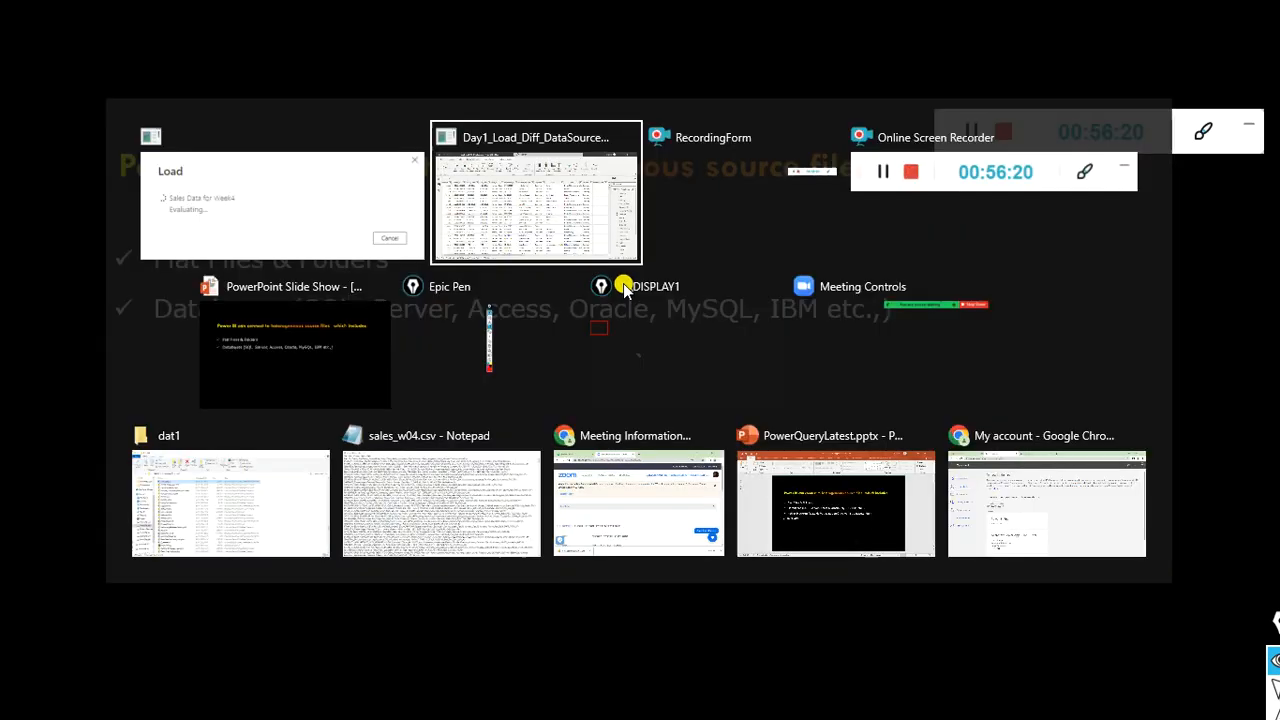
key("alt+Tab")
key("alt+Tab")
key("alt+Tab")
key("alt+Tab")
key("alt+Tab")
key("alt+Tab")
key("alt+Tab")
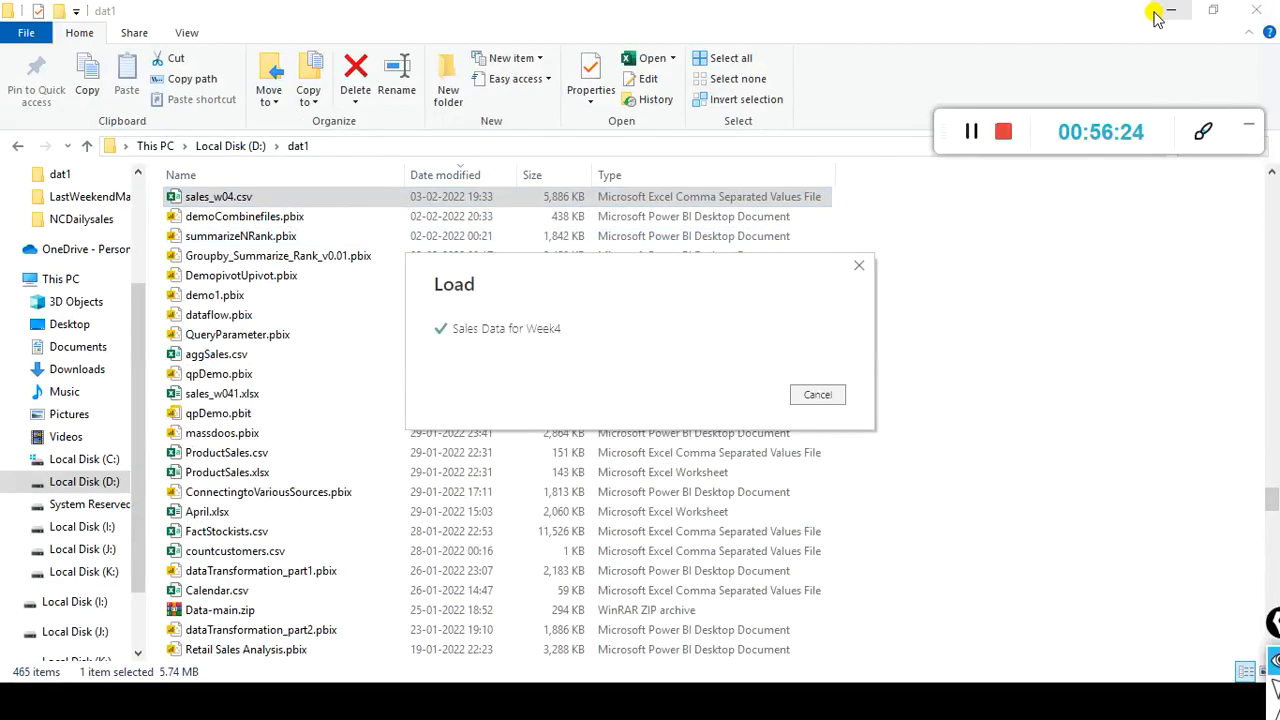
left_click(1171, 10)
left_click(402, 171)
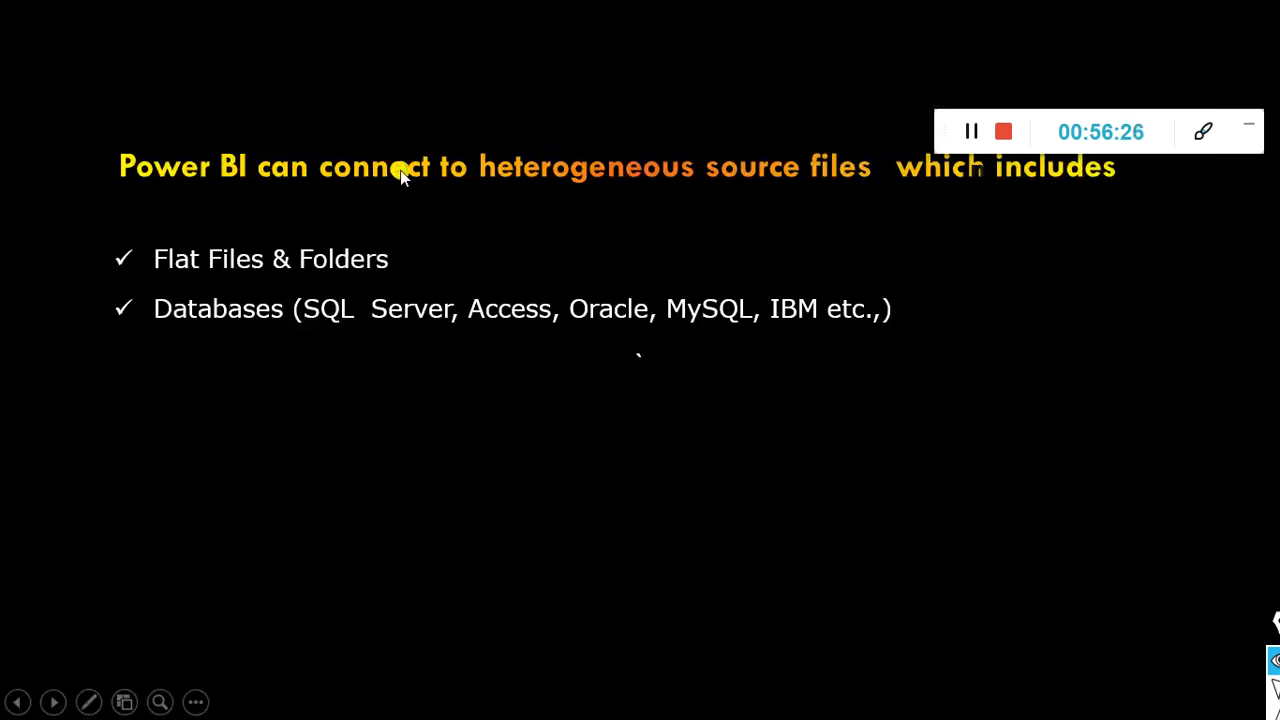
key("Escape")
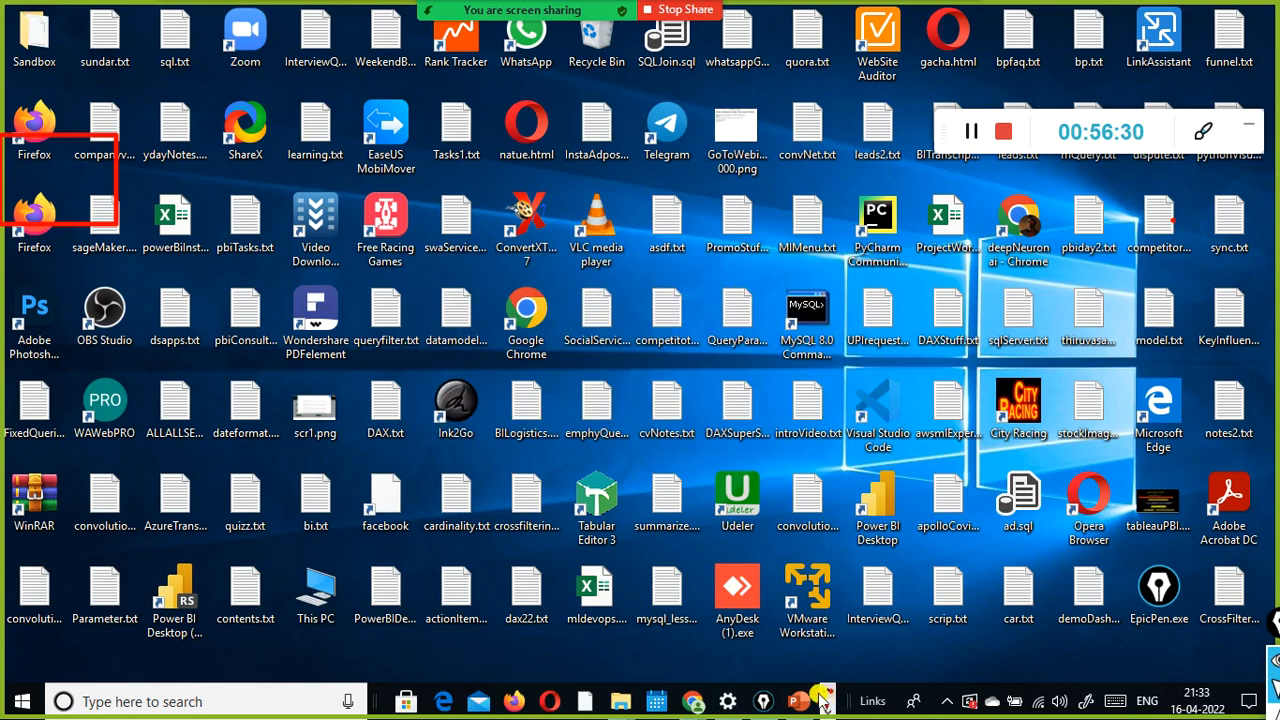
left_click(829, 711)
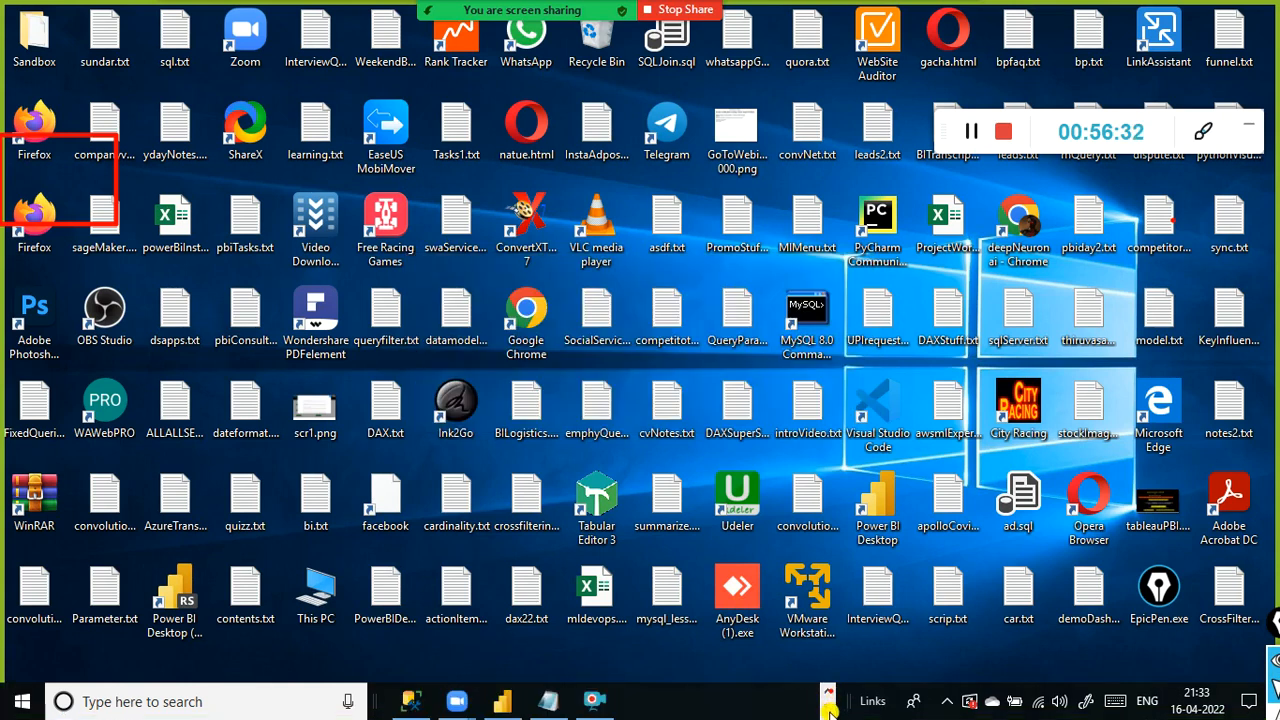
left_click(502, 701)
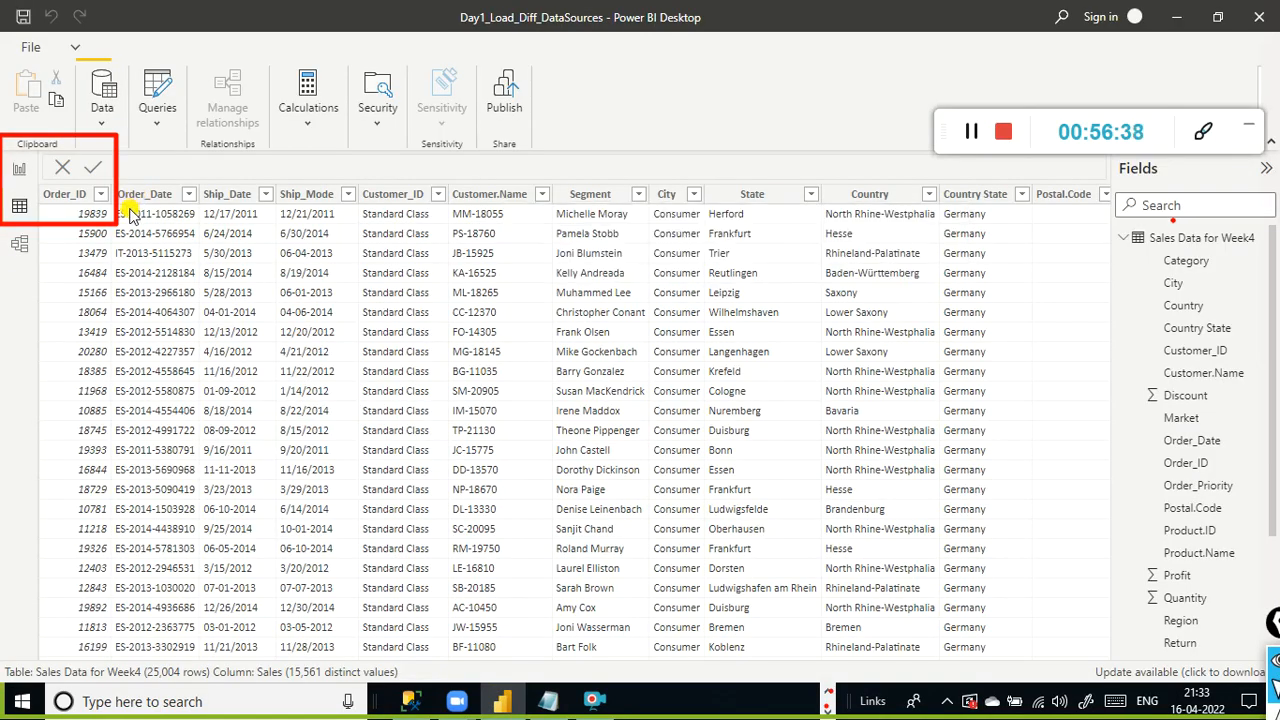
- Scroll back through the loaded table in the data view and select the Order_ID column
left_click_drag(380, 651, 0, 630)
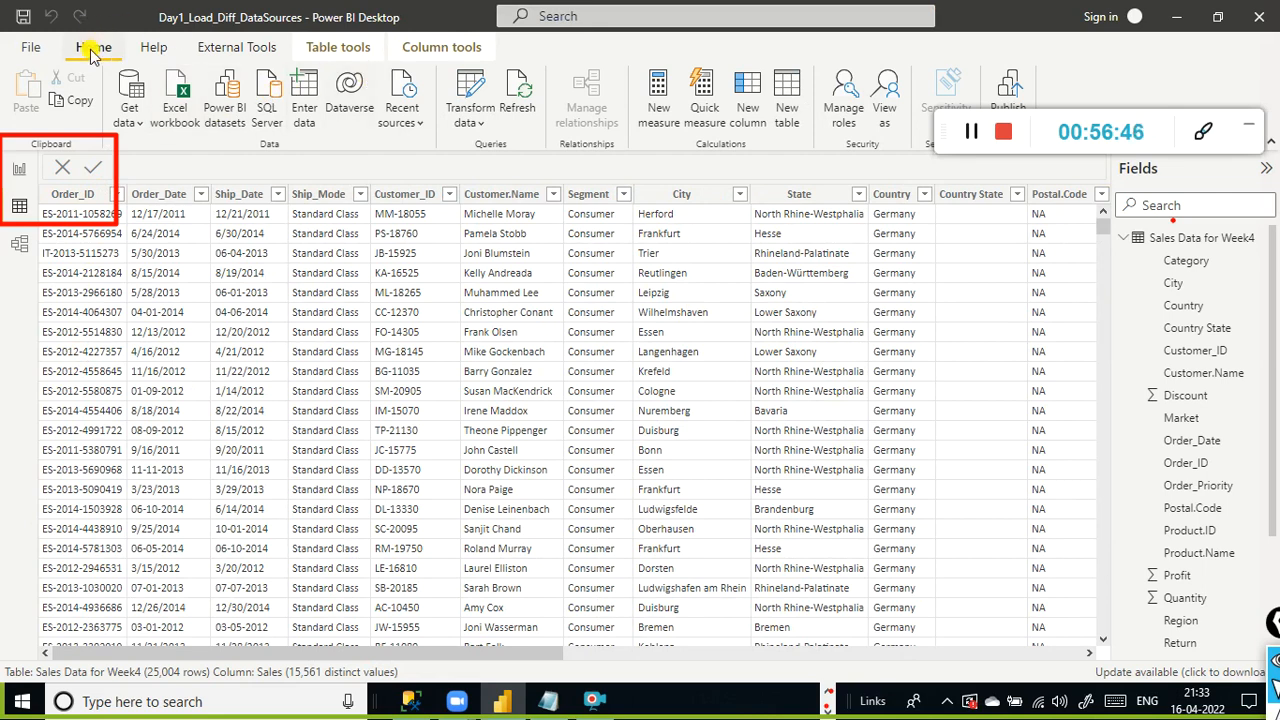
left_click(467, 118)
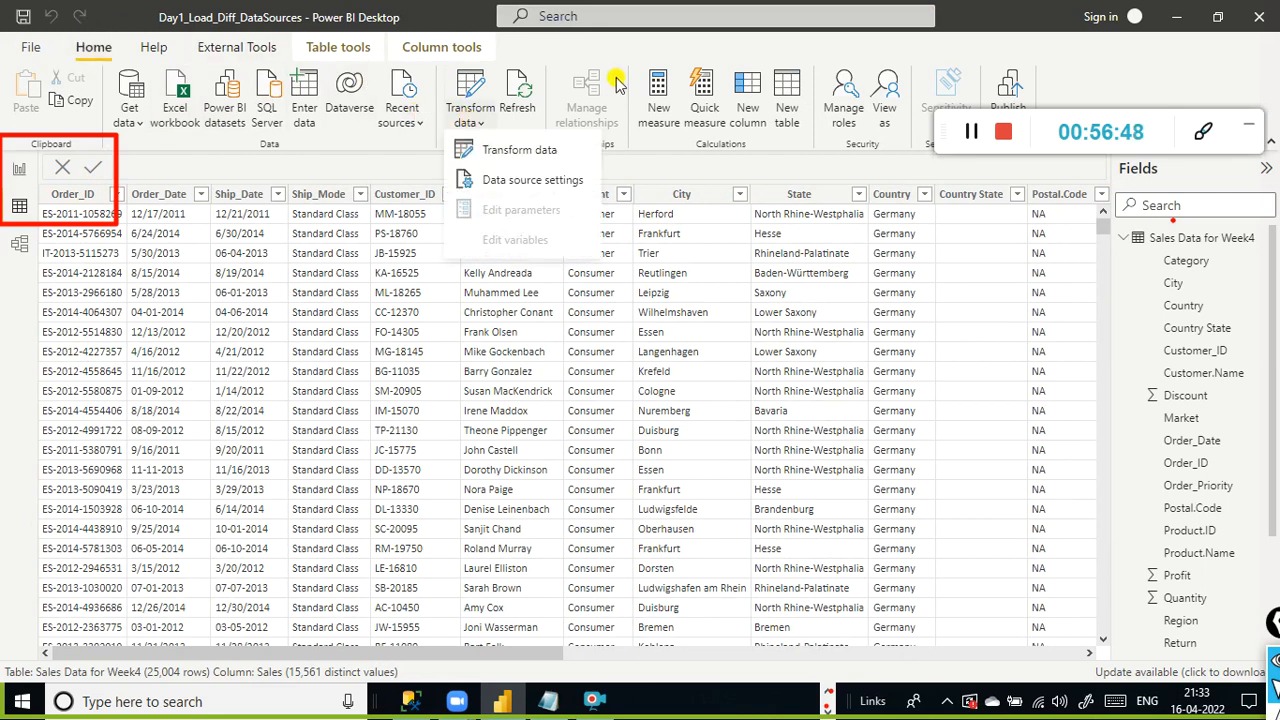
left_click(645, 45)
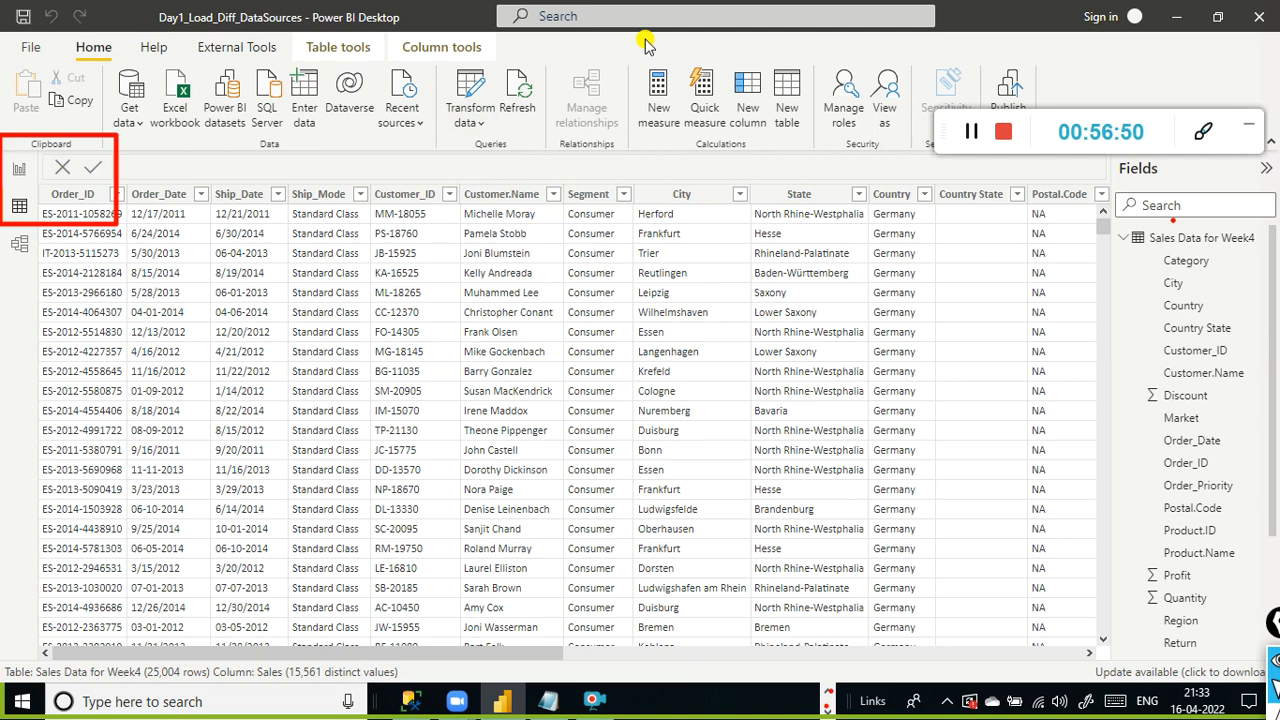
left_click(65, 200)
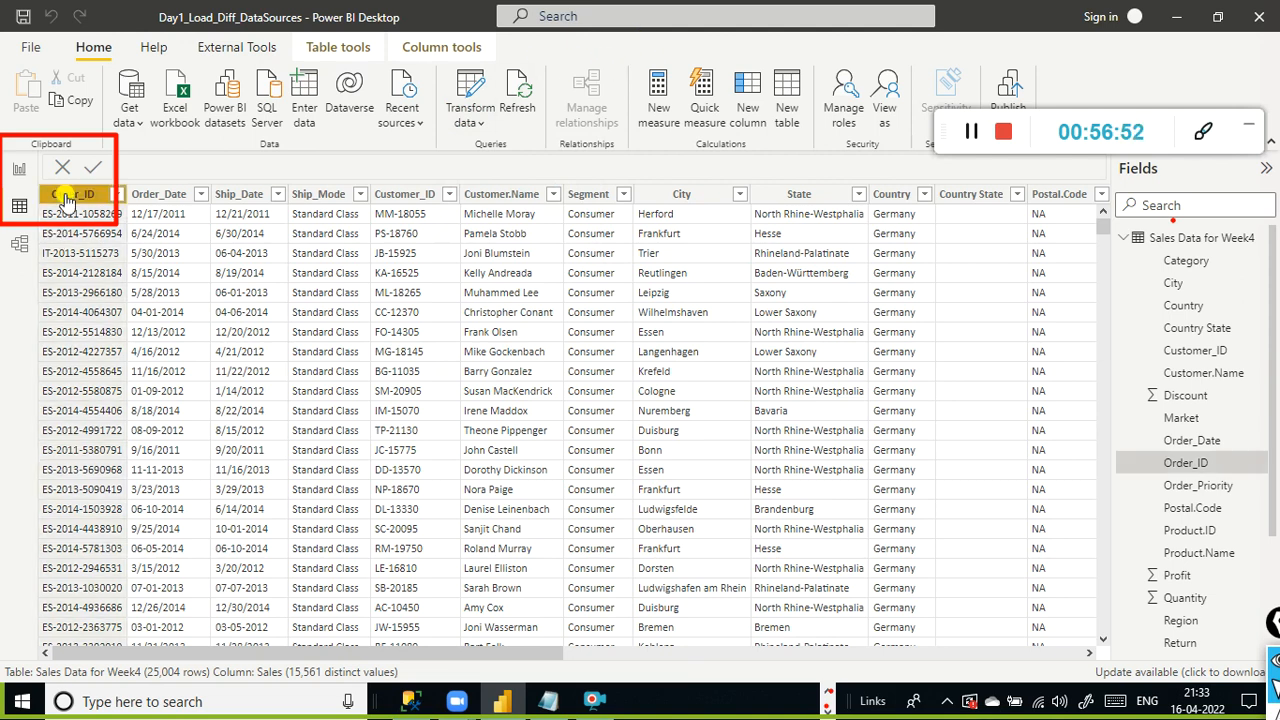
right_click(65, 200)
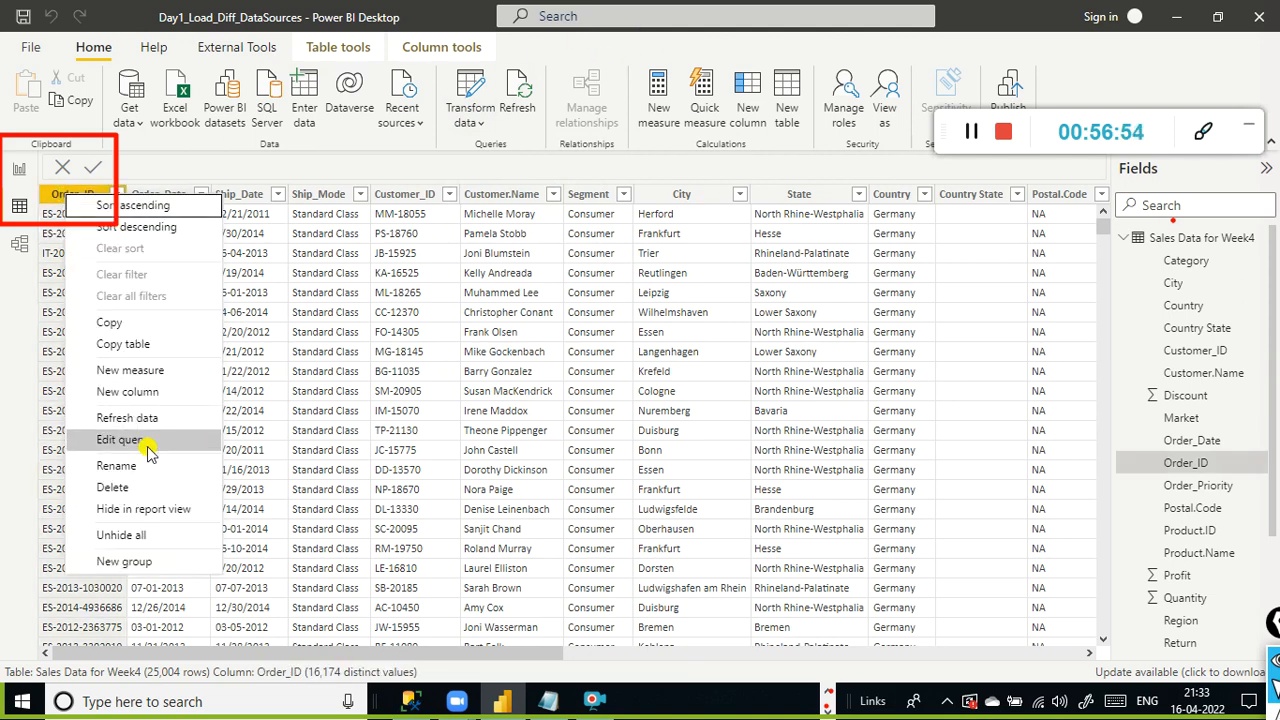
left_click(275, 172)
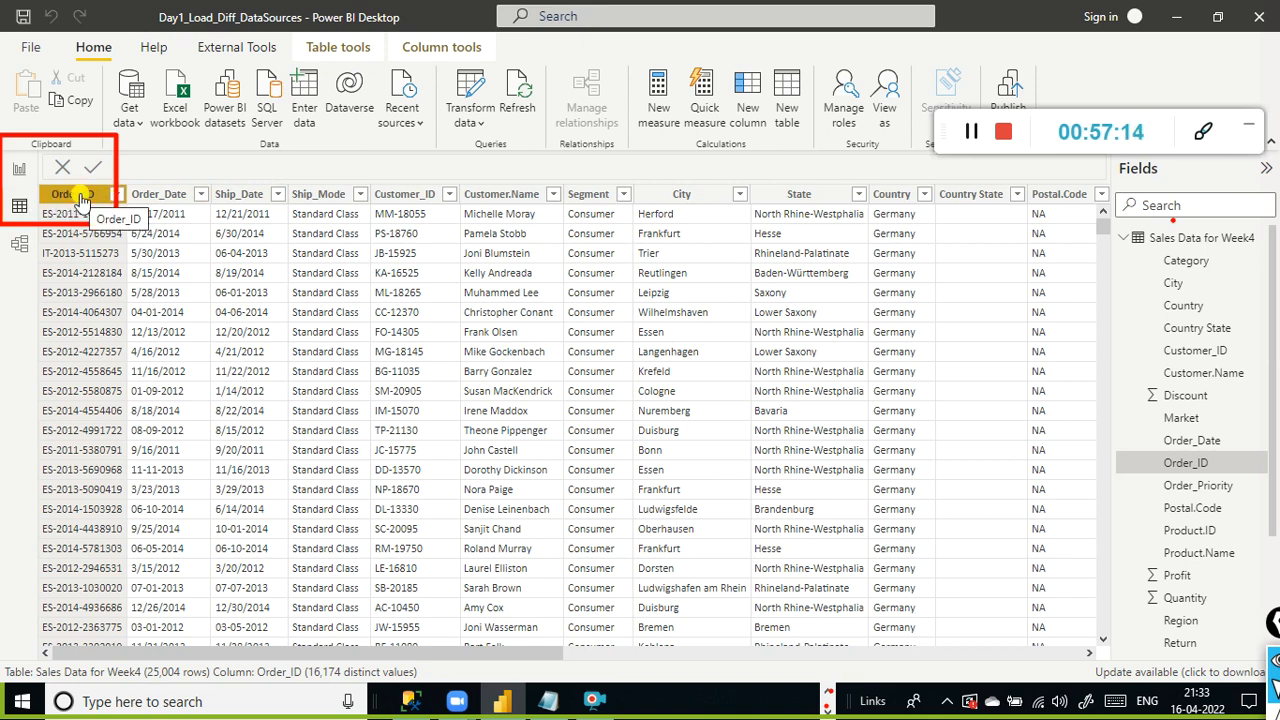
- Switch to File Explorer and look at the dat1 folder holding sales_w04.csv
left_click(826, 699)
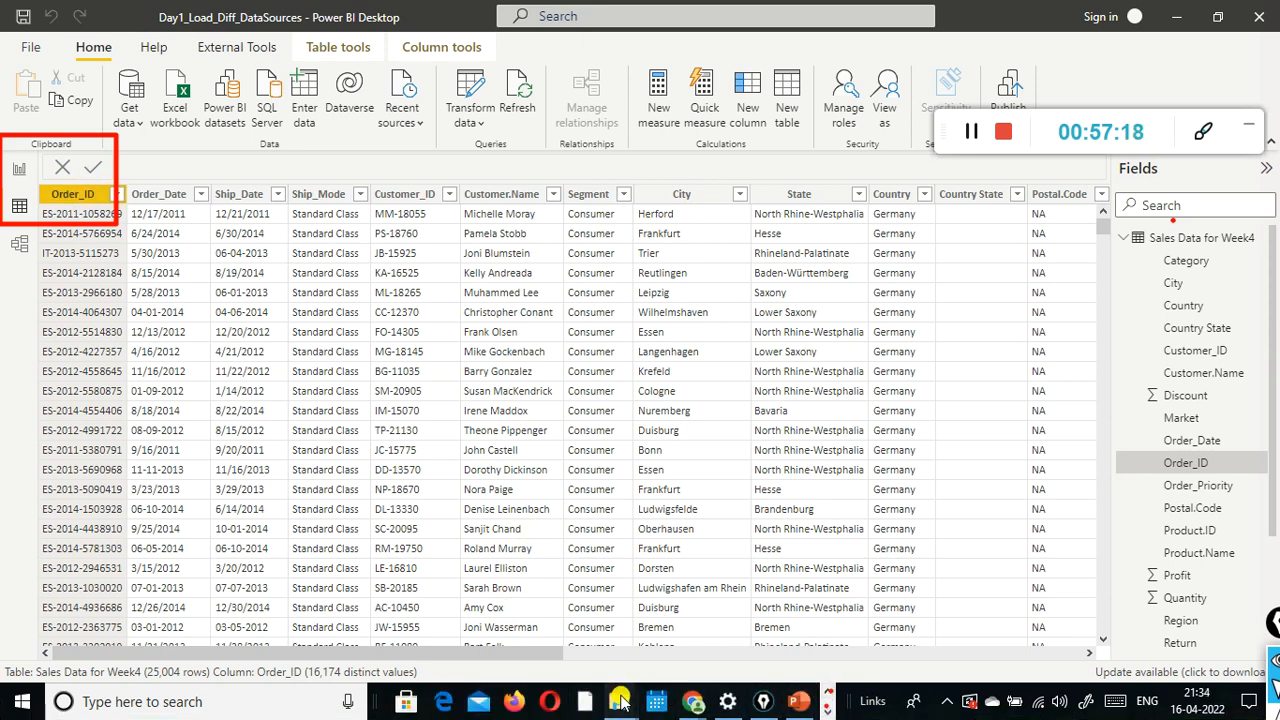
mouse_move(620, 698)
left_click(598, 632)
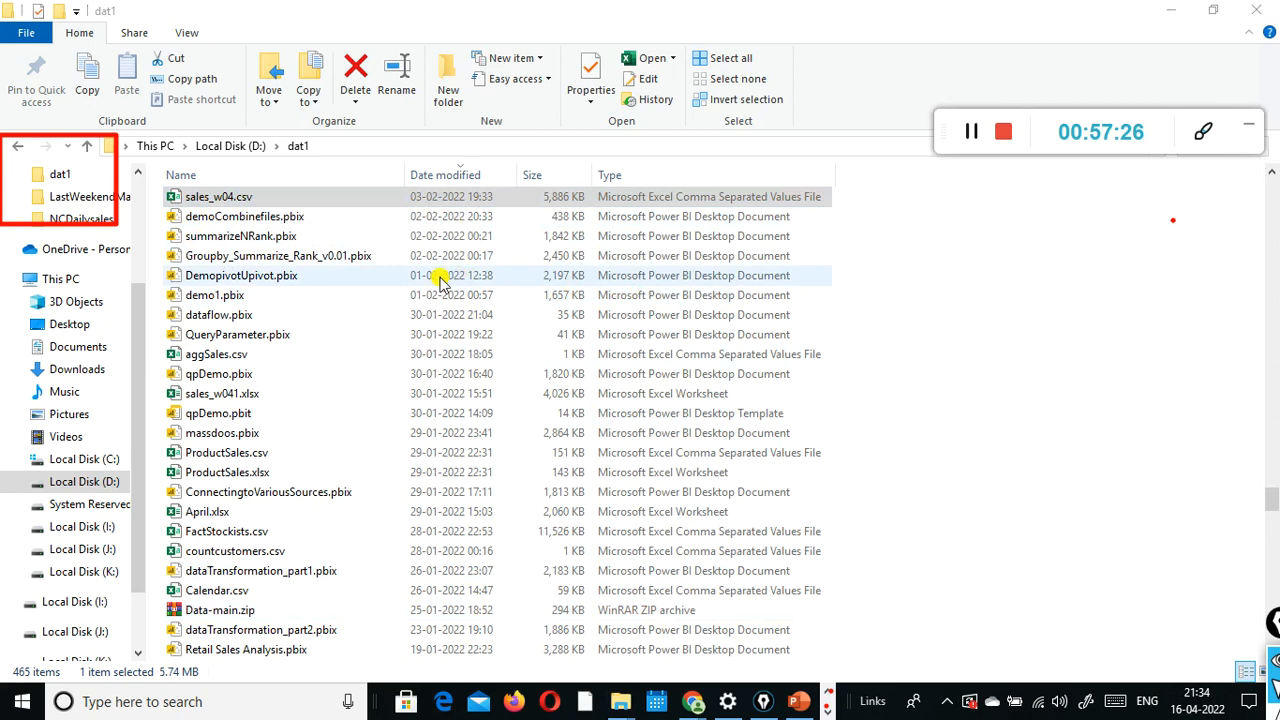
key("super")
key("alt+Tab")
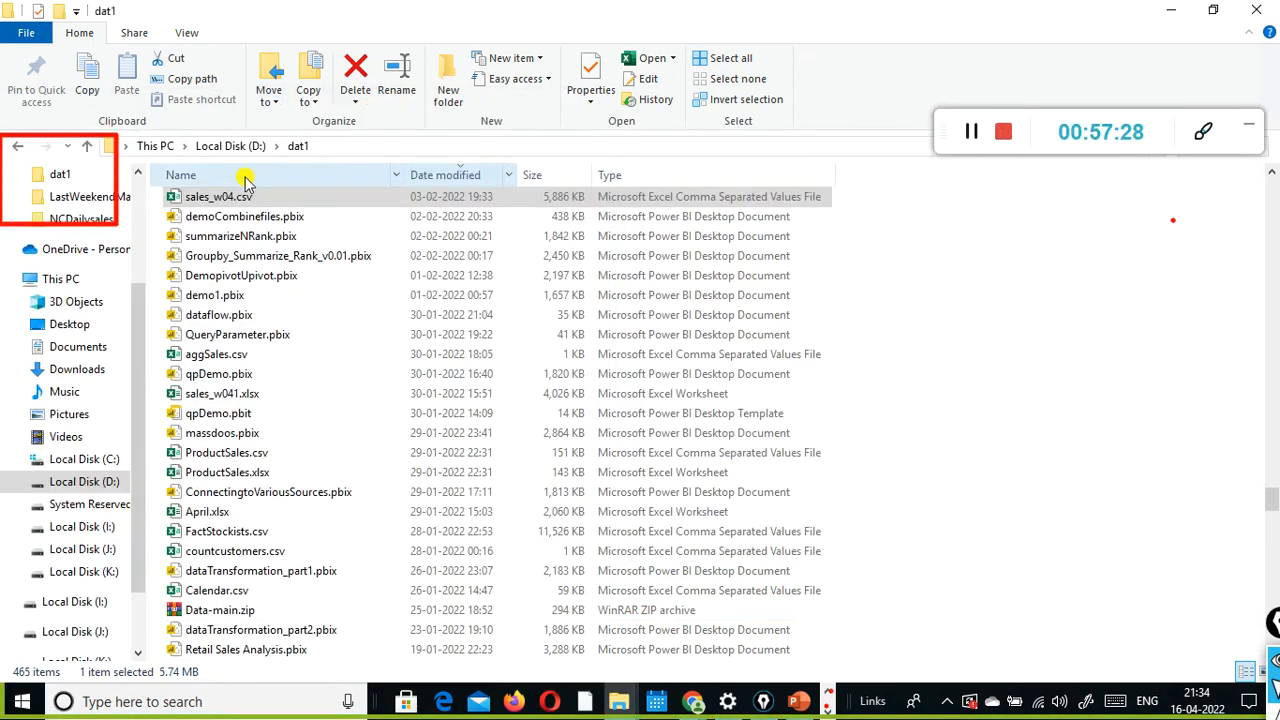
key("alt+Tab")
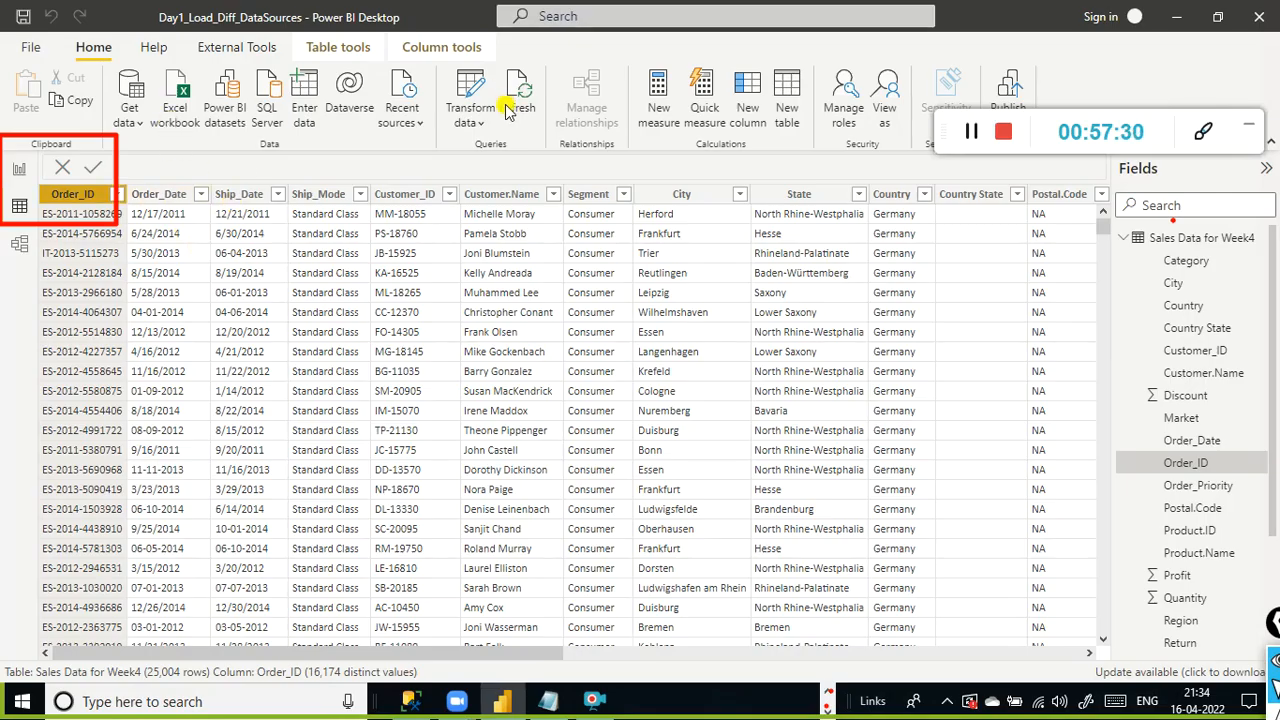
key("alt+Tab")
left_click(210, 197)
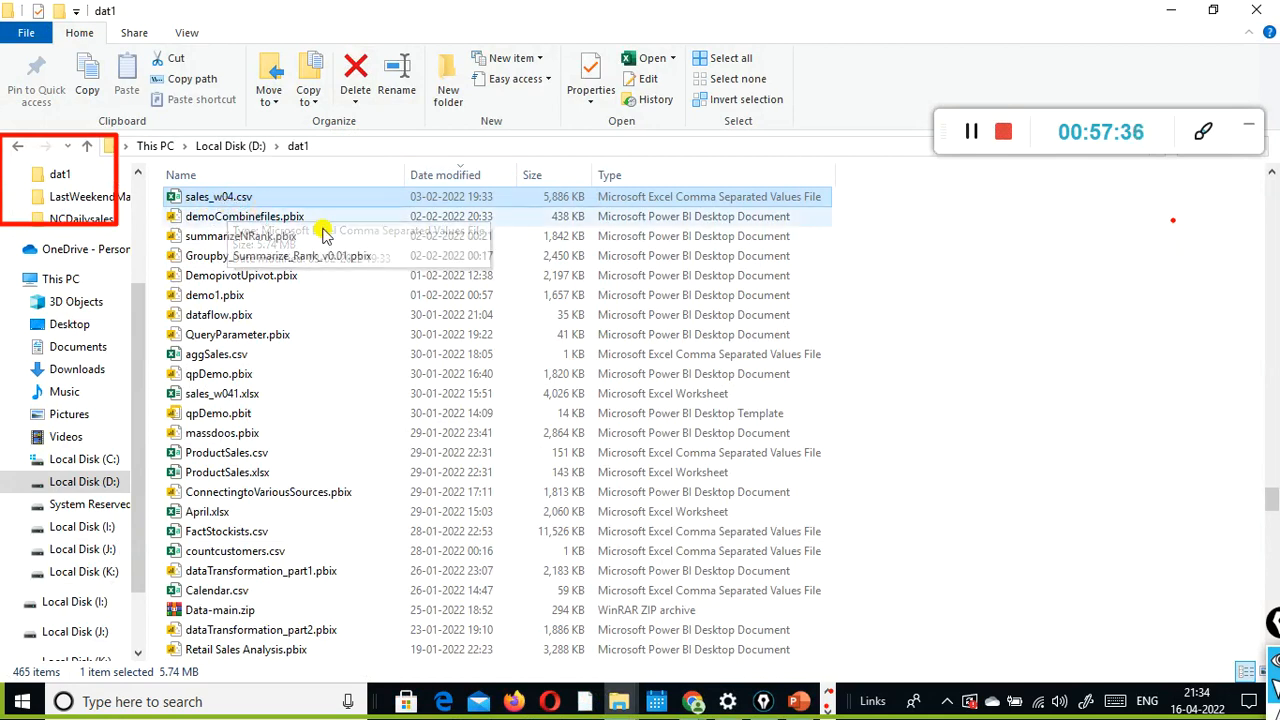
key("alt+Tab")
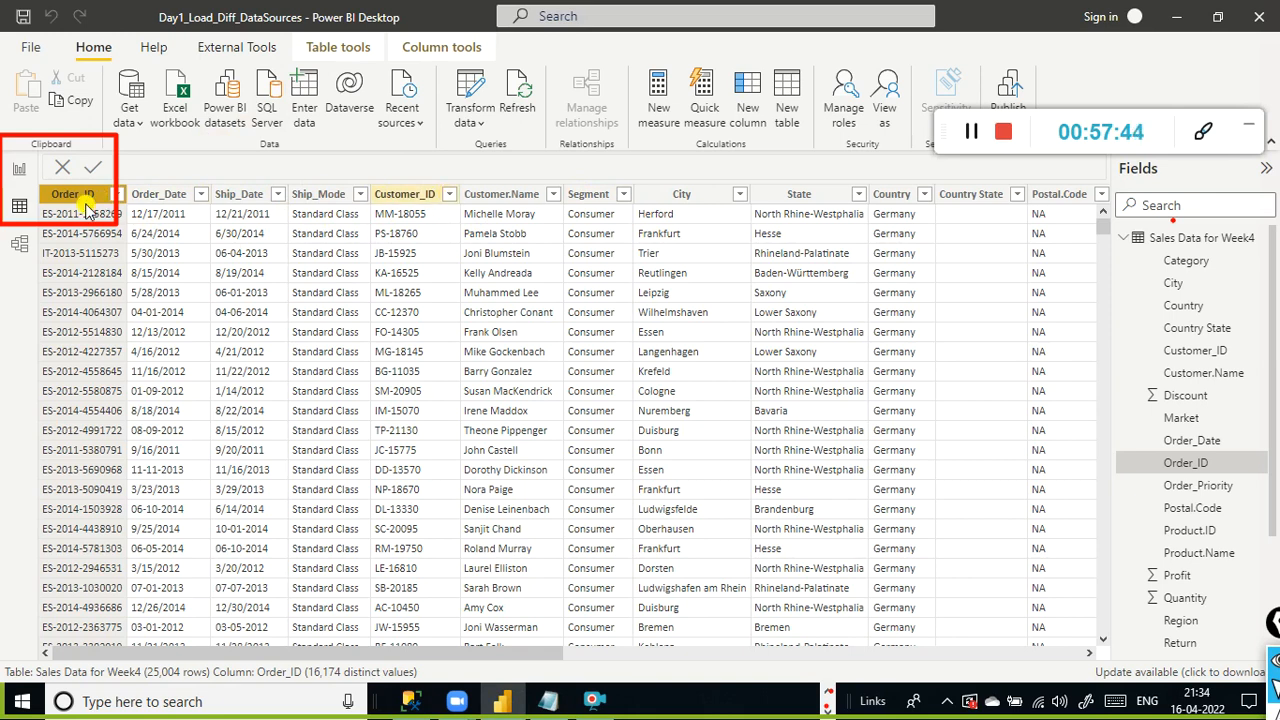
key("alt+Tab")
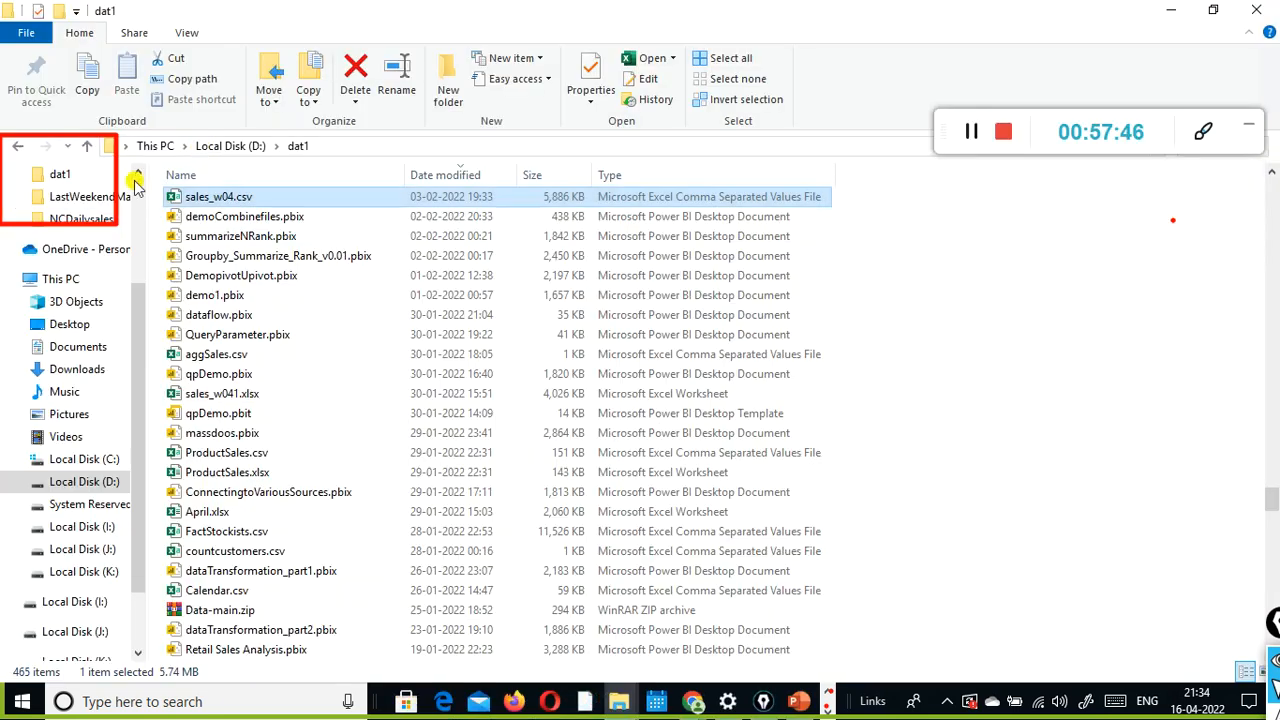
key("alt+Tab")
key("alt+Tab")
key("alt+Tab")
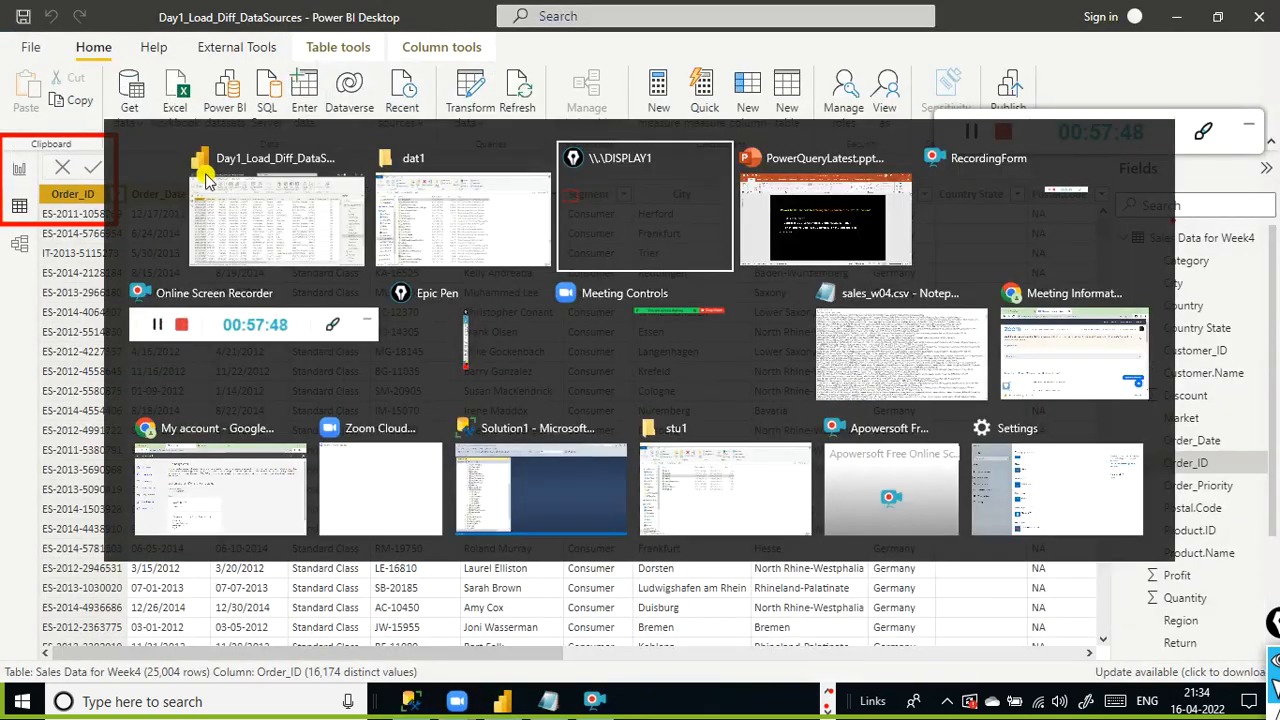
key("alt+Tab")
key("alt+Tab")
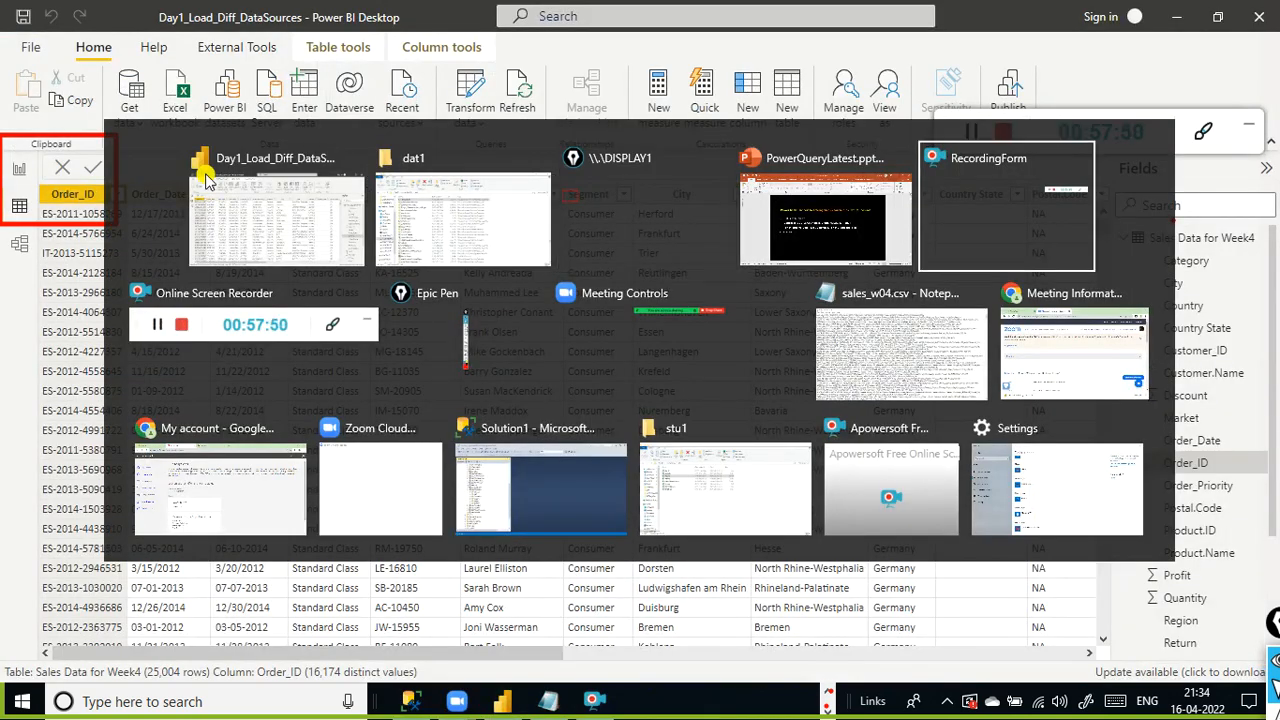
key("alt+shift+Tab")
key("alt+shift+Tab")
key("alt+shift+Tab")
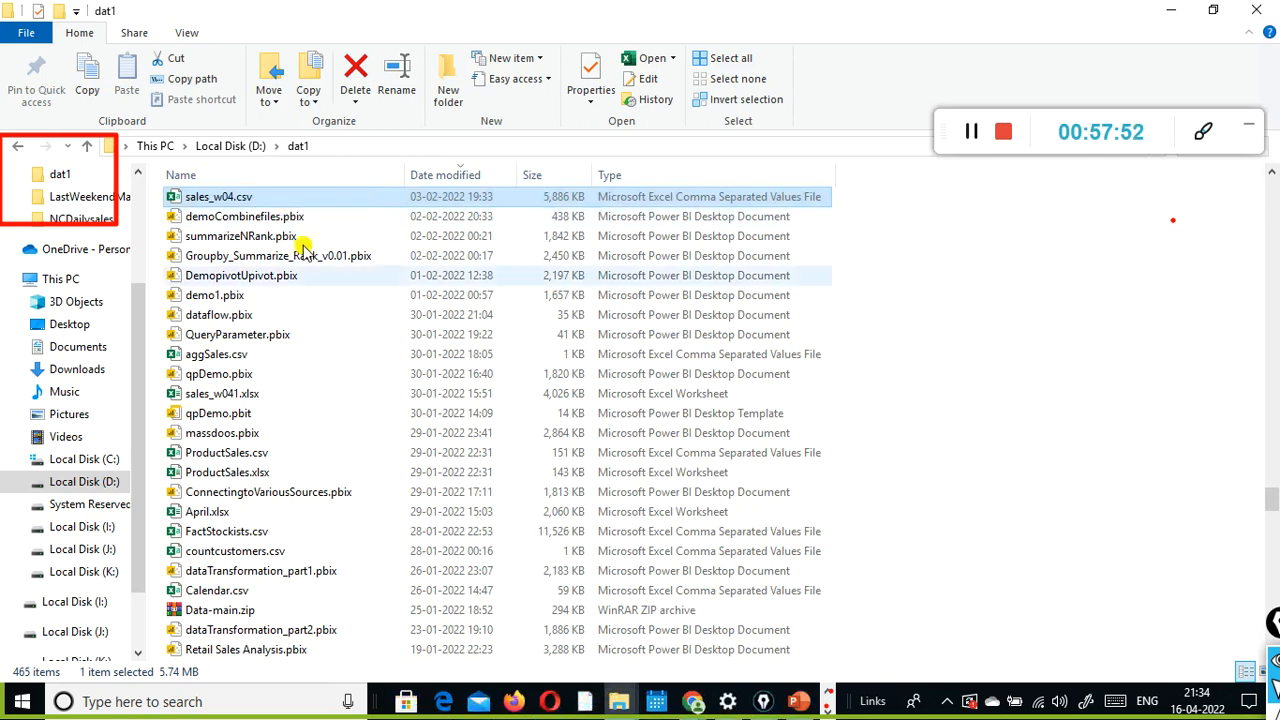
- Open sales_w04.csv in Excel to compare the raw source data, then close Excel
left_click(830, 706)
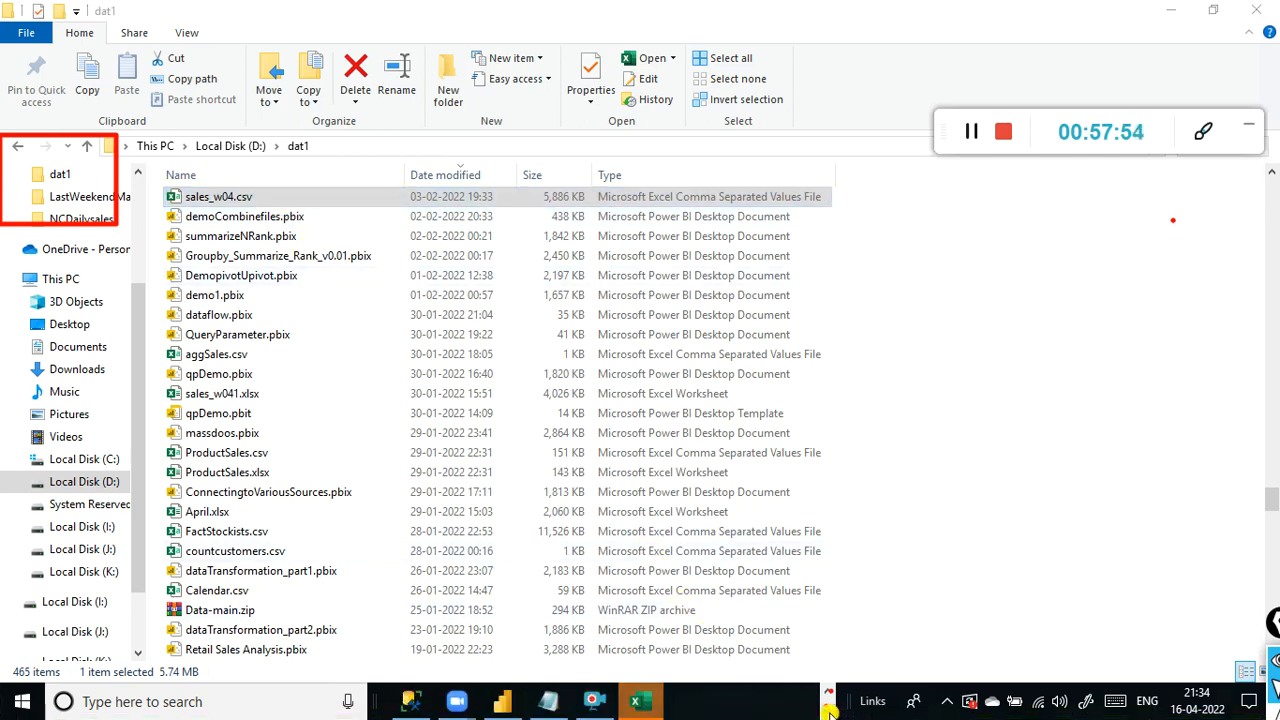
left_click(636, 701)
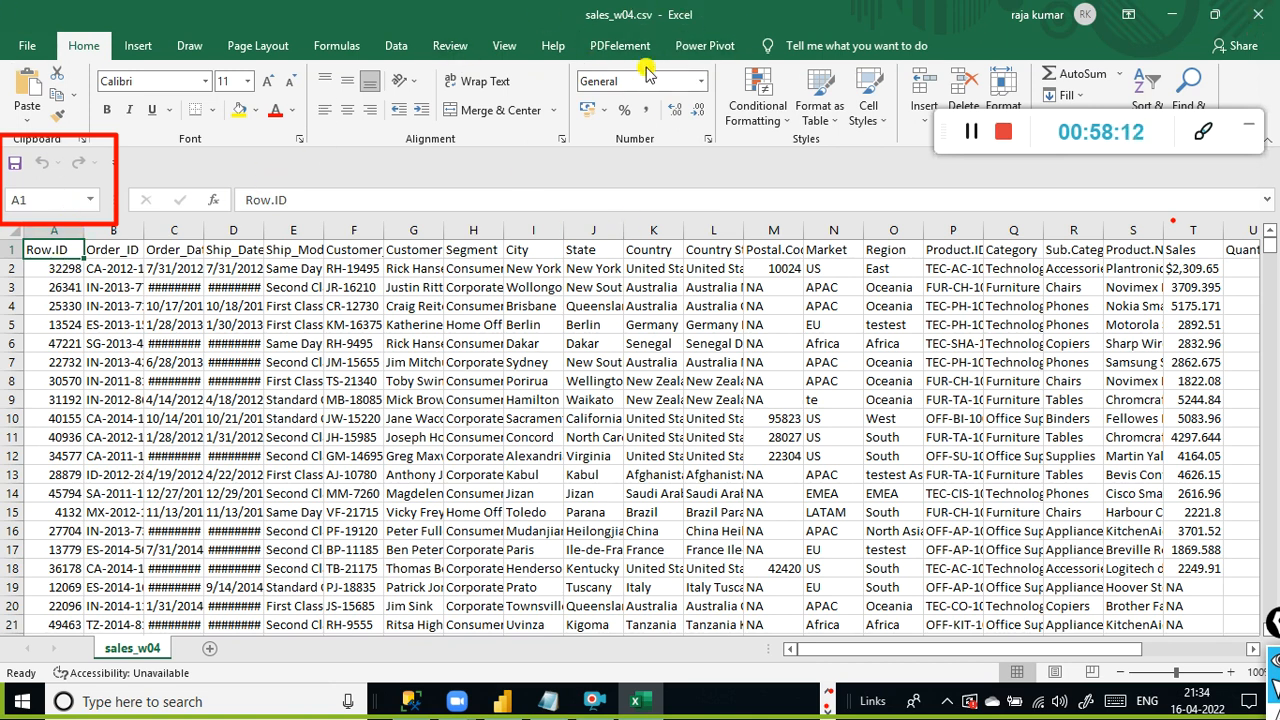
left_click(1262, 16)
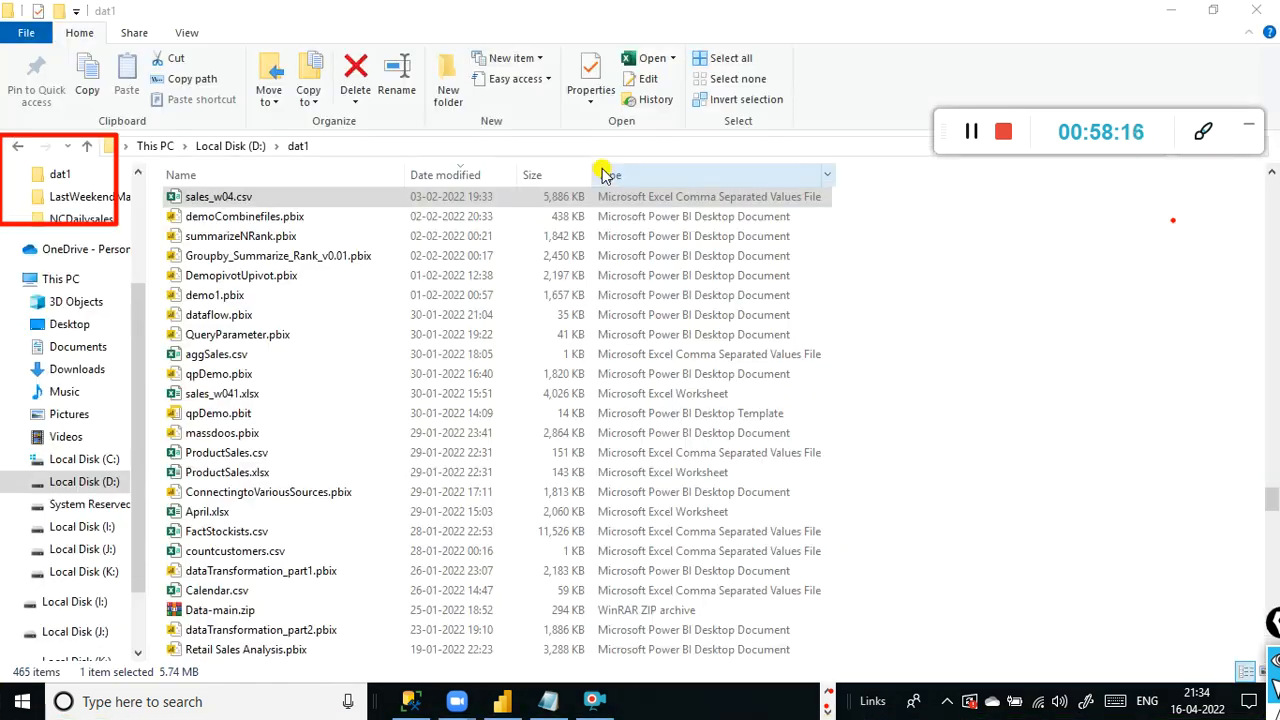
- Return to Power BI Desktop and switch to the report view
left_click(1171, 10)
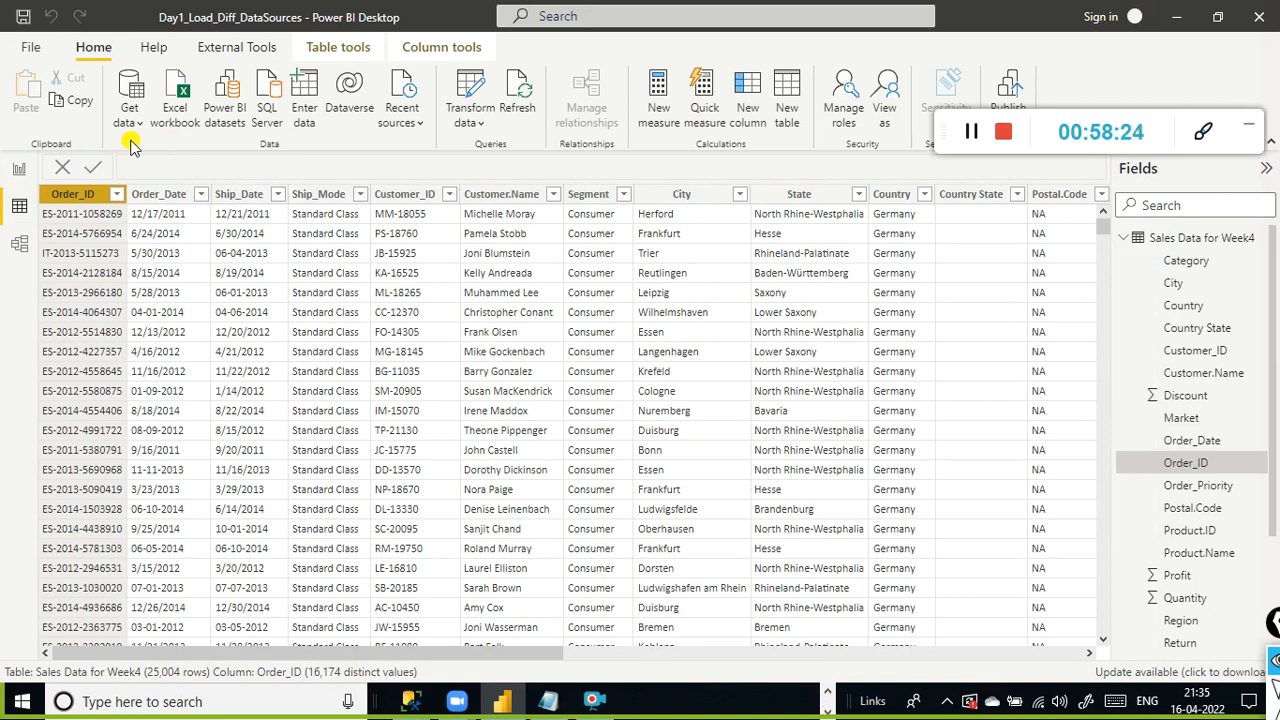
left_click(22, 176)
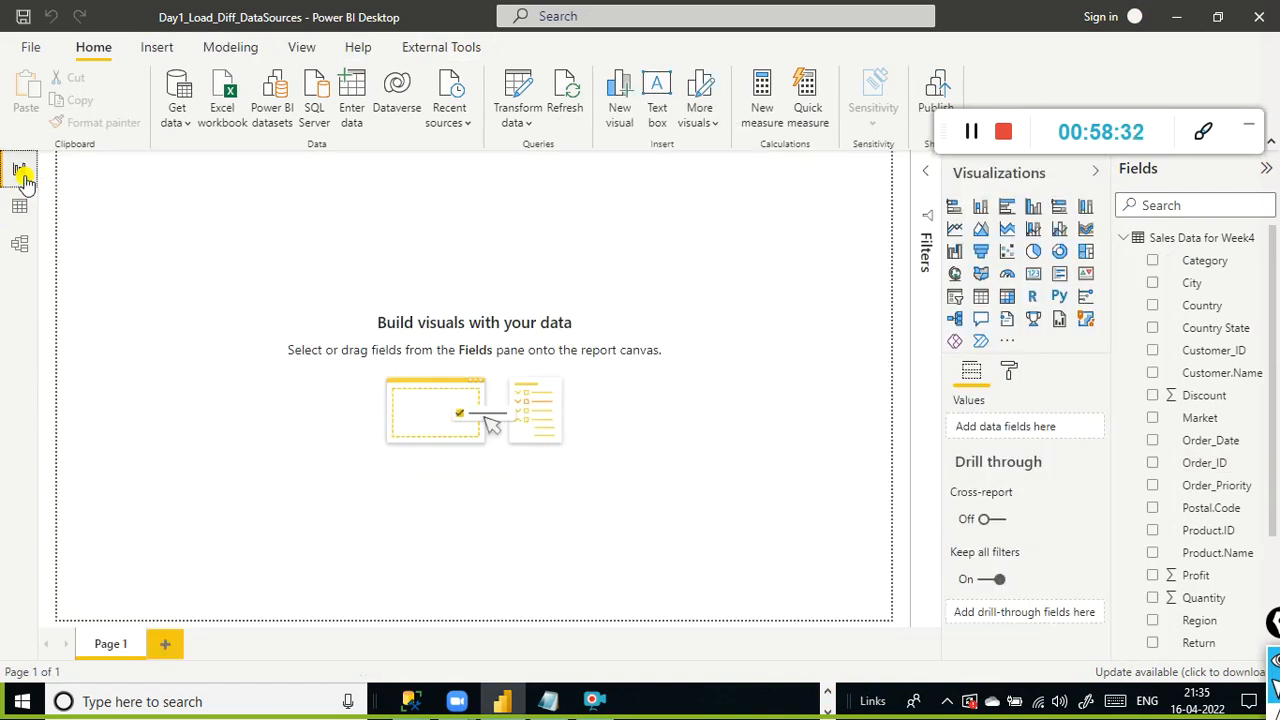